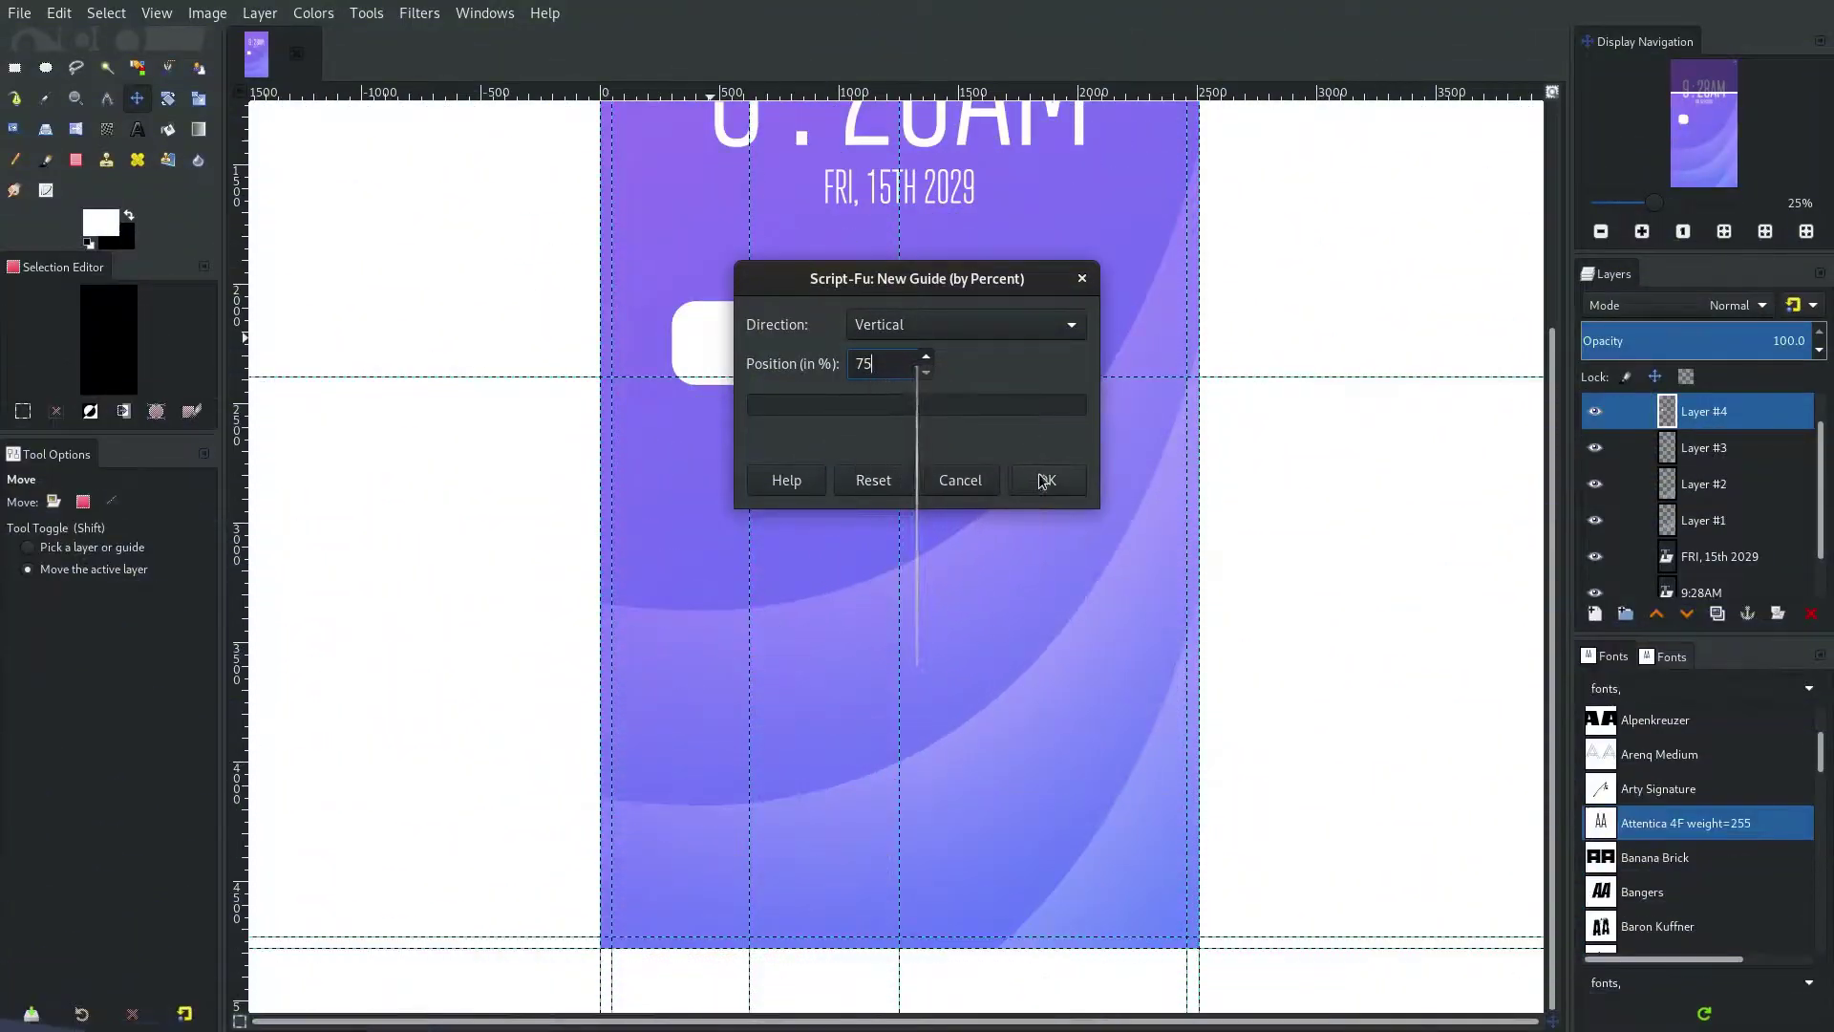
Add a vertical guide at 75% of the image width.
{"action": "key", "text": "Return"}
{"action": "left_click", "coordinate": [60, 12]}
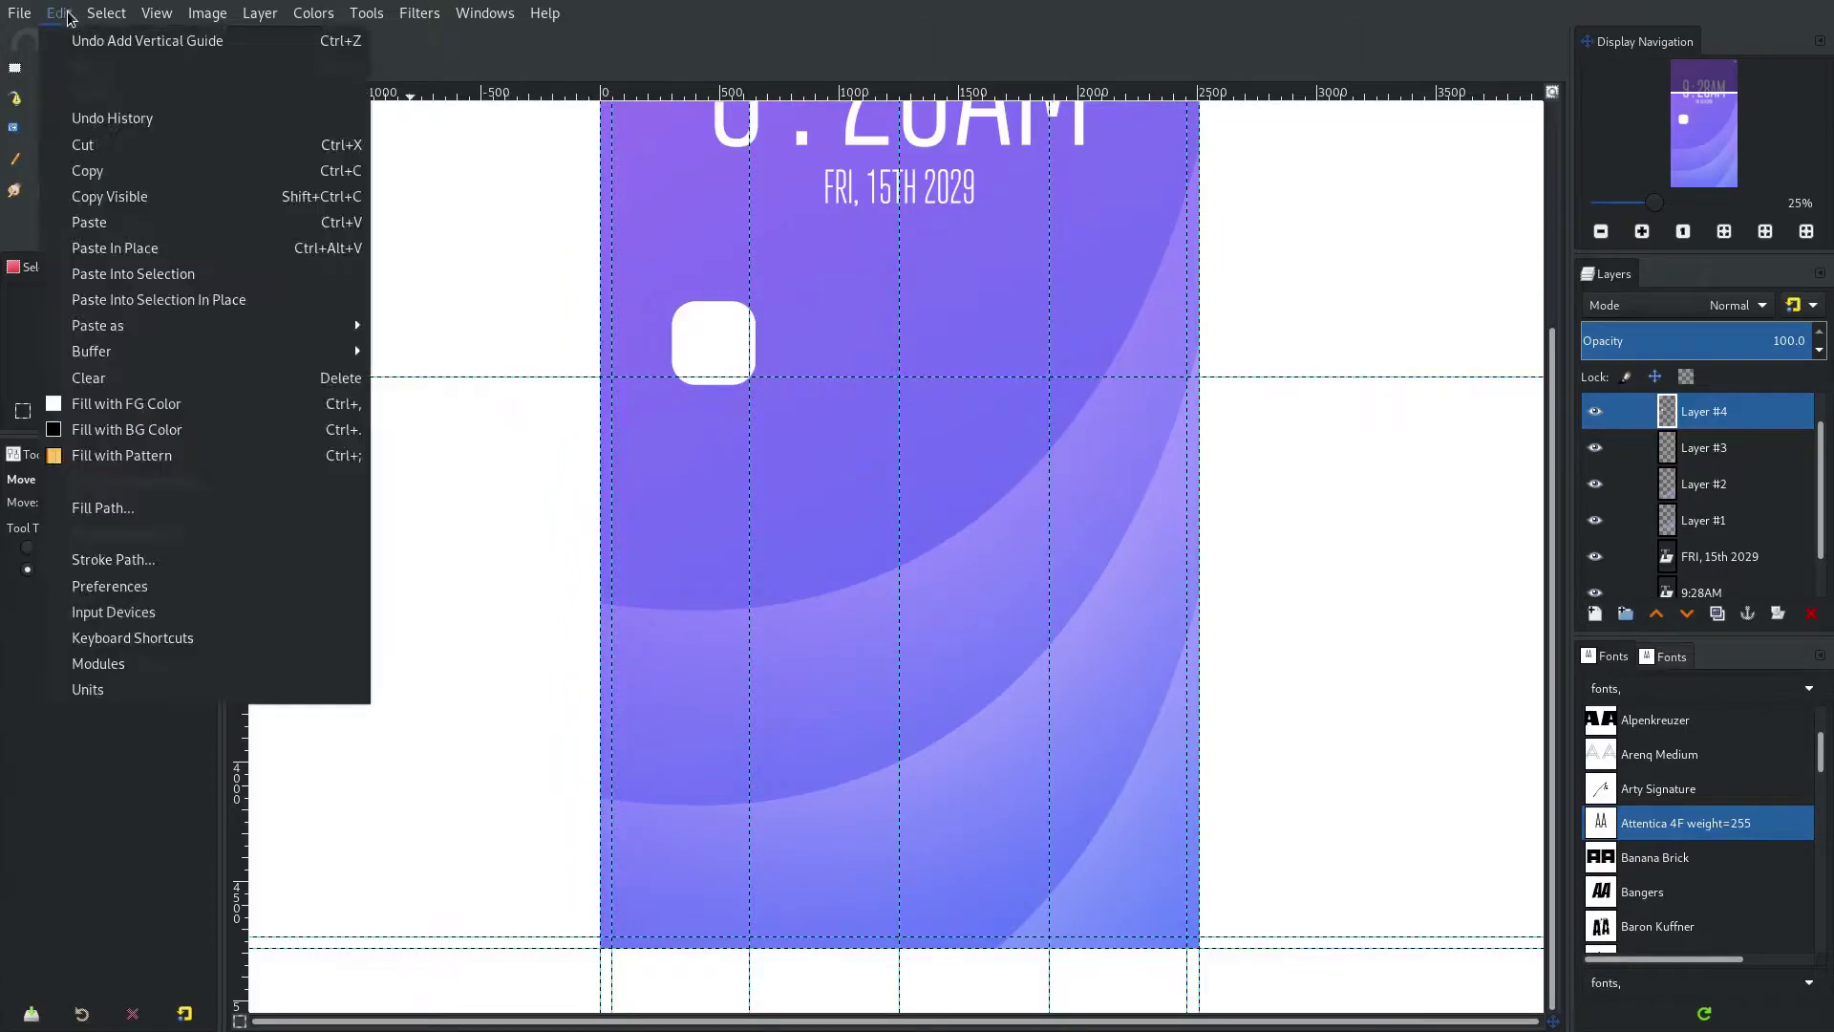
{"action": "left_click", "coordinate": [763, 572]}
Add a horizontal guide at 75% of the image height with New Guide (by Percent).
{"action": "key", "text": "ctrl+shift+f"}
{"action": "left_click", "coordinate": [922, 323]}
{"action": "left_click", "coordinate": [912, 298]}
{"action": "left_click", "coordinate": [1051, 482]}
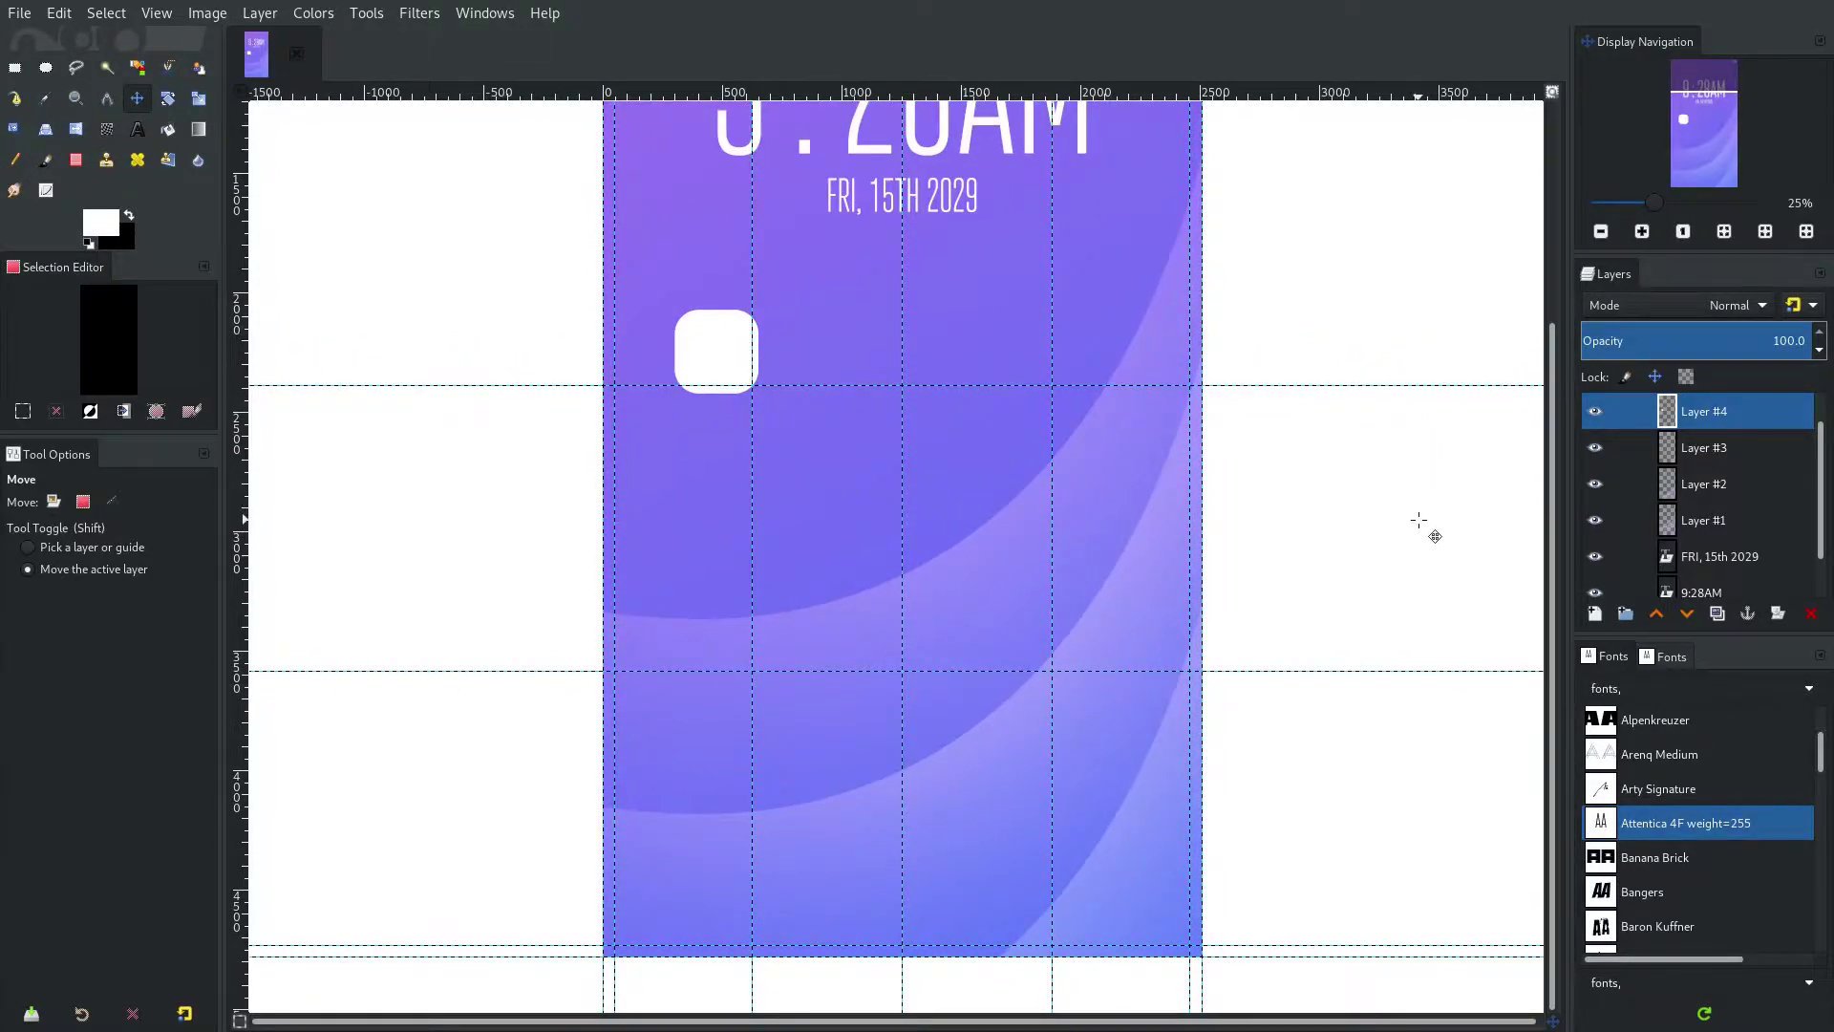
Add another horizontal guide at 85% of the image height.
{"action": "key", "text": "shift+ctrl+f"}
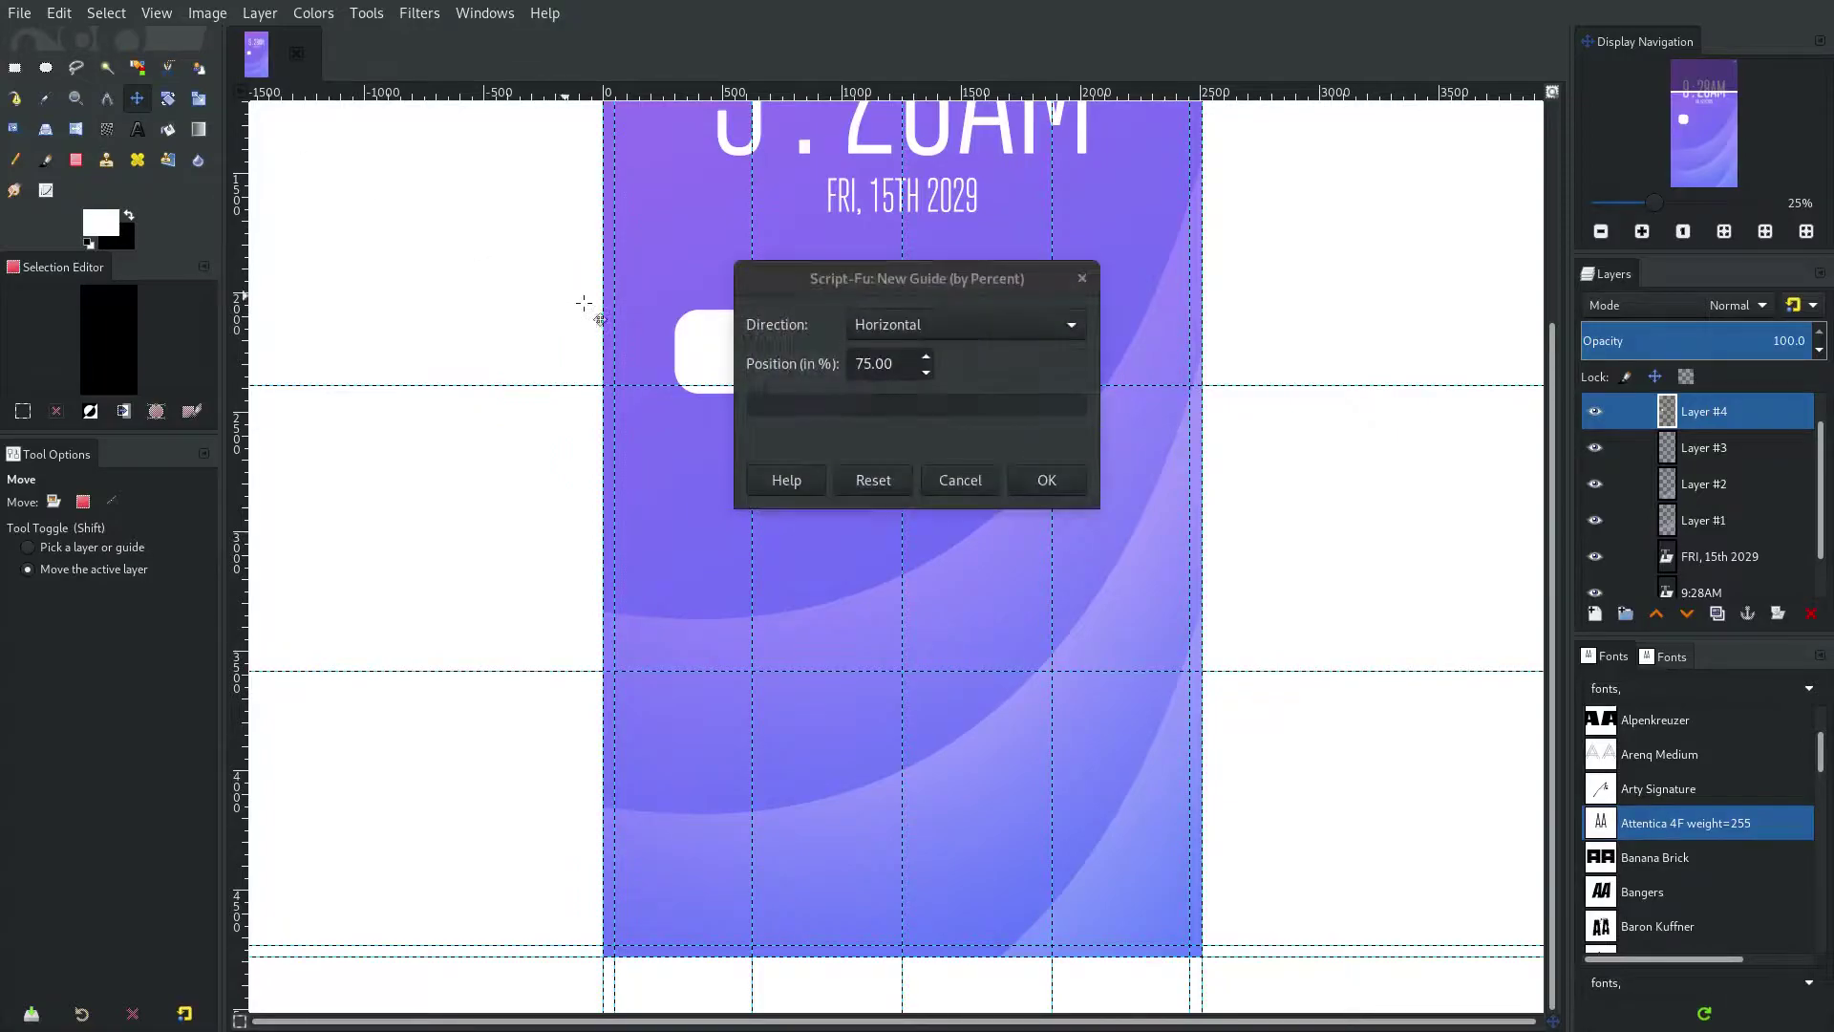
{"action": "left_click", "coordinate": [916, 330]}
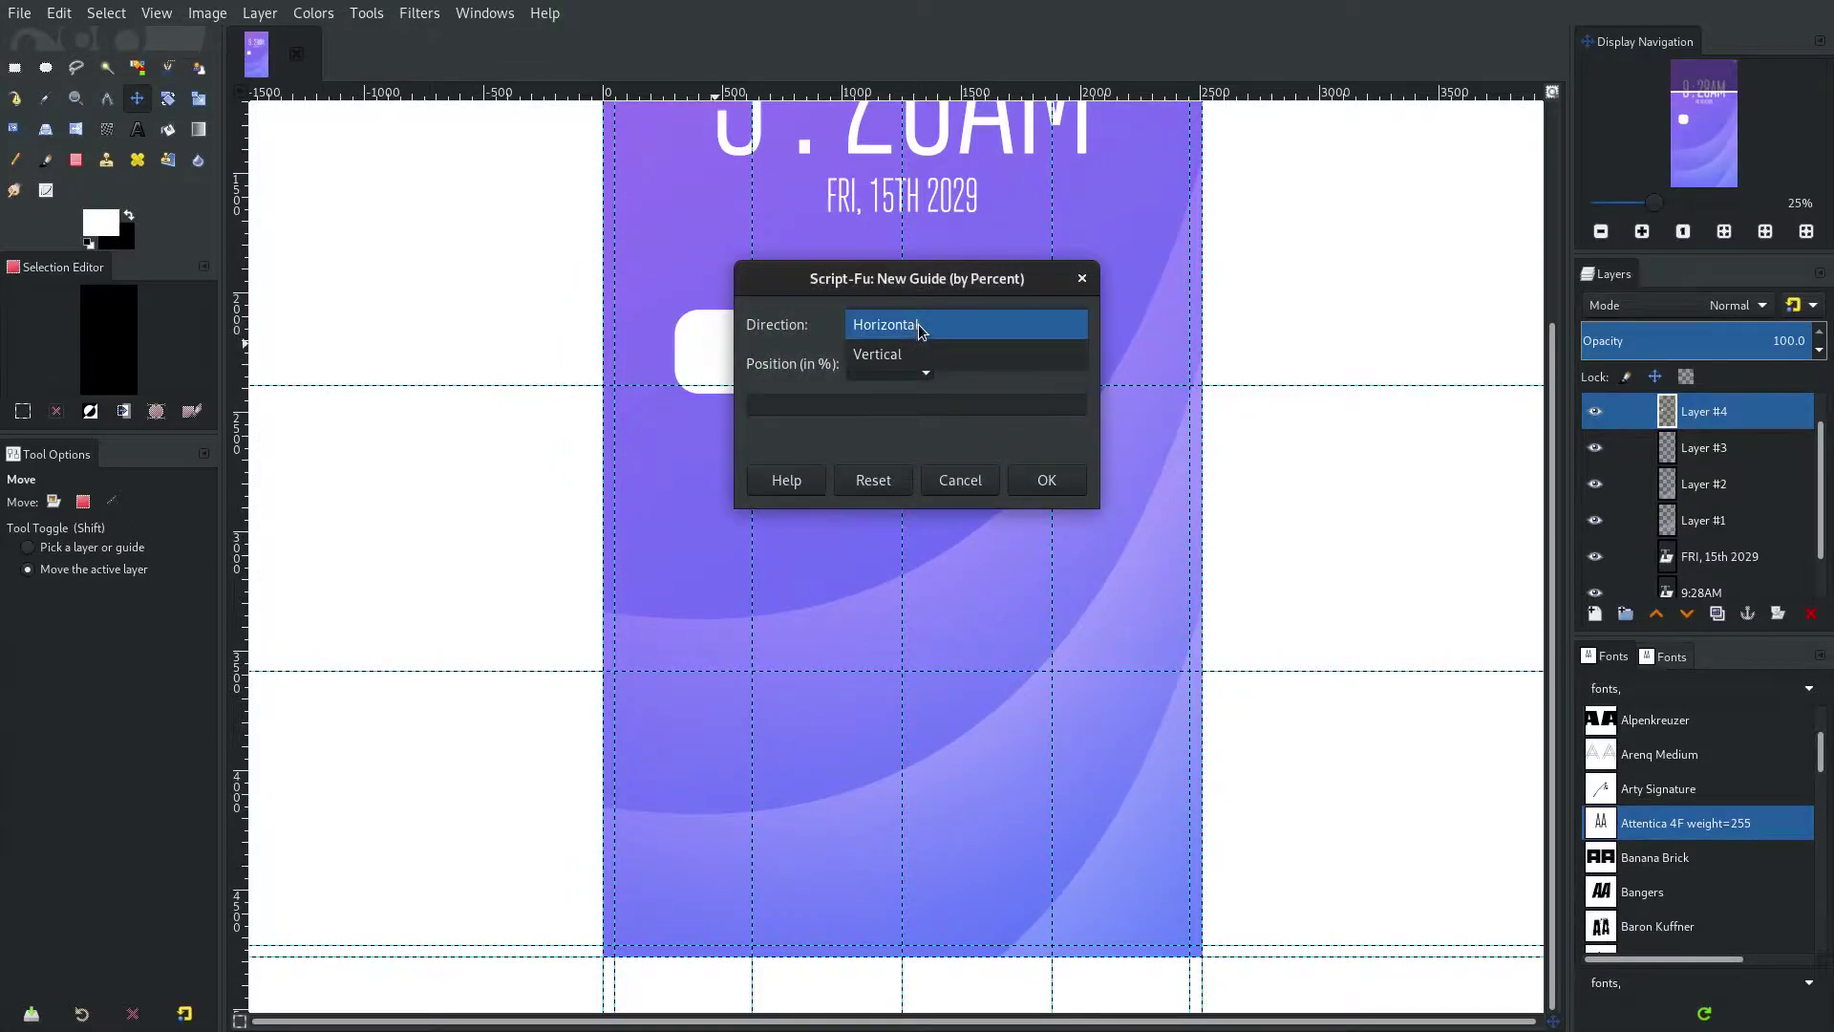
{"action": "left_click", "coordinate": [921, 325]}
{"action": "double_click", "coordinate": [891, 364]}
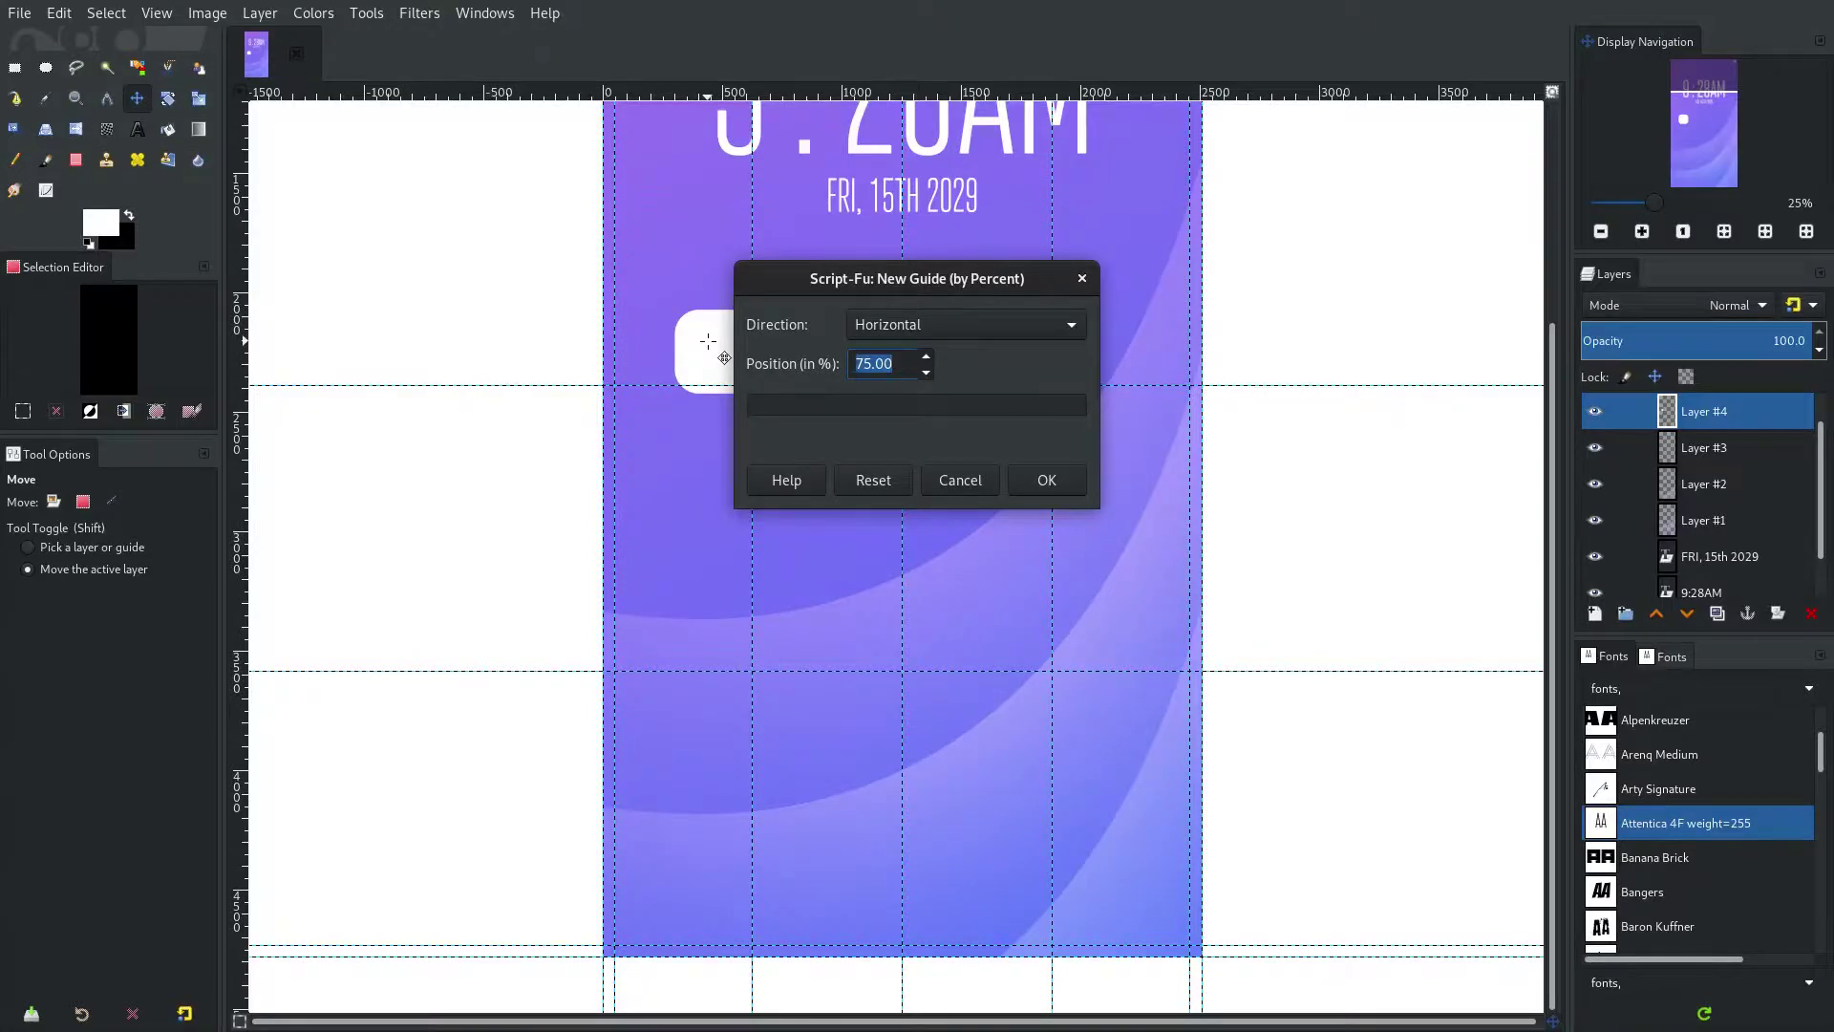
{"action": "type", "text": "85"}
{"action": "left_click", "coordinate": [1048, 480]}
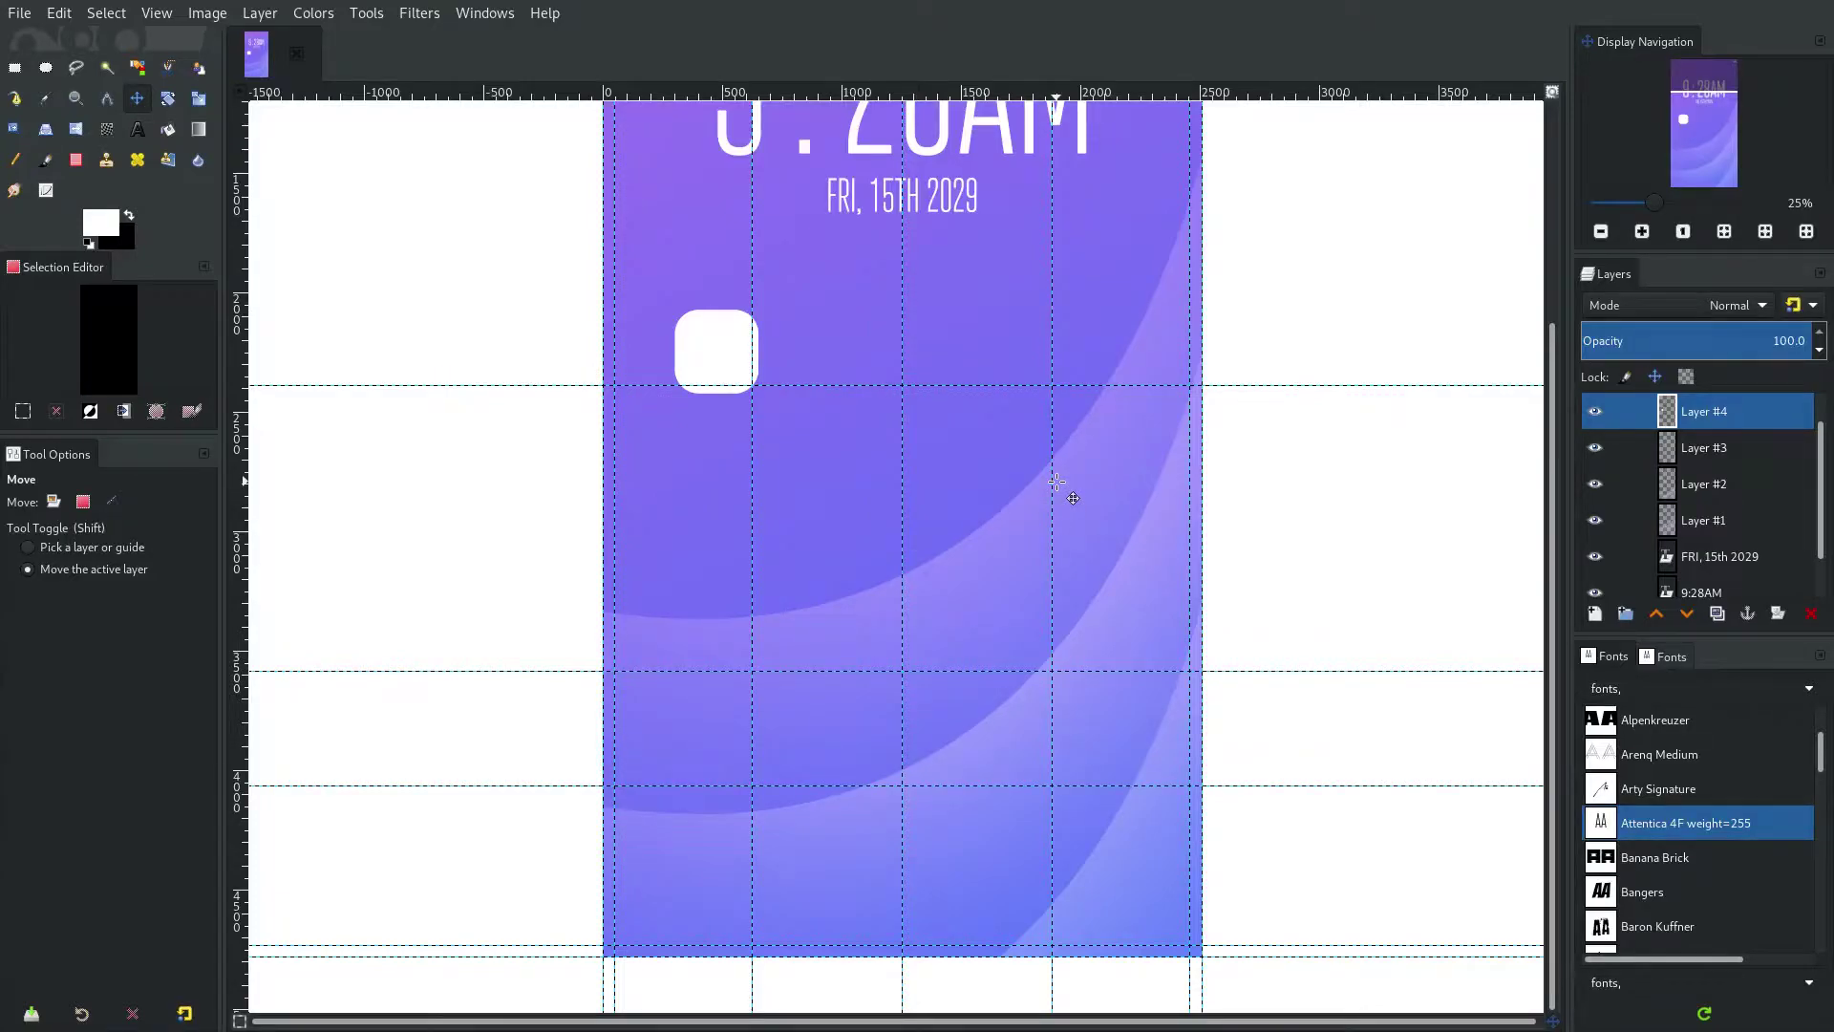
Add a further horizontal guide at 95% of the image height.
{"action": "key", "text": "ctrl+shift+f"}
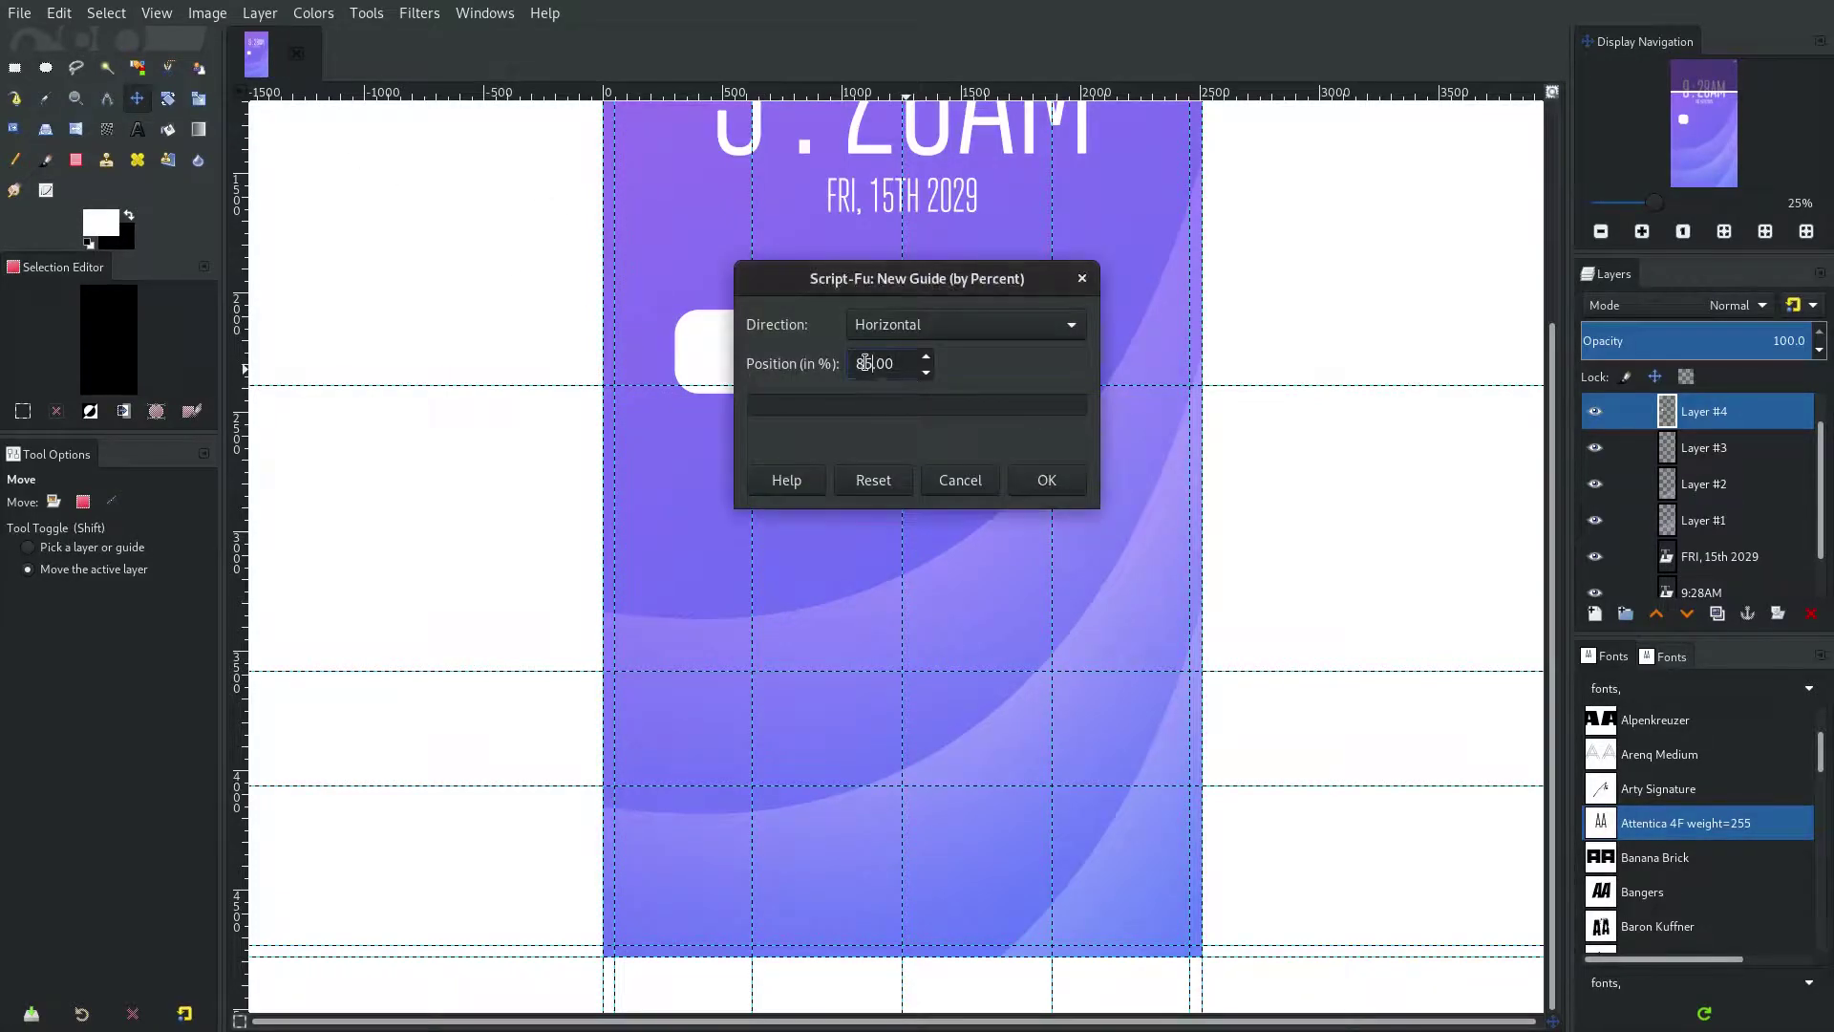
{"action": "key", "text": "BackSpace"}
{"action": "type", "text": "9"}
{"action": "left_click", "coordinate": [1020, 479]}
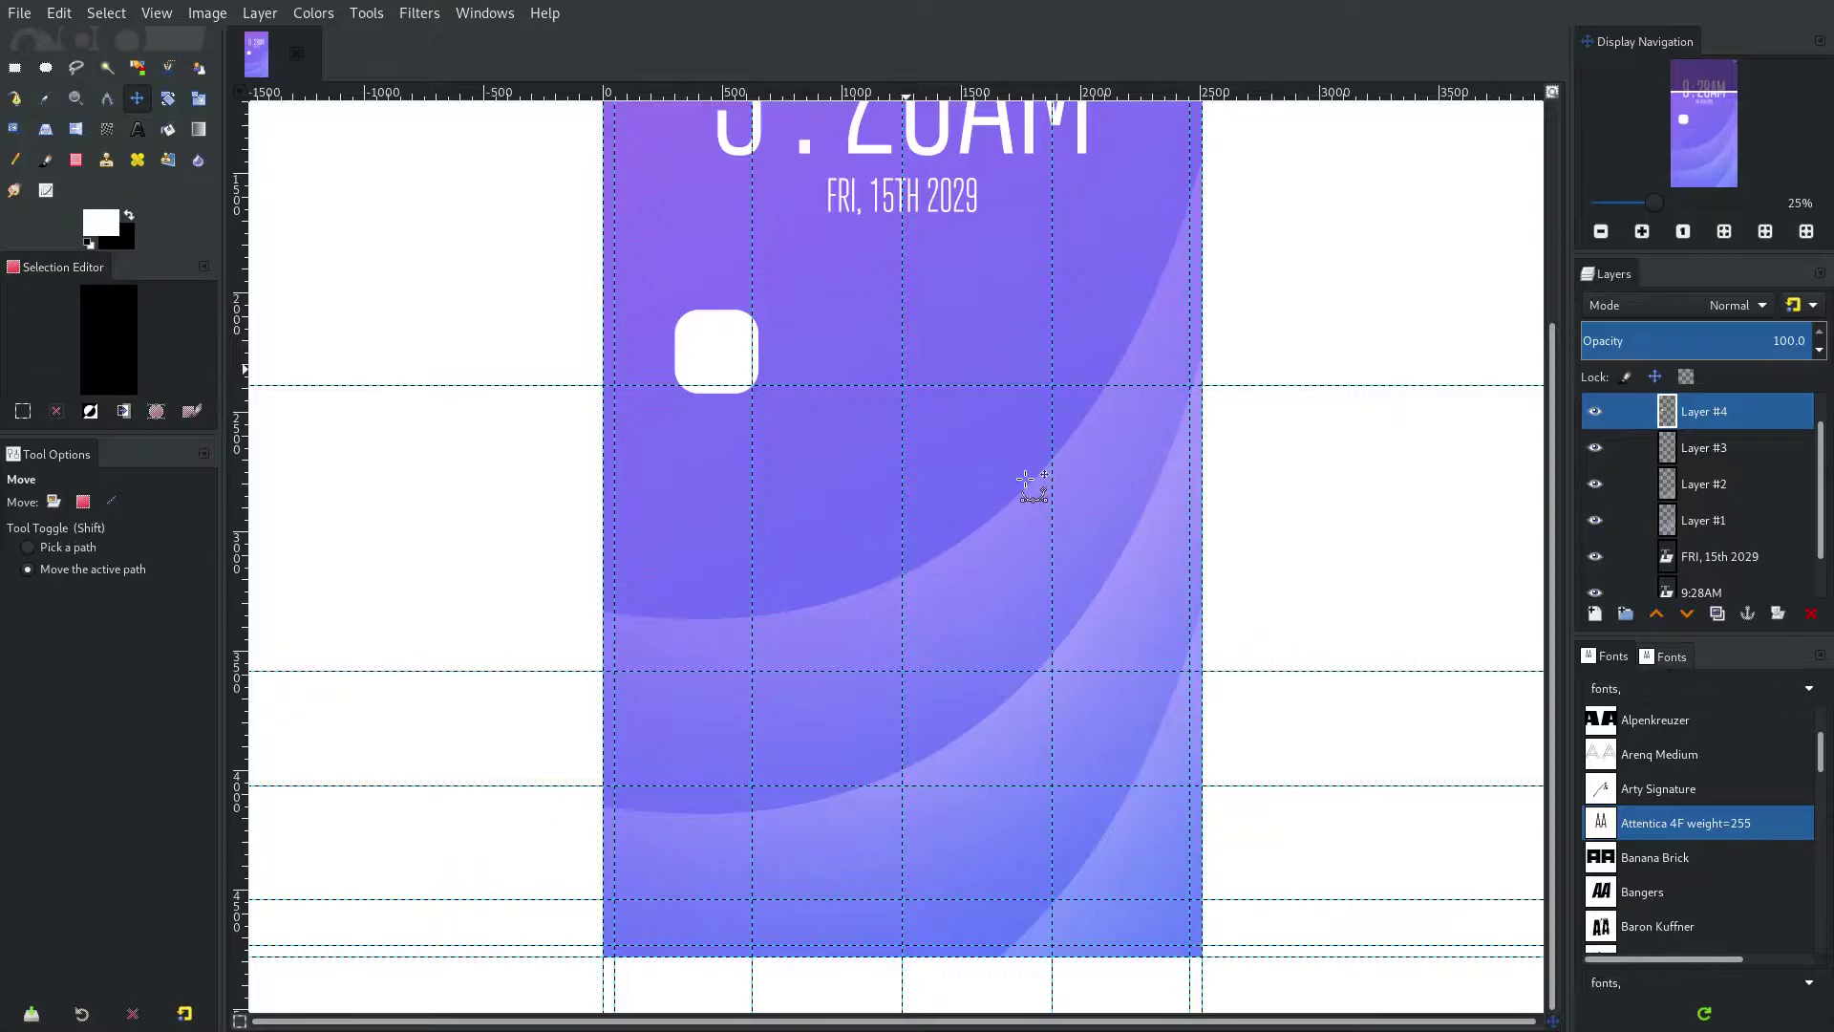
Undo the three horizontal guides at 95%, 85% and 75%.
{"action": "key", "text": "ctrl+z"}
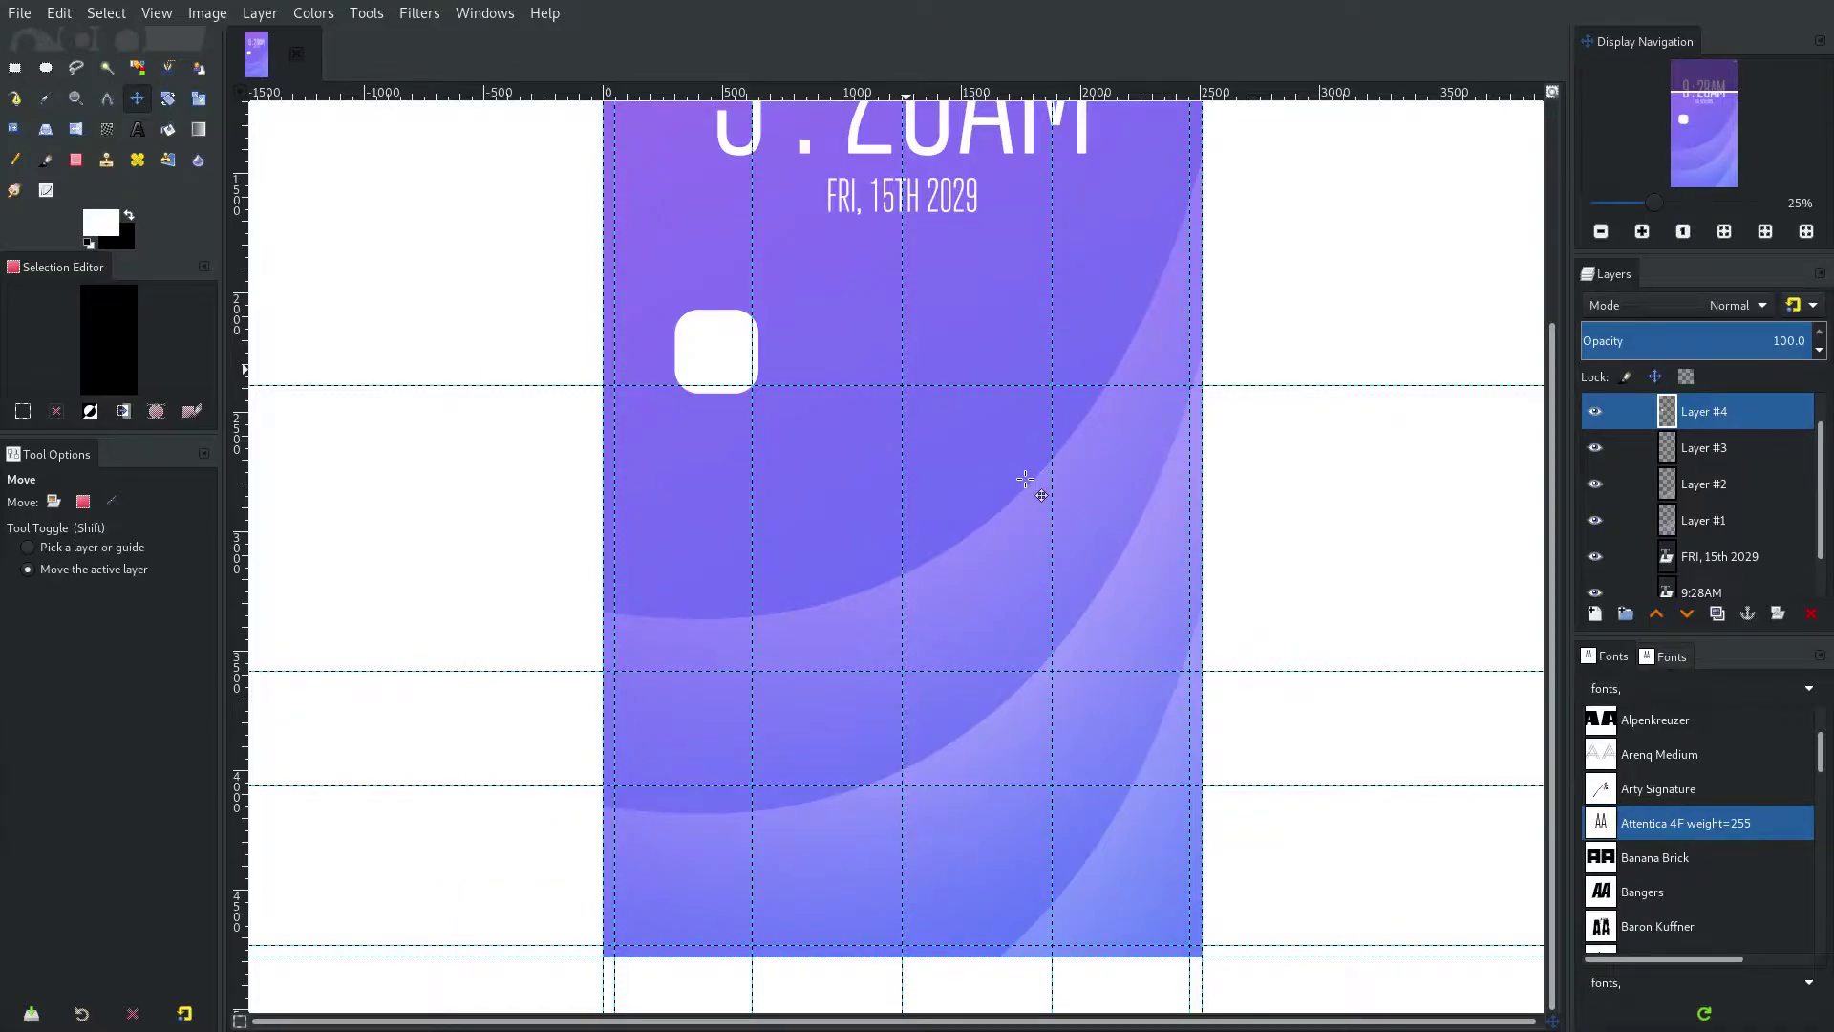
{"action": "key", "text": "ctrl+z"}
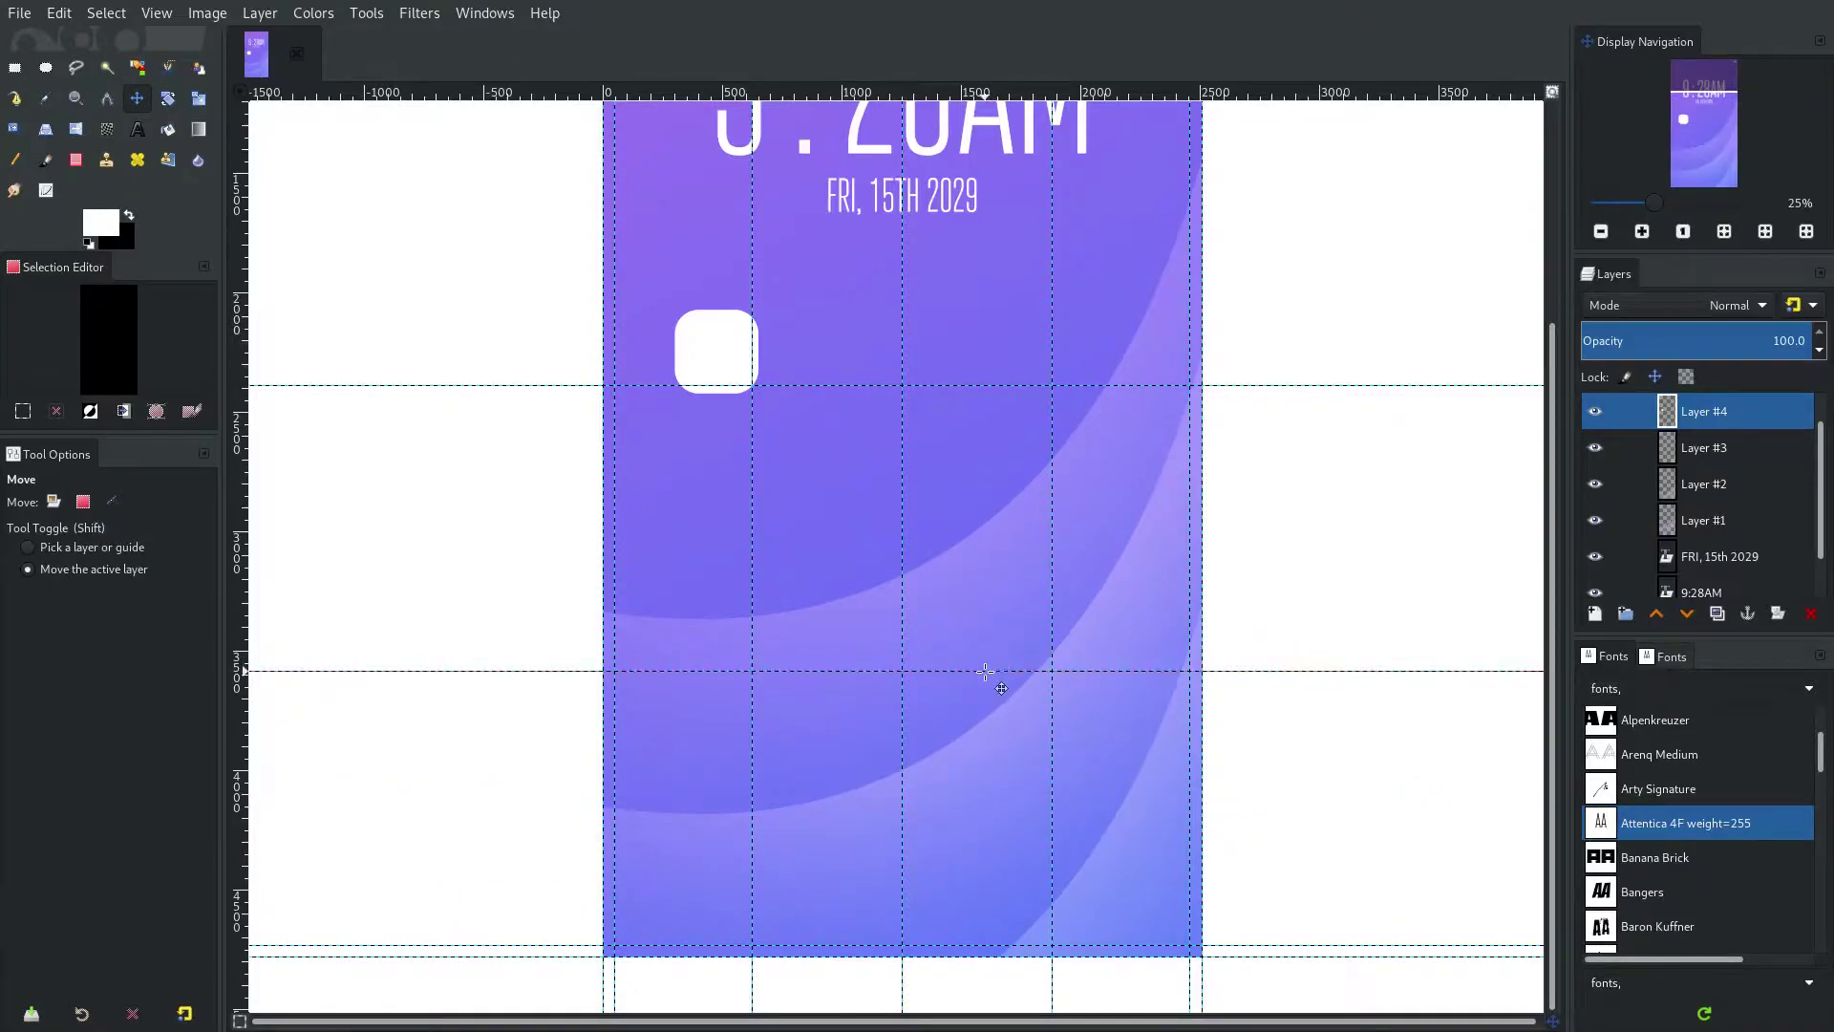
{"action": "key", "text": "ctrl+z"}
{"action": "left_click", "coordinate": [59, 12]}
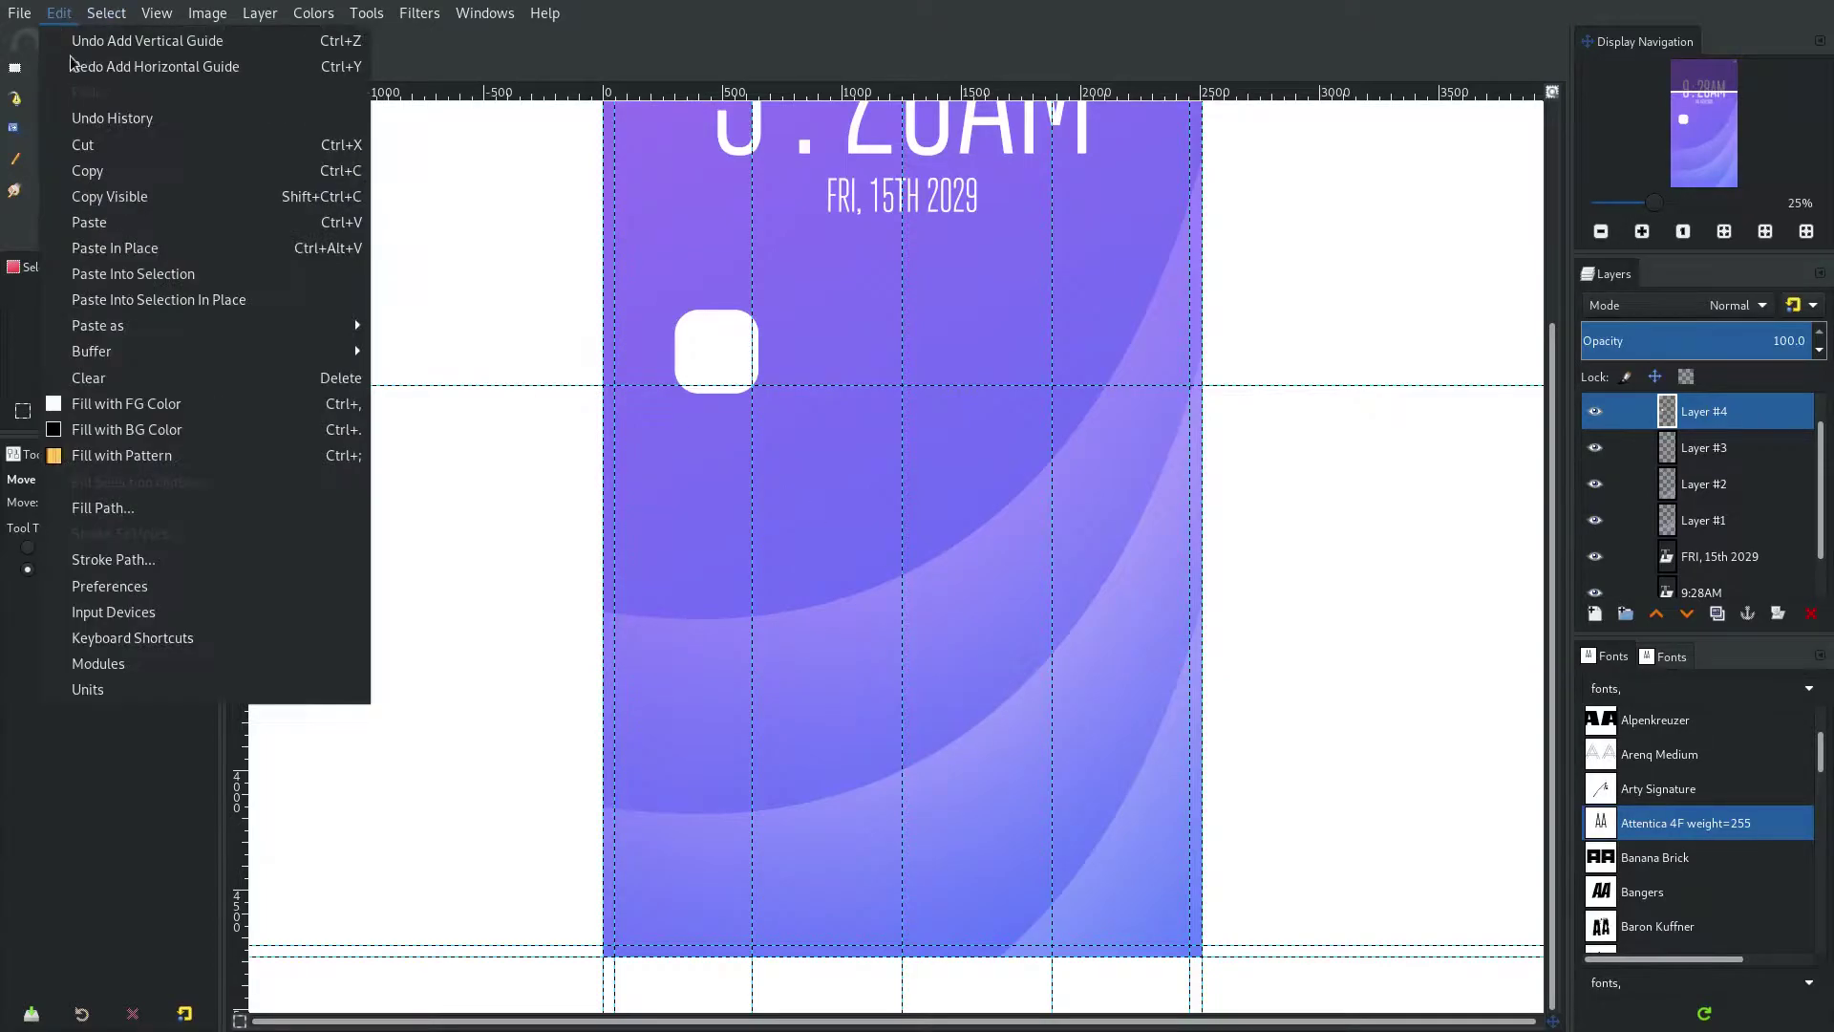
{"action": "left_click", "coordinate": [1262, 551]}
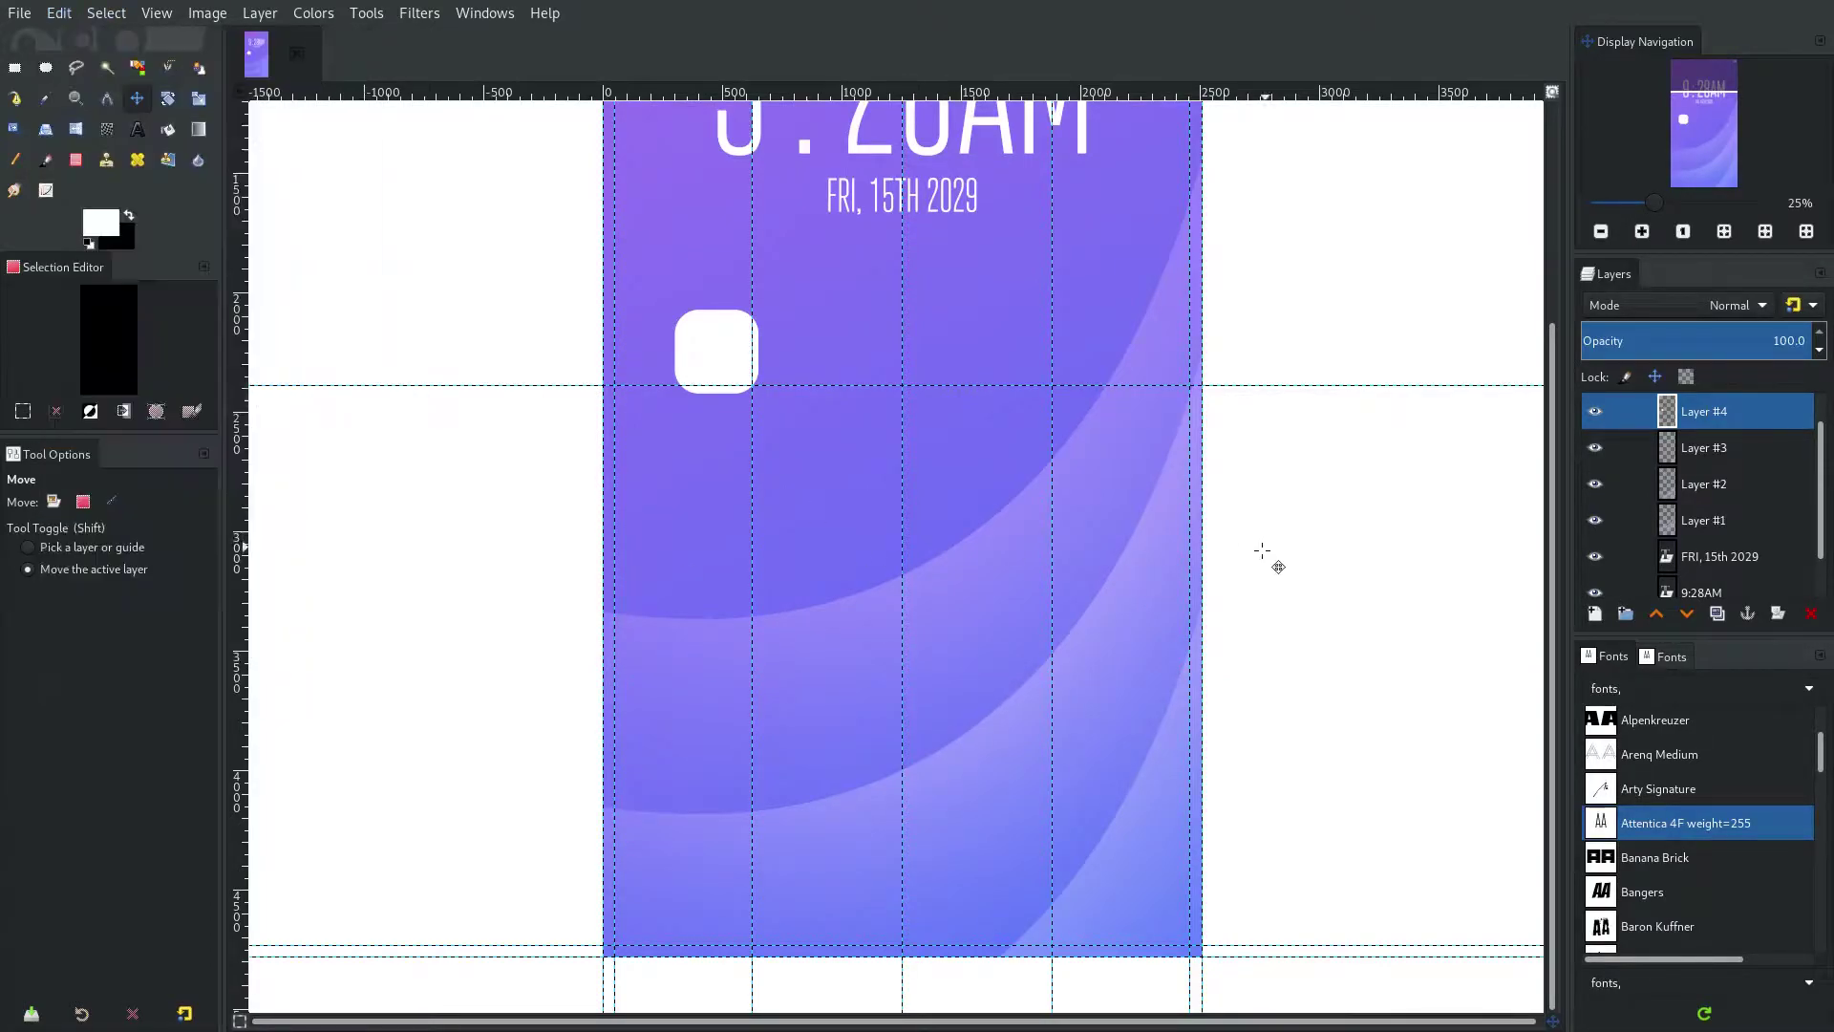
Add a horizontal guide by percent at 60% of the image height.
{"action": "key", "text": "ctrl+shift+f"}
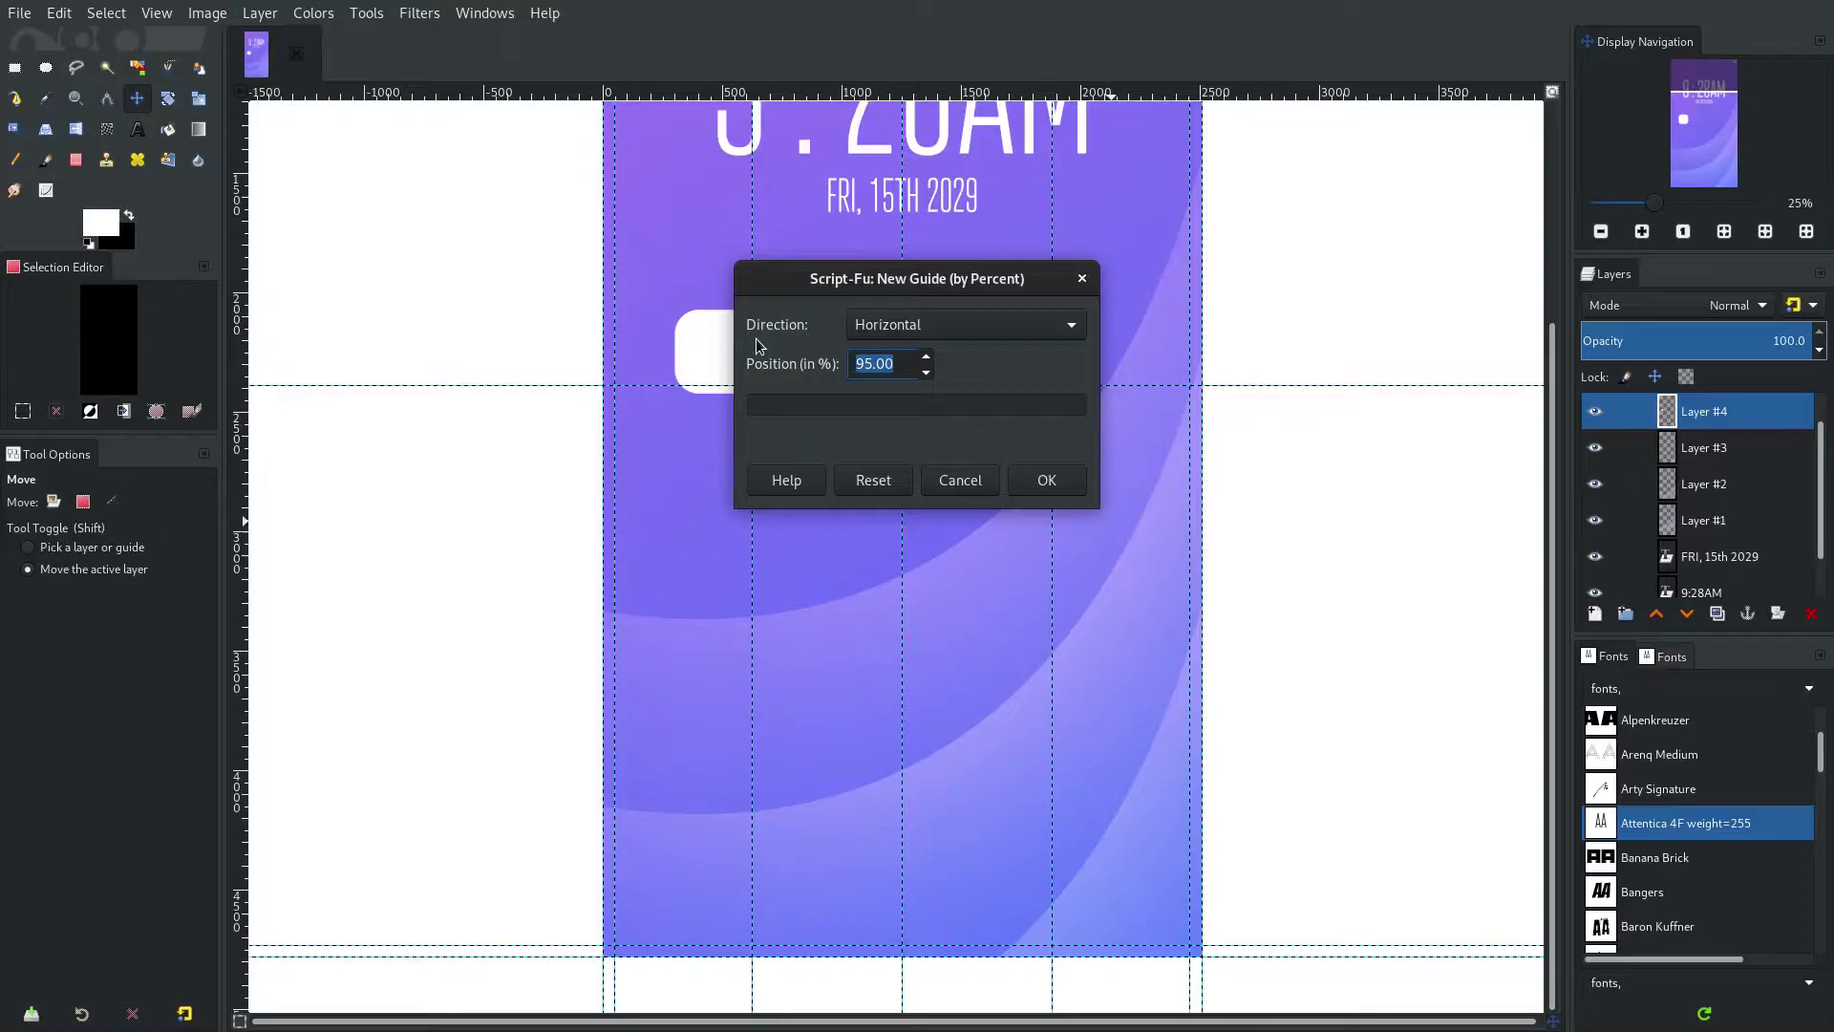
{"action": "type", "text": "60"}
{"action": "key", "text": "Return"}
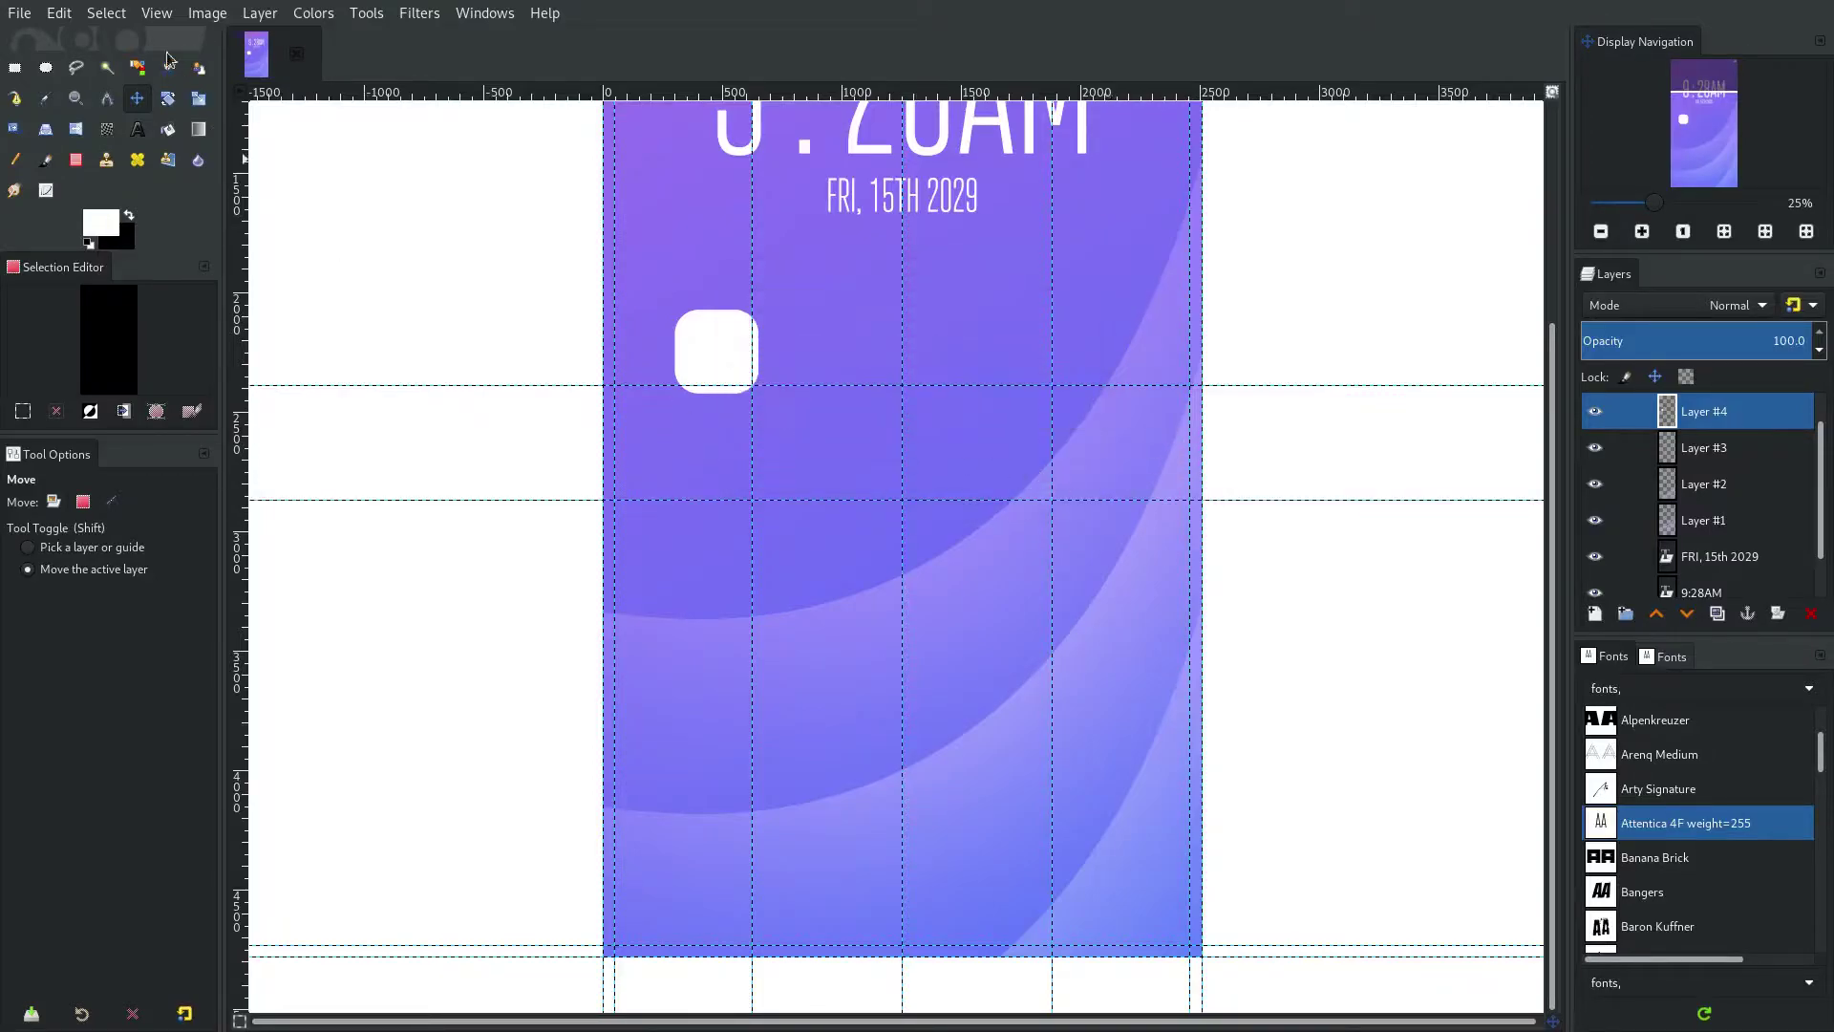
Add a second horizontal guide below it at 70% of the image height.
{"action": "left_click", "coordinate": [61, 12]}
{"action": "left_click", "coordinate": [819, 423]}
{"action": "key", "text": "ctrl+shift+f"}
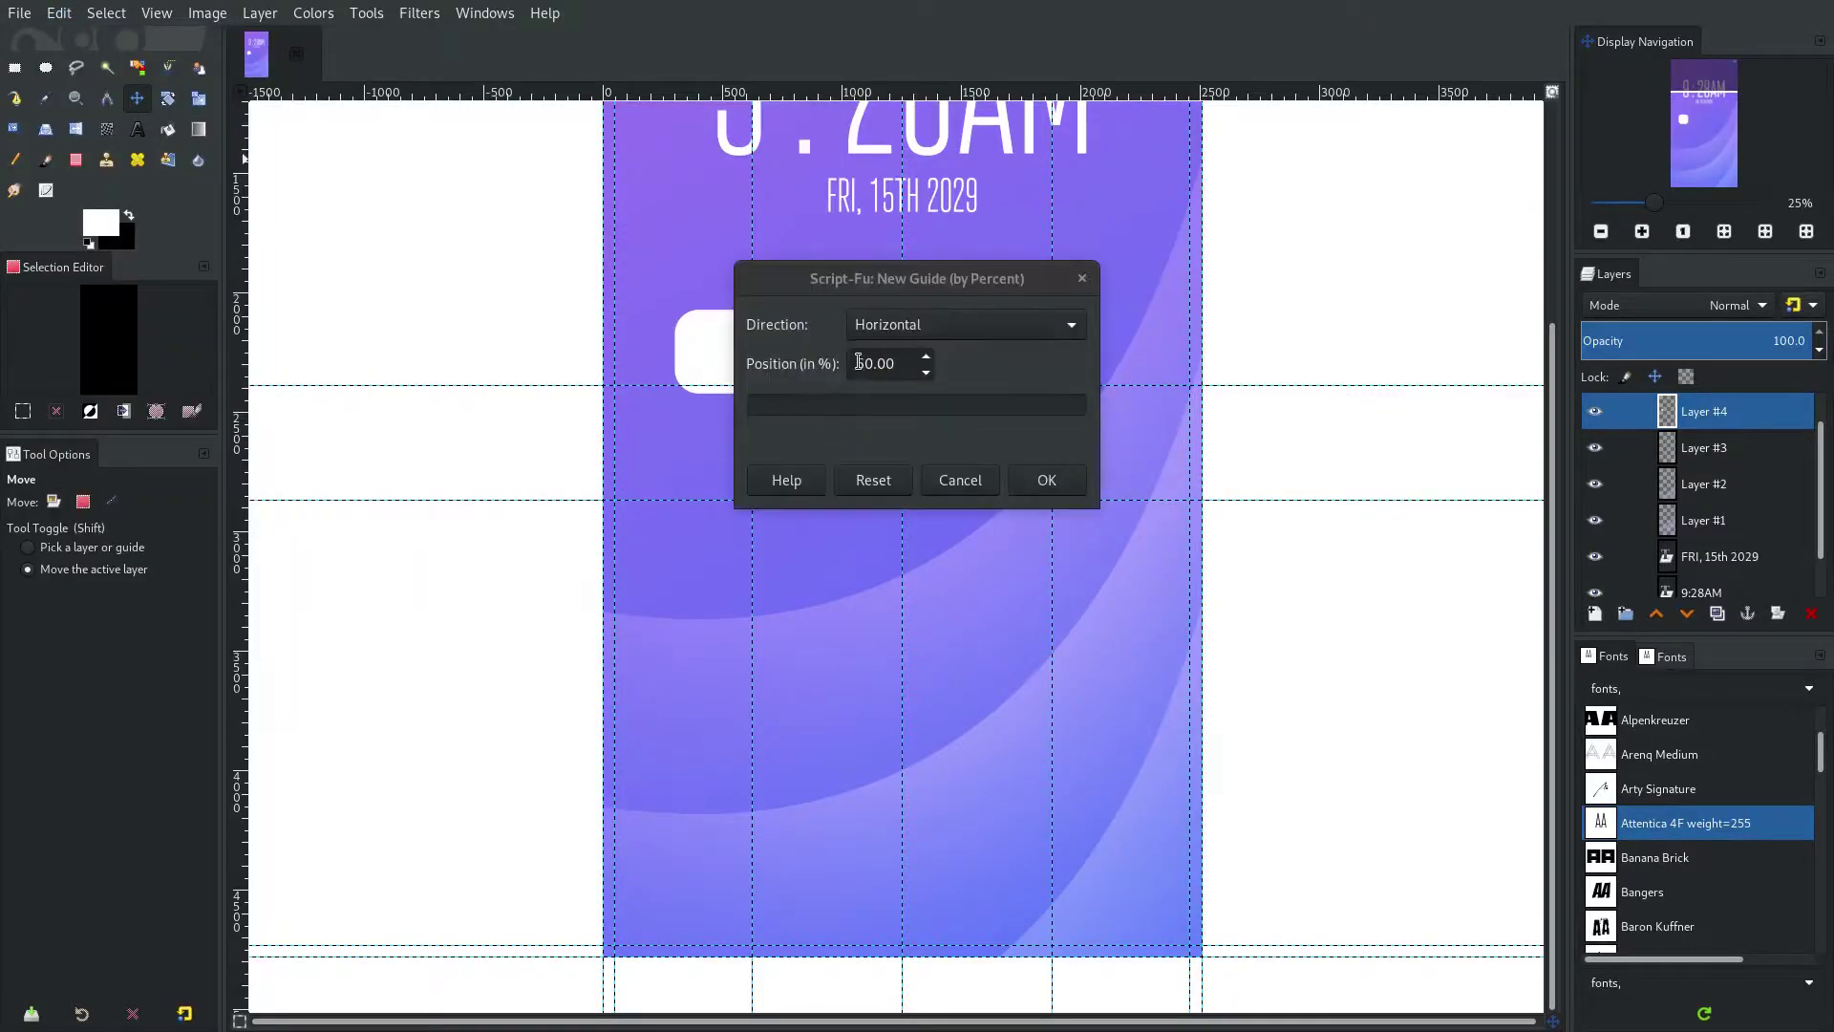
{"action": "key", "text": "BackSpace"}
{"action": "type", "text": "7"}
{"action": "left_click", "coordinate": [1047, 480]}
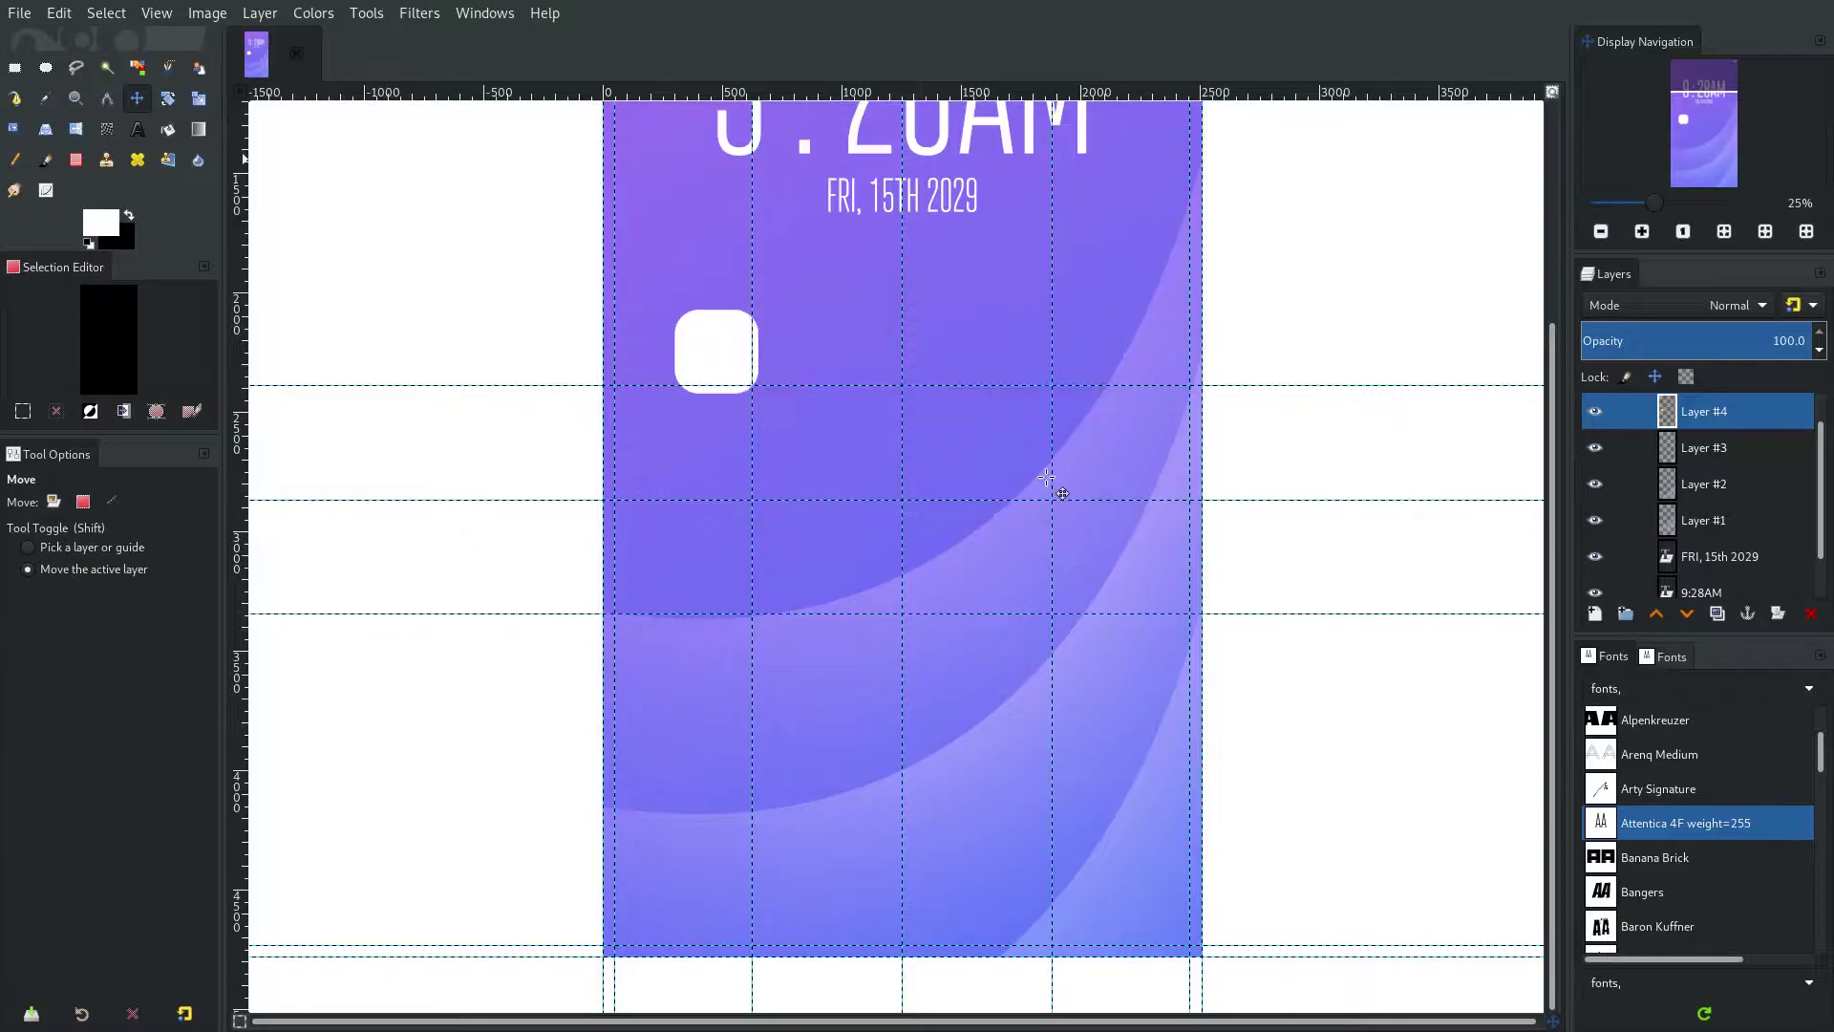
Add a horizontal guide at 80% of the image height.
{"action": "left_click", "coordinate": [59, 13]}
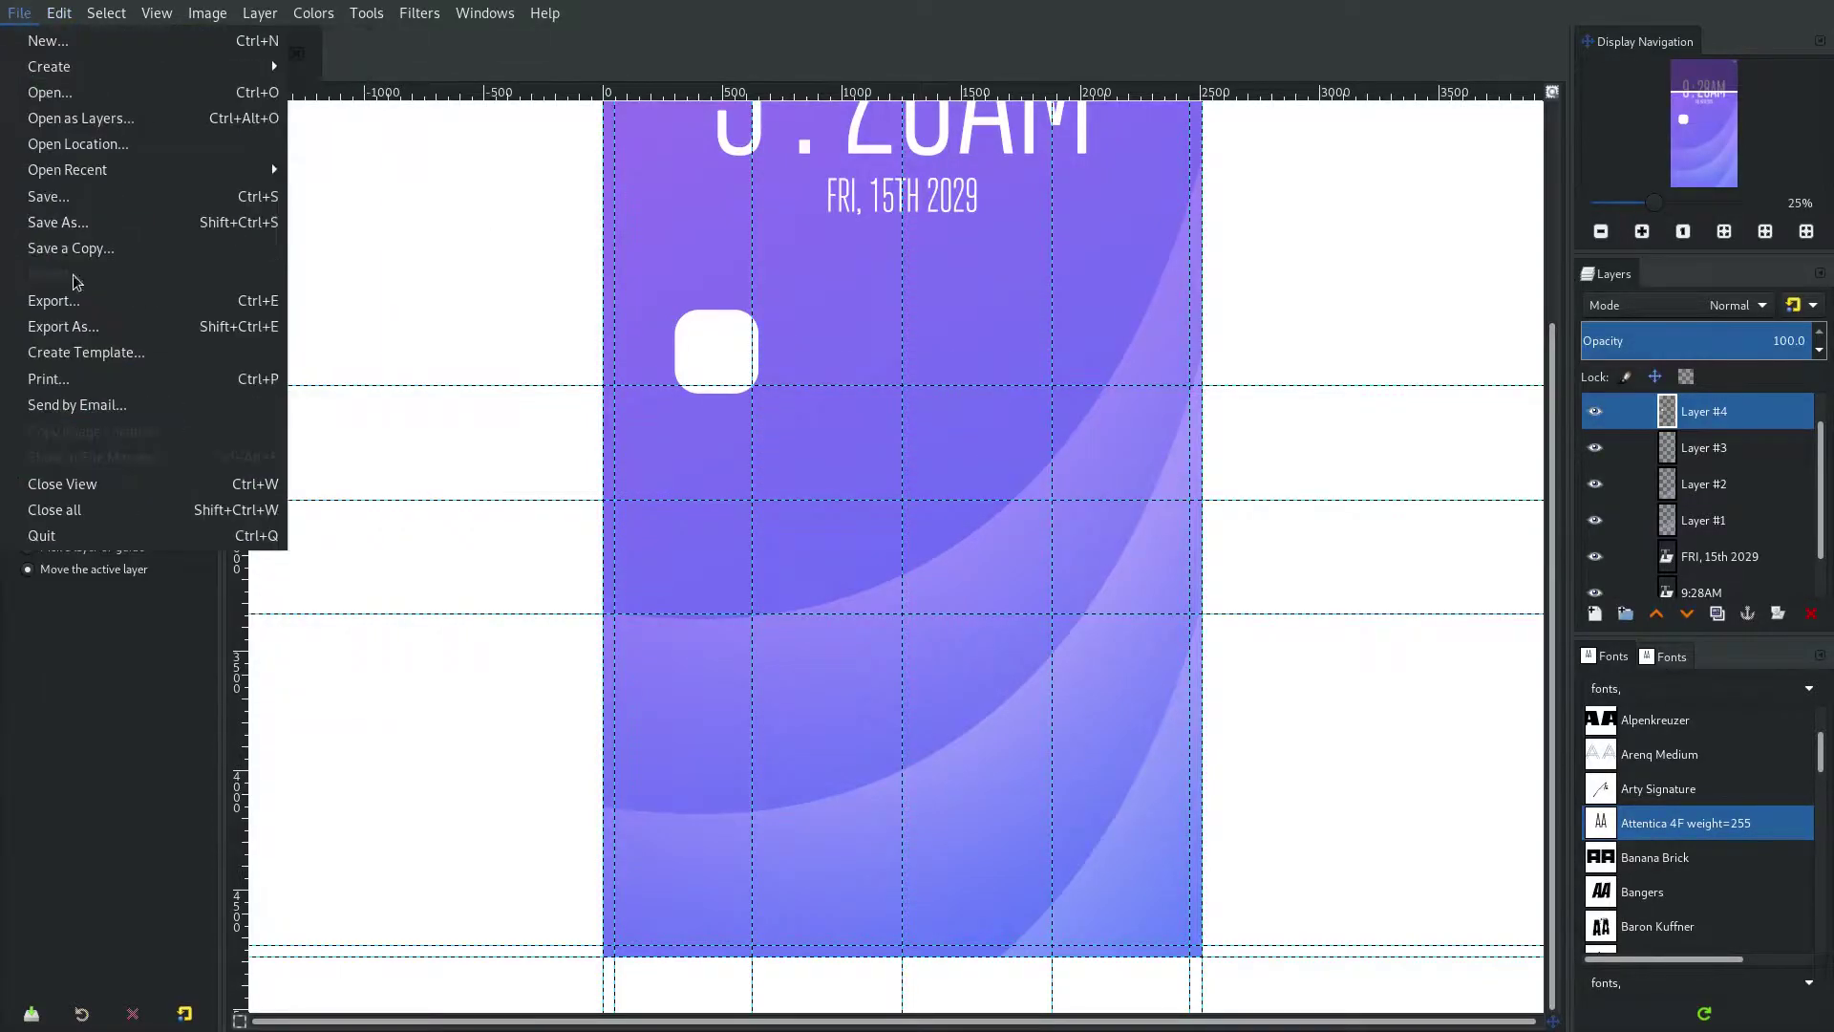
{"action": "mouse_move", "coordinate": [96, 8]}
{"action": "left_click", "coordinate": [847, 500]}
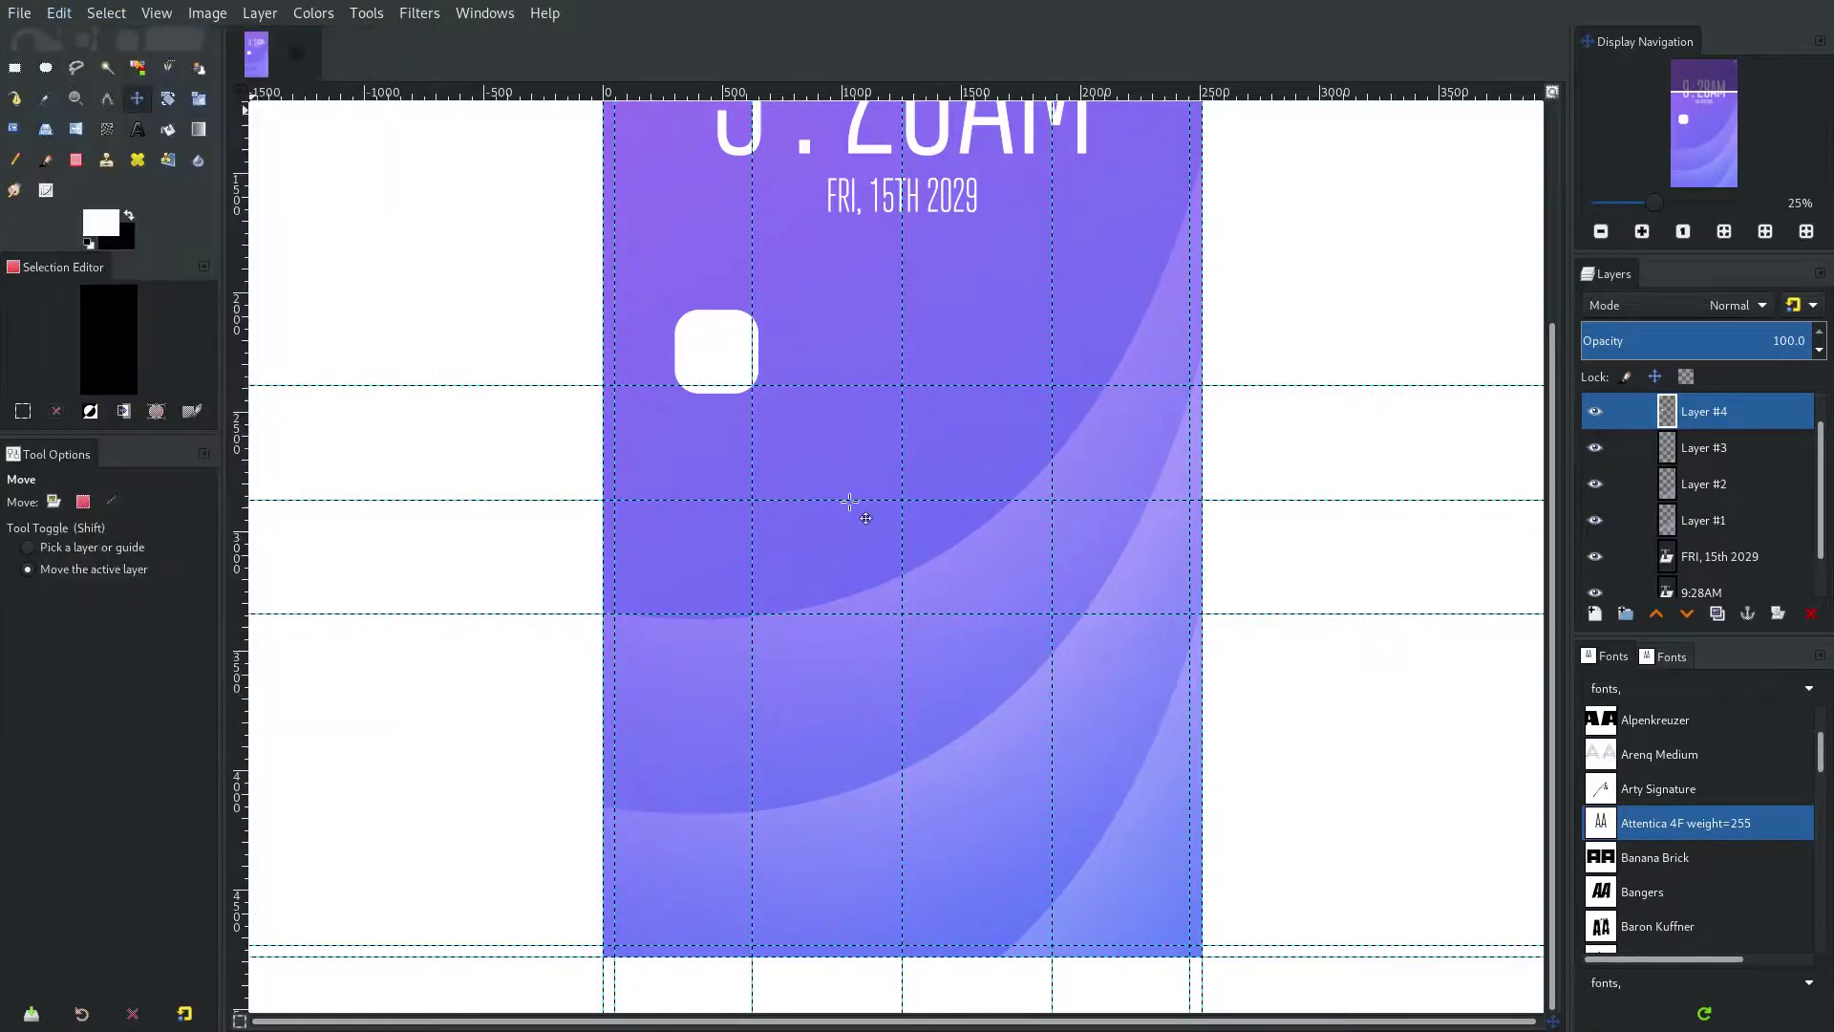
{"action": "key", "text": "ctrl+shift+f"}
{"action": "left_click", "coordinate": [857, 361]}
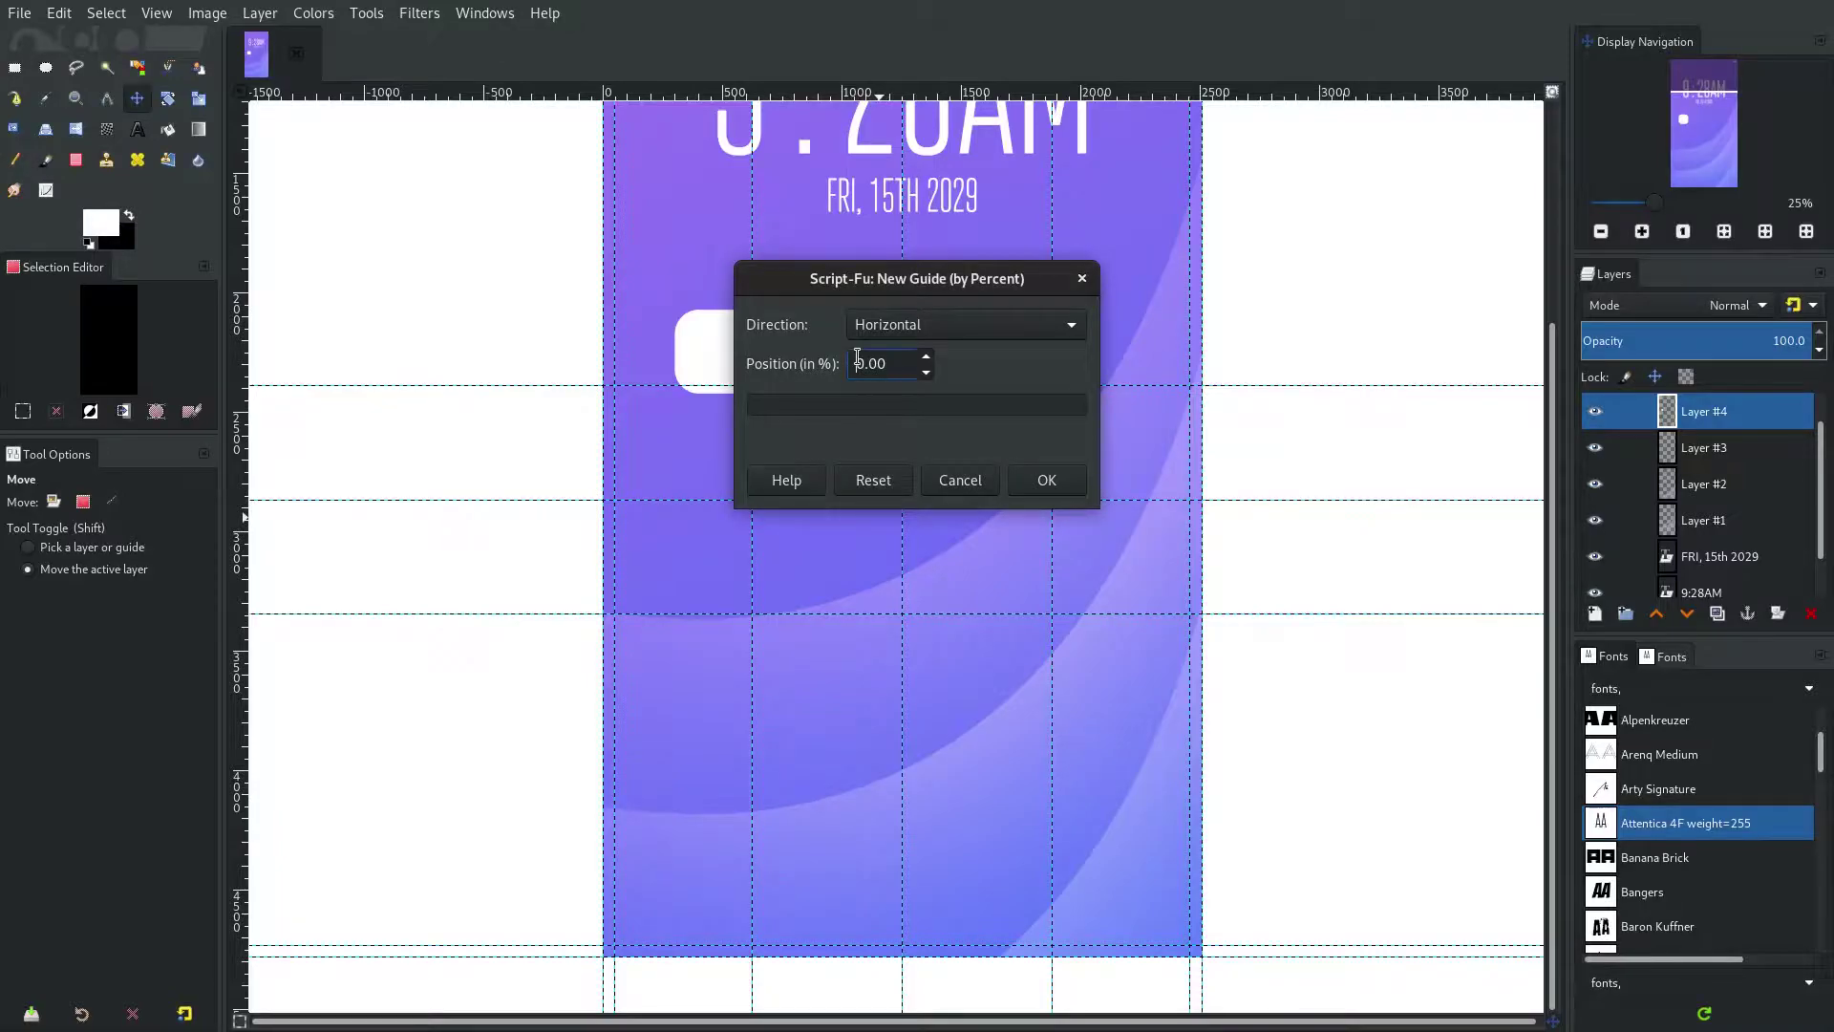
{"action": "key", "text": "BackSpace"}
{"action": "type", "text": "8"}
{"action": "left_click", "coordinate": [1047, 479]}
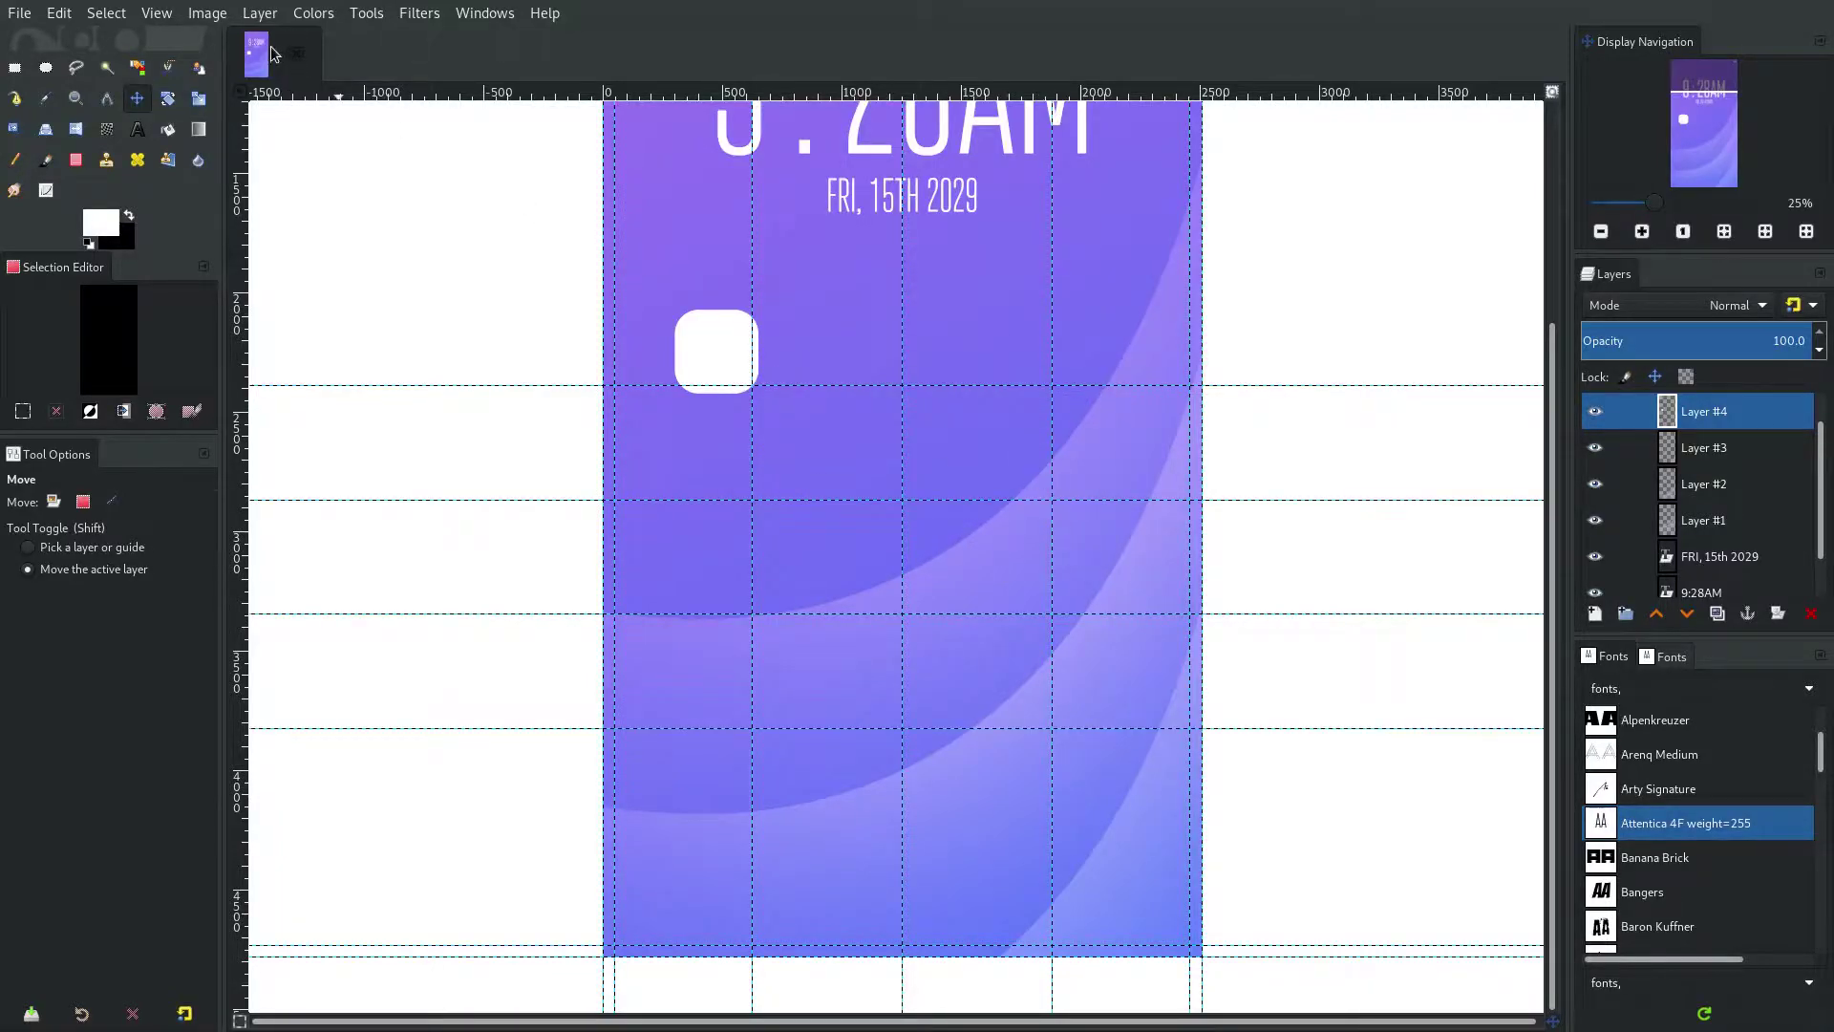
Add a horizontal guide at 90% of the image height.
{"action": "key", "text": "ctrl+shift+f"}
{"action": "left_click", "coordinate": [853, 363]}
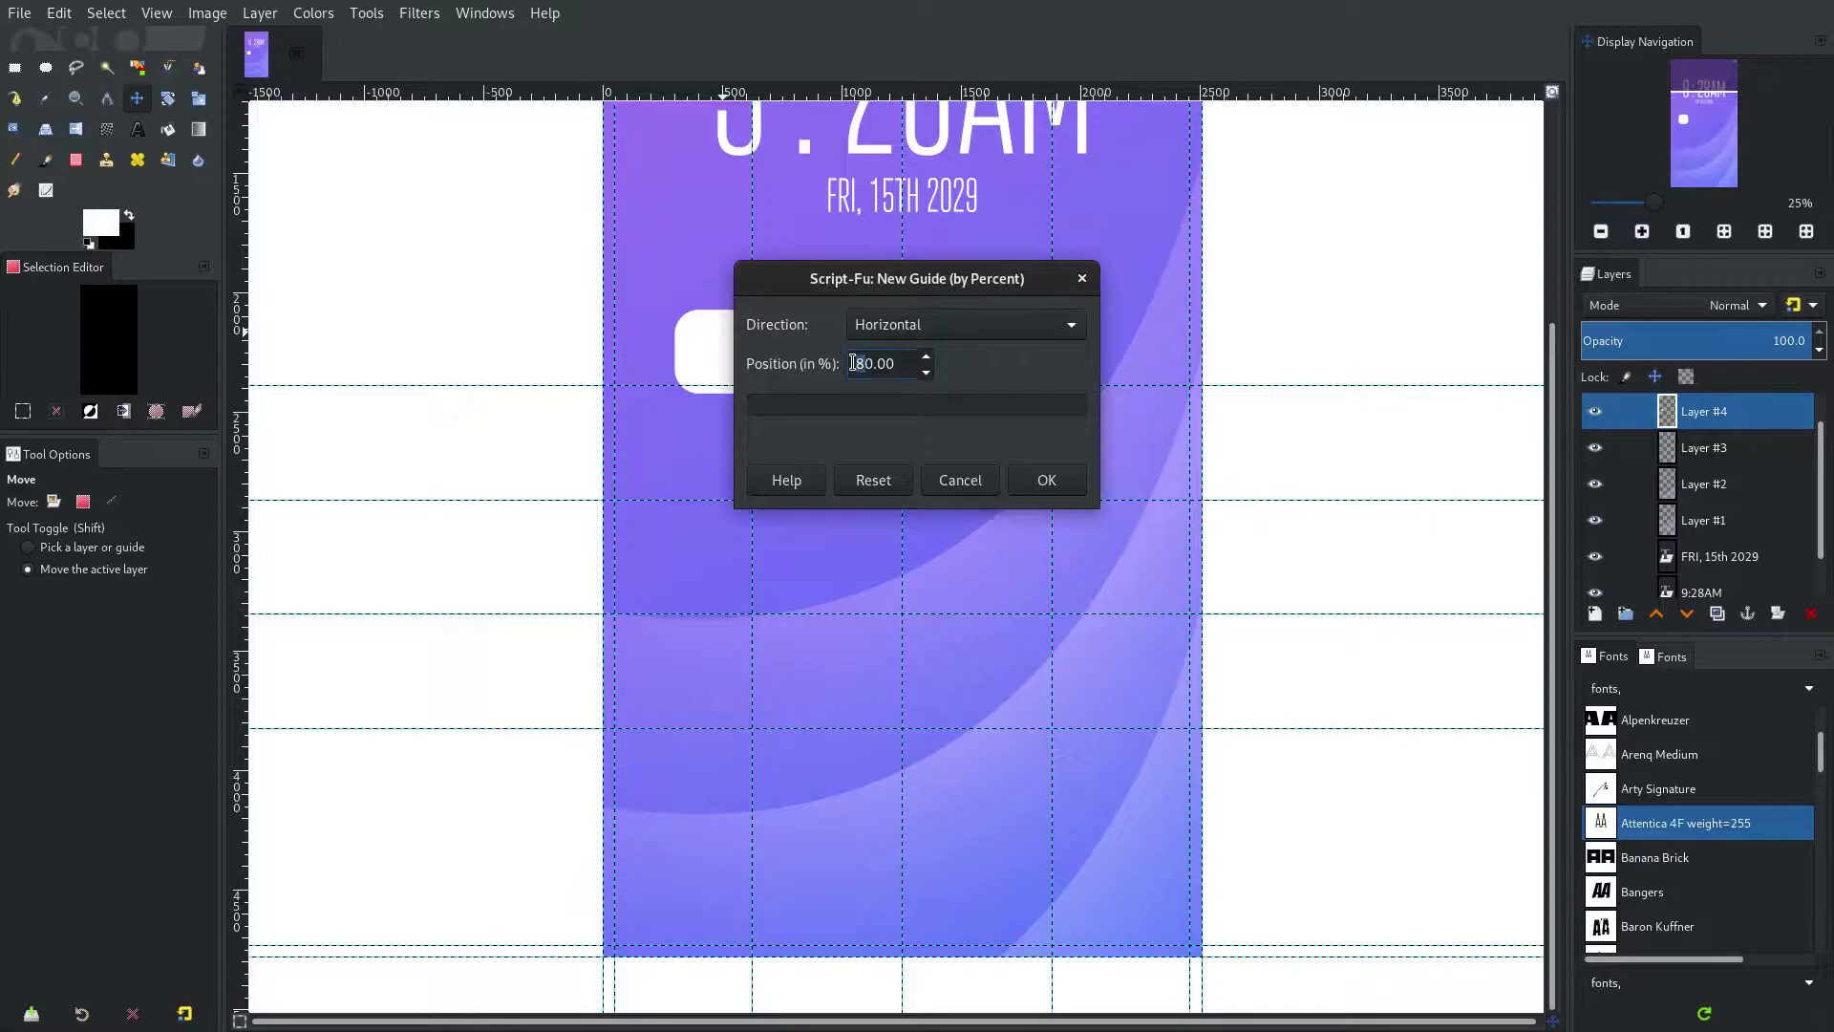
{"action": "key", "text": "Delete"}
{"action": "type", "text": "9"}
{"action": "left_click", "coordinate": [1048, 487]}
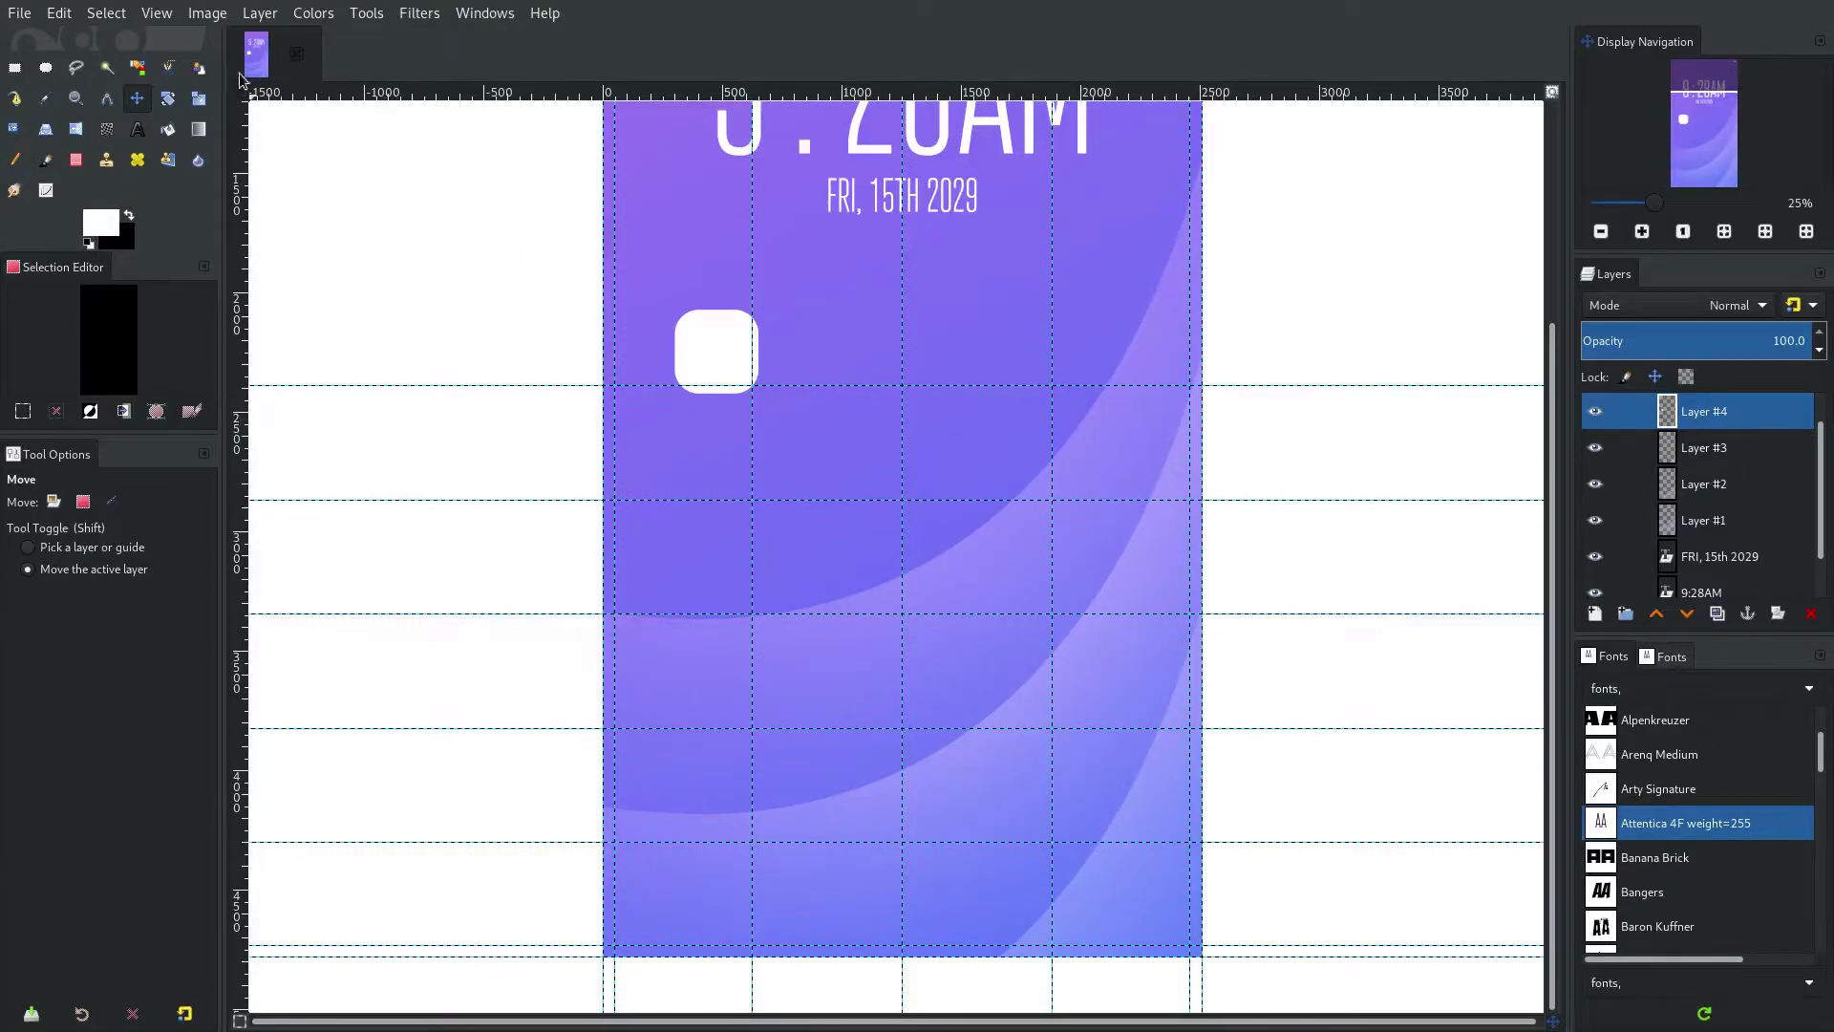
Move the white rounded square so its centre sits where the 25% vertical guide crosses the 50% horizontal guide.
{"action": "left_click", "coordinate": [259, 12]}
{"action": "left_click", "coordinate": [363, 429]}
{"action": "scroll", "coordinate": [726, 363], "scroll_direction": "up", "scroll_amount": 1}
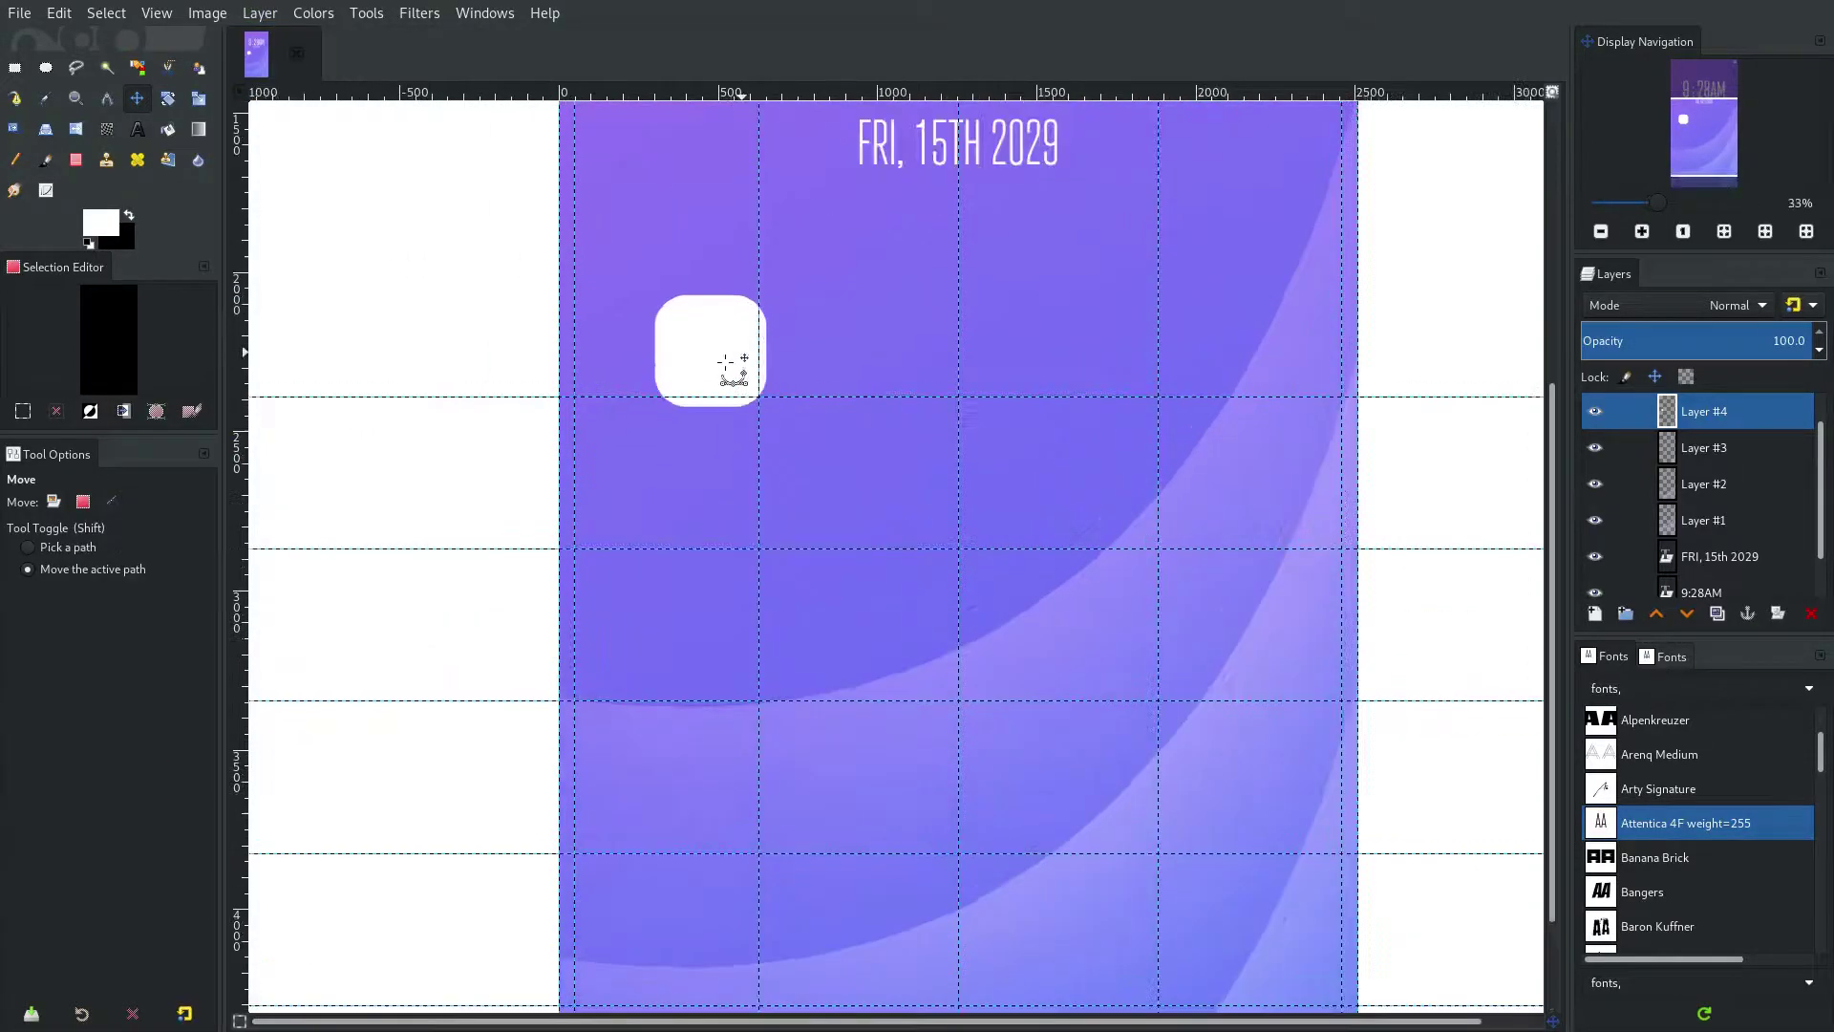
{"action": "scroll", "coordinate": [786, 372], "scroll_direction": "up", "scroll_amount": 2}
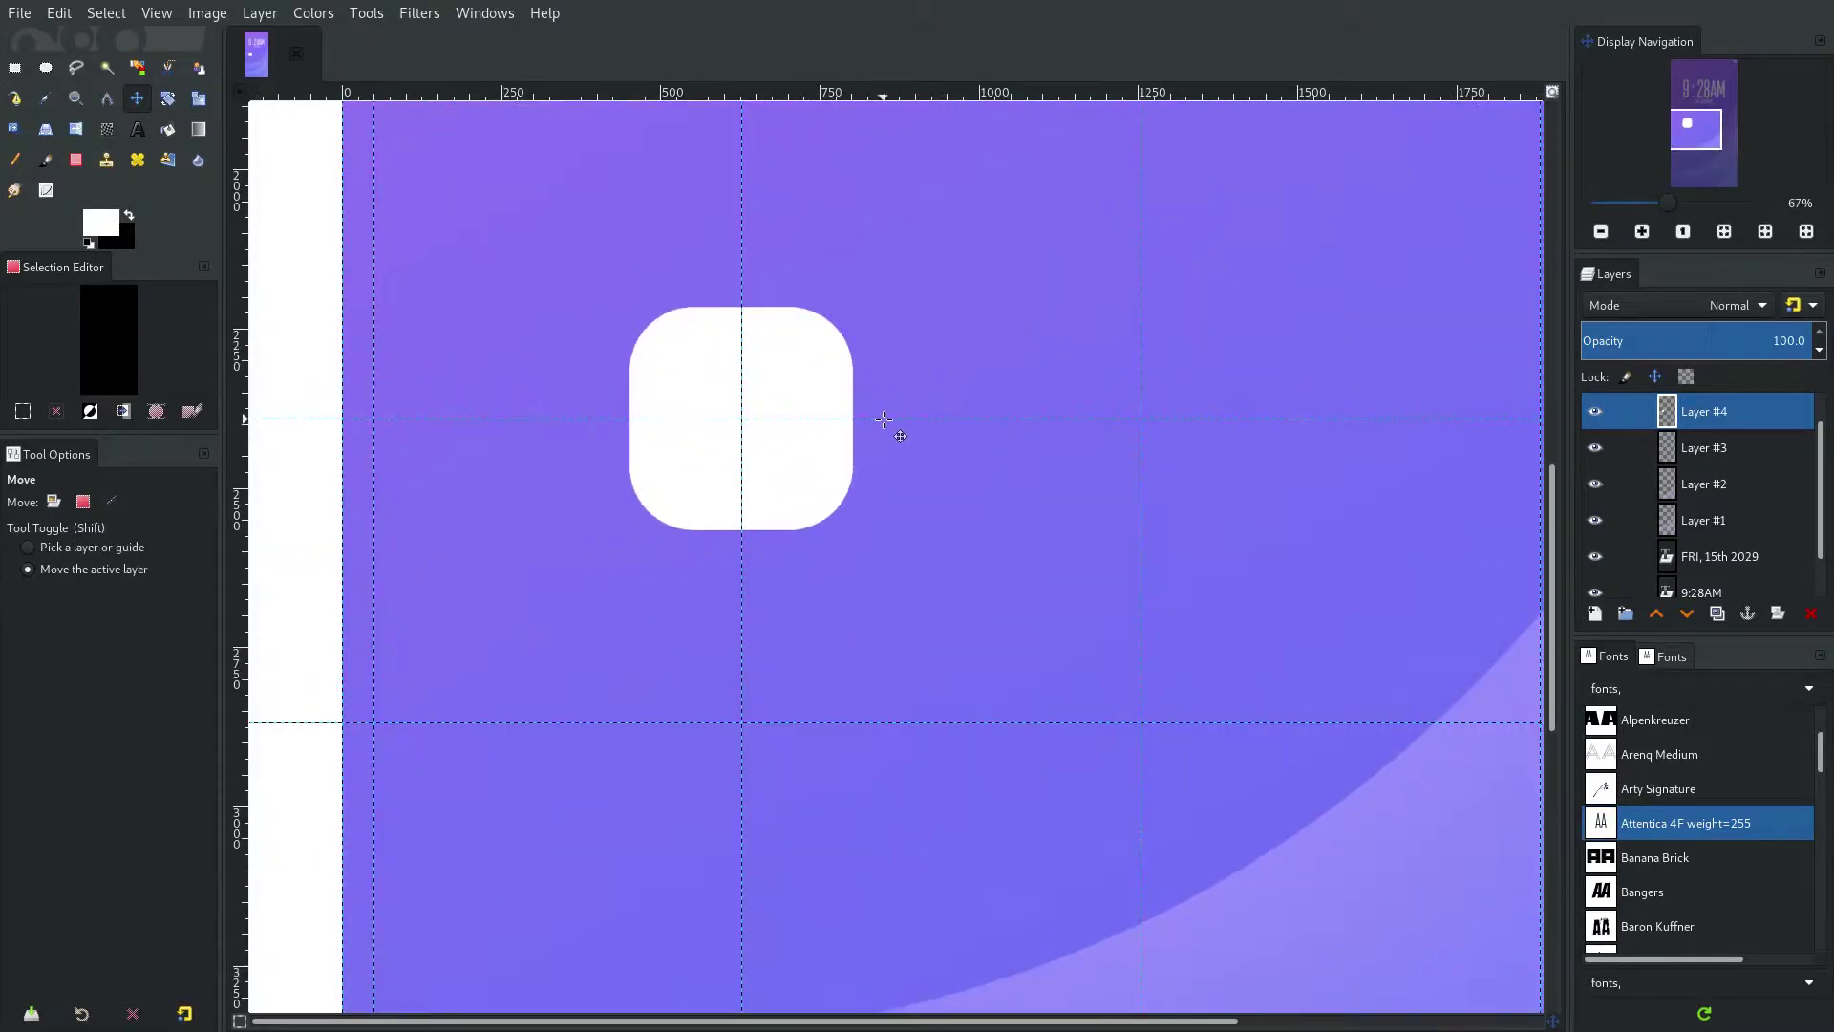
Add a new transparent layer above the rounded square's layer and make it the active layer.
{"action": "left_click_drag", "start_coordinate": [1066, 558], "coordinate": [1056, 548]}
{"action": "scroll", "coordinate": [1723, 463], "scroll_direction": "up", "scroll_amount": 1}
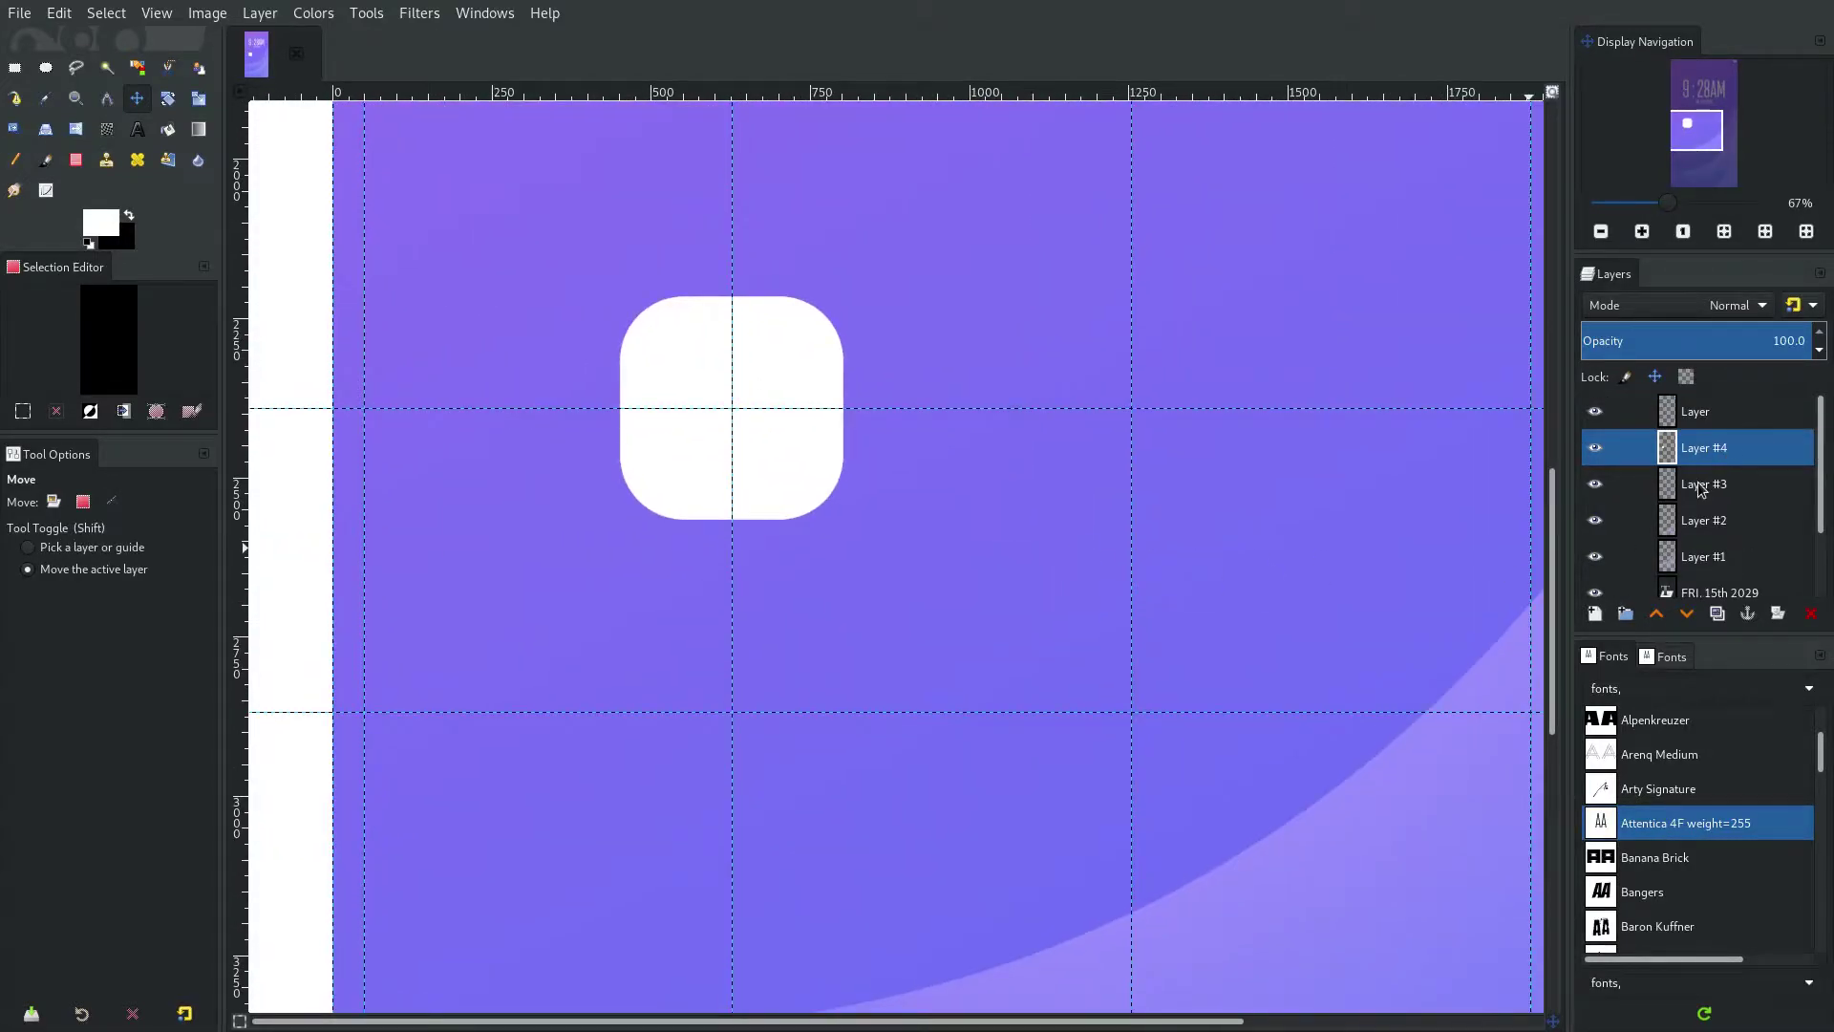
{"action": "left_click", "coordinate": [1731, 418]}
{"action": "scroll", "coordinate": [725, 421], "scroll_direction": "up", "scroll_amount": 1}
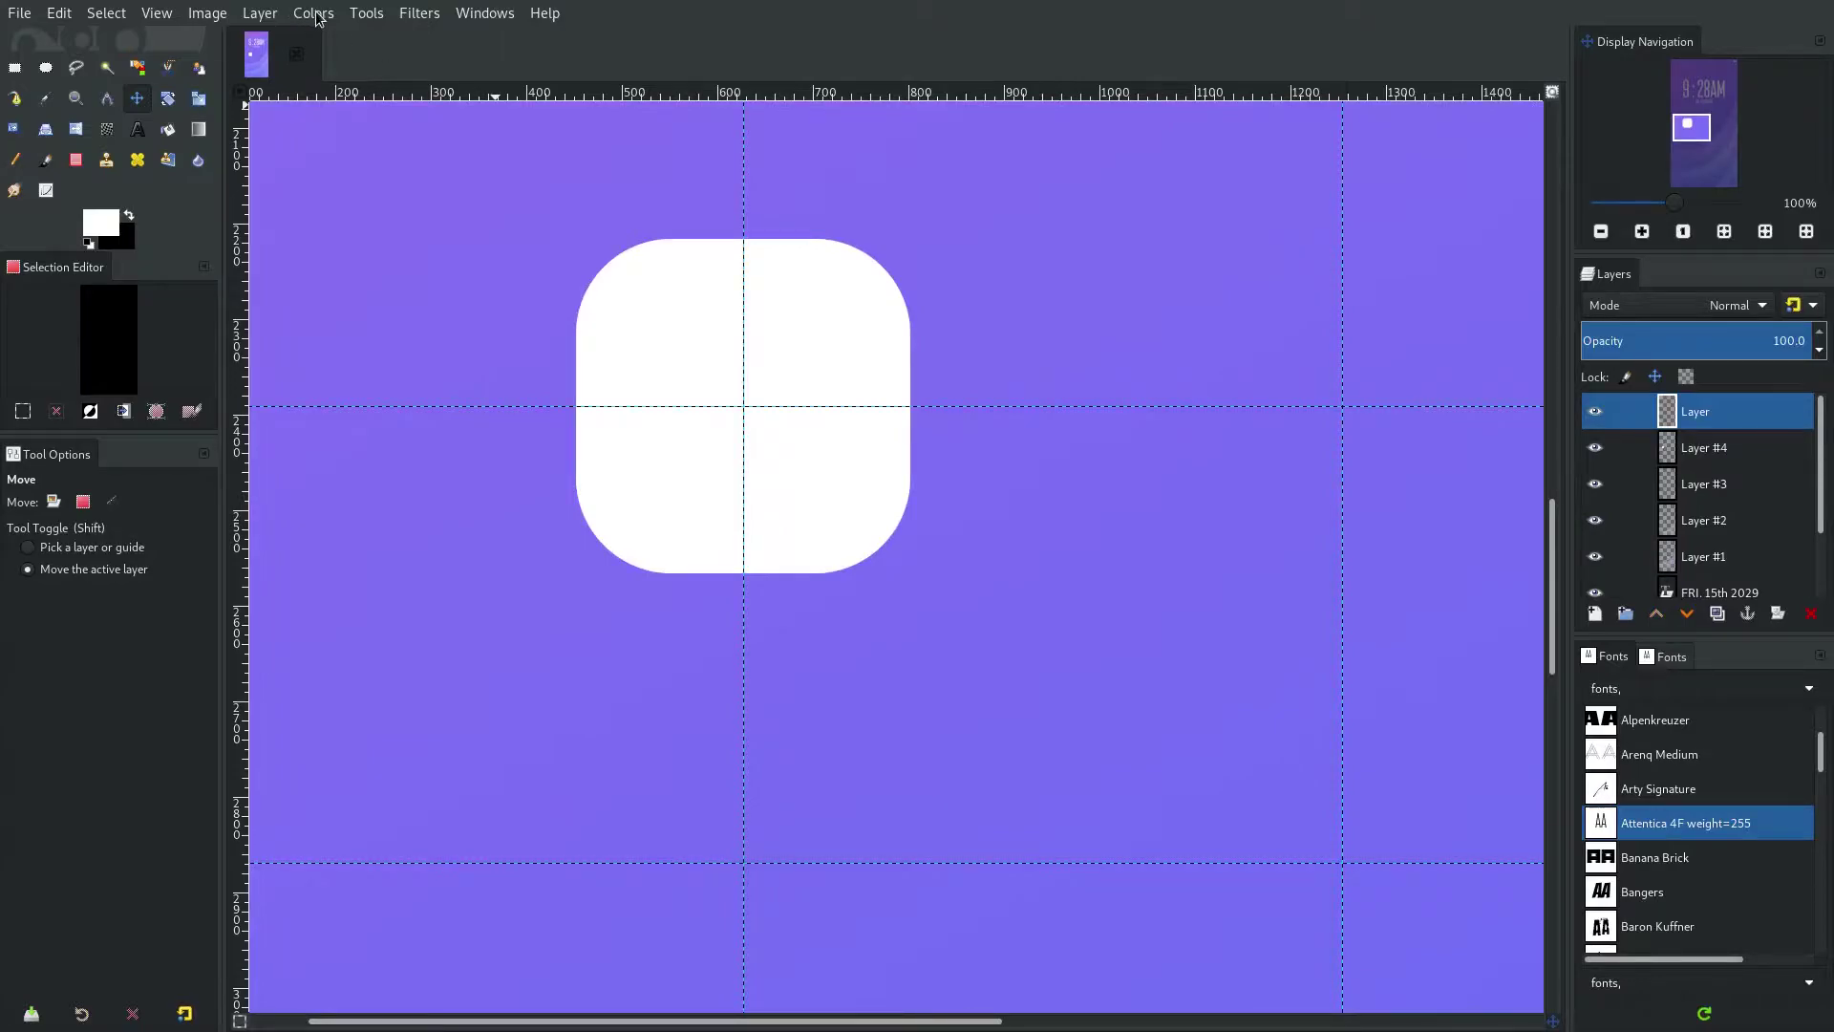
{"action": "scroll", "coordinate": [913, 478], "scroll_direction": "down", "scroll_amount": 1}
{"action": "scroll", "coordinate": [913, 479], "scroll_direction": "up", "scroll_amount": 1}
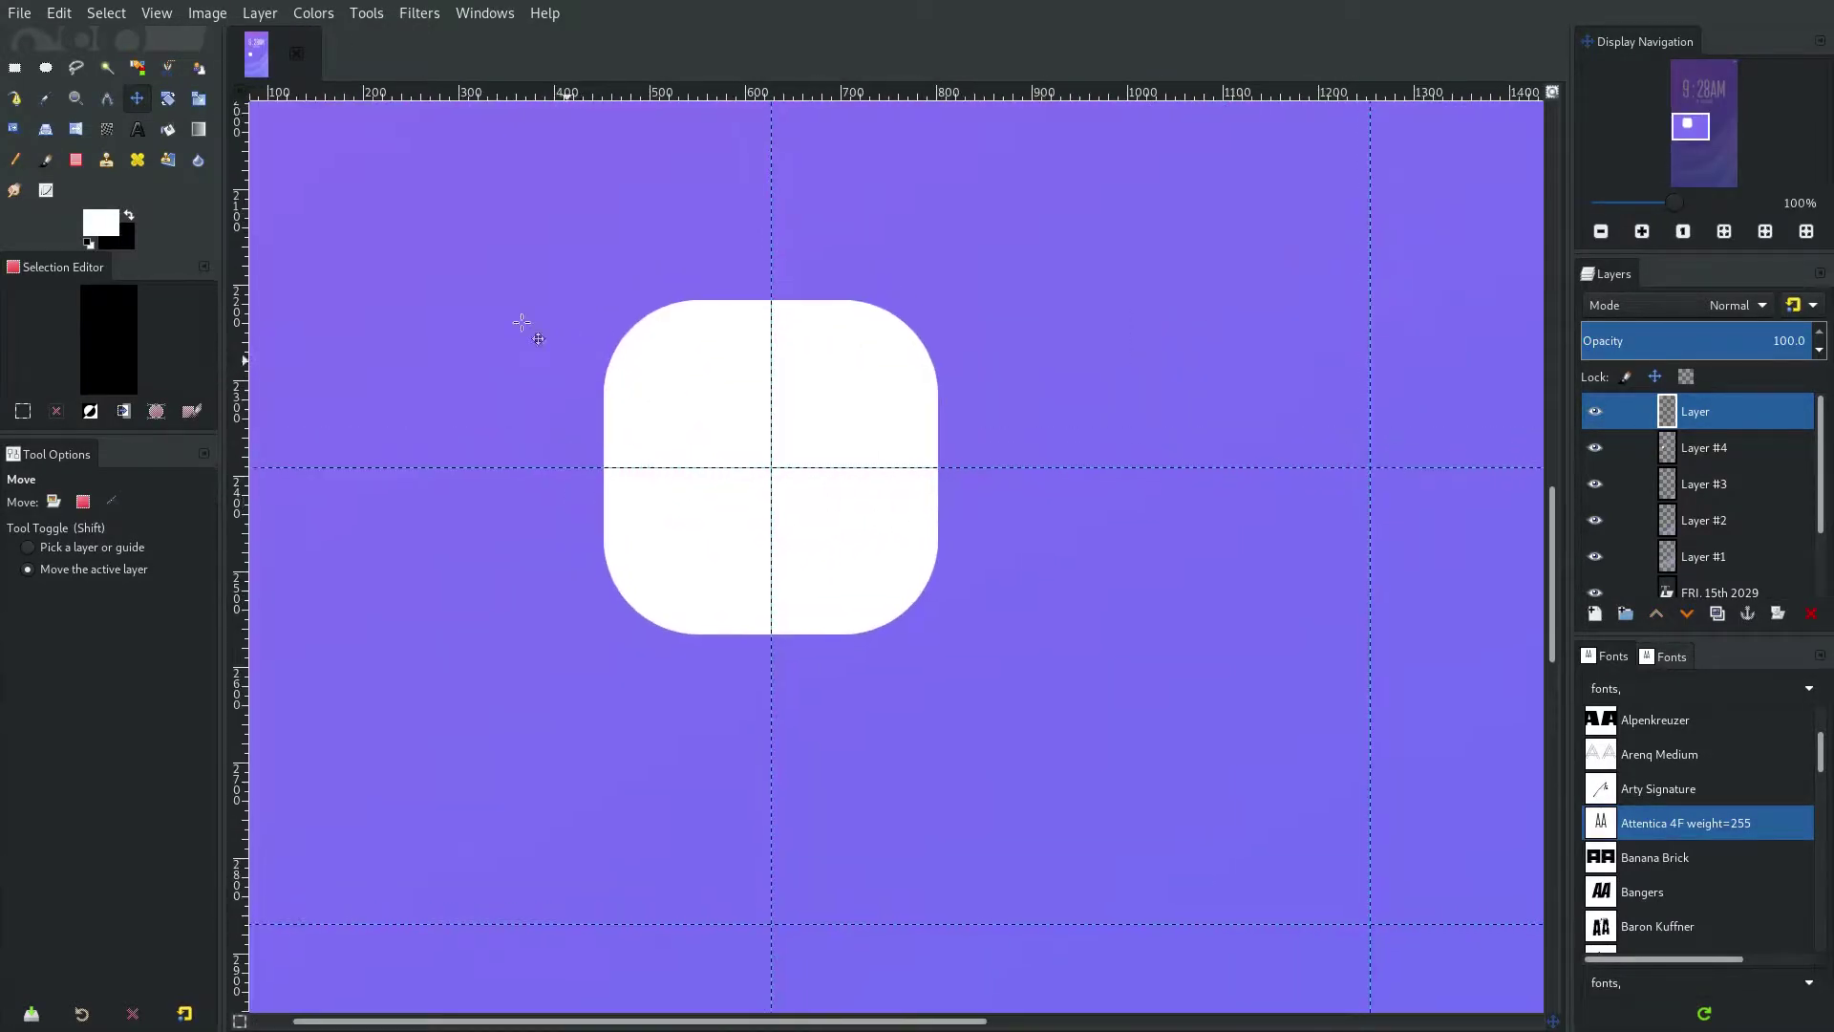
{"action": "scroll", "coordinate": [772, 355], "scroll_direction": "down", "scroll_amount": 1}
{"action": "left_click_drag", "start_coordinate": [770, 357], "coordinate": [832, 363]}
Outline a two-peaked mountain about 730 px wide beside the square with Free Select, the smaller peak on the right, and commit the selection.
{"action": "left_click", "coordinate": [76, 67]}
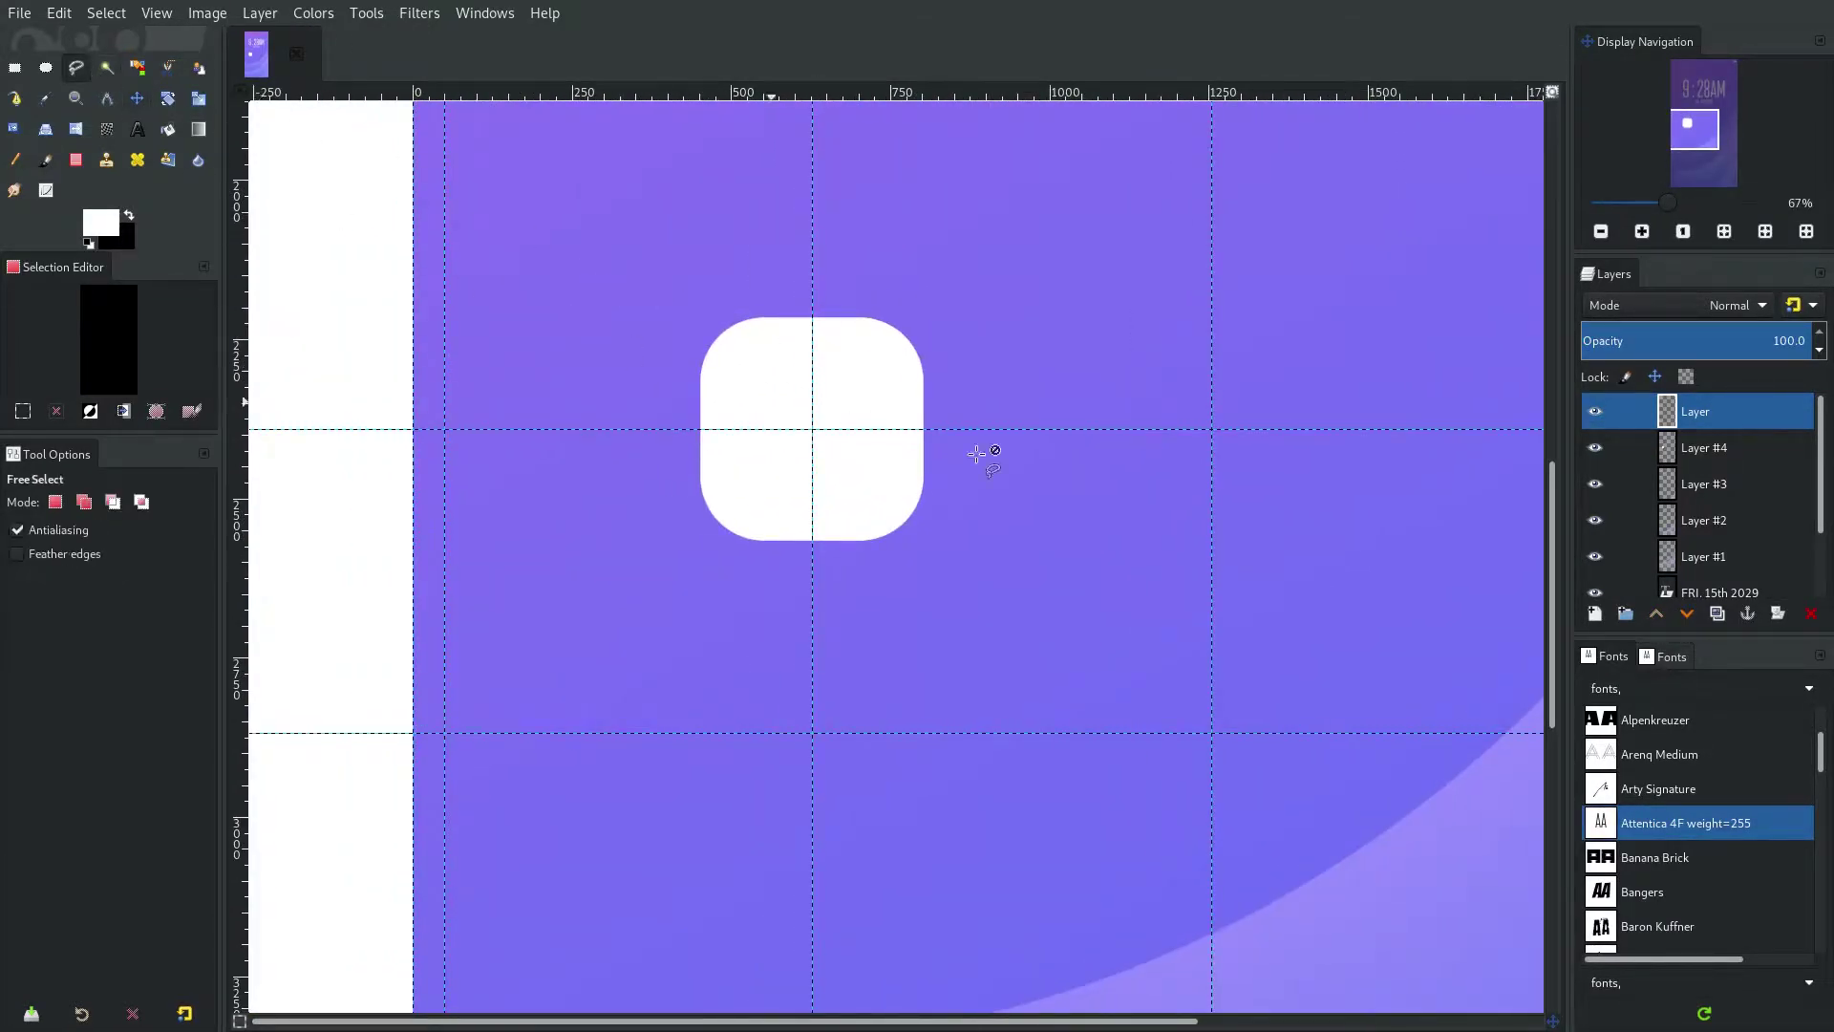
{"action": "scroll", "coordinate": [860, 544], "scroll_direction": "down", "scroll_amount": 3}
{"action": "scroll", "coordinate": [729, 413], "scroll_direction": "up", "scroll_amount": 3}
{"action": "left_click", "coordinate": [729, 416]}
{"action": "left_click", "coordinate": [1155, 416]}
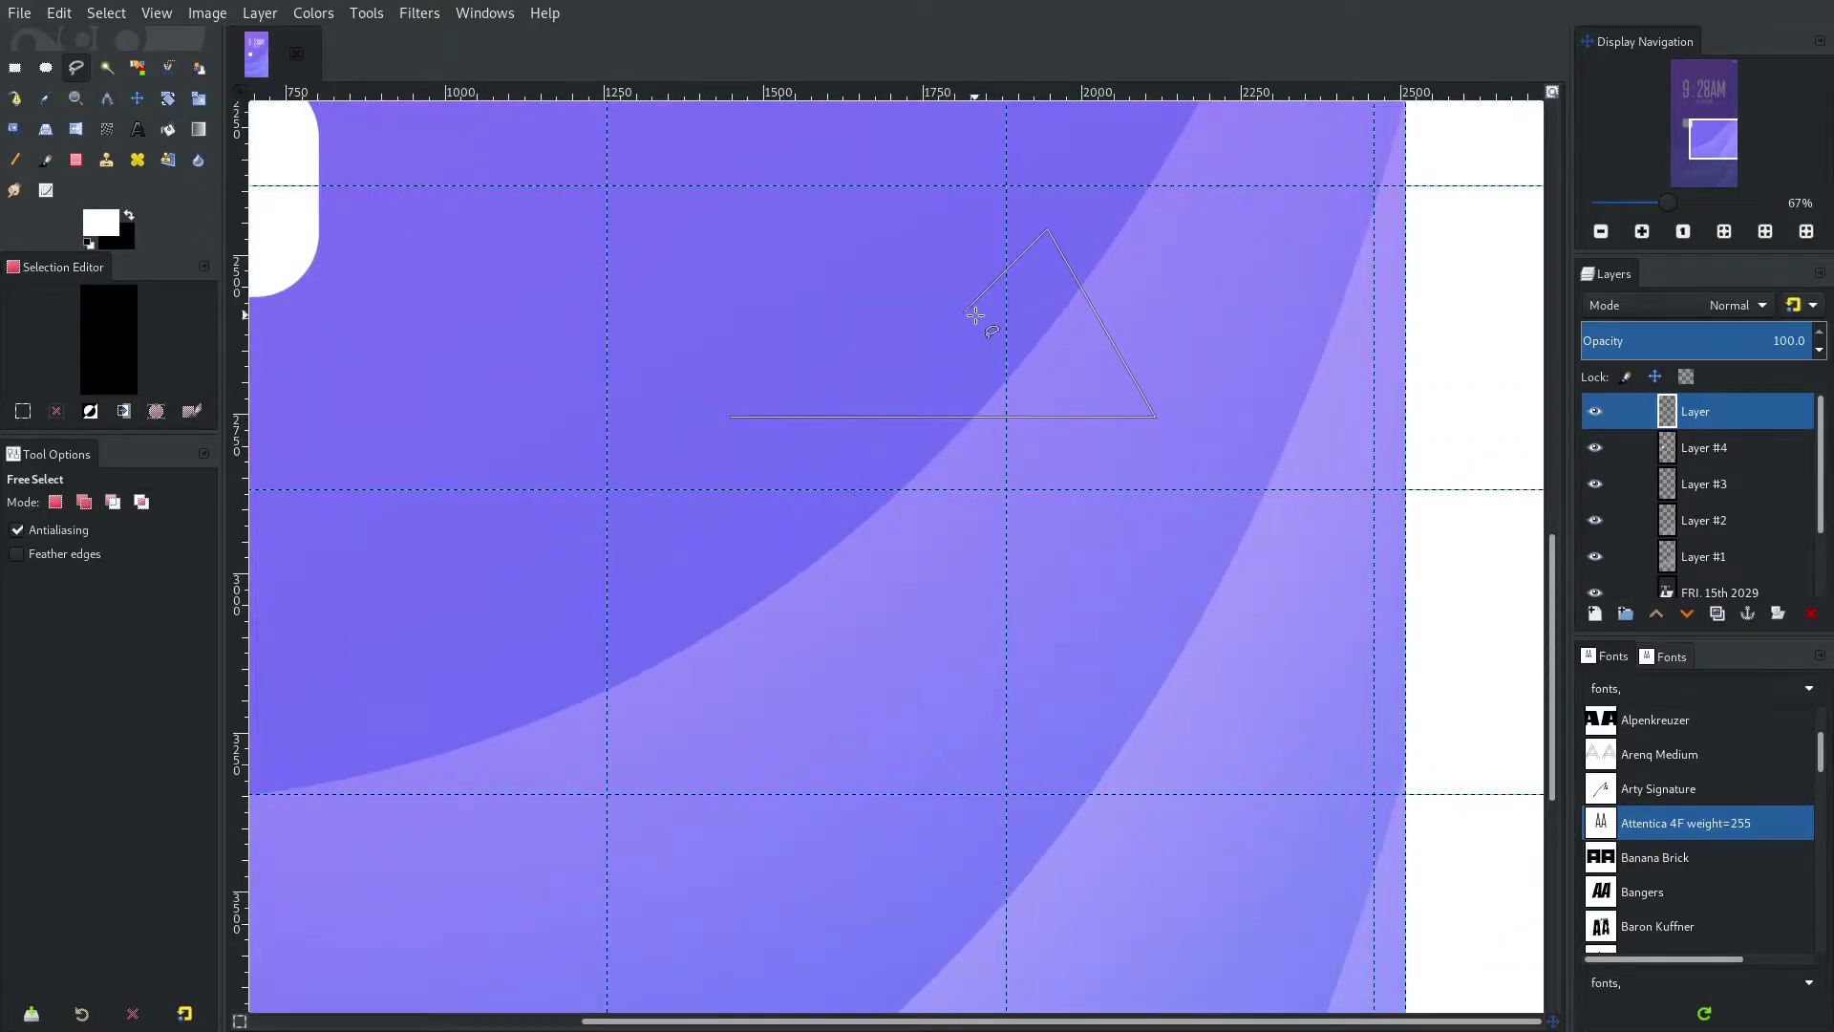
{"action": "left_click", "coordinate": [978, 347]}
{"action": "left_click", "coordinate": [687, 424]}
{"action": "left_click_drag", "start_coordinate": [846, 437], "coordinate": [831, 517]}
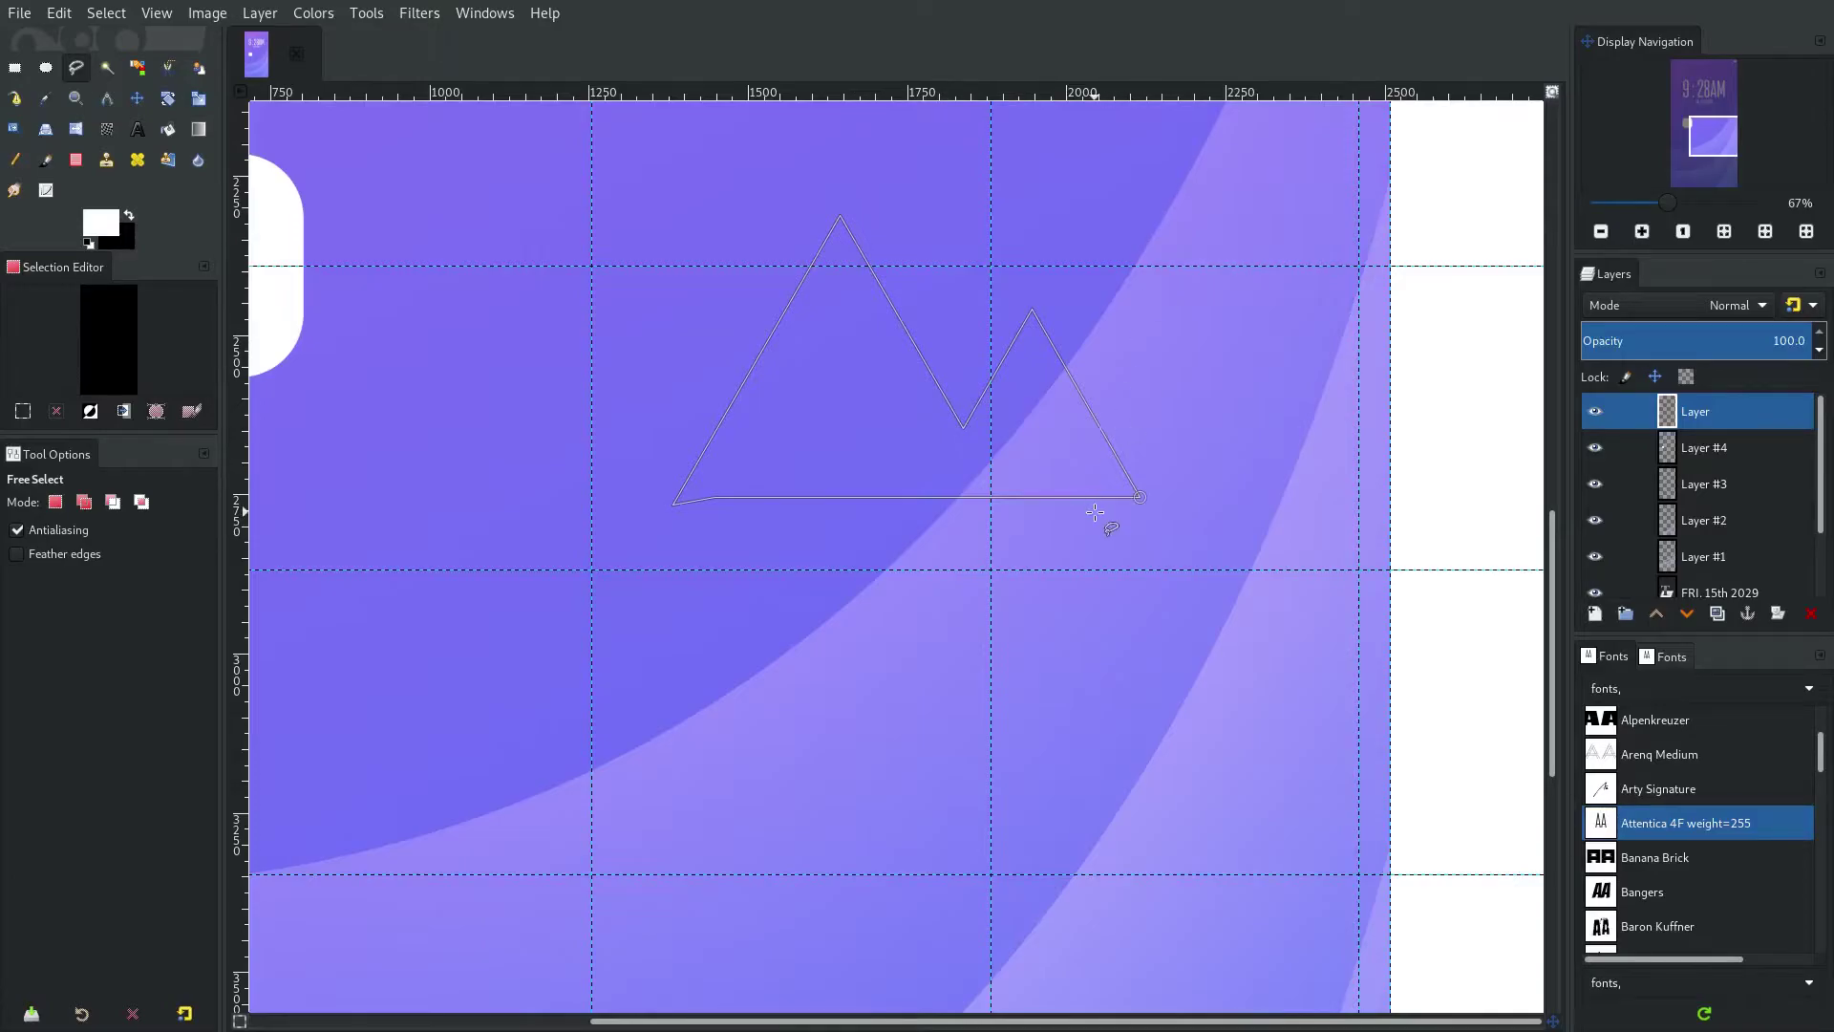
{"action": "key", "text": "Return"}
Create a new transparent layer, fill the mountain selection with the white foreground colour and deselect it.
{"action": "left_click", "coordinate": [170, 130]}
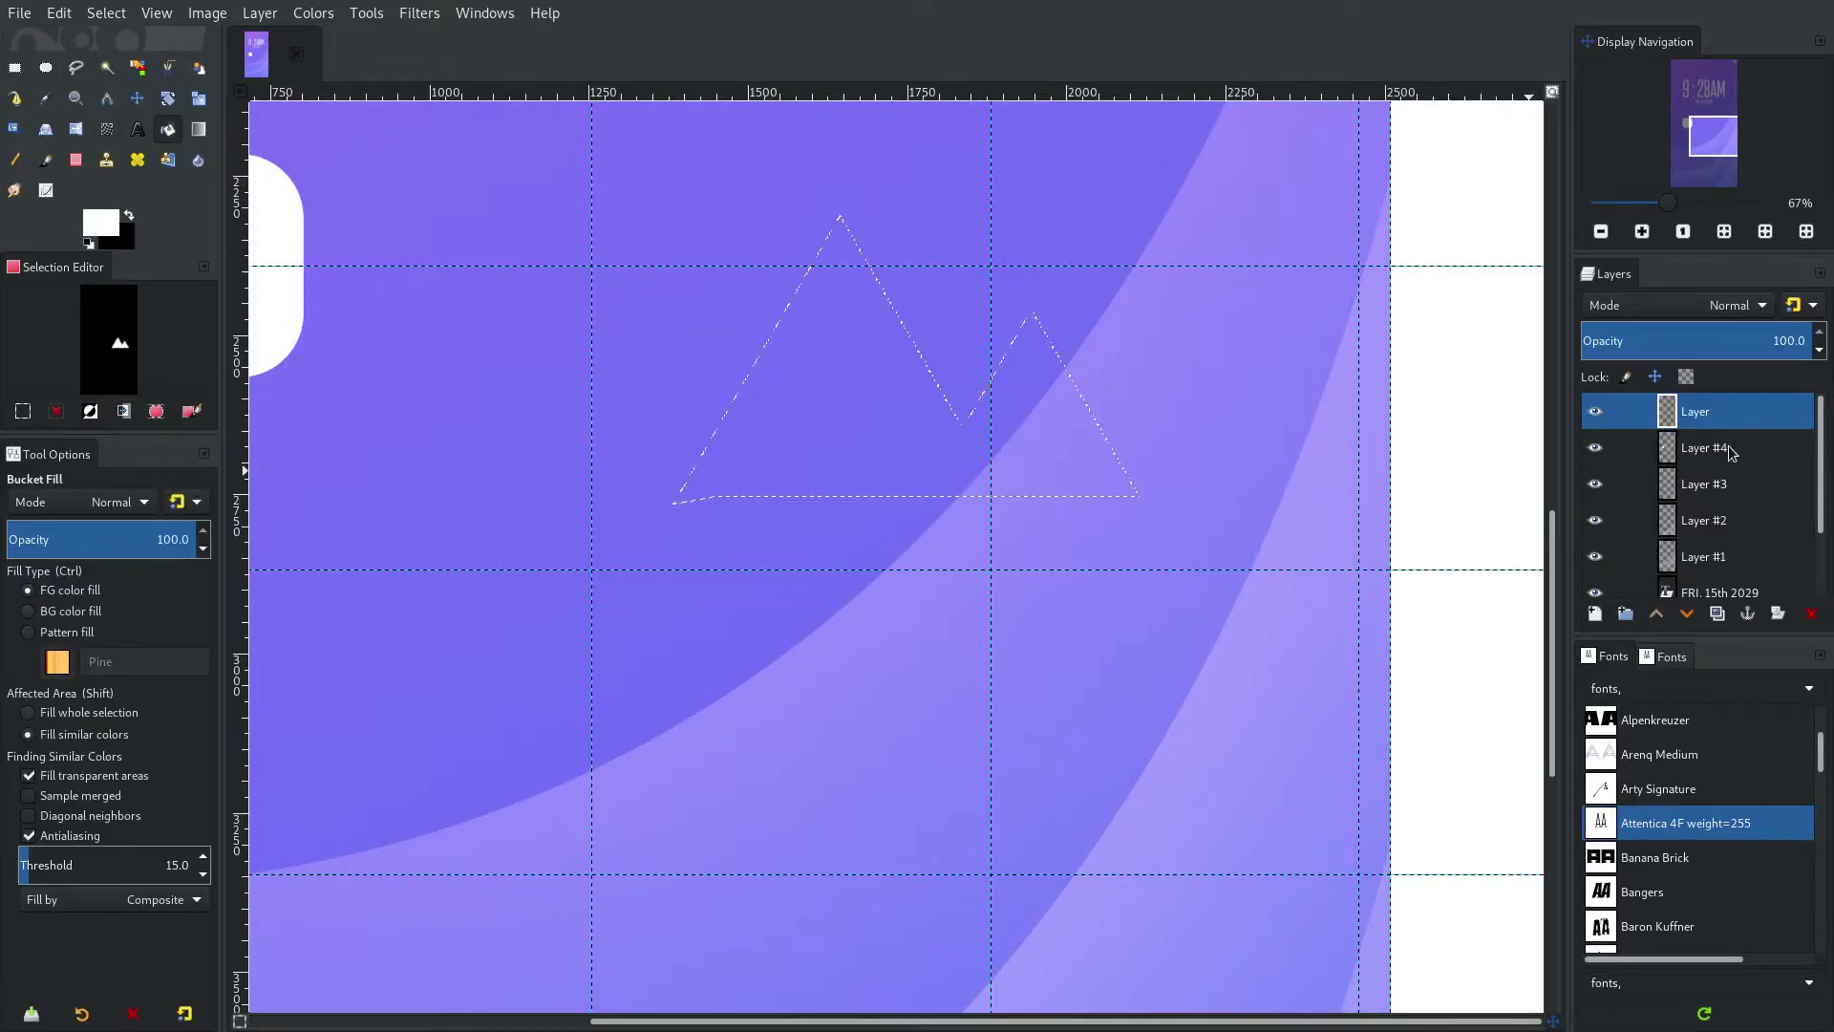
{"action": "left_click", "coordinate": [1600, 616]}
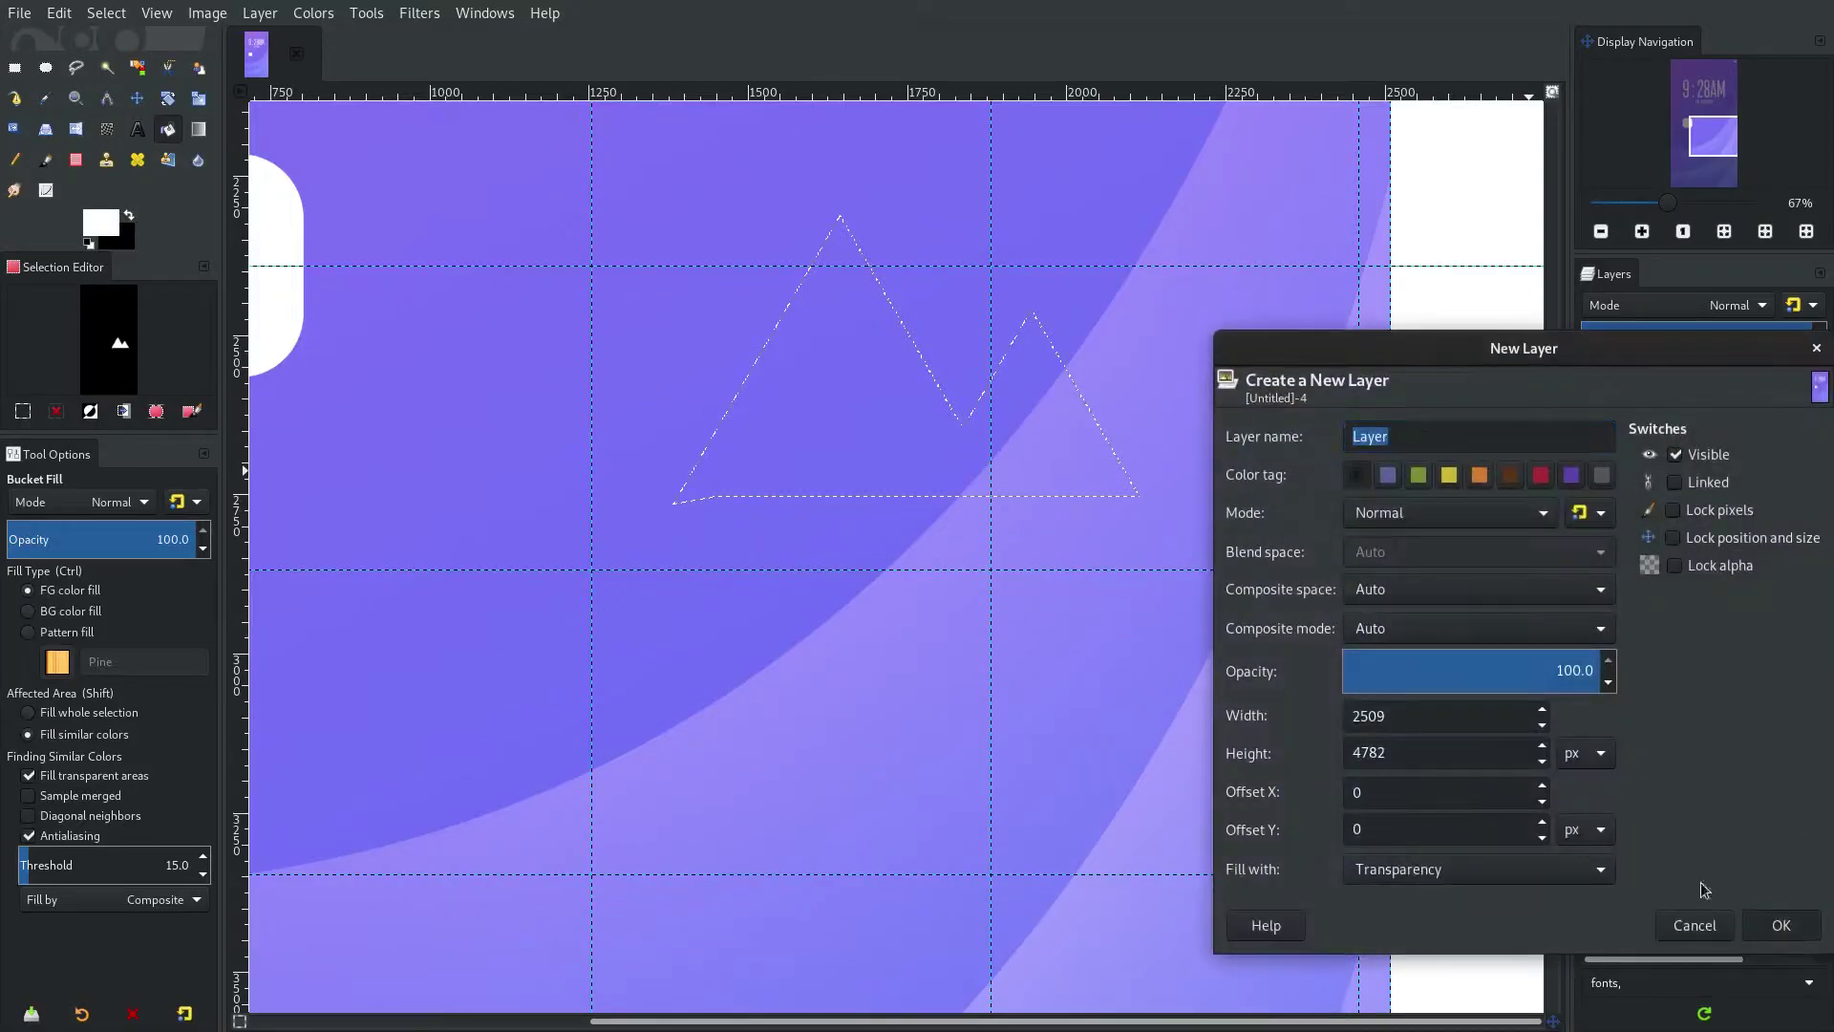
{"action": "left_click", "coordinate": [1796, 923]}
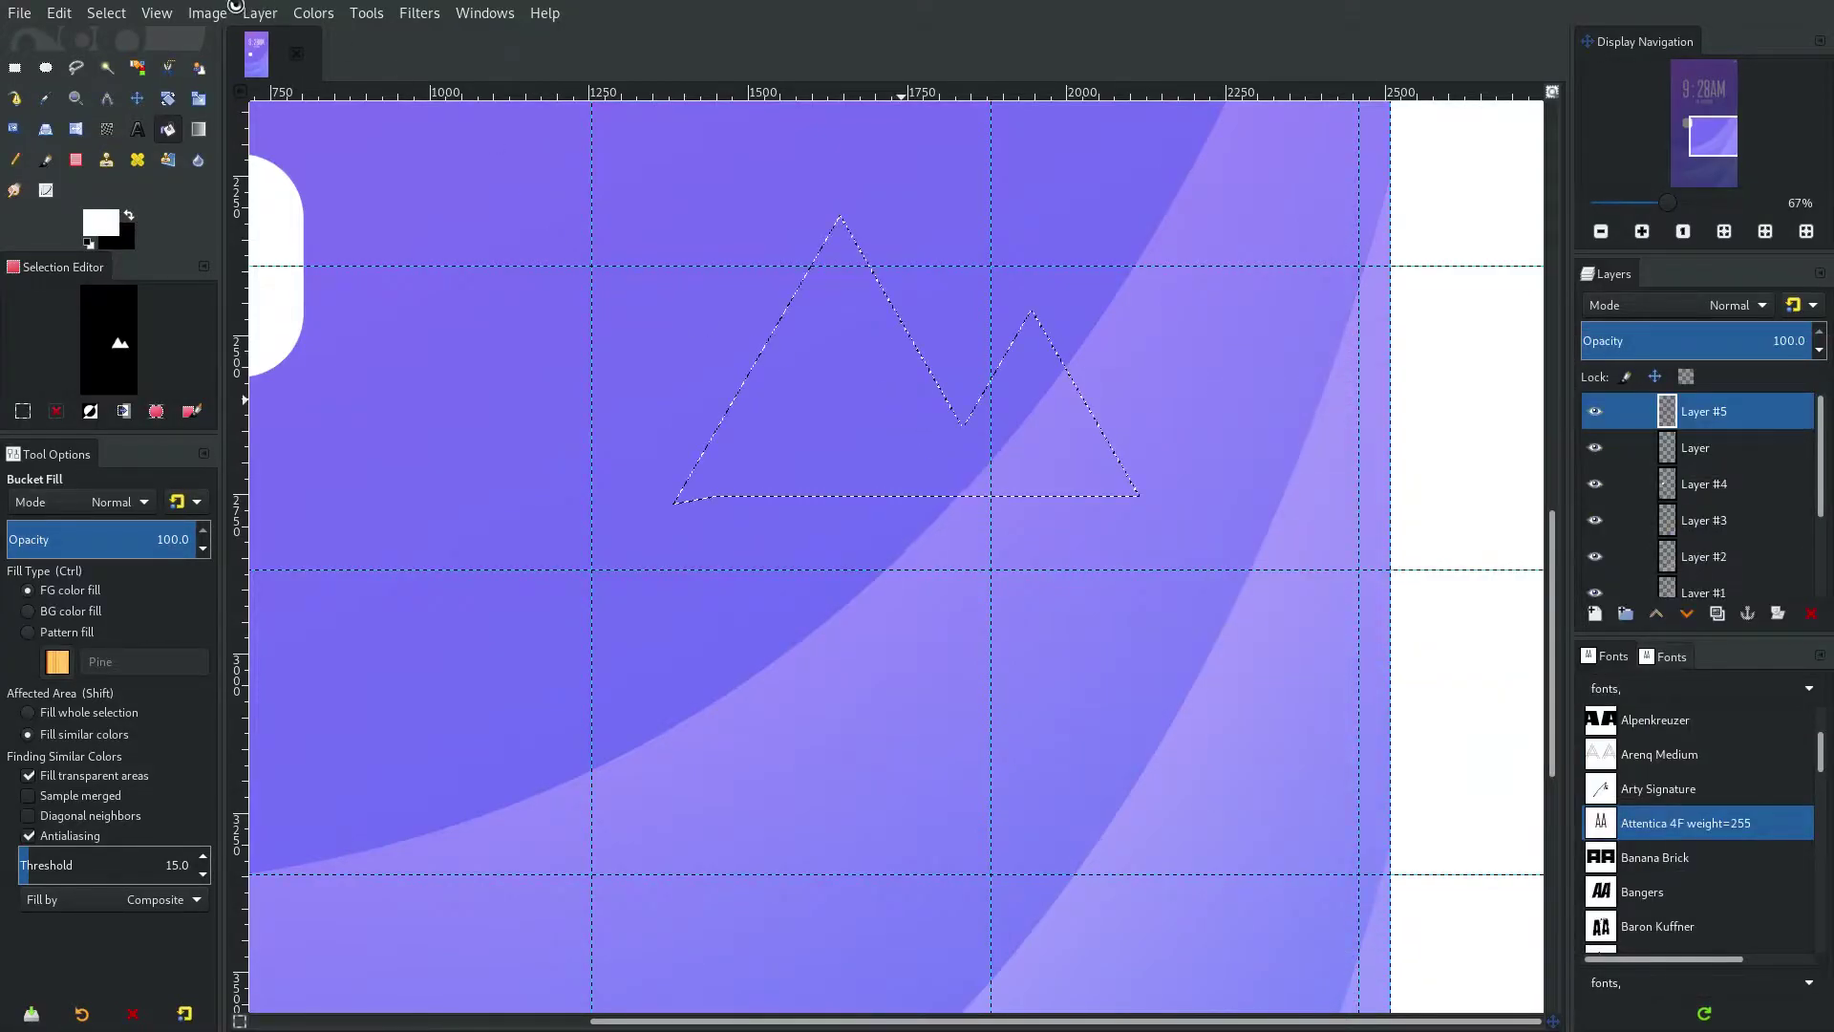
{"action": "key", "text": "ctrl+comma"}
{"action": "left_click", "coordinate": [106, 12]}
{"action": "left_click", "coordinate": [125, 65]}
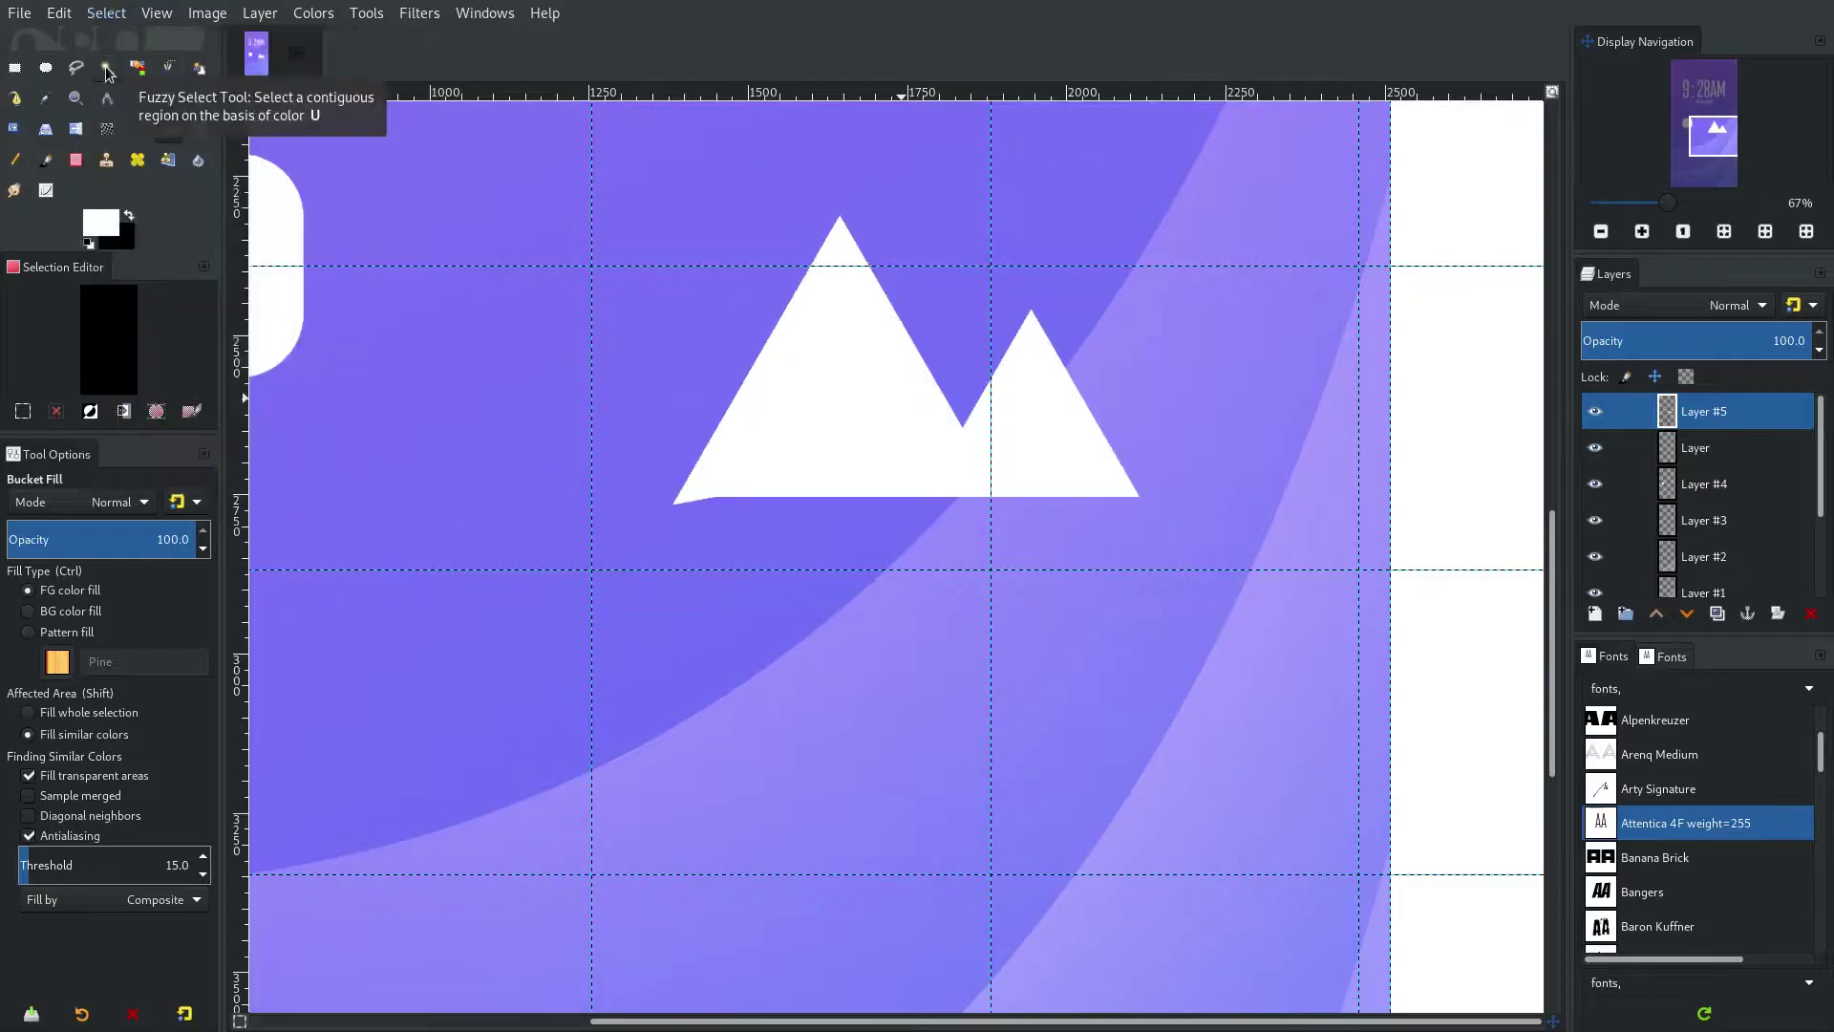
Square off the mountain's base by deleting everything inside an 831 × 290 px rectangular selection with unrounded corners, and clear the selection.
{"action": "left_click", "coordinate": [12, 68]}
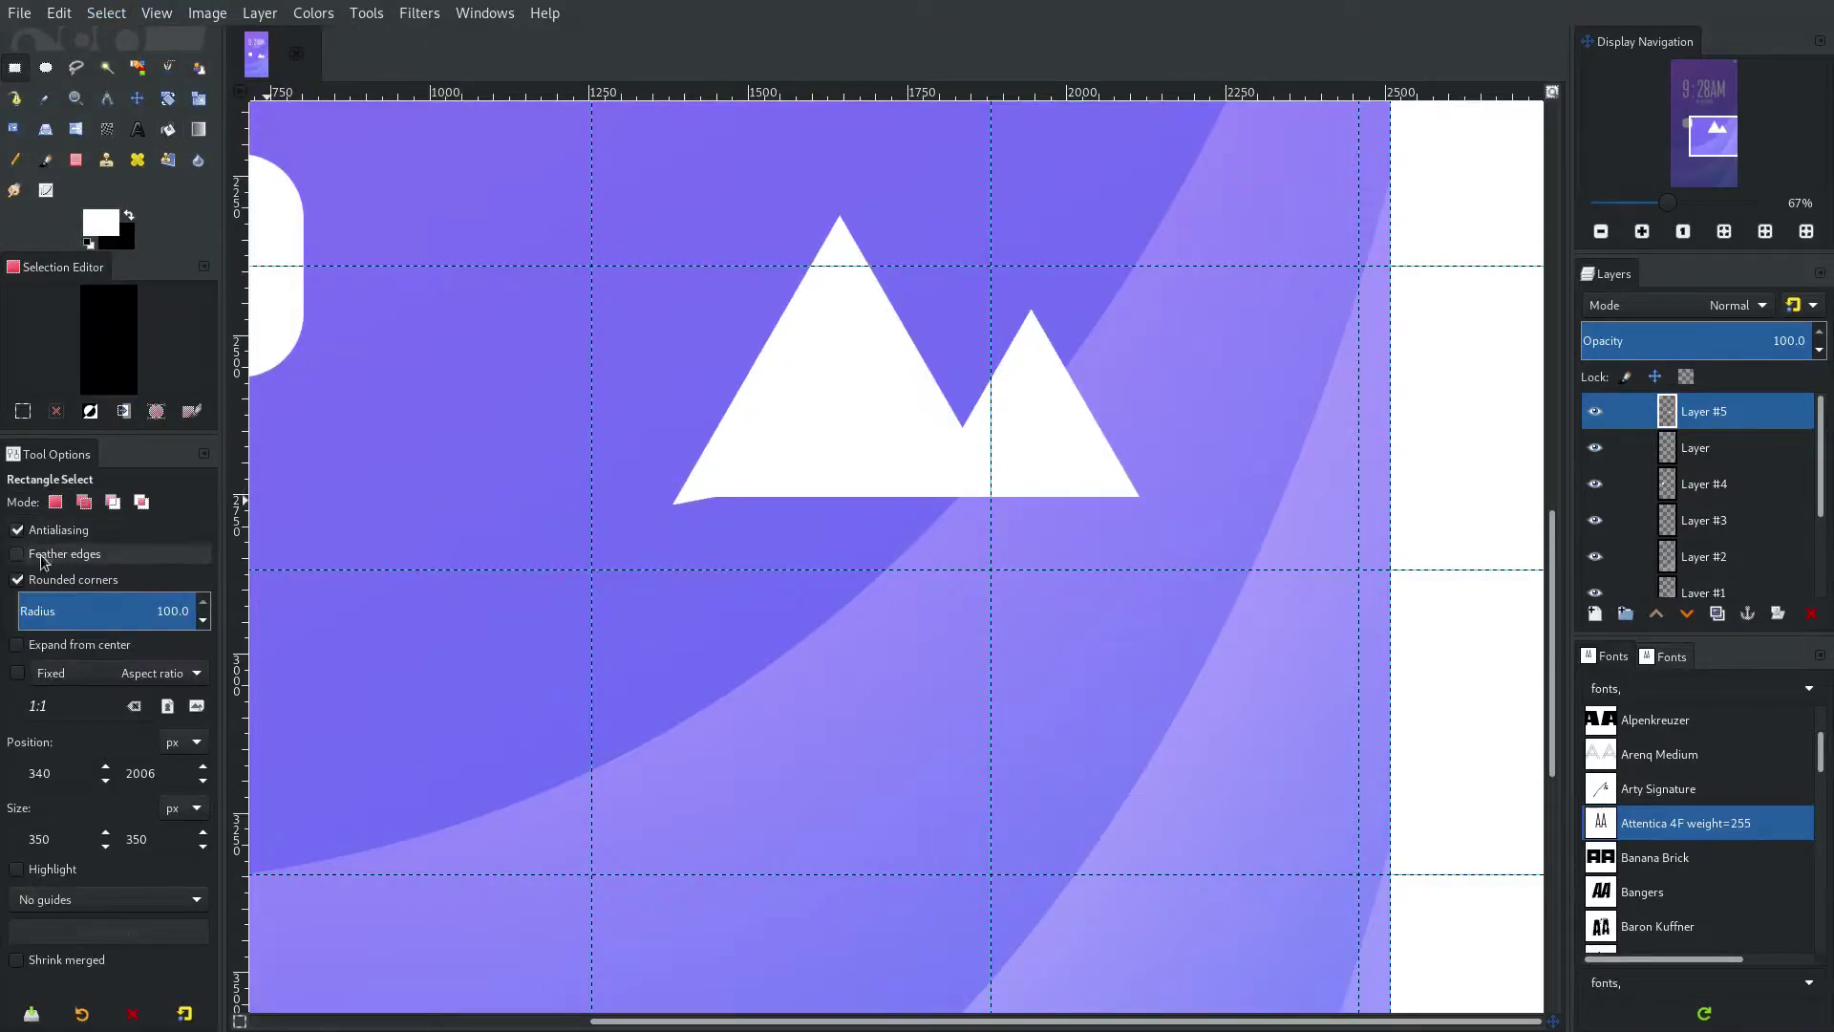
{"action": "left_click_drag", "start_coordinate": [553, 491], "coordinate": [1083, 677]}
{"action": "key", "text": "4"}
{"action": "left_click_drag", "start_coordinate": [1093, 498], "coordinate": [1056, 523]}
{"action": "key", "text": "Delete"}
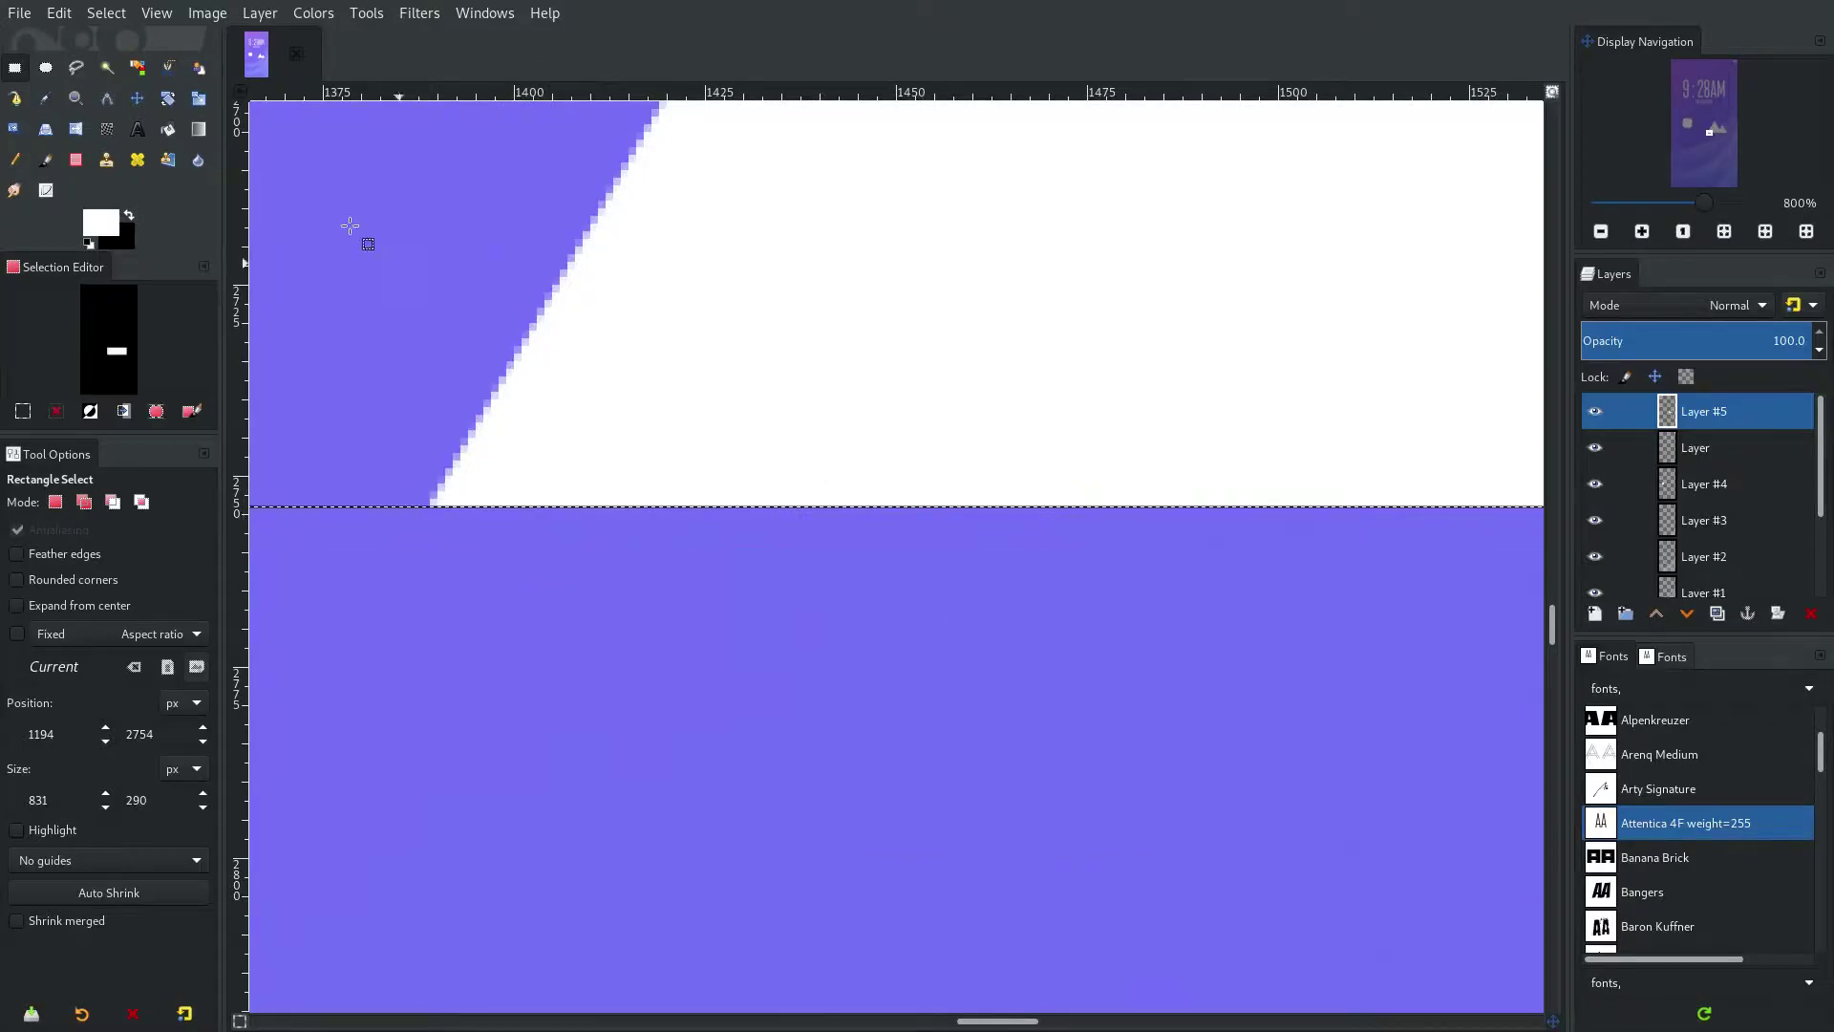
{"action": "left_click", "coordinate": [105, 13]}
{"action": "left_click", "coordinate": [129, 60]}
{"action": "scroll", "coordinate": [1064, 471], "scroll_direction": "down", "scroll_amount": 8}
{"action": "scroll", "coordinate": [1187, 392], "scroll_direction": "up", "scroll_amount": 2}
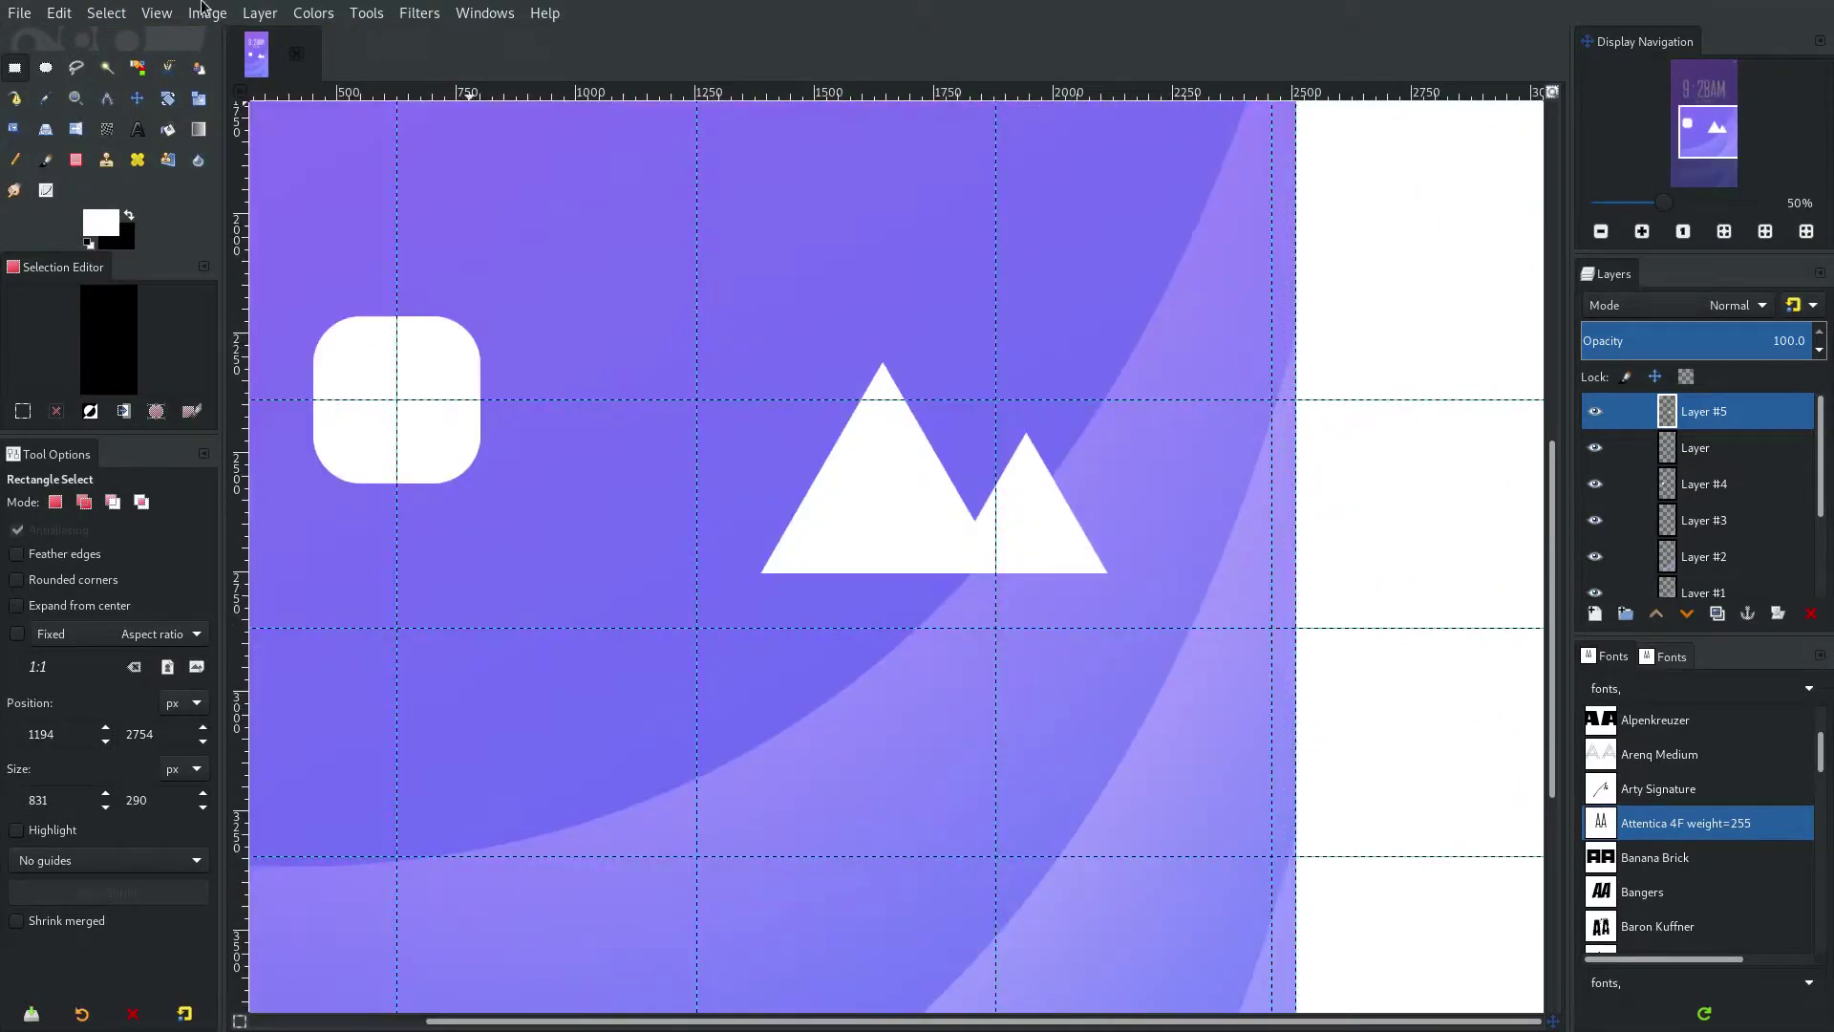
Crop the mountain layer to its content and place it below the empty layer named Layer.
{"action": "left_click", "coordinate": [256, 14]}
{"action": "left_click", "coordinate": [365, 428]}
{"action": "left_click_drag", "start_coordinate": [451, 391], "coordinate": [677, 410]}
{"action": "left_click", "coordinate": [1744, 455]}
{"action": "left_click", "coordinate": [1593, 449]}
{"action": "left_click", "coordinate": [1593, 451]}
{"action": "left_click", "coordinate": [1592, 451]}
{"action": "left_click_drag", "start_coordinate": [1688, 422], "coordinate": [1703, 457]}
Colorize the rounded square's layer cyan with hue 0.5294, saturation 1.0 and lightness -0.229.
{"action": "left_click", "coordinate": [1681, 481]}
{"action": "left_click", "coordinate": [313, 12]}
{"action": "left_click", "coordinate": [363, 559]}
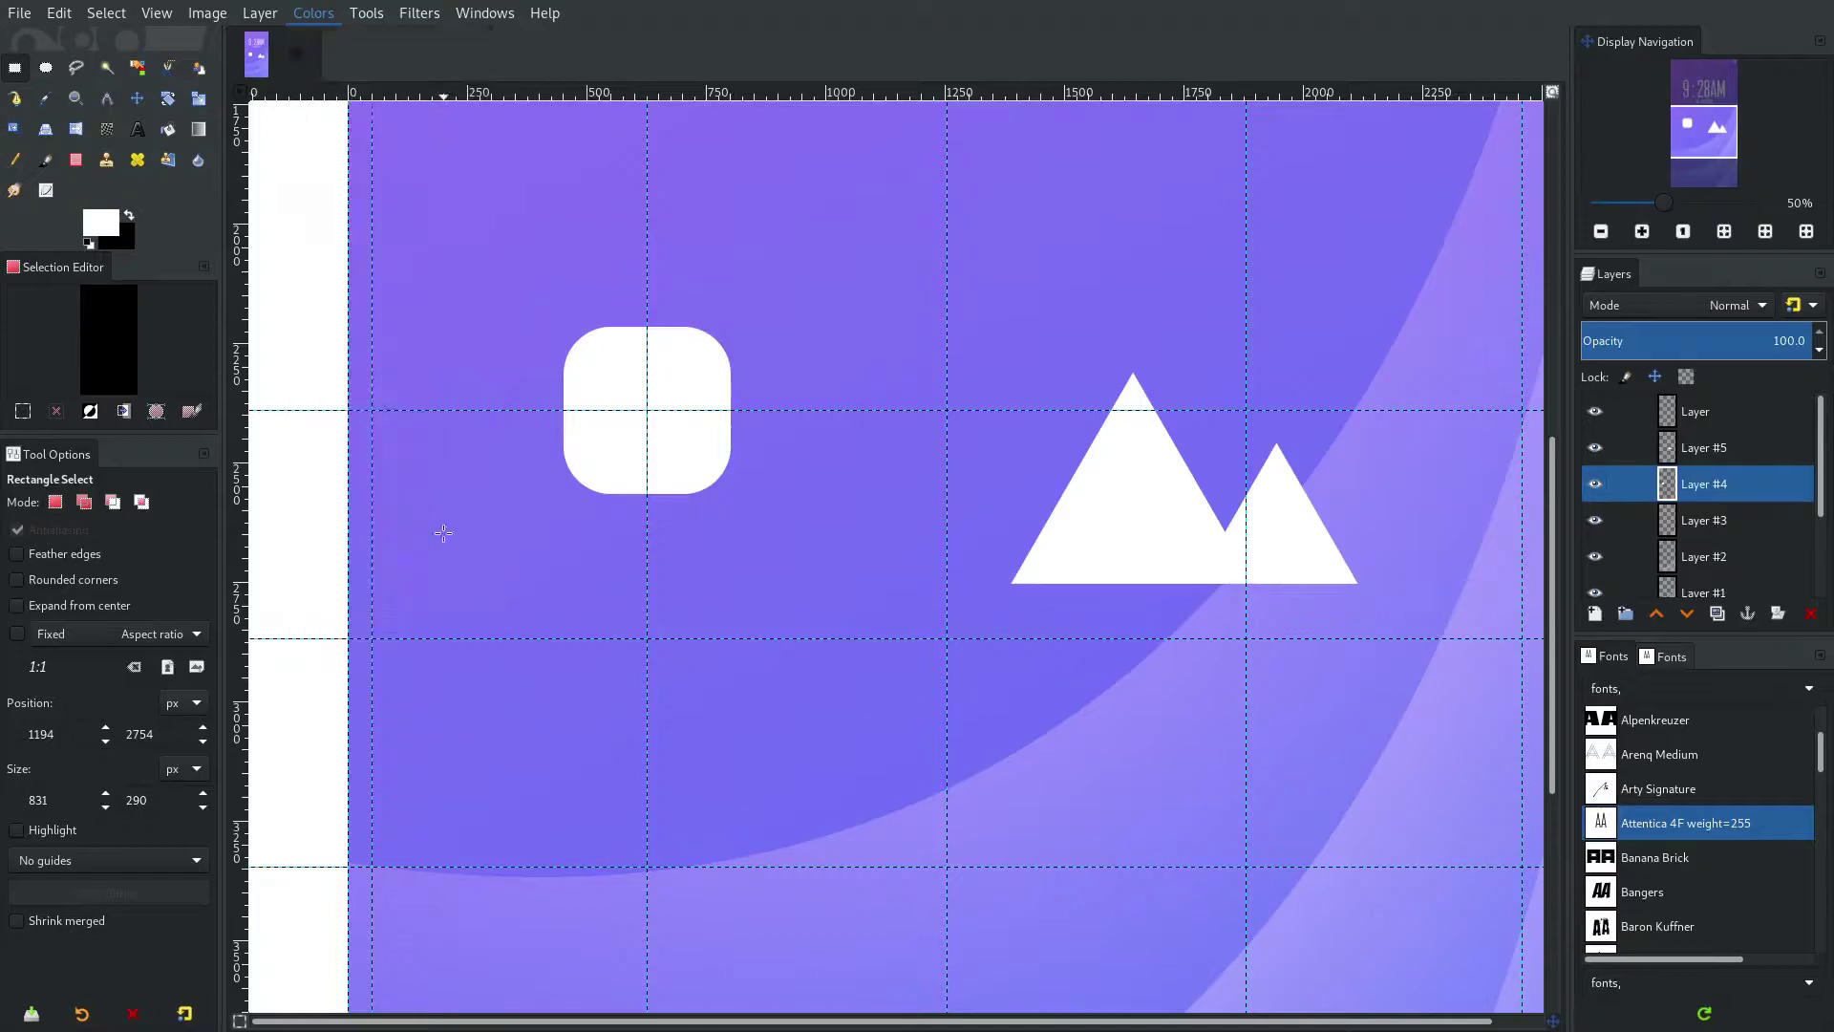
{"action": "mouse_move", "coordinate": [263, 227]}
{"action": "left_mouse_down"}
{"action": "mouse_move", "coordinate": [170, 226]}
{"action": "mouse_move", "coordinate": [234, 214]}
{"action": "left_mouse_up"}
{"action": "left_click_drag", "start_coordinate": [273, 177], "coordinate": [435, 181]}
{"action": "left_click_drag", "start_coordinate": [316, 143], "coordinate": [258, 144]}
{"action": "left_click", "coordinate": [279, 143]}
{"action": "left_click", "coordinate": [257, 229]}
{"action": "left_click_drag", "start_coordinate": [256, 229], "coordinate": [226, 229]}
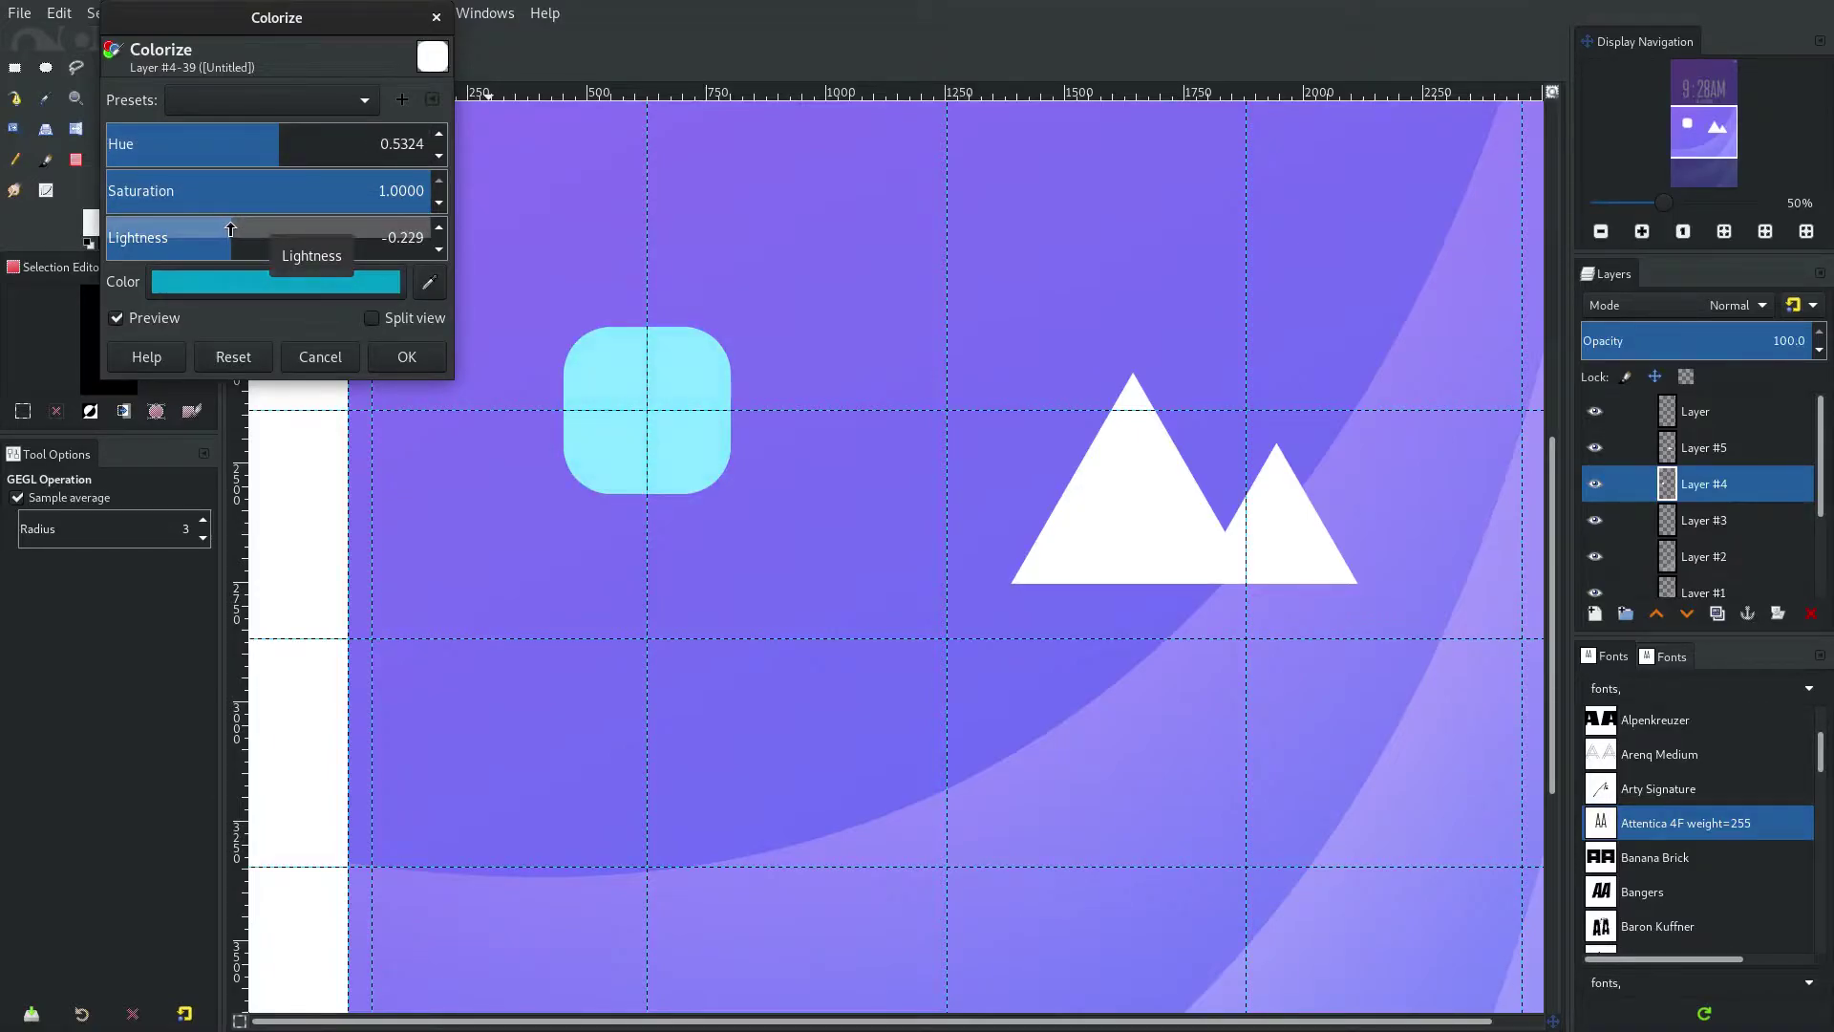
{"action": "left_click", "coordinate": [277, 136]}
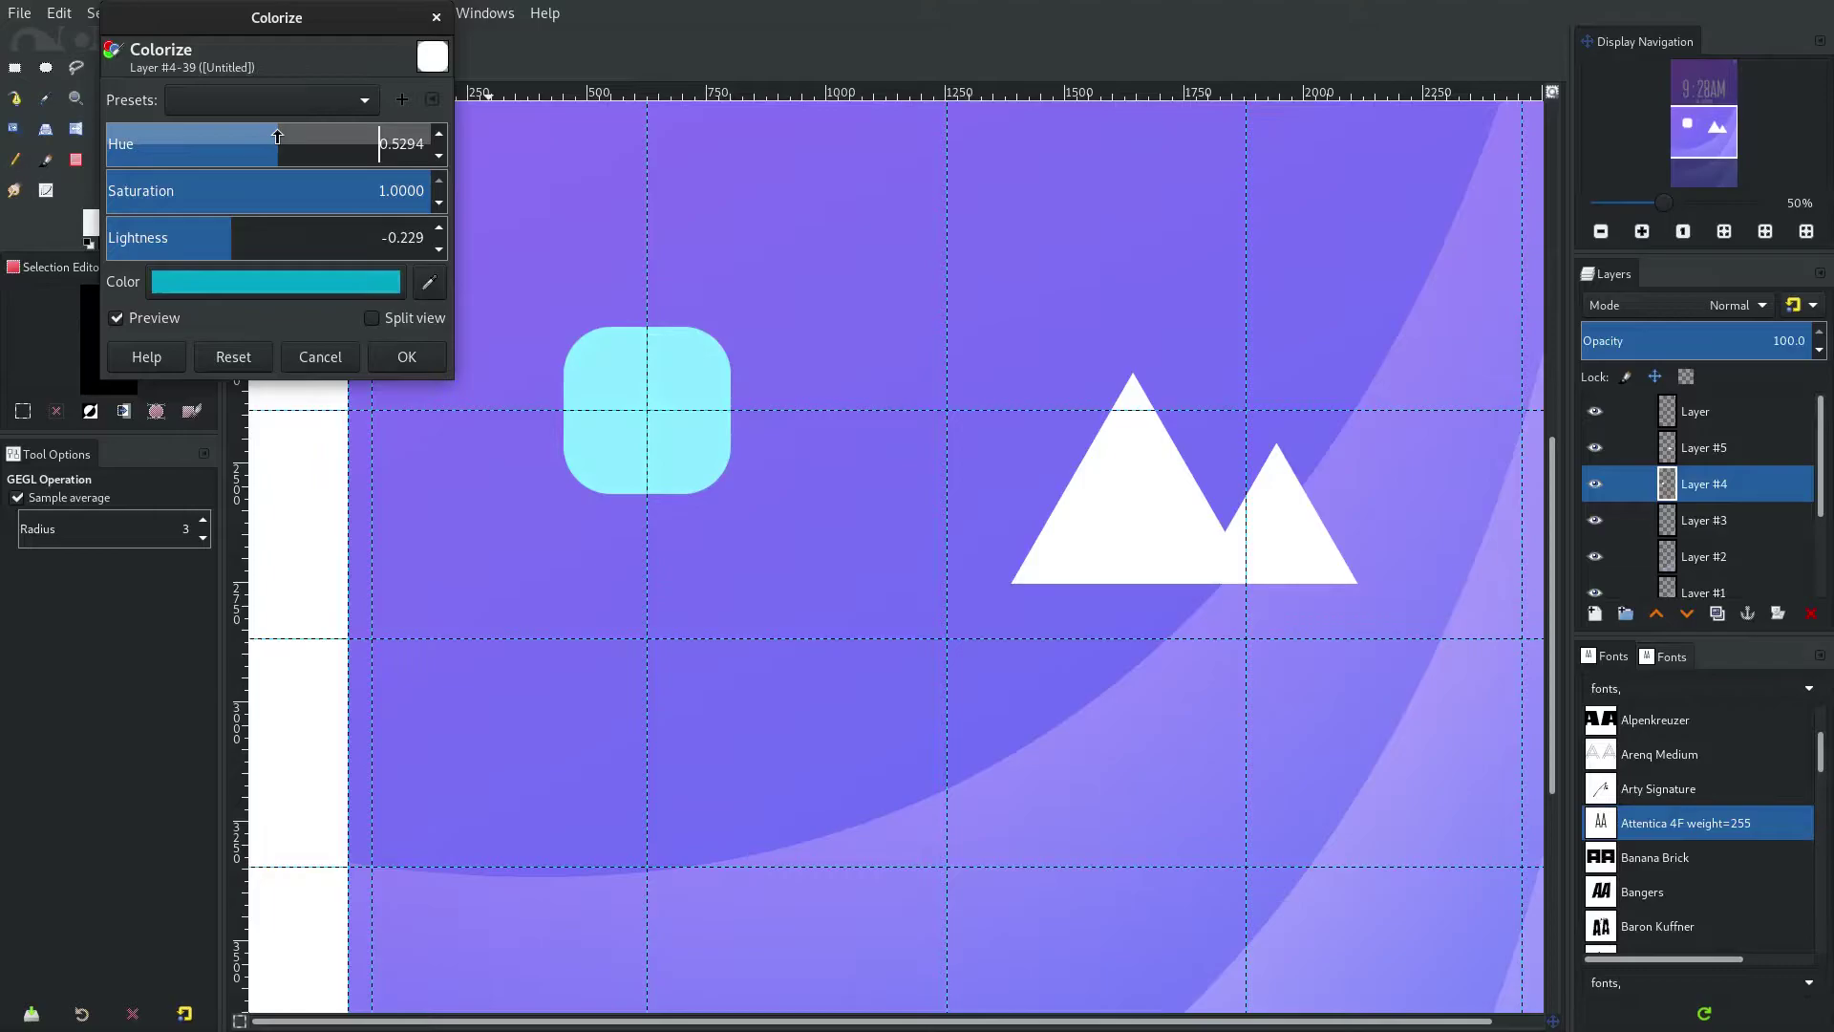
{"action": "left_click", "coordinate": [406, 357]}
Adjust the square's colour curves with an S-shaped Value curve, raised Blue, lowered Green and slightly lowered Red midtones.
{"action": "left_click", "coordinate": [313, 13]}
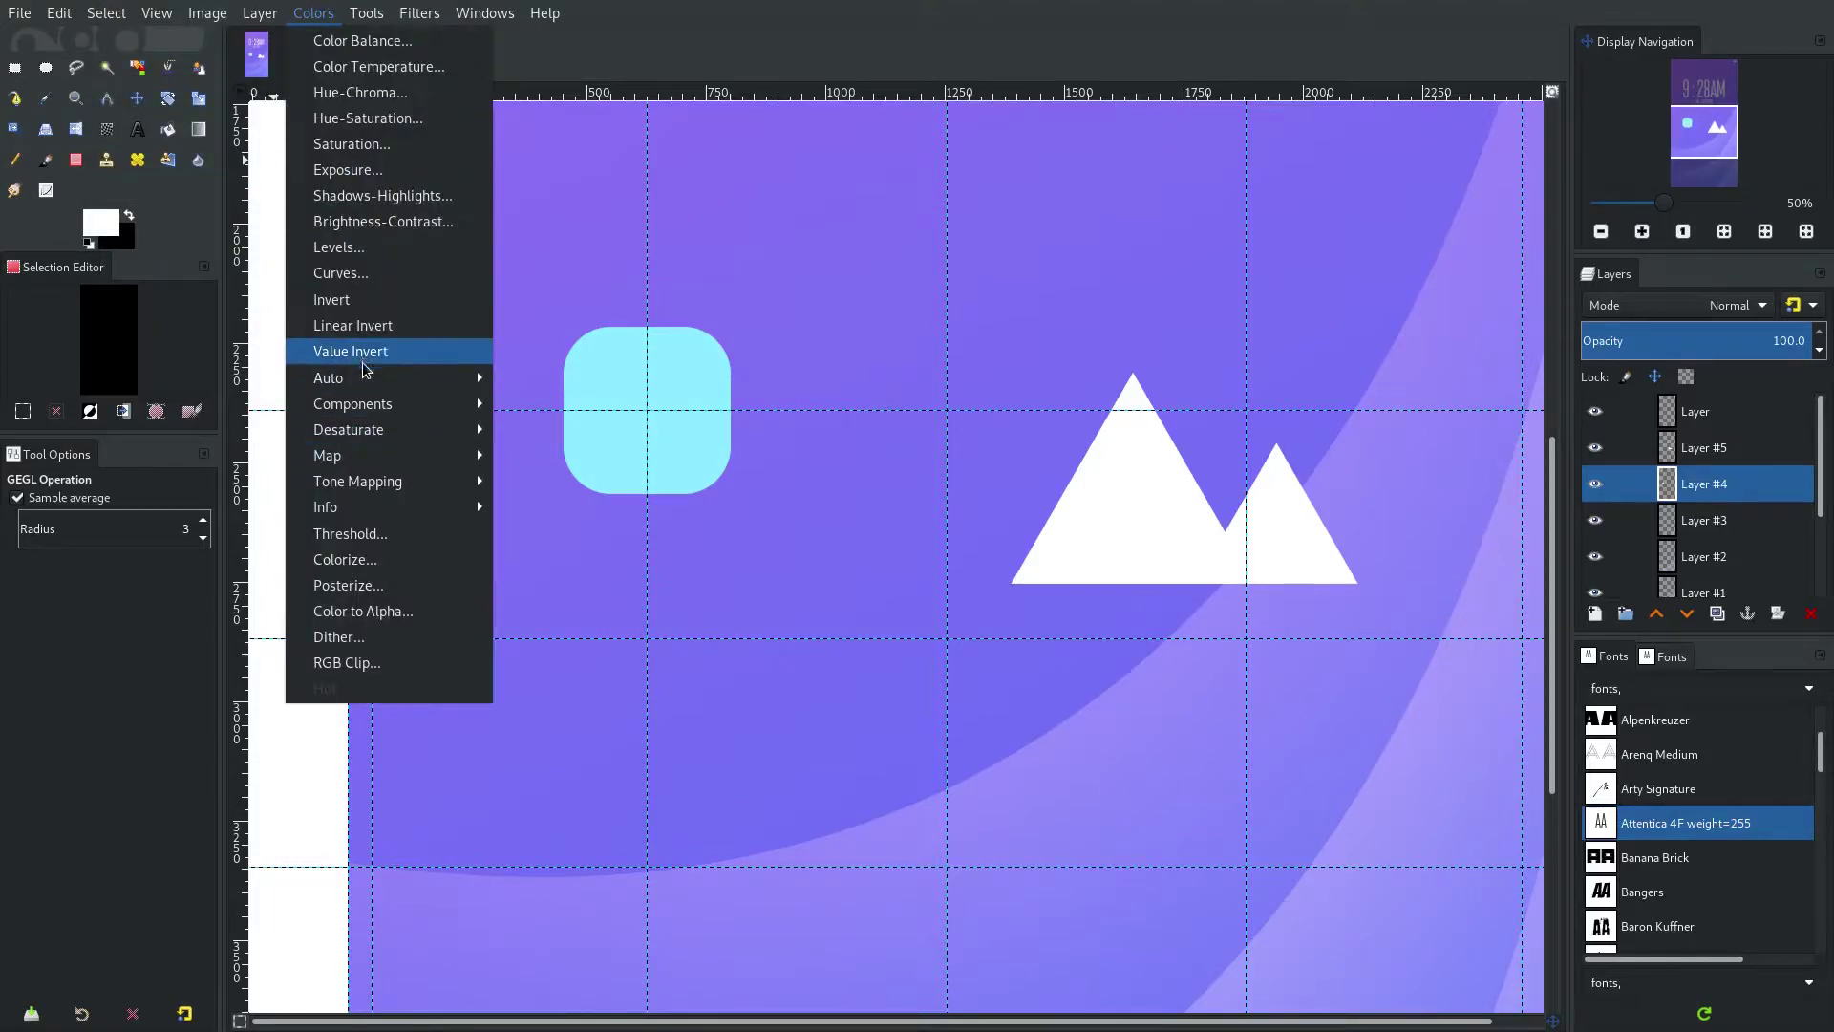
{"action": "left_click", "coordinate": [341, 273]}
{"action": "left_click_drag", "start_coordinate": [535, 239], "coordinate": [542, 221]}
{"action": "left_click_drag", "start_coordinate": [533, 19], "coordinate": [1267, 166]}
{"action": "left_click_drag", "start_coordinate": [1132, 472], "coordinate": [1240, 427]}
{"action": "left_click", "coordinate": [1108, 285]}
{"action": "left_click", "coordinate": [1108, 373]}
{"action": "left_click", "coordinate": [1099, 284]}
{"action": "left_click", "coordinate": [1099, 250]}
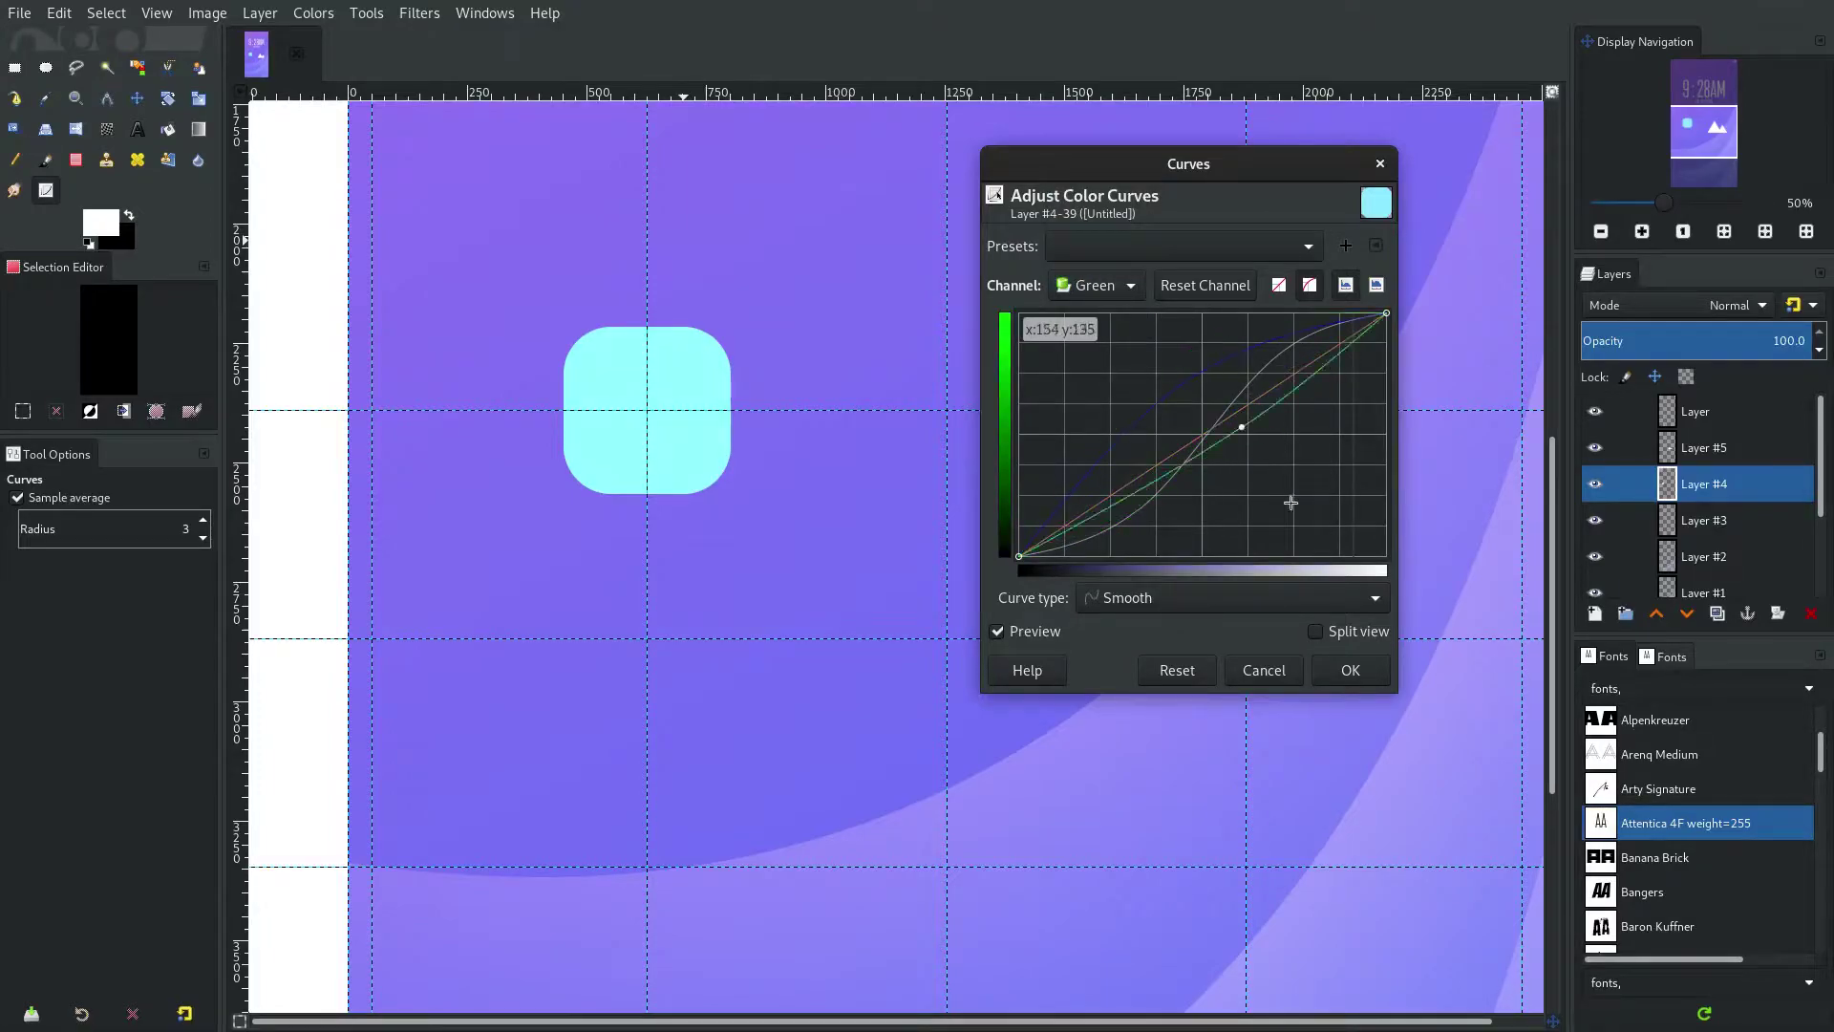
{"action": "left_click_drag", "start_coordinate": [1303, 522], "coordinate": [1213, 446]}
{"action": "left_click", "coordinate": [1123, 286]}
{"action": "left_click", "coordinate": [1085, 255]}
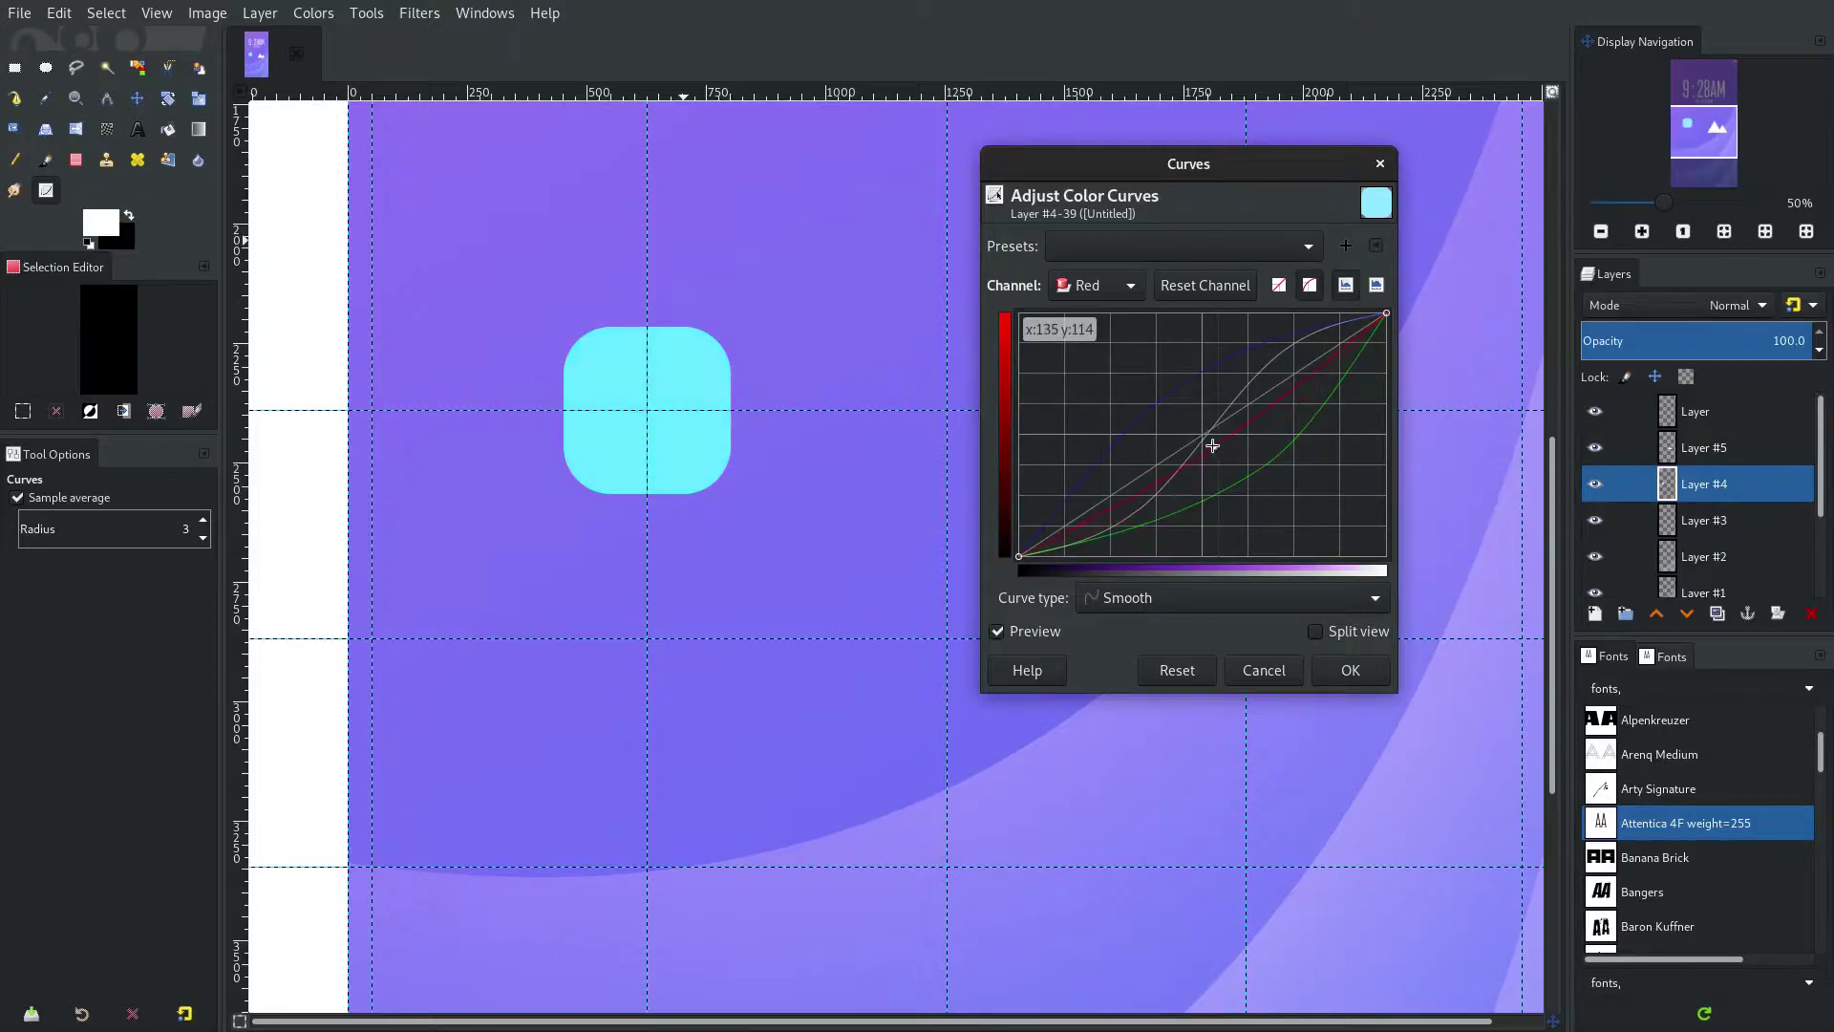
{"action": "left_click", "coordinate": [1350, 670]}
Shift the rounded square's hue by 8.8 with Hue-Saturation and adjust its saturation and lightness.
{"action": "left_click", "coordinate": [325, 13]}
{"action": "left_click", "coordinate": [351, 118]}
{"action": "left_click", "coordinate": [281, 405]}
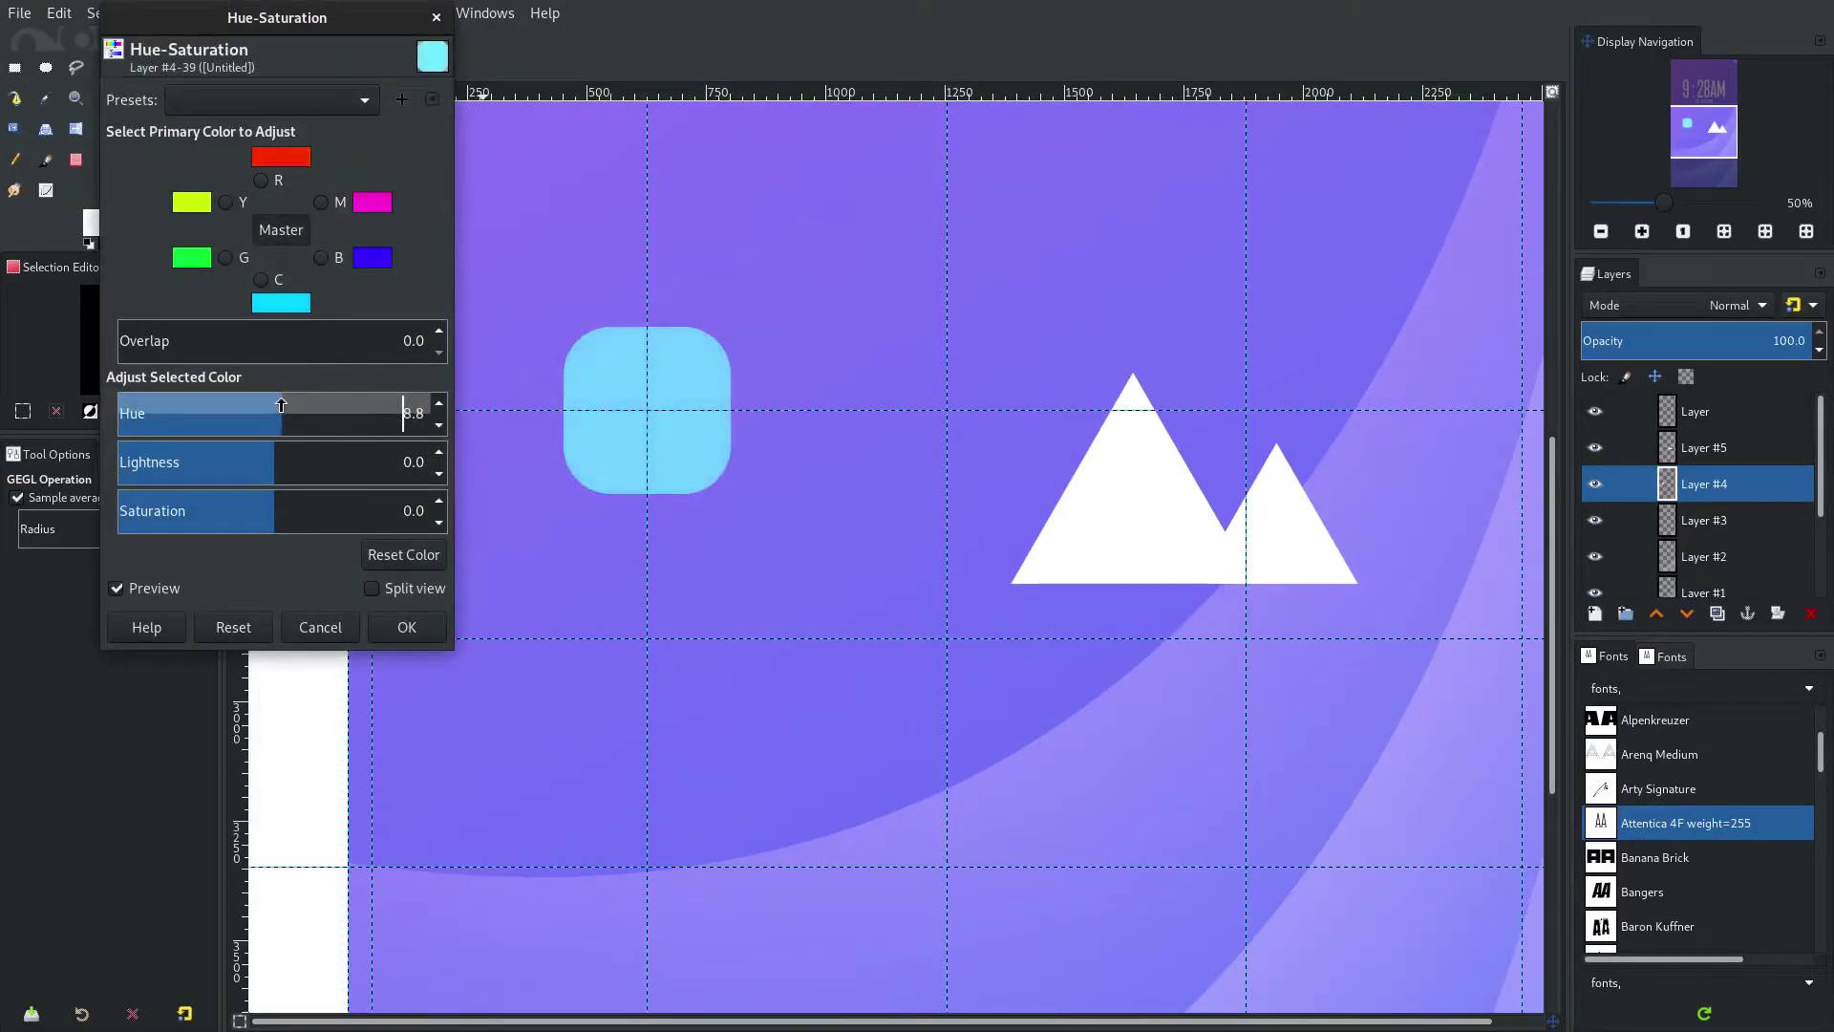
{"action": "left_click", "coordinate": [325, 504]}
{"action": "left_click_drag", "start_coordinate": [332, 460], "coordinate": [294, 460]}
{"action": "left_click", "coordinate": [406, 626]}
Apply a gentle S-shaped Value curve to the rounded square, lifting the highlights and lowering the shadows.
{"action": "left_click", "coordinate": [313, 13]}
{"action": "left_click", "coordinate": [325, 270]}
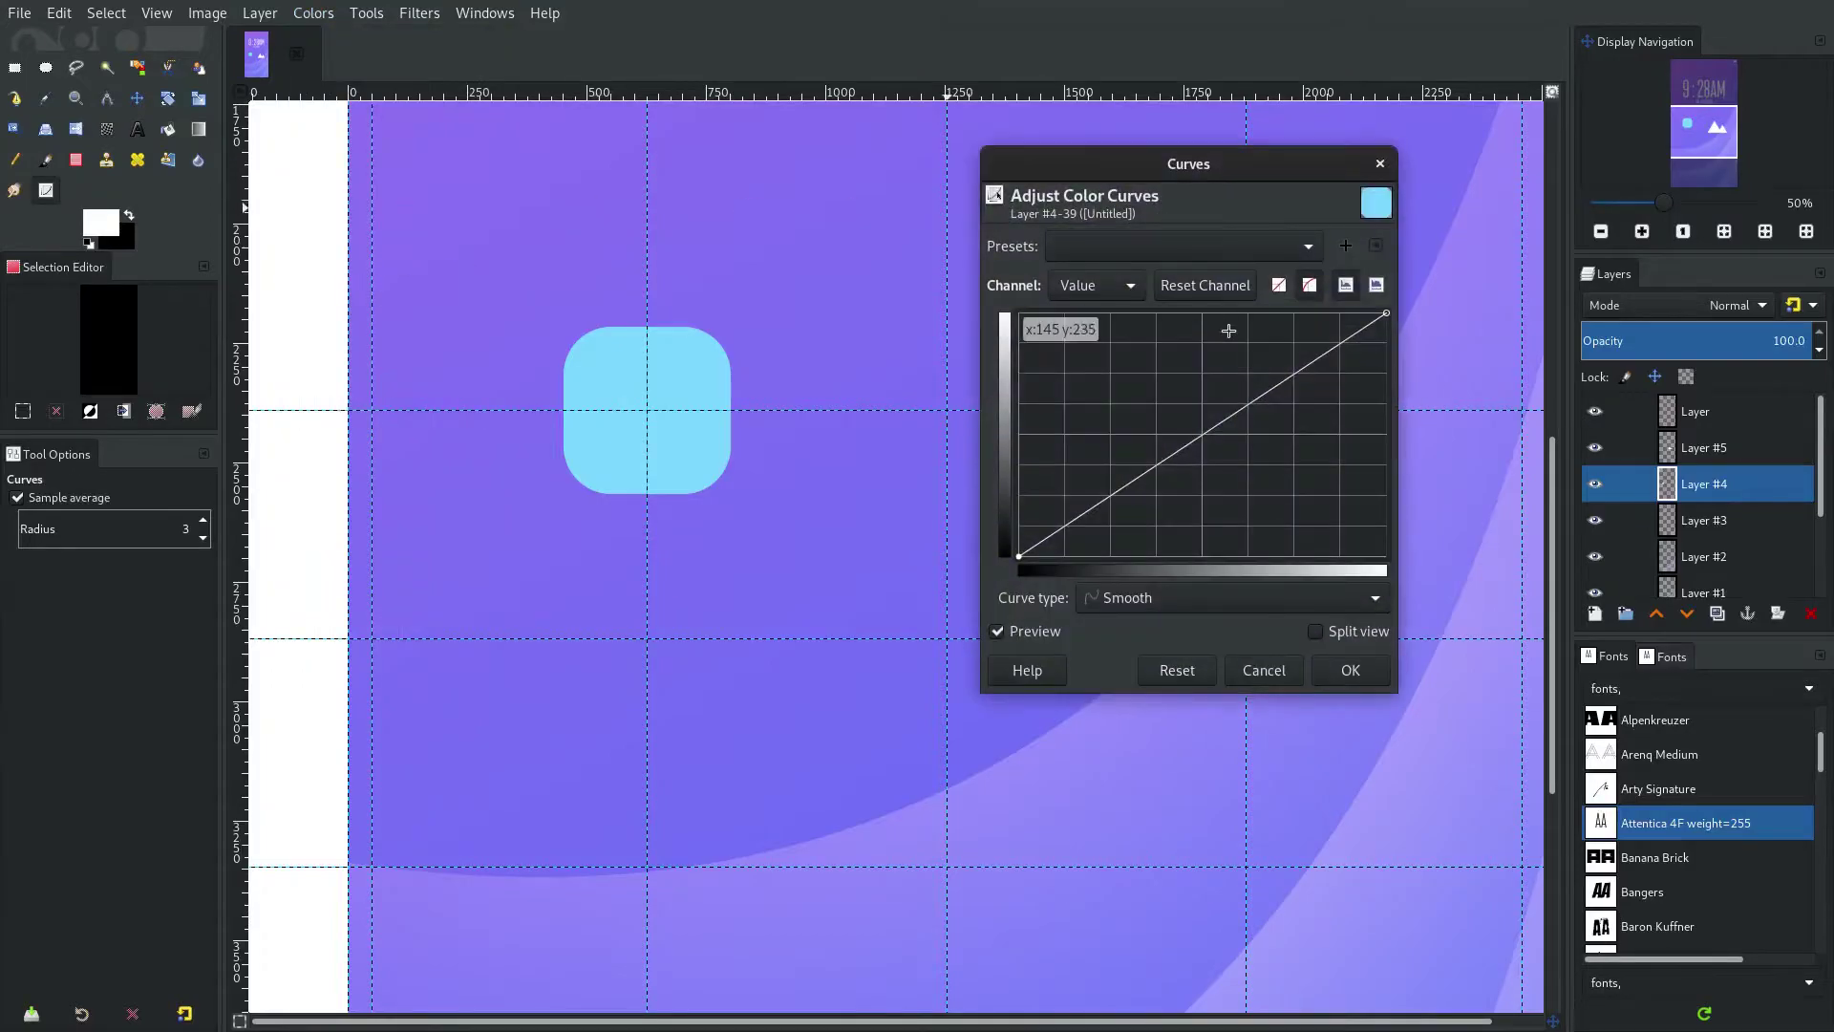
{"action": "left_click_drag", "start_coordinate": [1286, 379], "coordinate": [1287, 364]}
{"action": "left_click_drag", "start_coordinate": [1132, 482], "coordinate": [1132, 499]}
{"action": "left_click", "coordinate": [1361, 668]}
{"action": "left_click", "coordinate": [1349, 576]}
Scale the mountain layer down proportionally to about 265 px wide.
{"action": "left_click", "coordinate": [1739, 446]}
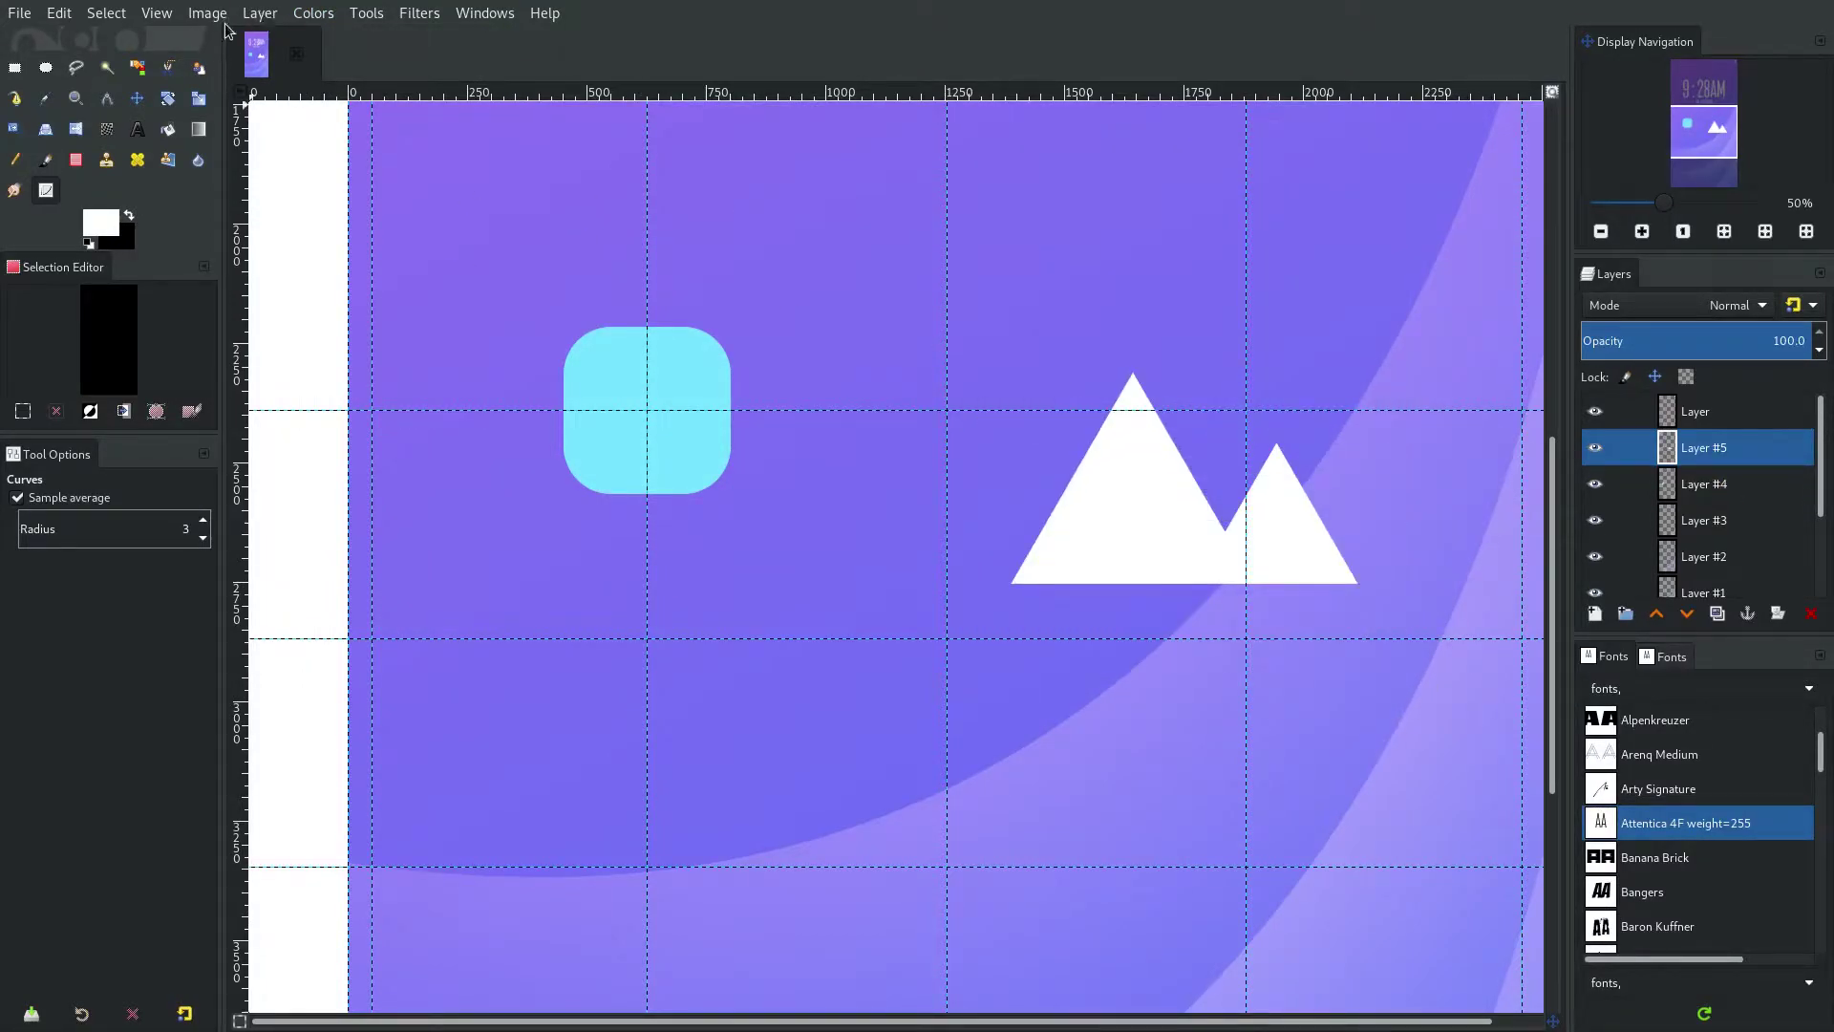
{"action": "left_click", "coordinate": [198, 100]}
{"action": "left_click_drag", "start_coordinate": [1485, 677], "coordinate": [1240, 603]}
{"action": "left_click", "coordinate": [1486, 260]}
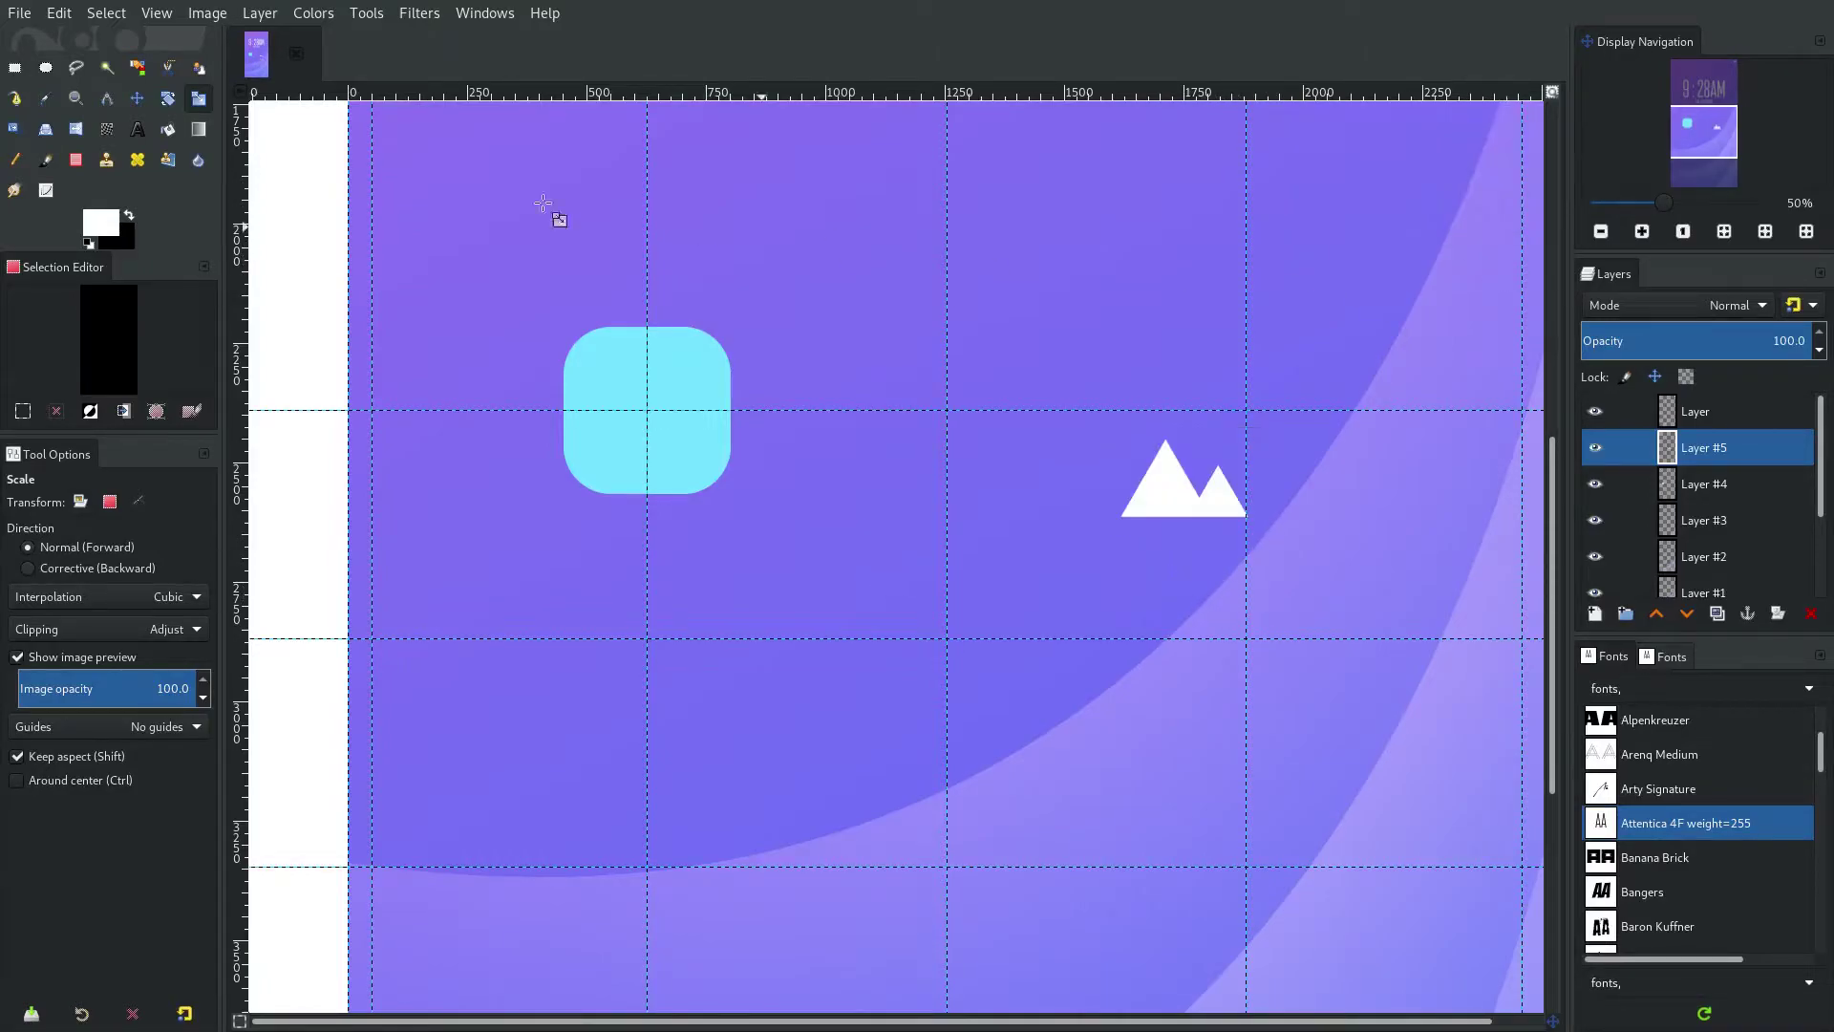
Move the mountain onto the upper half of the cyan square, centred on the 25% vertical guide.
{"action": "left_click", "coordinate": [136, 98]}
{"action": "left_click_drag", "start_coordinate": [1154, 504], "coordinate": [616, 431]}
{"action": "scroll", "coordinate": [616, 431], "scroll_direction": "up", "scroll_amount": 3}
{"action": "left_click_drag", "start_coordinate": [749, 492], "coordinate": [755, 436]}
Add the white text CLIMBR in a text box about as wide as the mountain, just below it.
{"action": "left_click", "coordinate": [137, 129]}
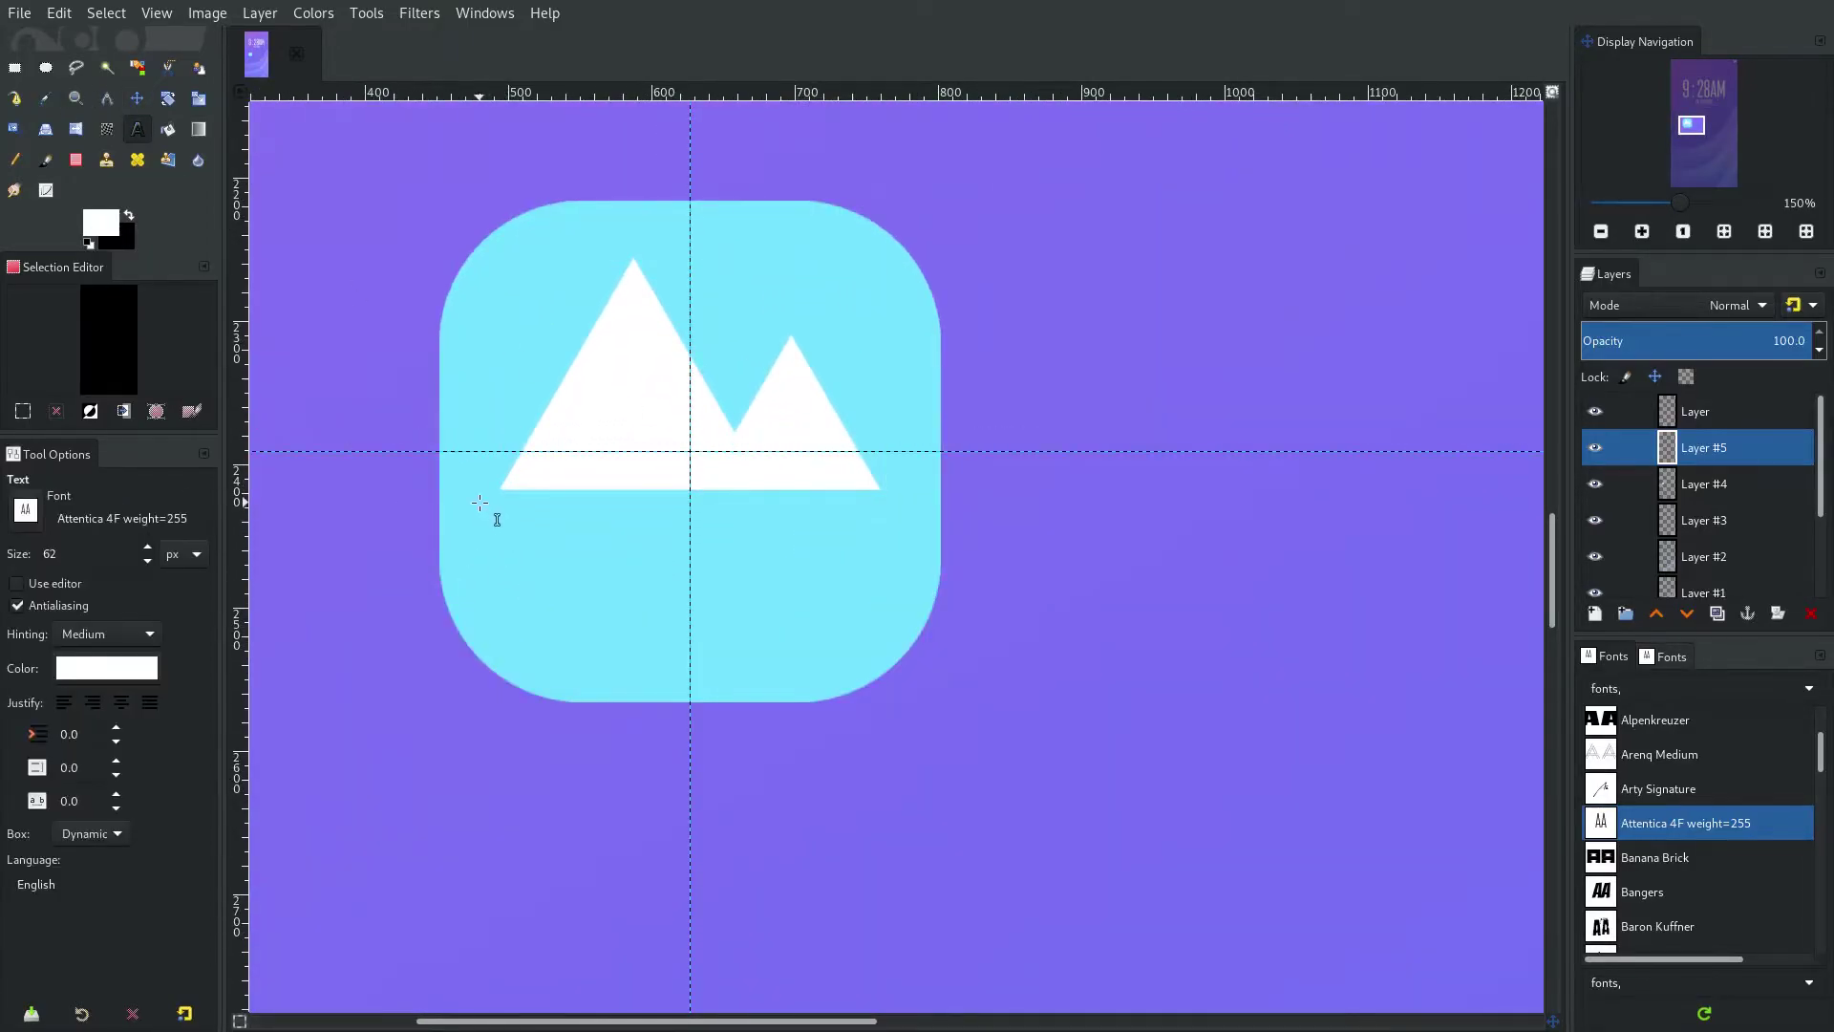
{"action": "left_click_drag", "start_coordinate": [500, 511], "coordinate": [880, 645]}
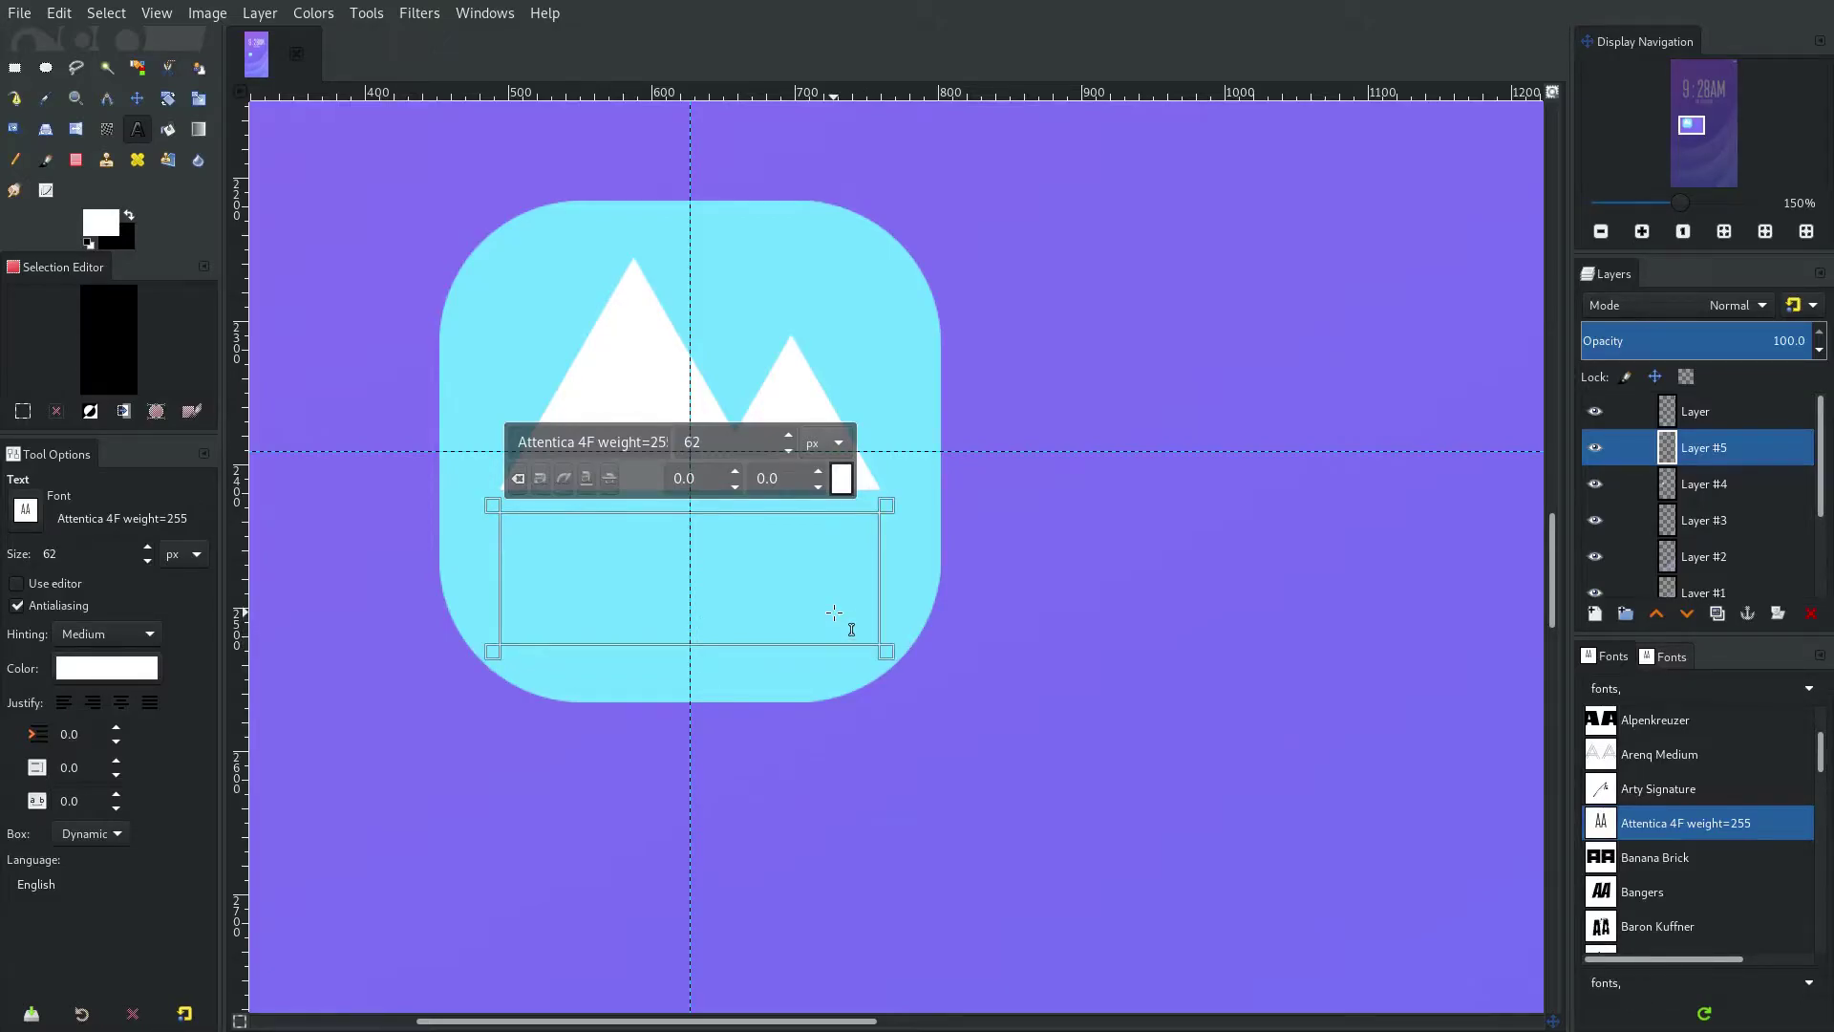
{"action": "type", "text": "CLIM"}
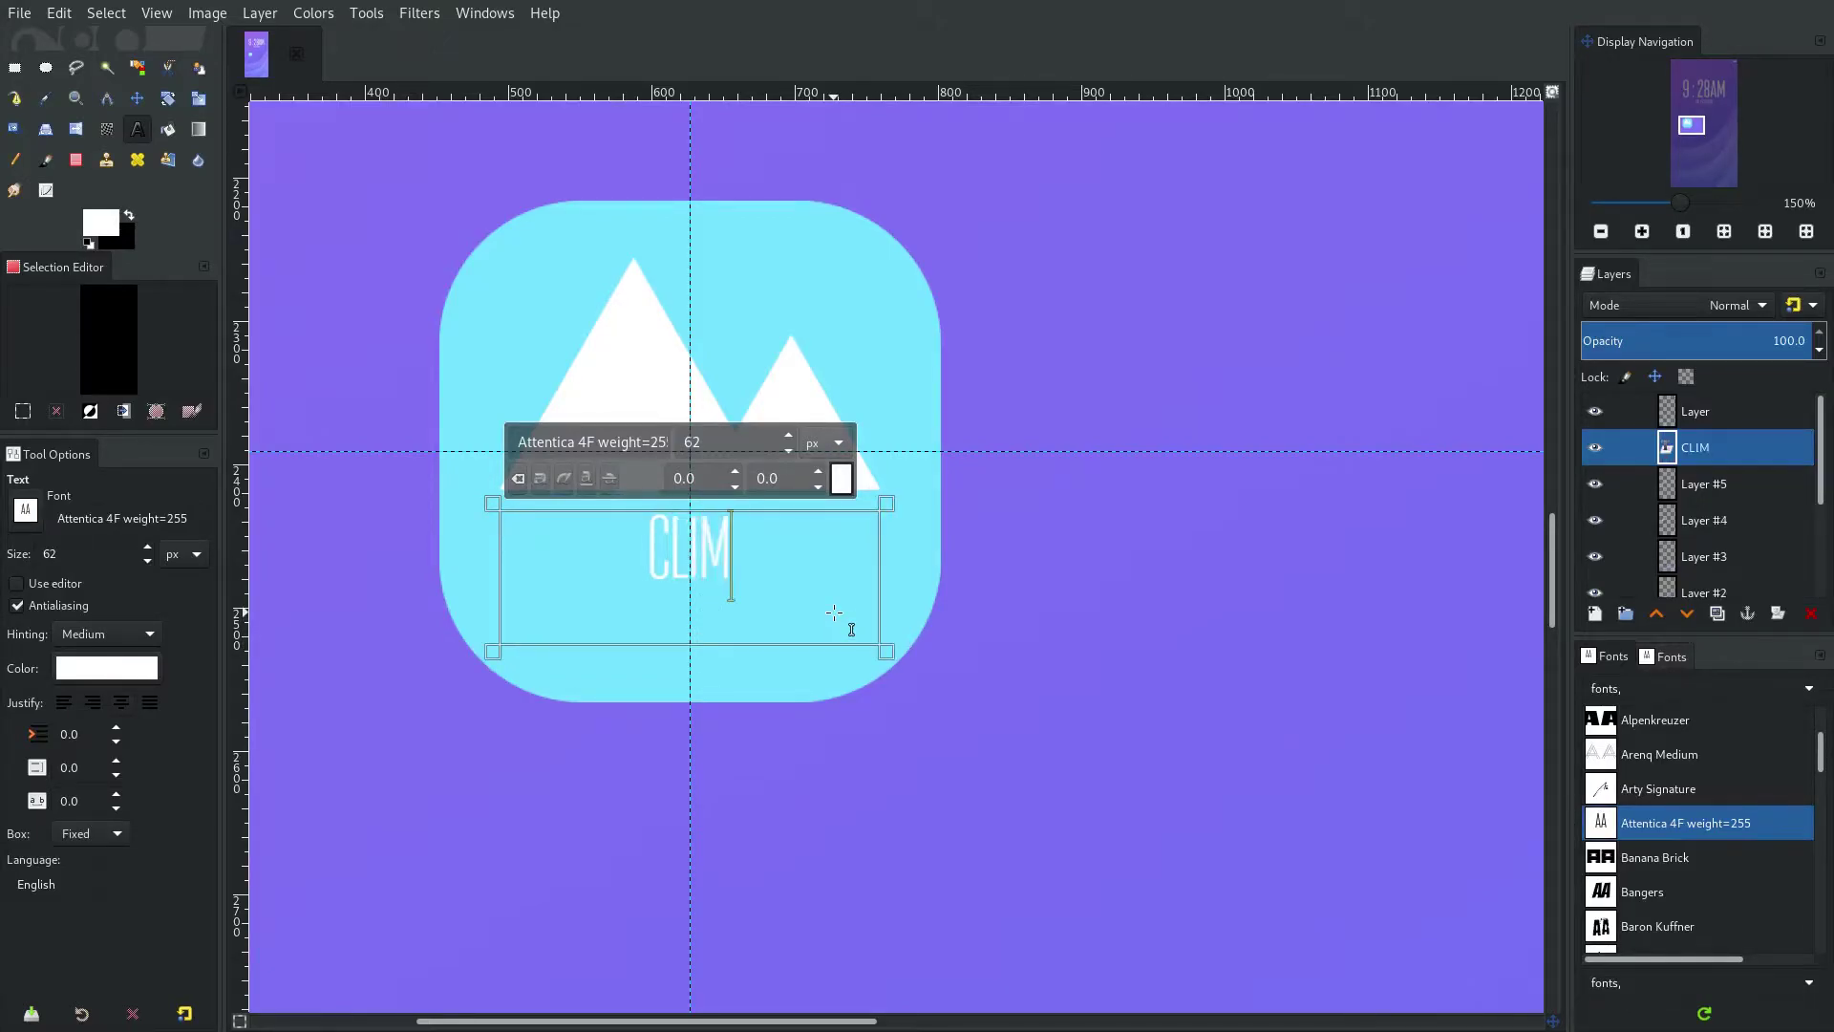
{"action": "type", "text": "BR"}
Set the CLIMBR text's size to 150 px in a text box that fits the lettering.
{"action": "left_click_drag", "start_coordinate": [834, 612], "coordinate": [369, 478]}
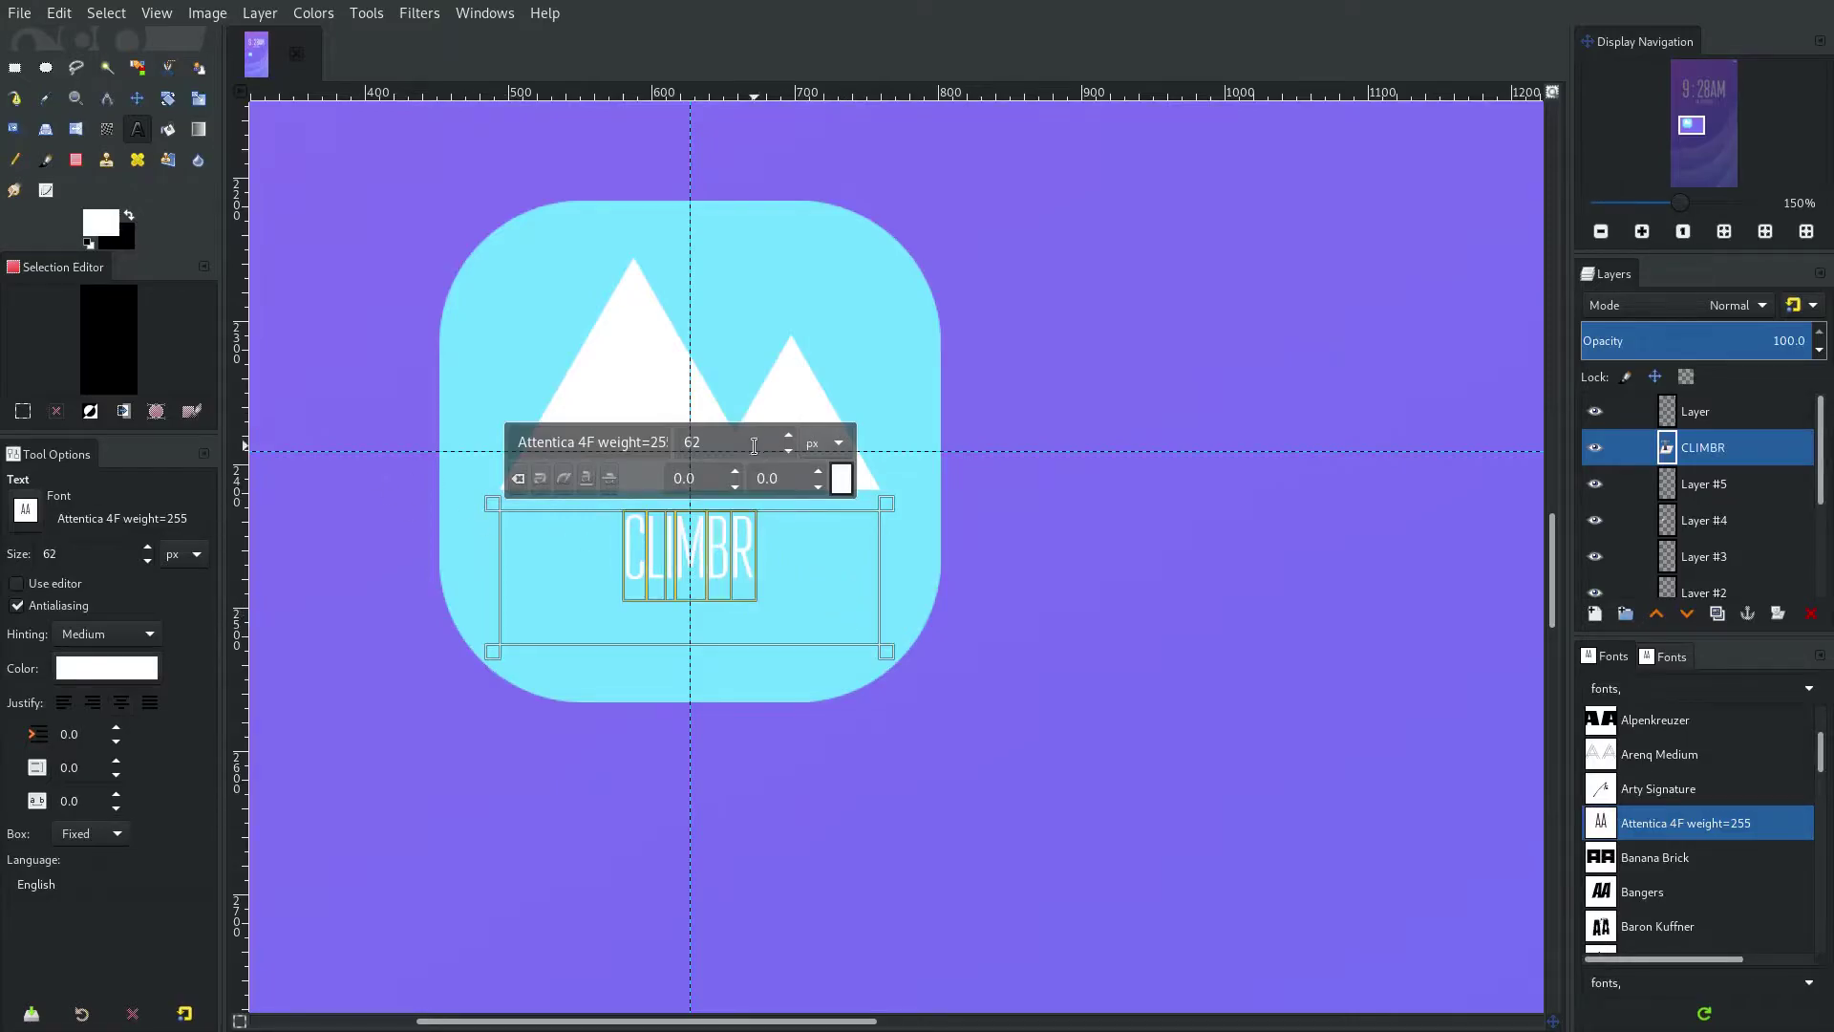
{"action": "double_click", "coordinate": [753, 447]}
{"action": "type", "text": "100"}
{"action": "key", "text": "Return"}
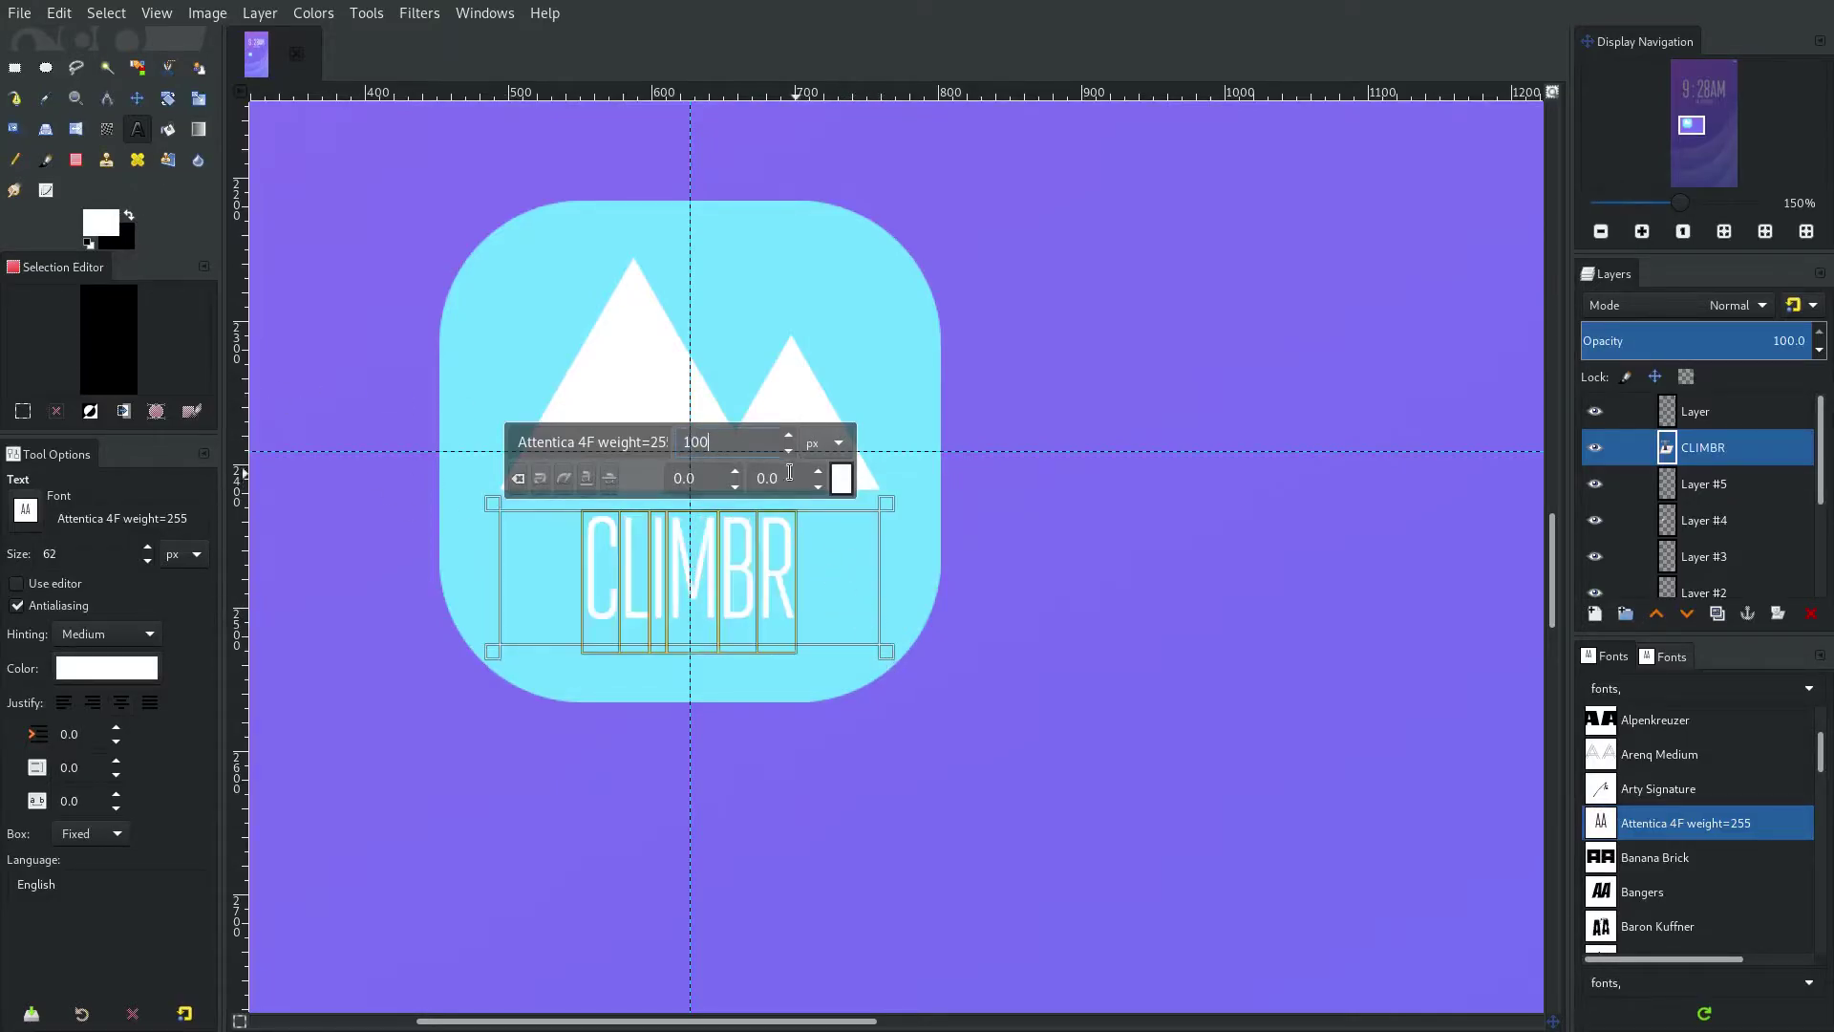
{"action": "type", "text": "120"}
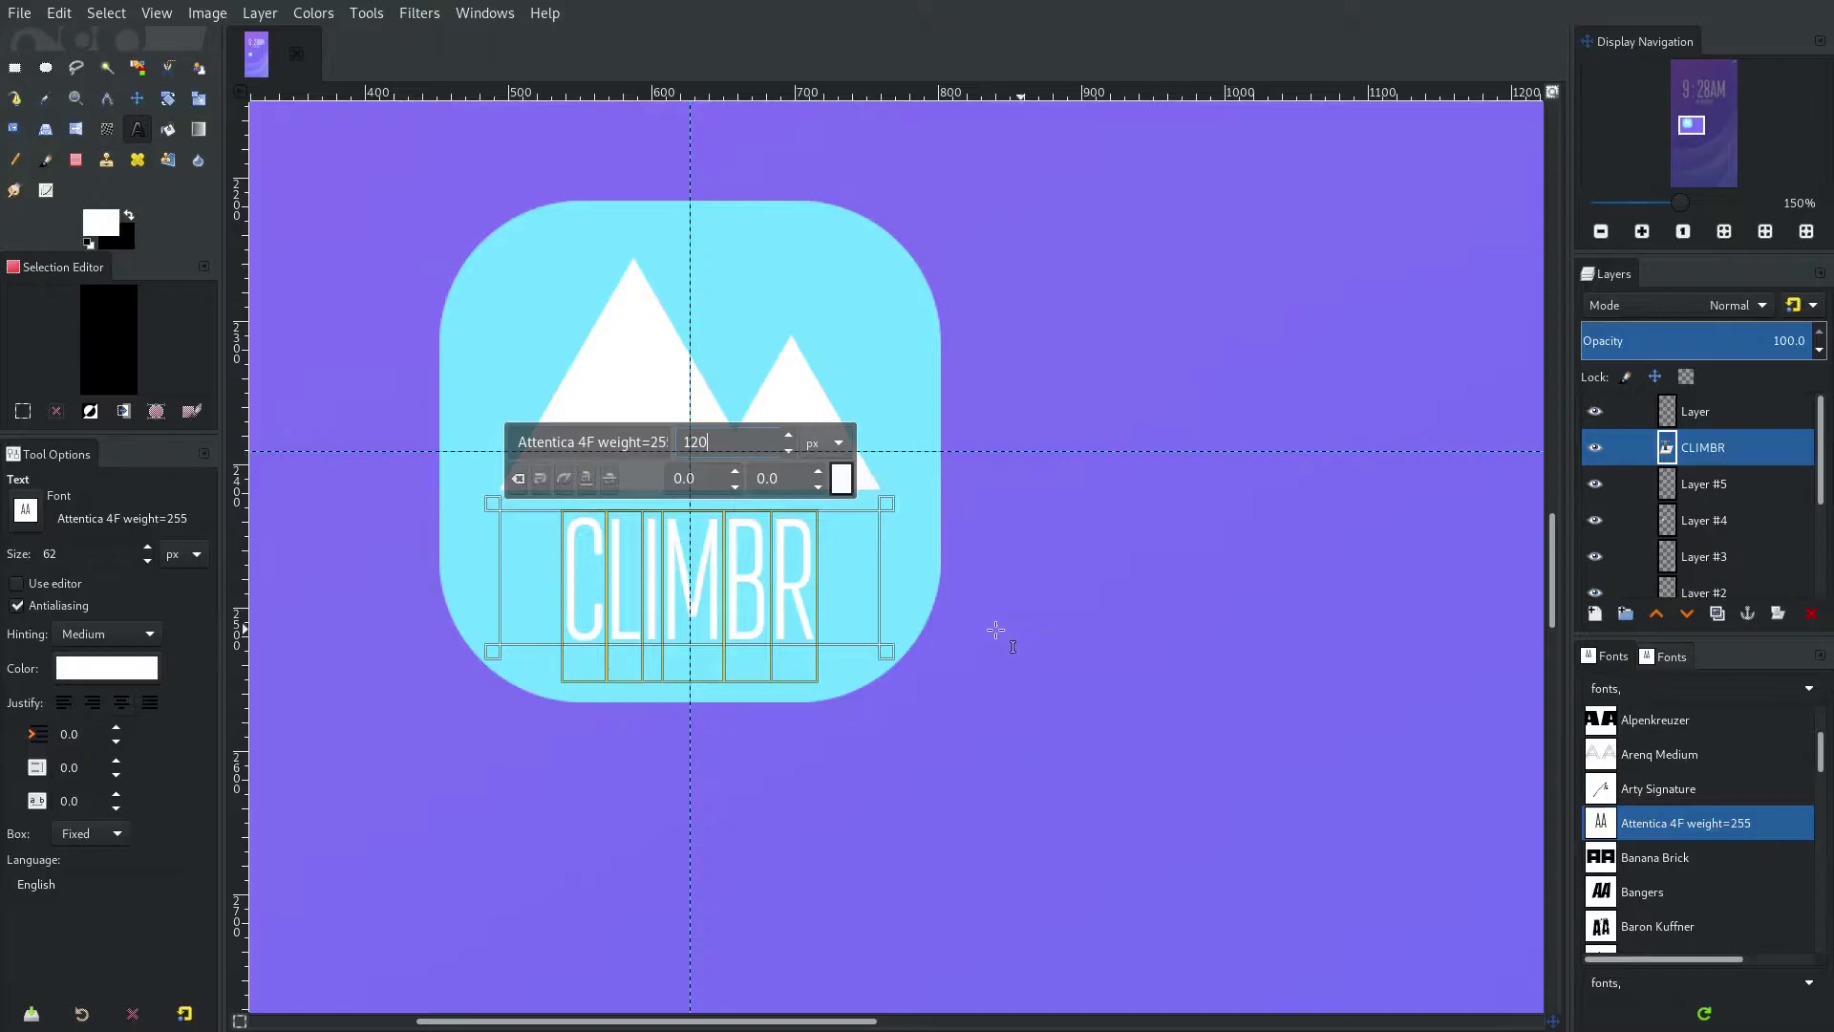
{"action": "left_click", "coordinate": [884, 650]}
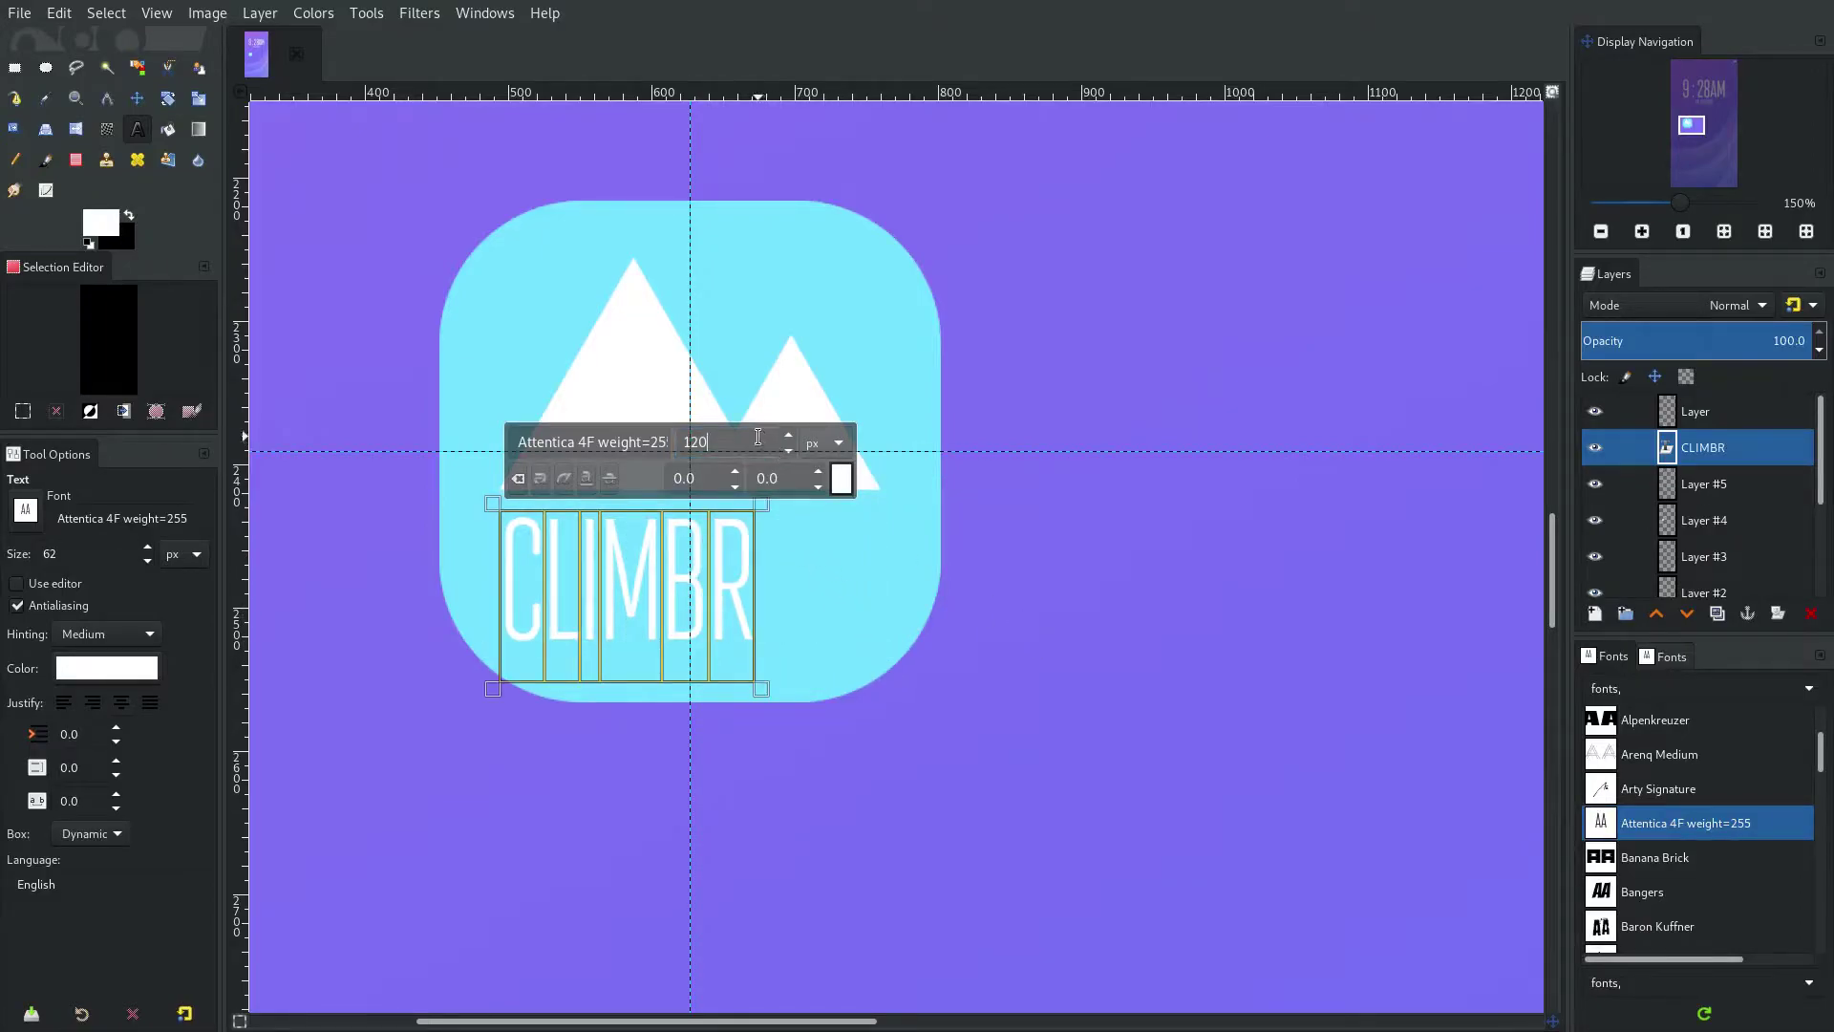
{"action": "key", "text": "Return"}
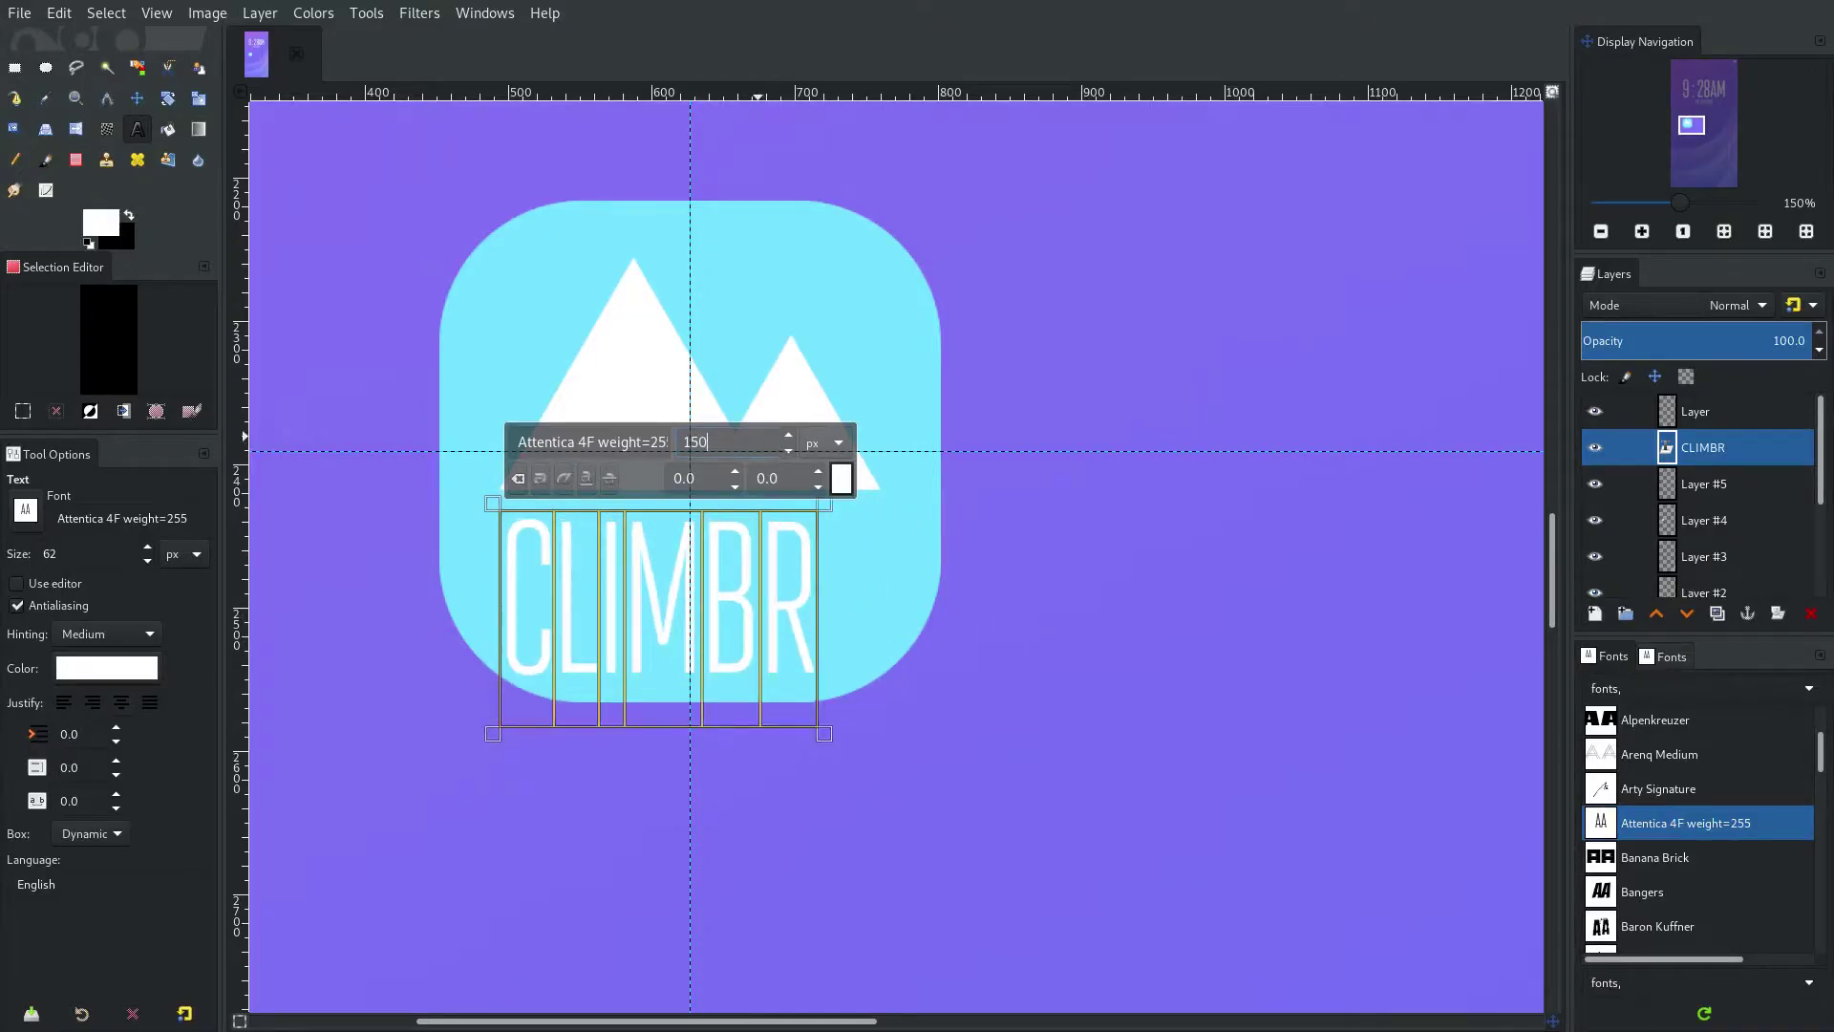
Centre the CLIMBR text on the vertical guide directly under the mountain and nudge the mountain slightly up.
{"action": "left_click", "coordinate": [137, 98]}
{"action": "left_click_drag", "start_coordinate": [668, 634], "coordinate": [798, 587]}
{"action": "left_click_drag", "start_coordinate": [781, 462], "coordinate": [779, 440]}
{"action": "left_click", "coordinate": [773, 495], "text": "shift"}
{"action": "left_click_drag", "start_coordinate": [764, 503], "coordinate": [764, 488]}
{"action": "left_click_drag", "start_coordinate": [778, 413], "coordinate": [777, 418], "text": "shift"}
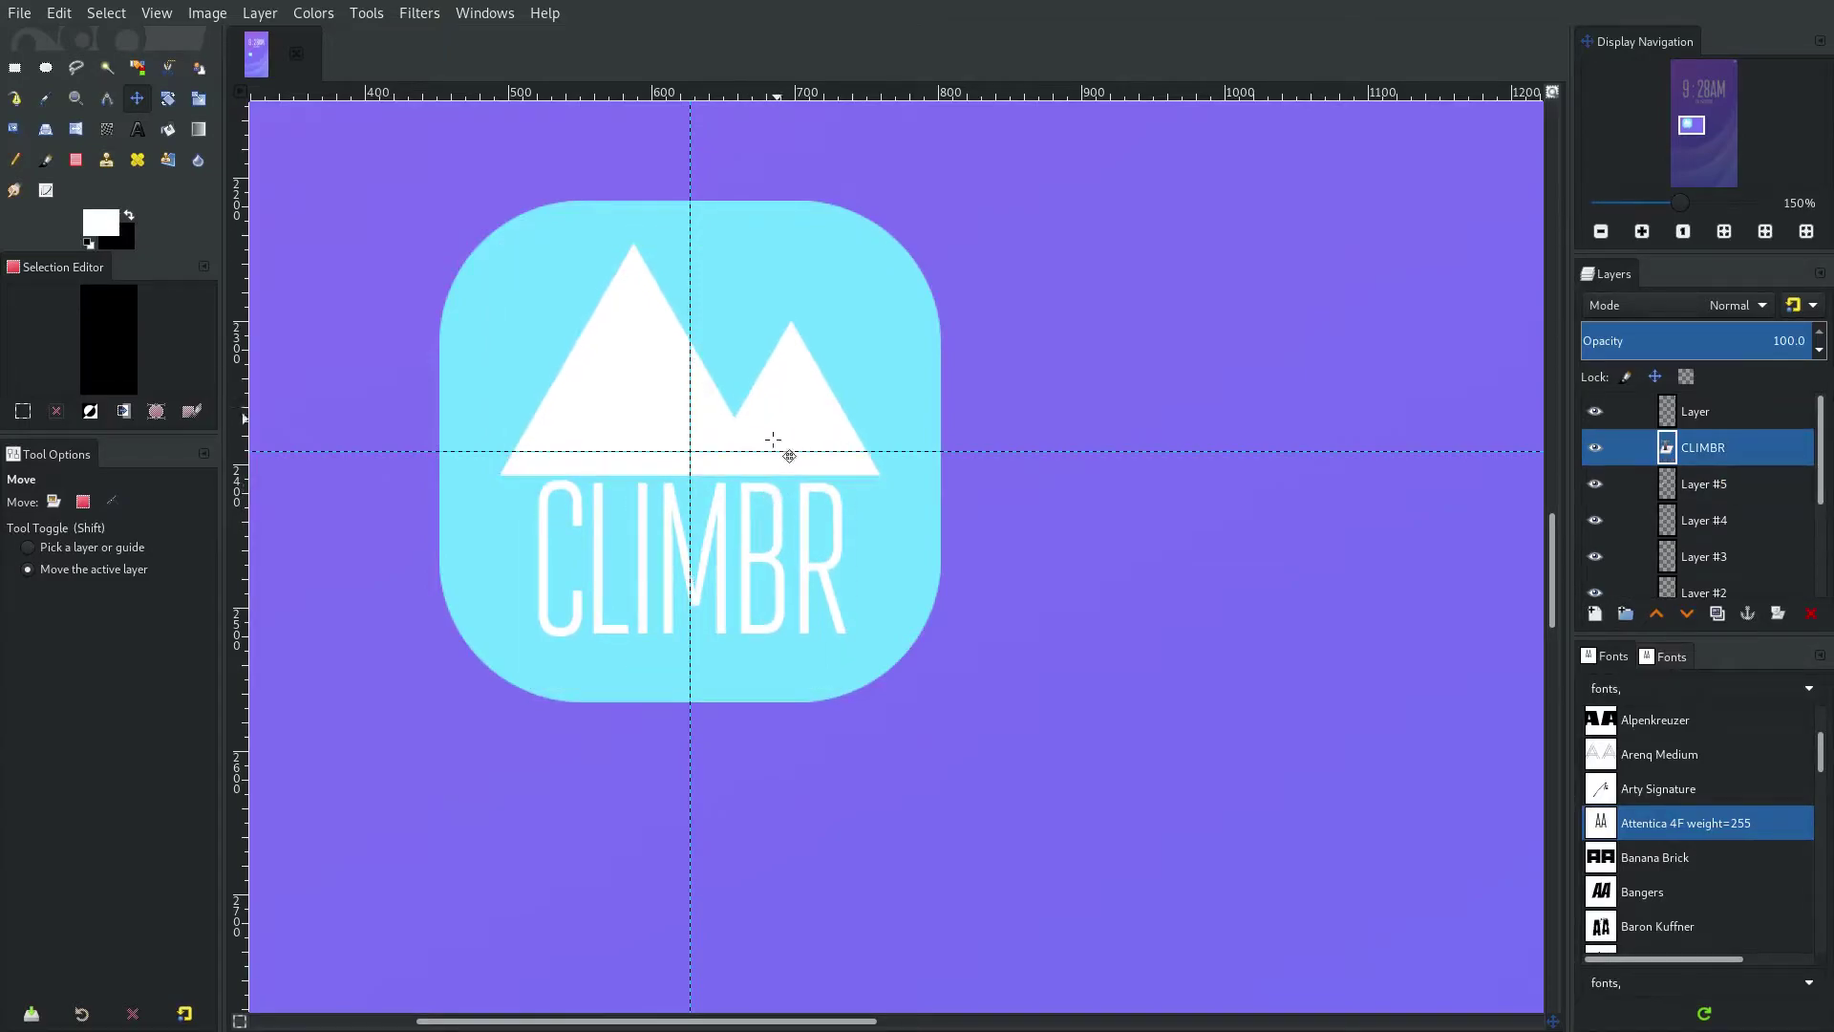
{"action": "left_click", "coordinate": [742, 494]}
Create a layer group containing the CLIMBR text layer and the mountain layer, and make the group active.
{"action": "scroll", "coordinate": [789, 426], "scroll_direction": "down", "scroll_amount": 5}
{"action": "scroll", "coordinate": [789, 420], "scroll_direction": "up", "scroll_amount": 4}
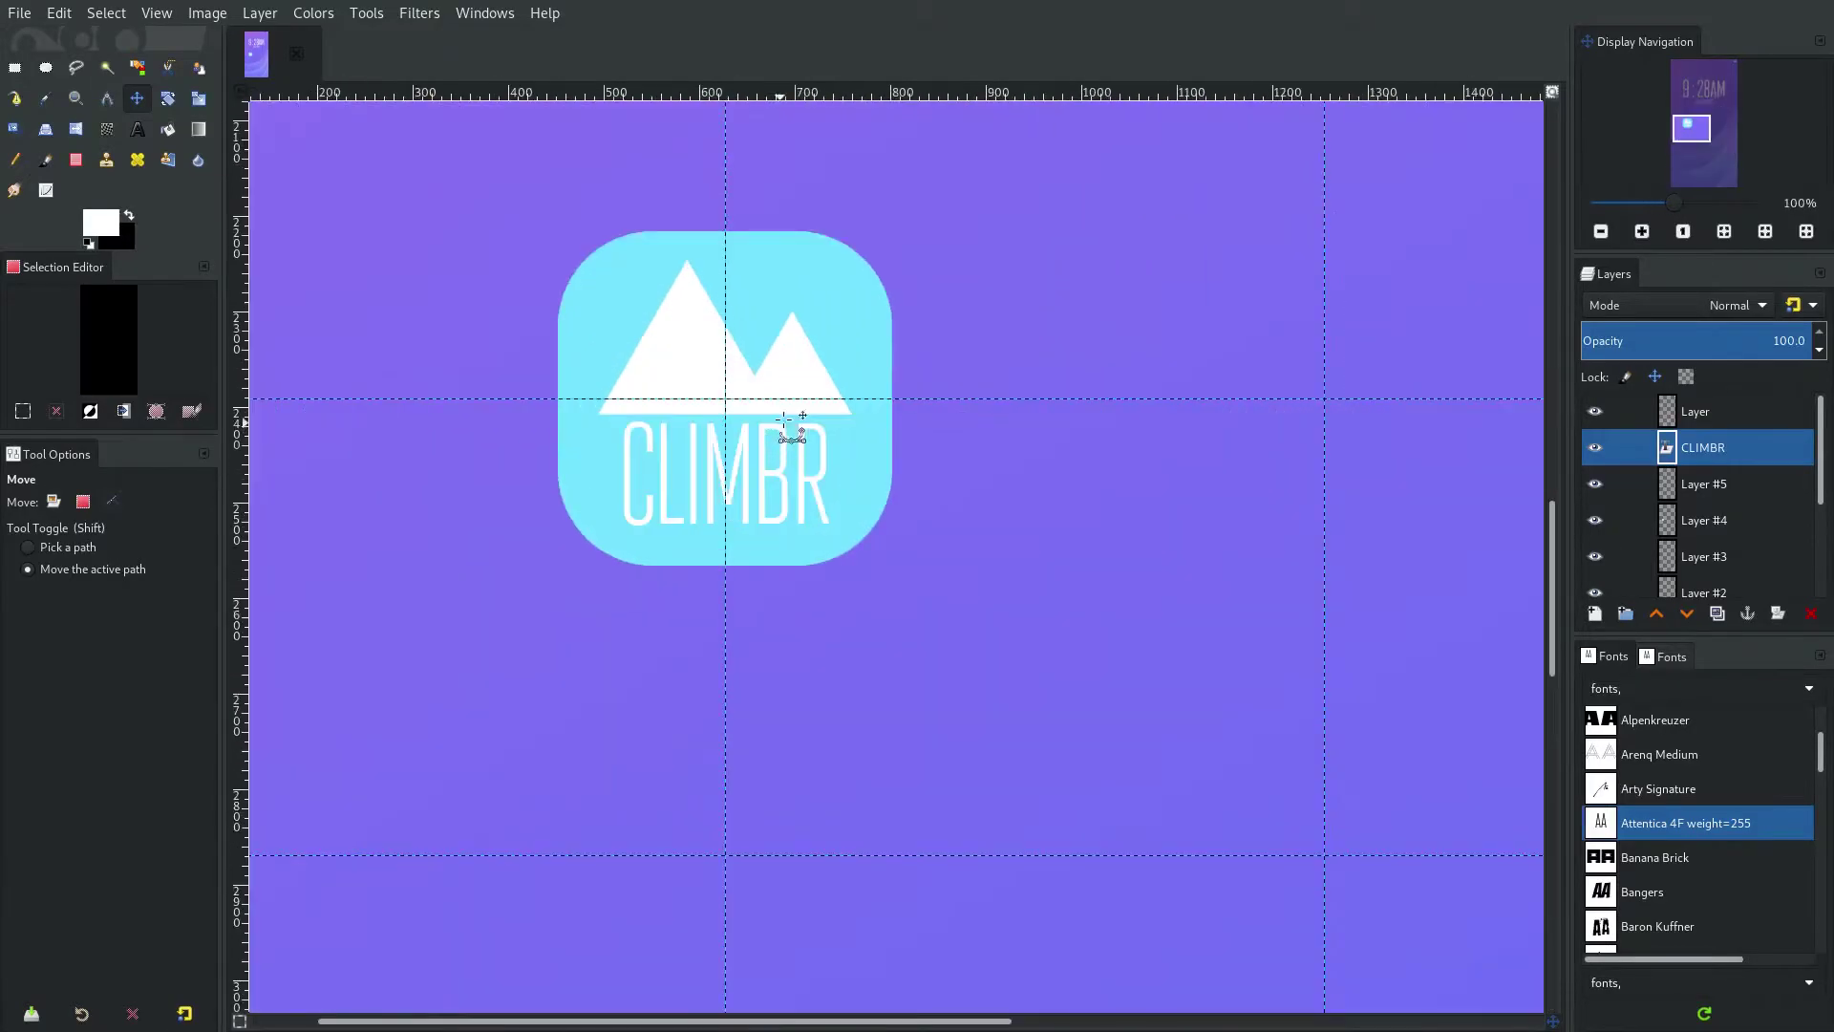
{"action": "scroll", "coordinate": [692, 355], "scroll_direction": "up", "scroll_amount": 2}
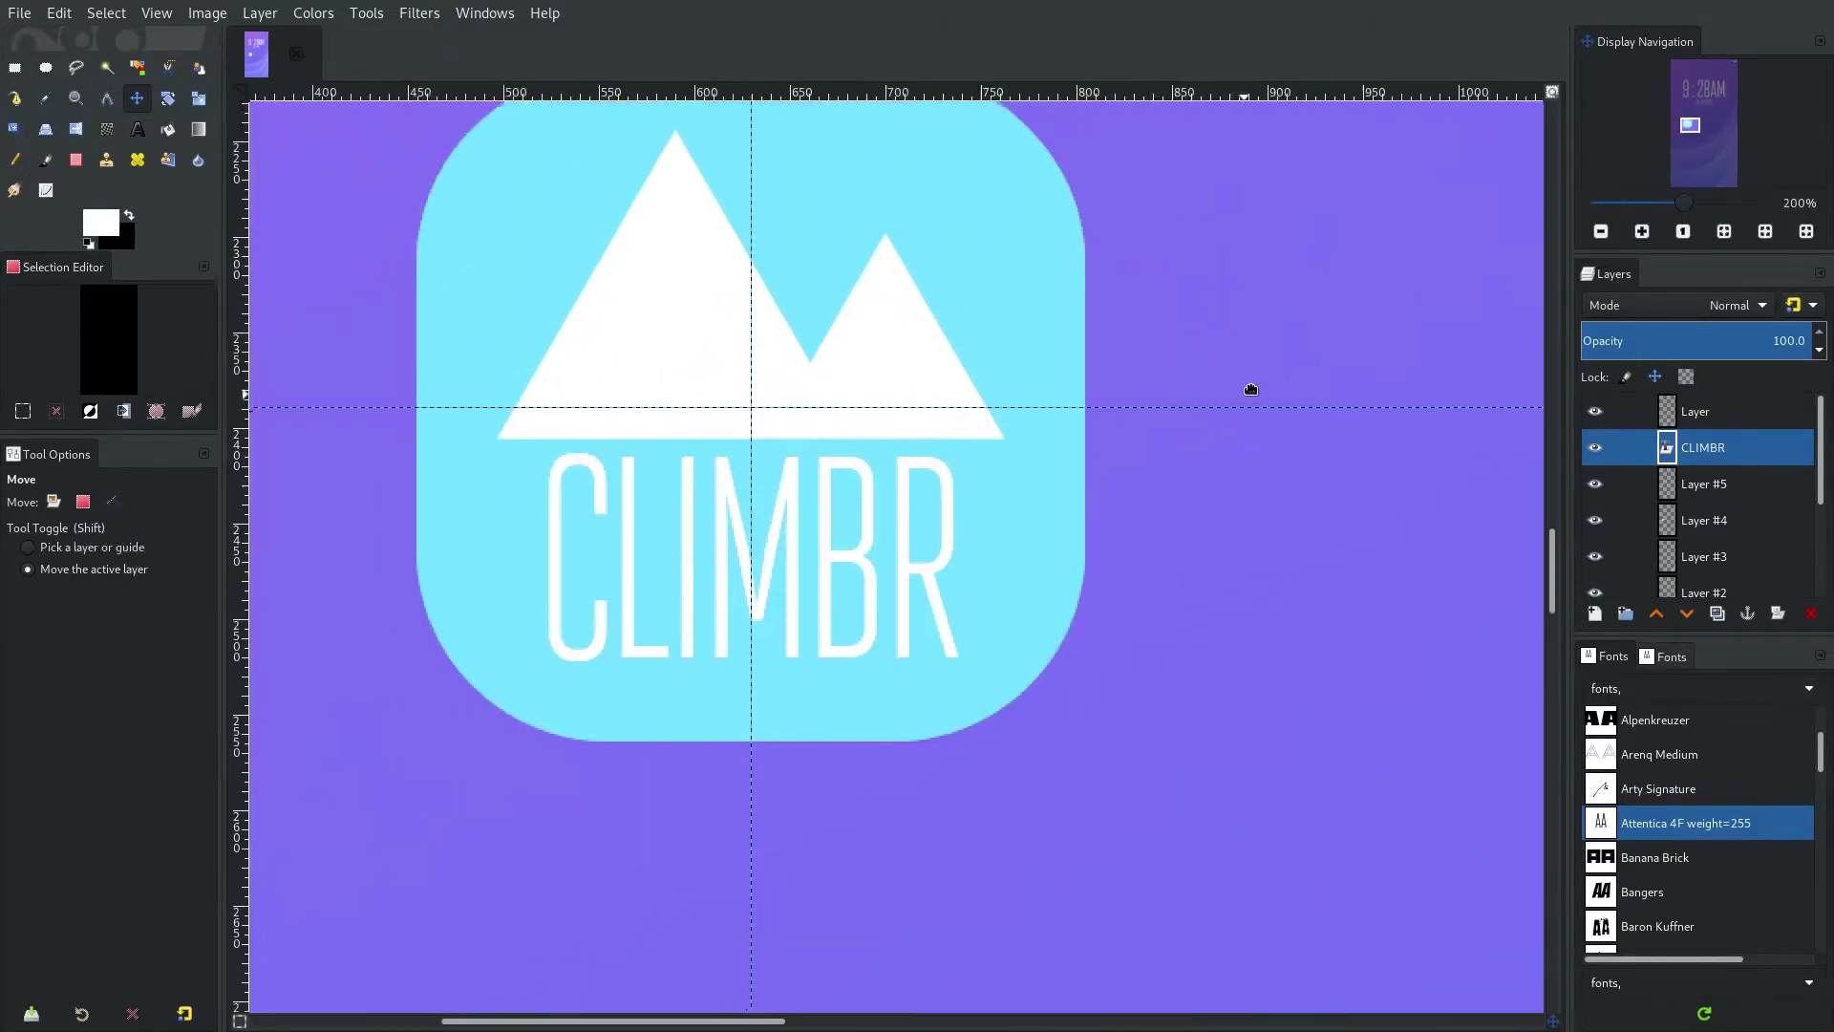
{"action": "left_click", "coordinate": [1599, 475]}
{"action": "left_click", "coordinate": [1599, 474]}
{"action": "left_click", "coordinate": [1684, 483]}
{"action": "left_click", "coordinate": [1692, 458]}
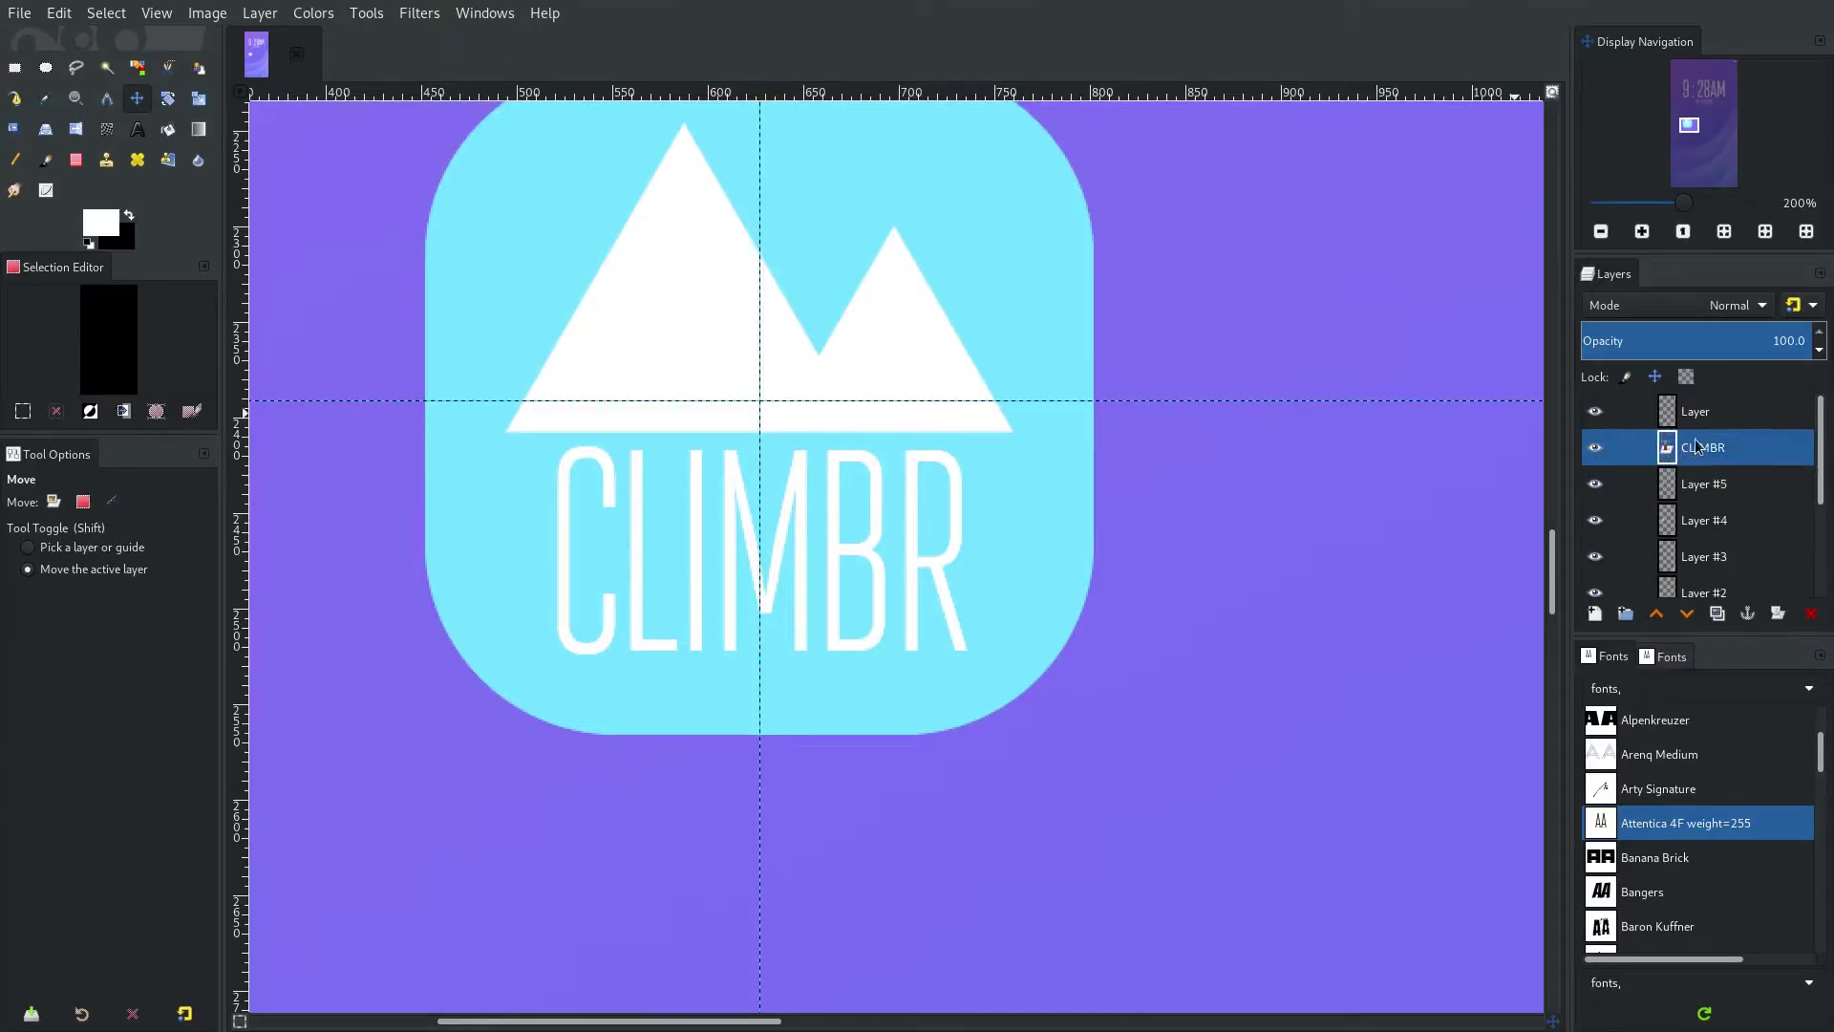
{"action": "right_click", "coordinate": [1695, 447]}
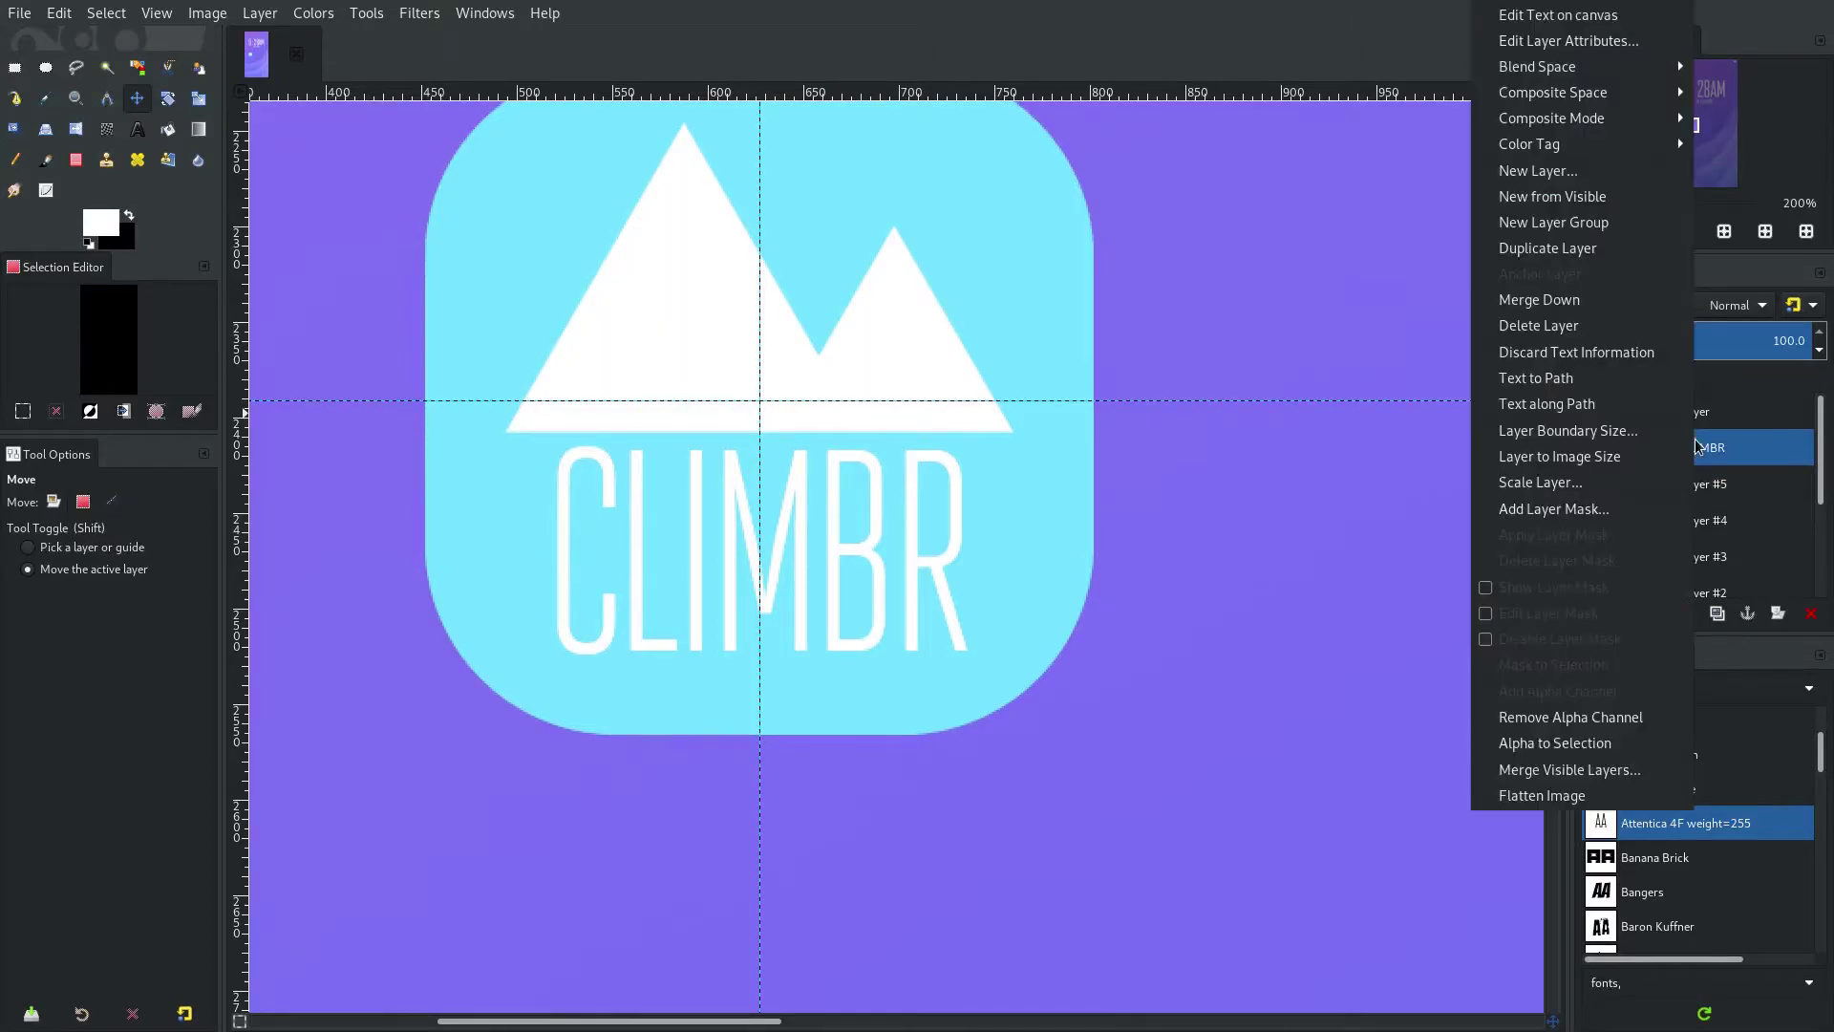
{"action": "left_click", "coordinate": [1593, 226]}
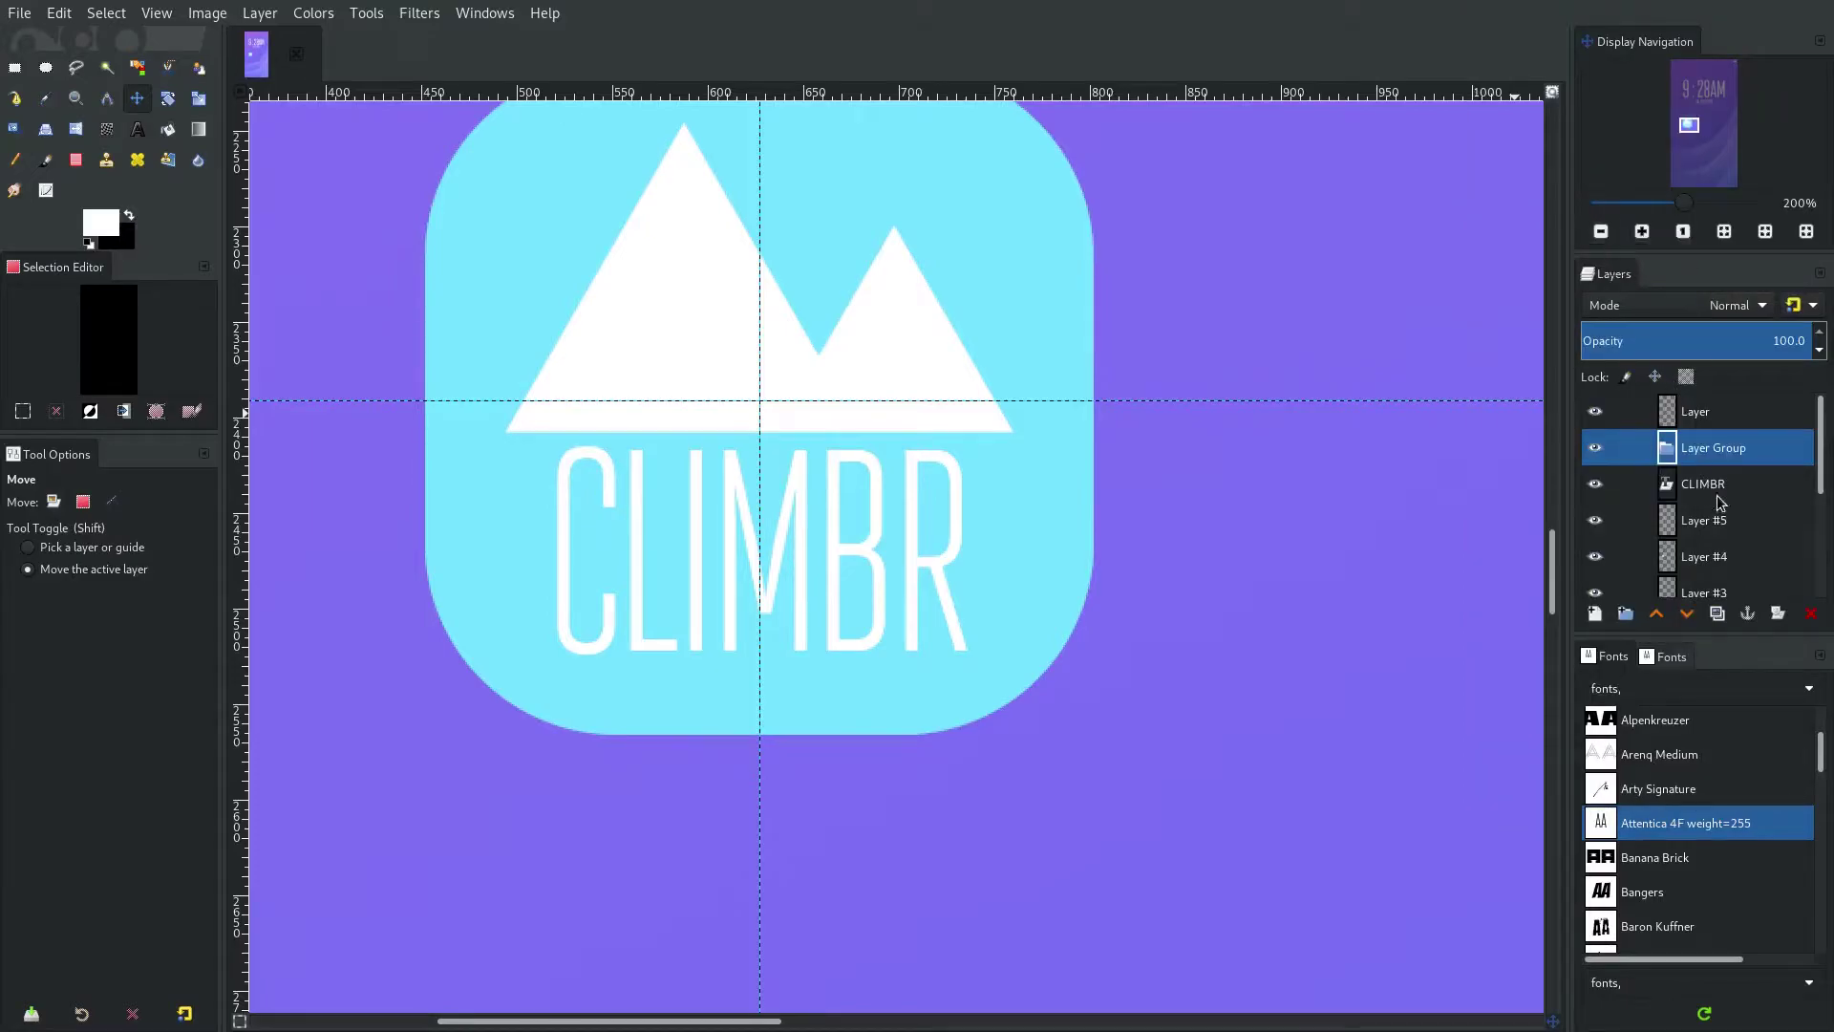
{"action": "left_click_drag", "start_coordinate": [1720, 503], "coordinate": [1733, 454]}
{"action": "left_click_drag", "start_coordinate": [1719, 522], "coordinate": [1722, 501]}
{"action": "left_click", "coordinate": [1732, 462]}
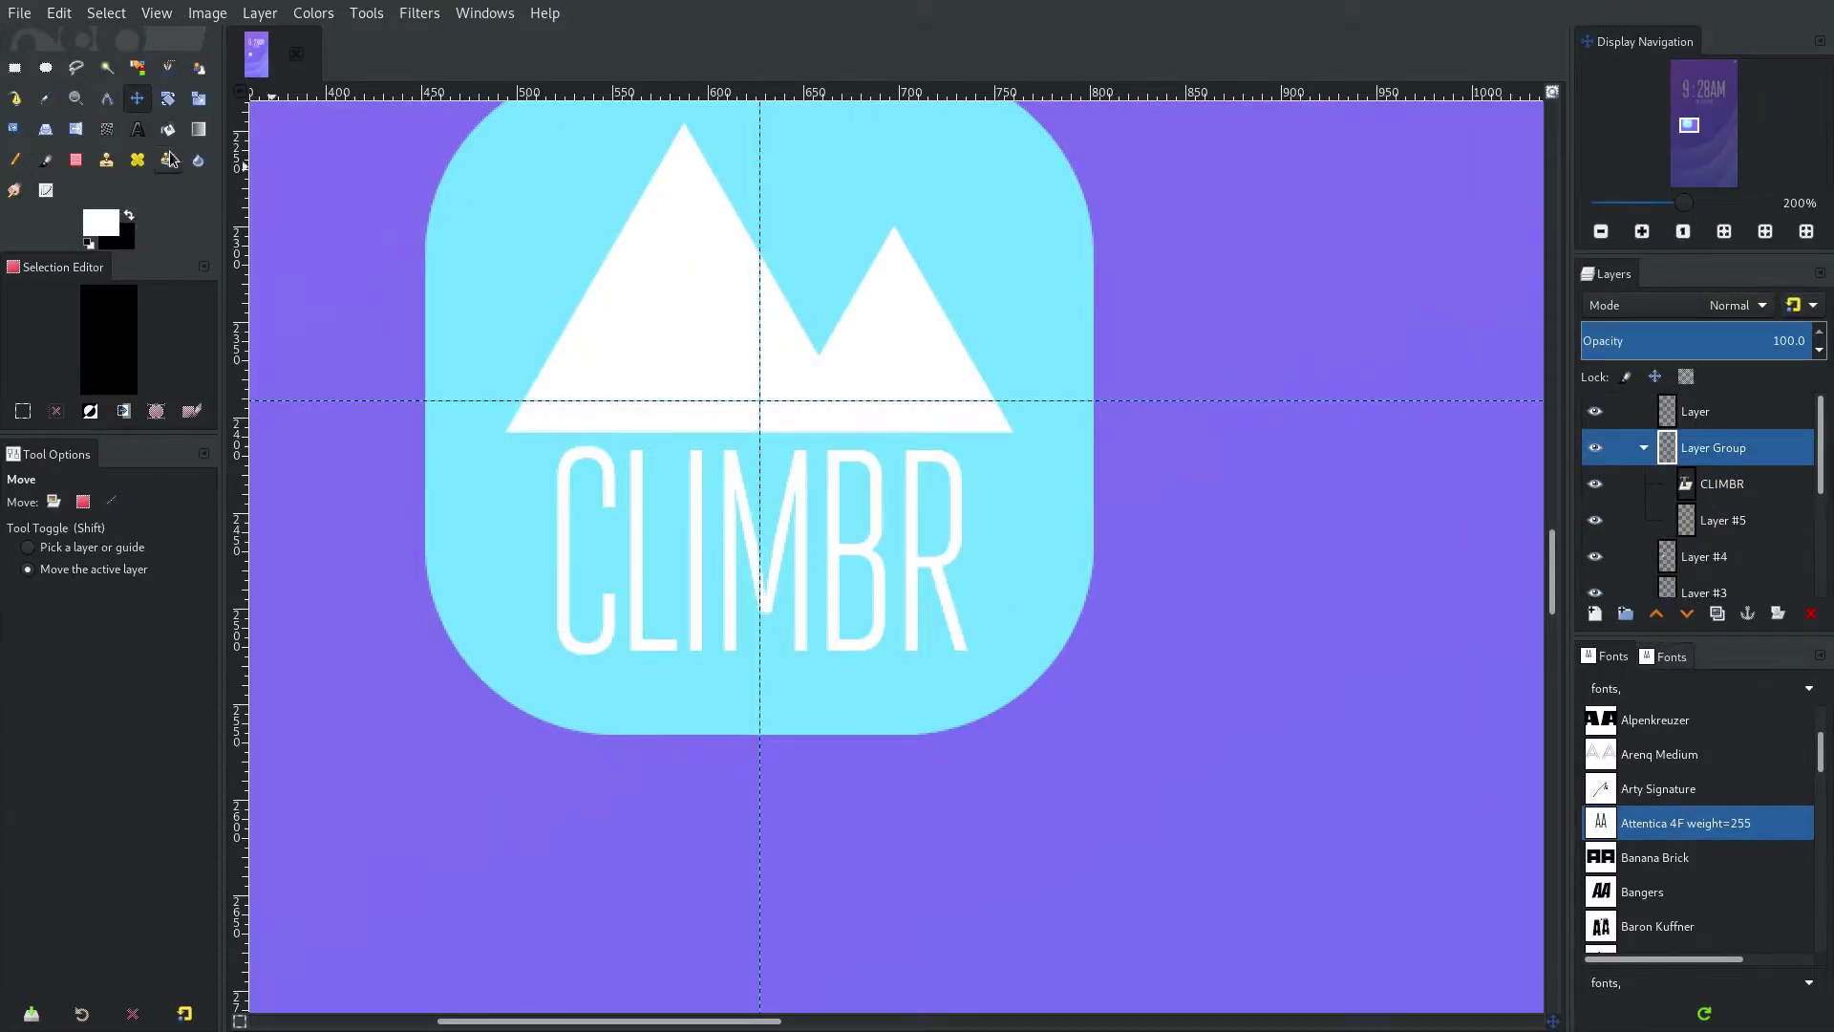
Scale the logo group down proportionally to 199 × 236 px, centred horizontally in the cyan square.
{"action": "left_click", "coordinate": [175, 101]}
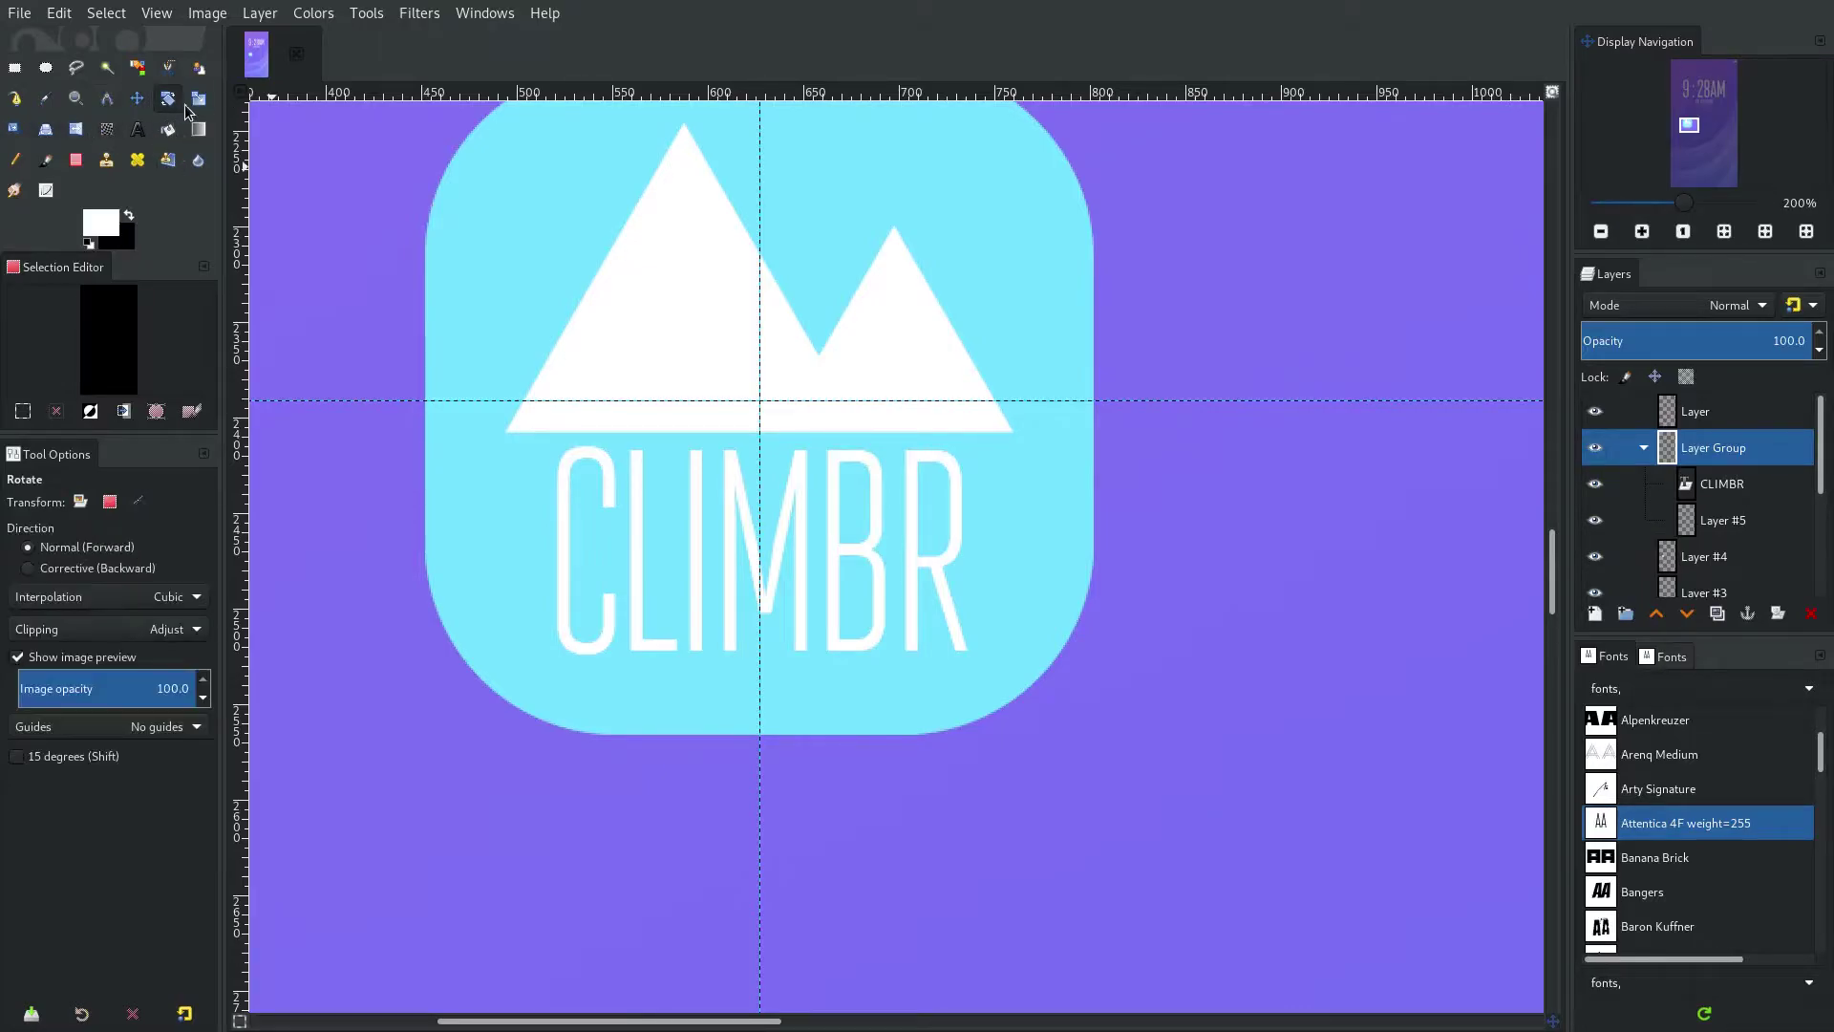
{"action": "left_click", "coordinate": [197, 102]}
{"action": "scroll", "coordinate": [794, 420], "scroll_direction": "up", "scroll_amount": 1}
{"action": "left_click_drag", "start_coordinate": [1237, 226], "coordinate": [1120, 401]}
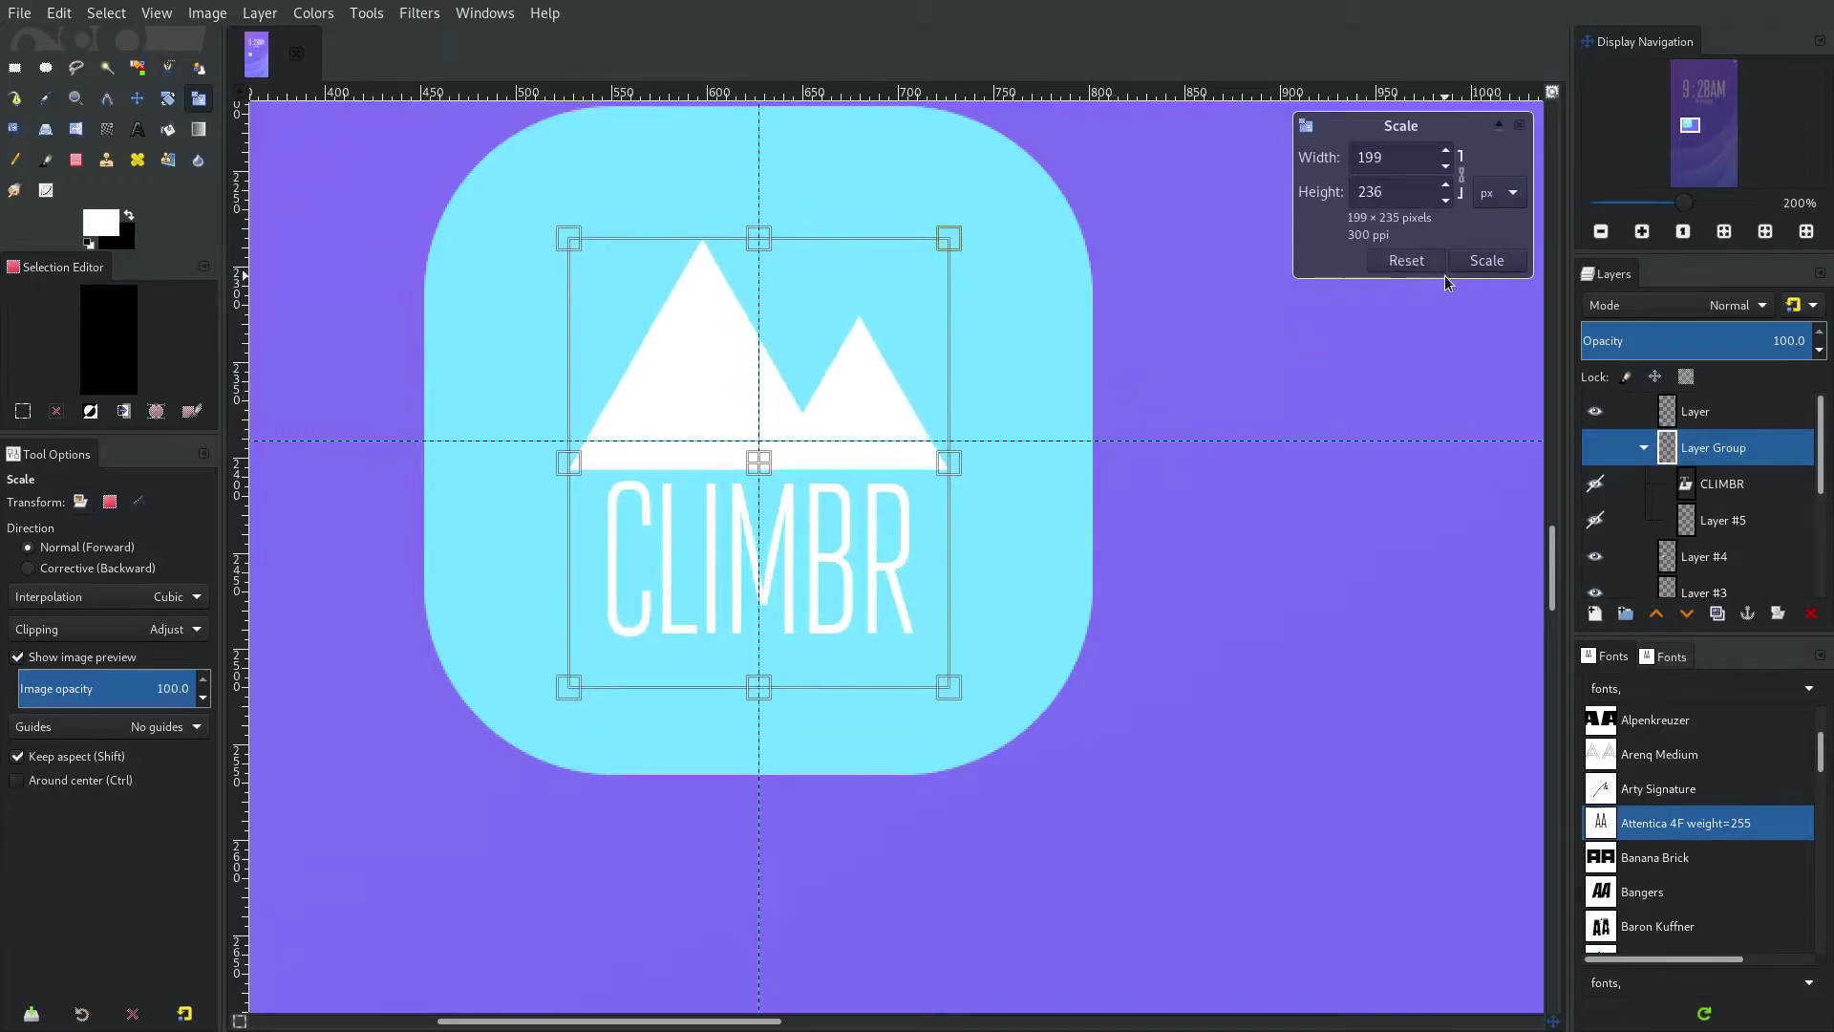
{"action": "left_click", "coordinate": [1476, 262]}
{"action": "scroll", "coordinate": [1015, 499], "scroll_direction": "down", "scroll_amount": 4}
{"action": "scroll", "coordinate": [1031, 485], "scroll_direction": "down", "scroll_amount": 1}
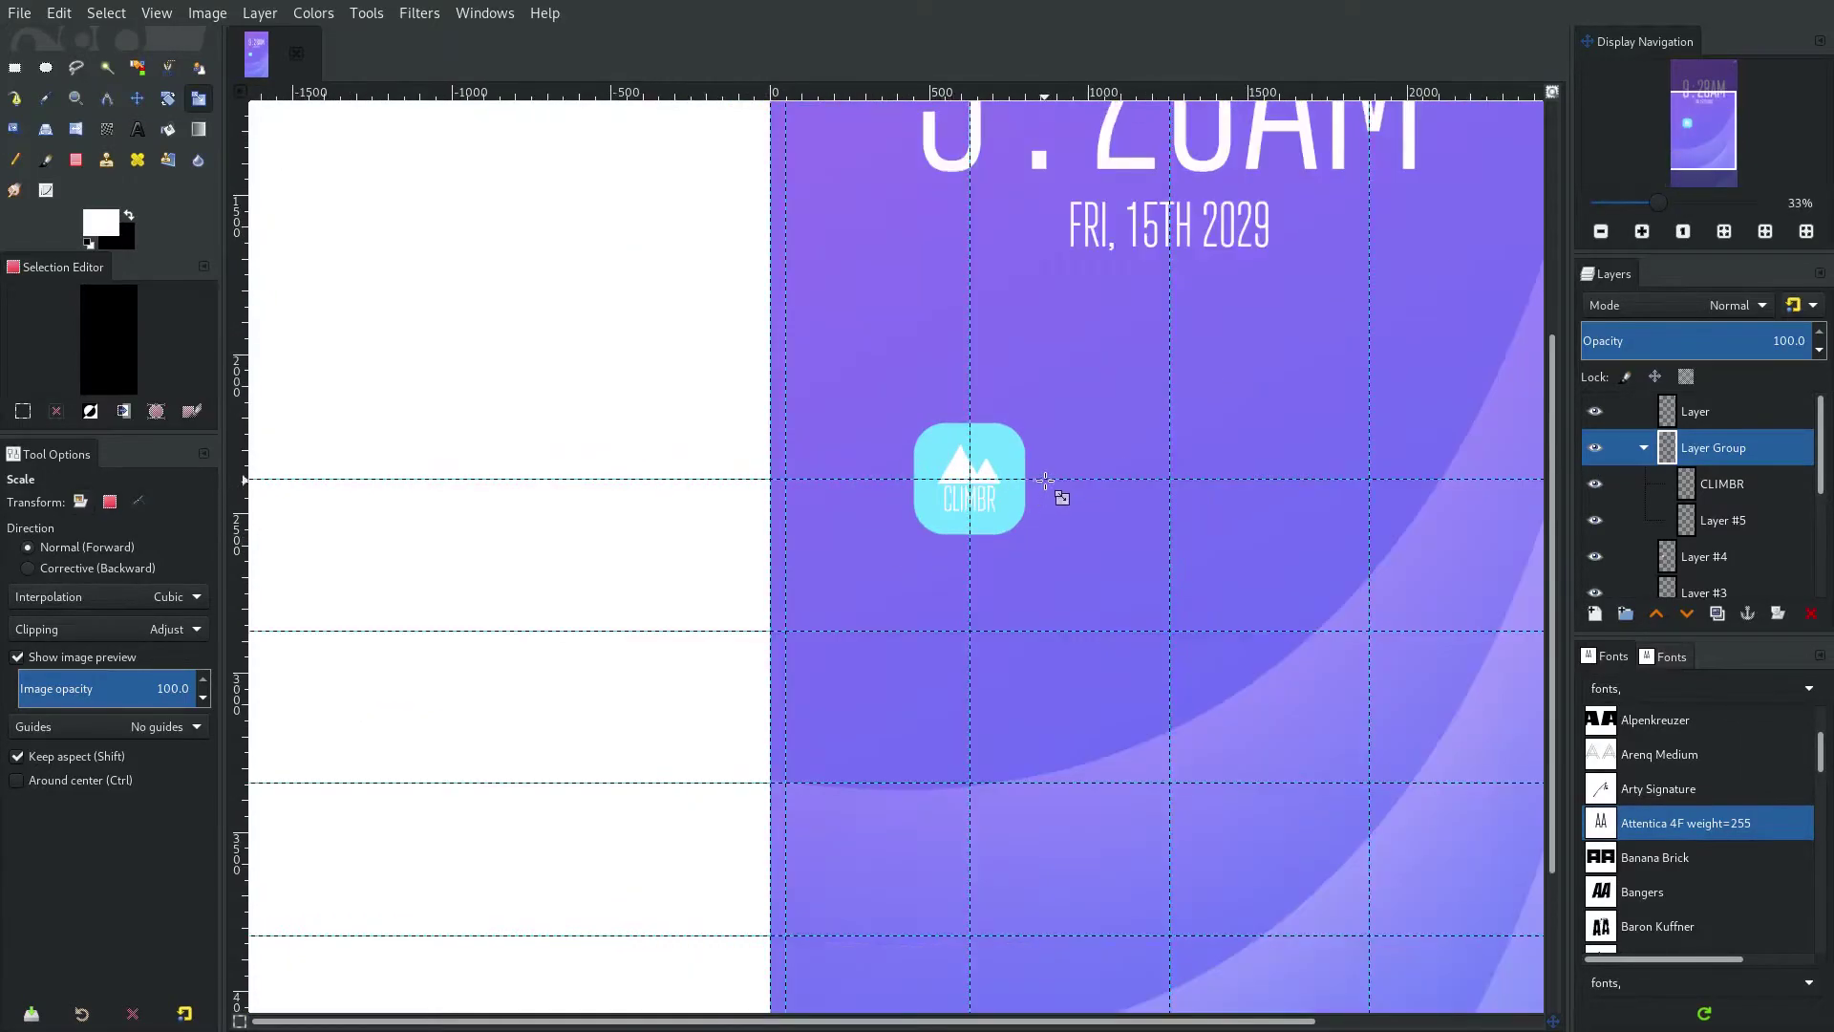
{"action": "scroll", "coordinate": [1089, 487], "scroll_direction": "up", "scroll_amount": 4}
{"action": "left_click_drag", "start_coordinate": [731, 457], "coordinate": [889, 440]}
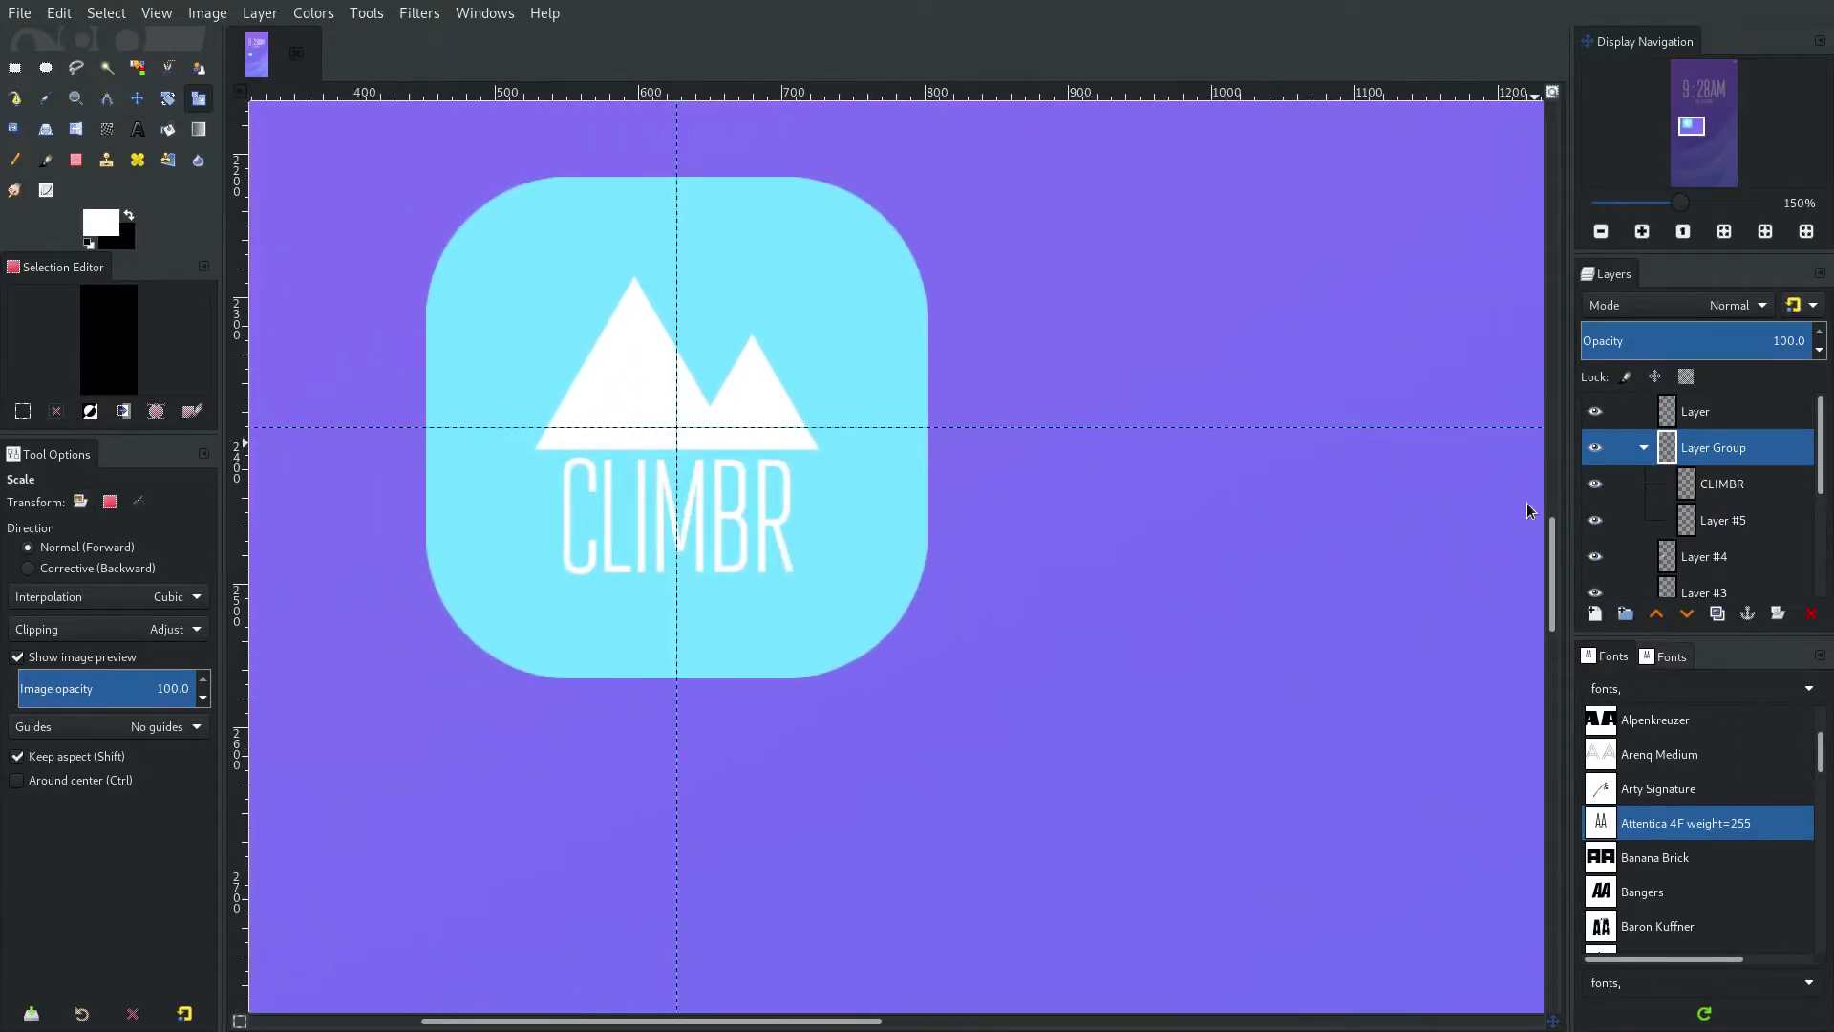
{"action": "scroll", "coordinate": [1441, 491], "scroll_direction": "left", "scroll_amount": 3}
Add a new transparent layer above the CLIMBR text inside the group and activate the Gradient tool.
{"action": "left_click", "coordinate": [1709, 483]}
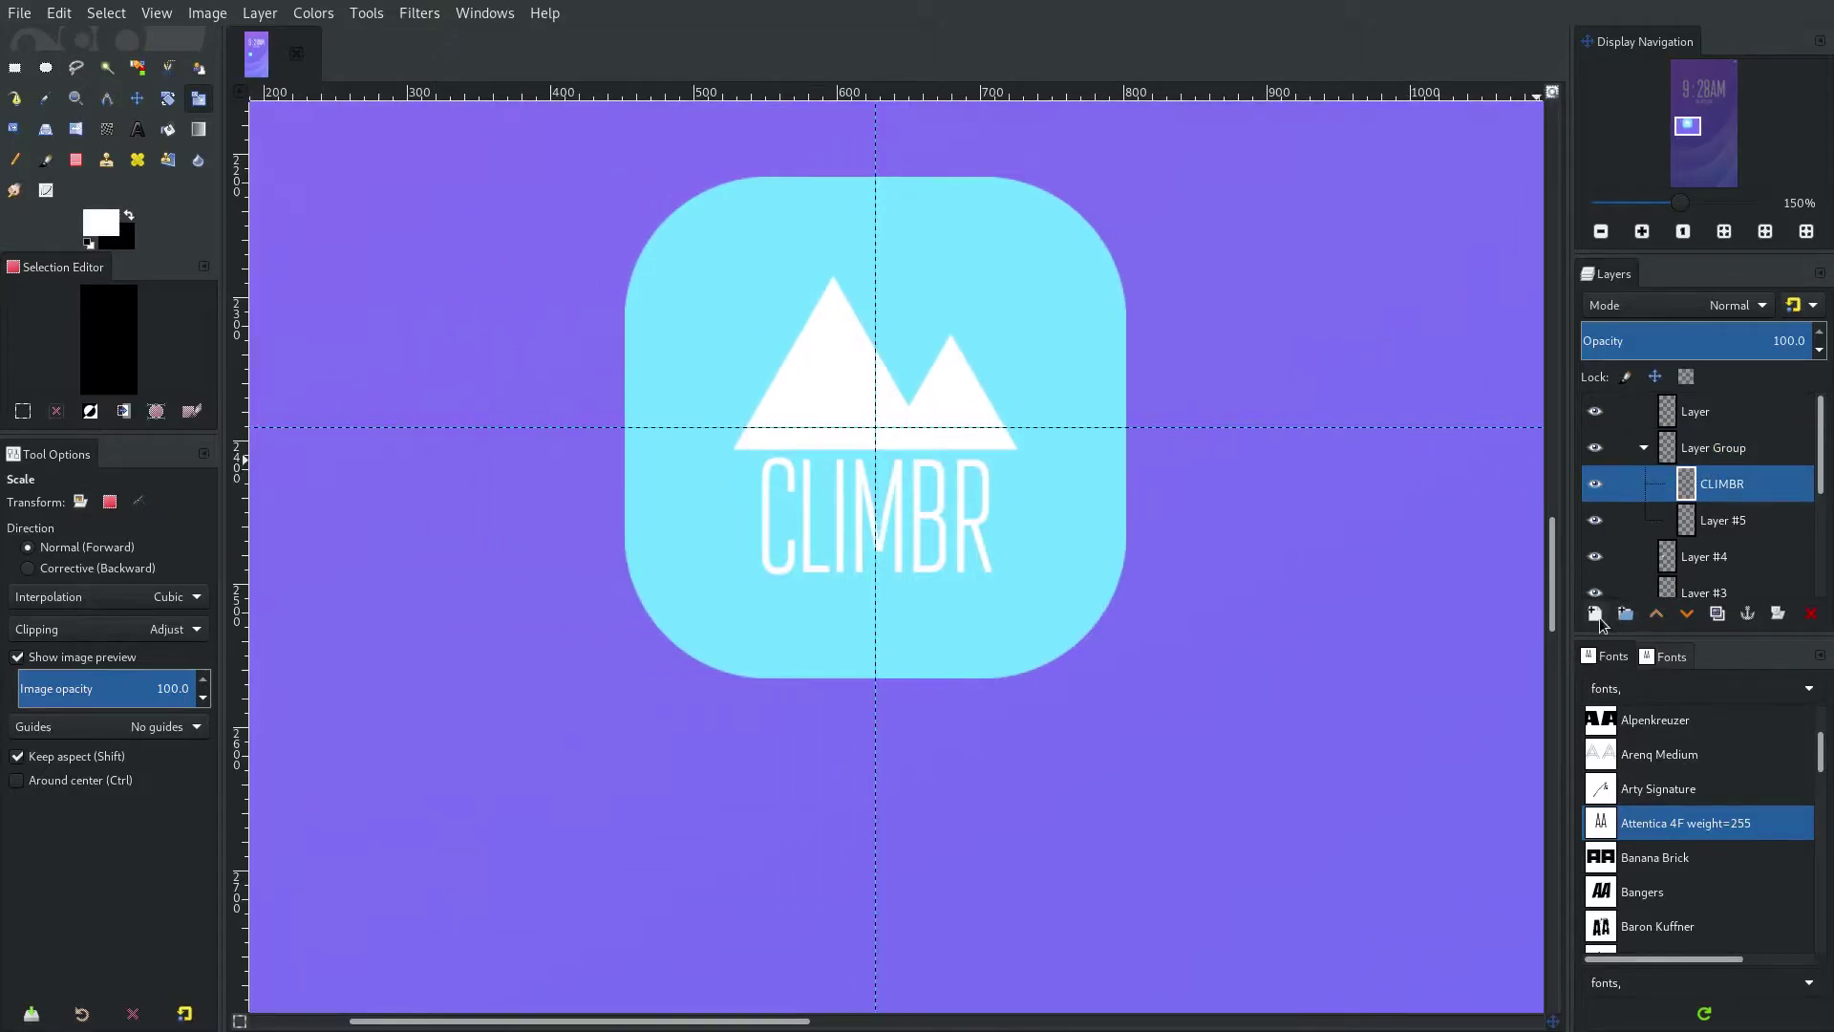
{"action": "left_click", "coordinate": [1595, 615]}
{"action": "left_click", "coordinate": [1781, 920]}
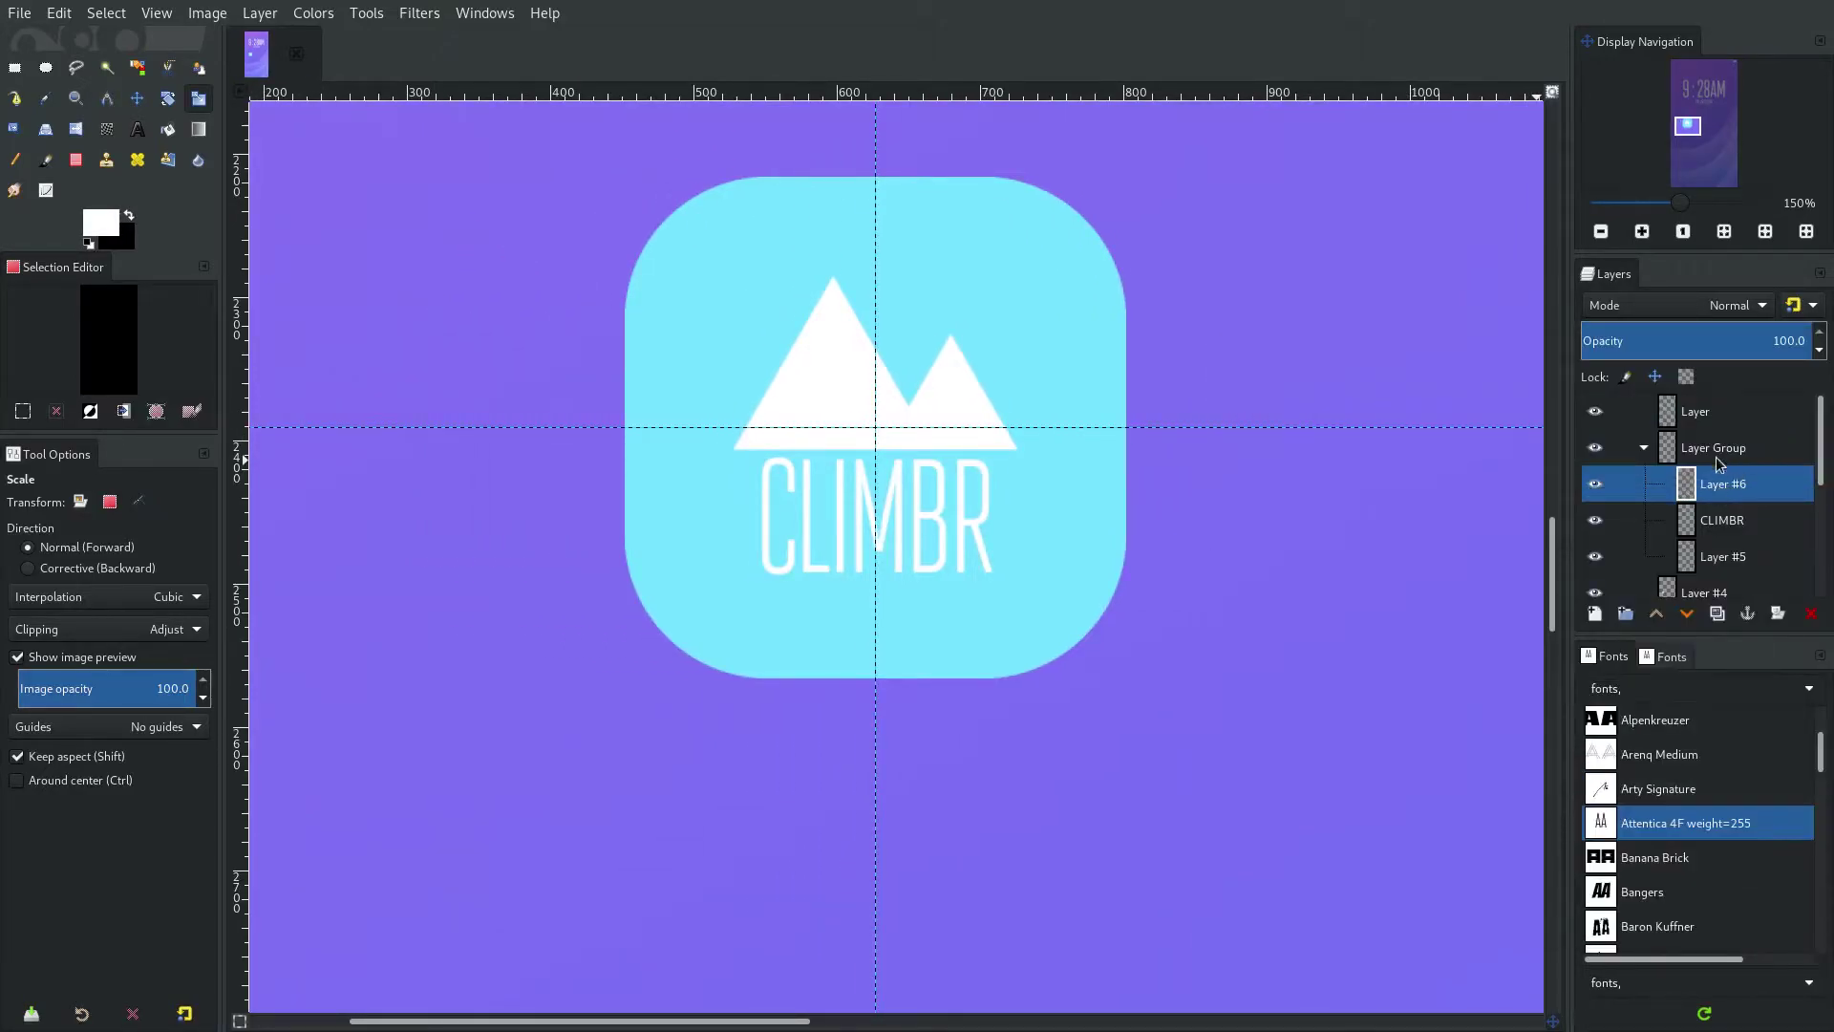
{"action": "left_click", "coordinate": [197, 133]}
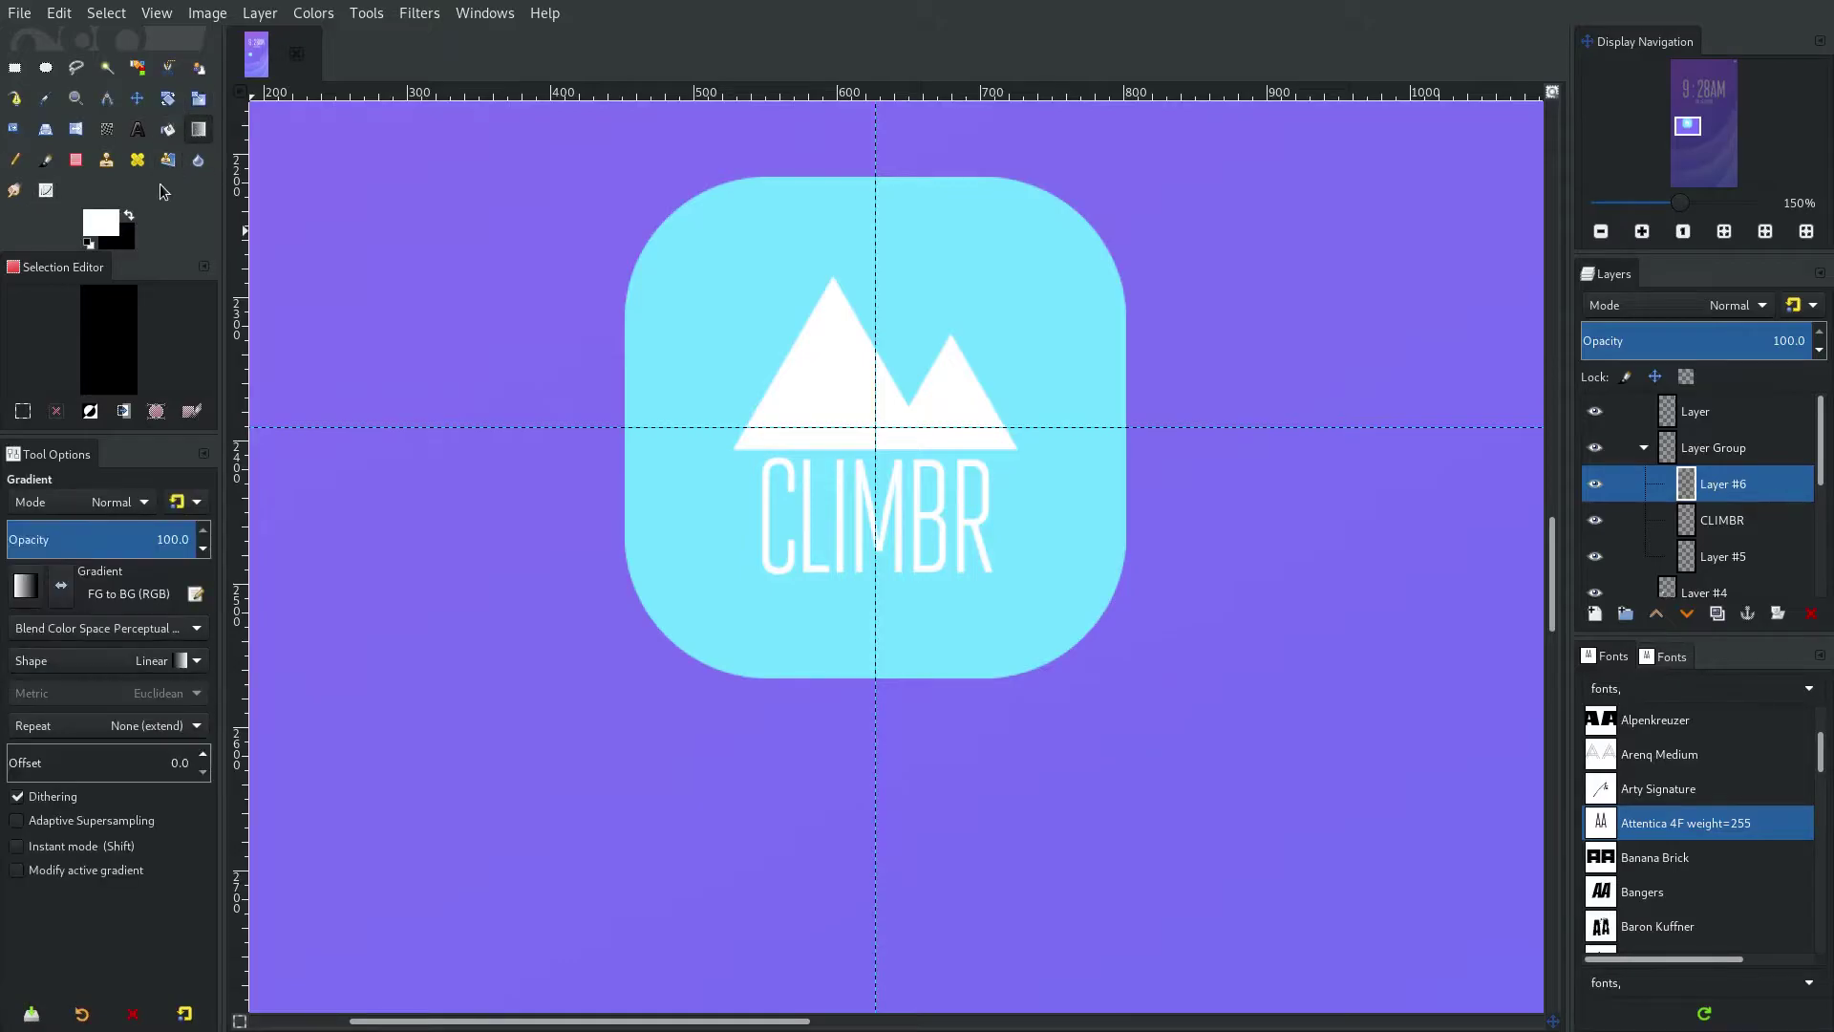
Fill the new layer with a vertical white-to-black linear gradient spanning the cyan square's height and set its mode to Overlay.
{"action": "left_click_drag", "start_coordinate": [875, 175], "coordinate": [870, 680]}
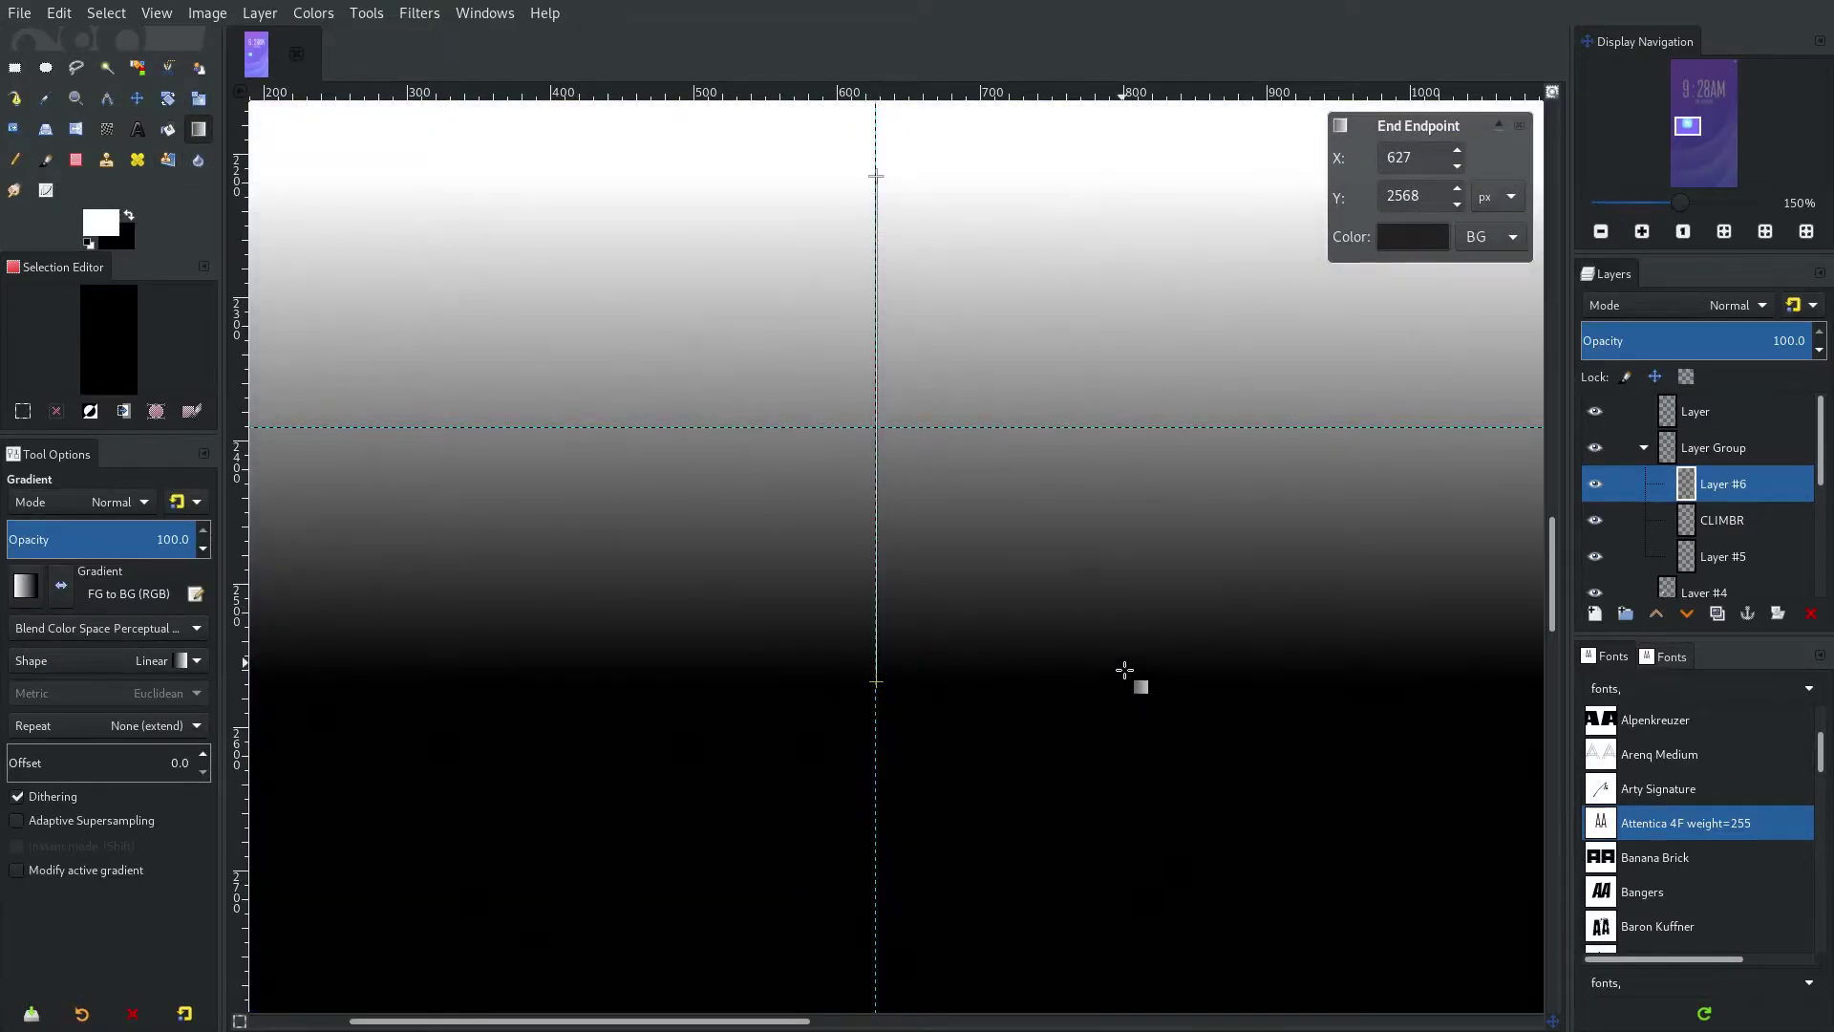
{"action": "key", "text": "Return"}
{"action": "left_click", "coordinate": [1725, 303]}
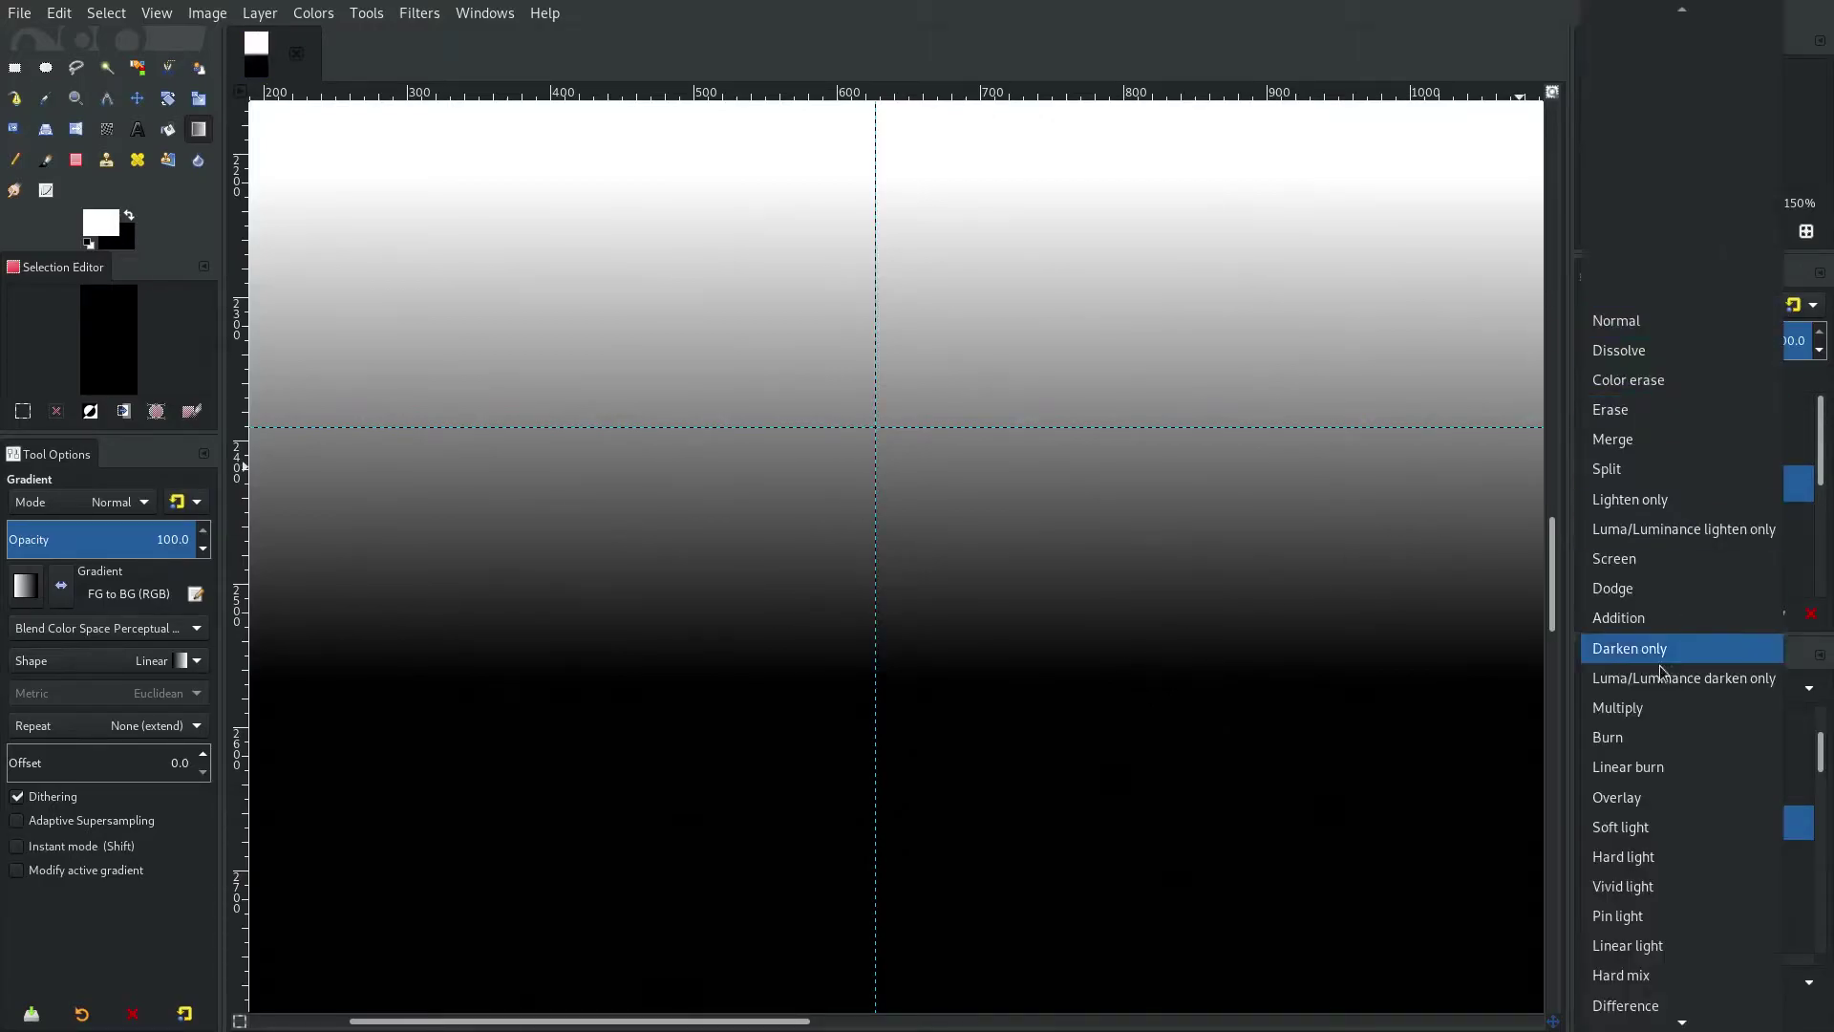
{"action": "left_click", "coordinate": [1679, 798]}
{"action": "key", "text": "1"}
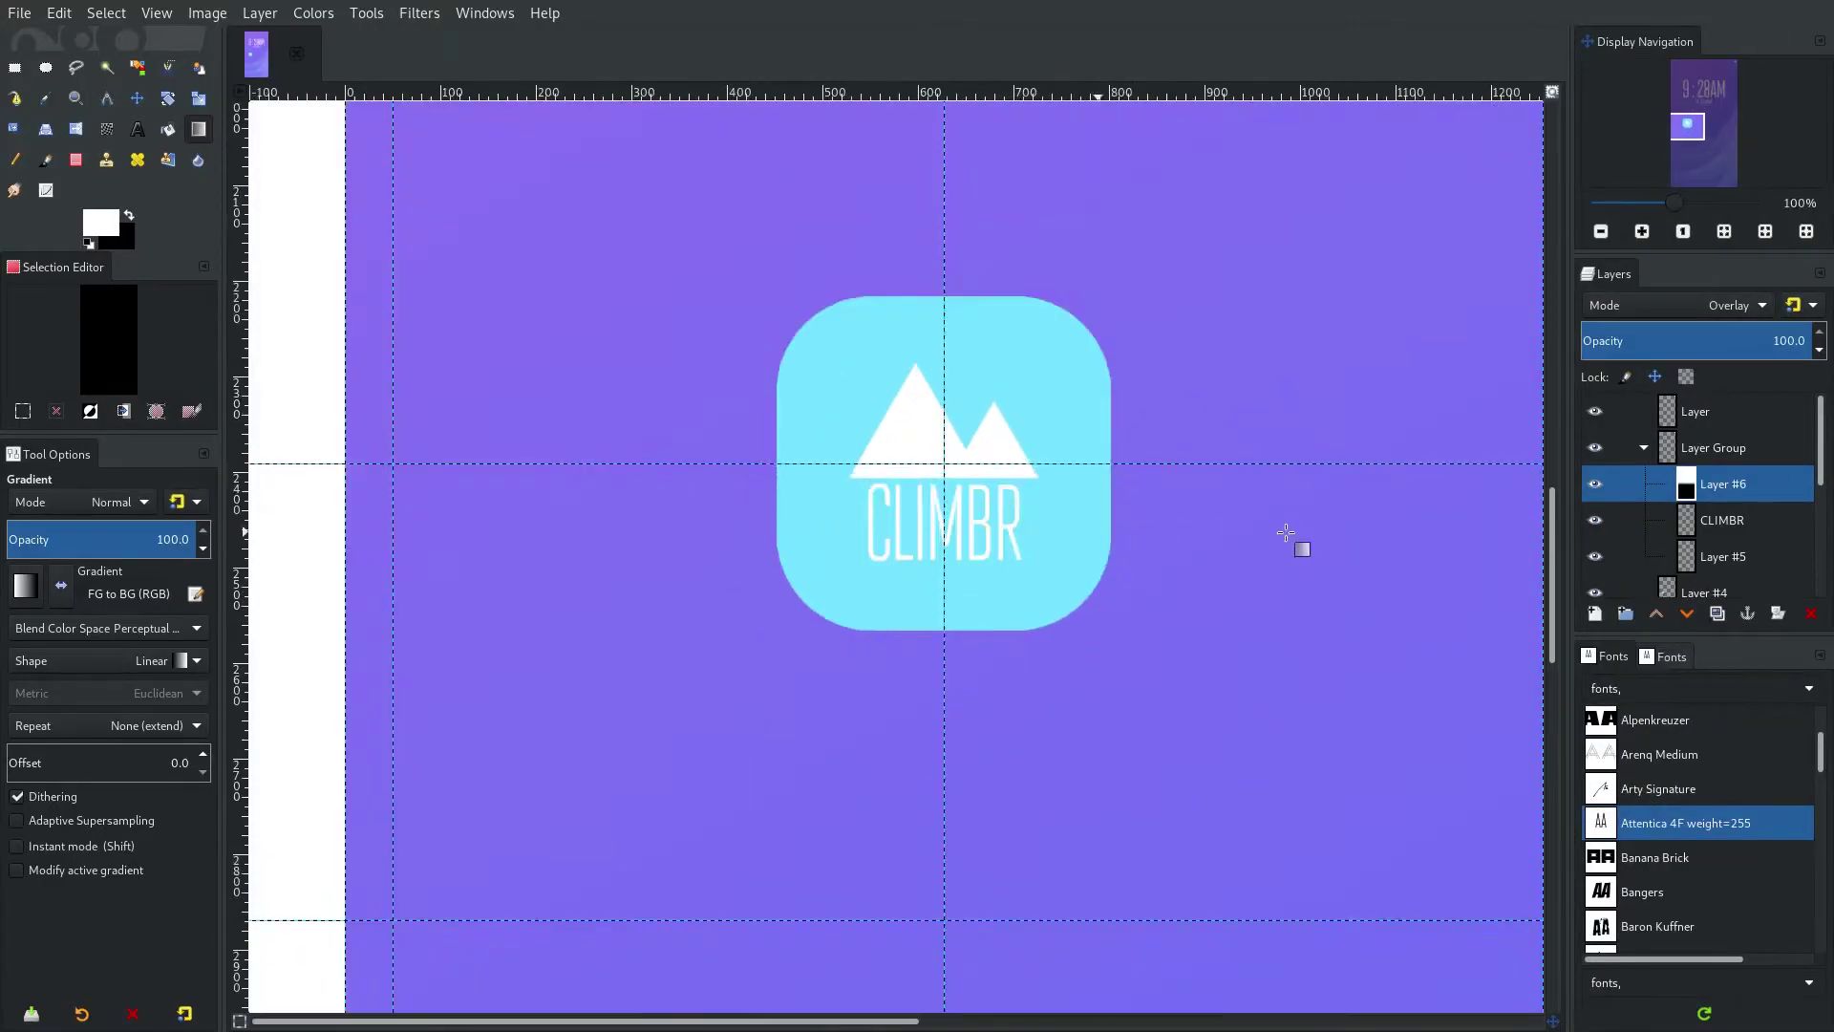
Move the gradient layer below the CLIMBR text layer and toggle the layers' visibility to identify them.
{"action": "left_click_drag", "start_coordinate": [1749, 503], "coordinate": [1597, 540]}
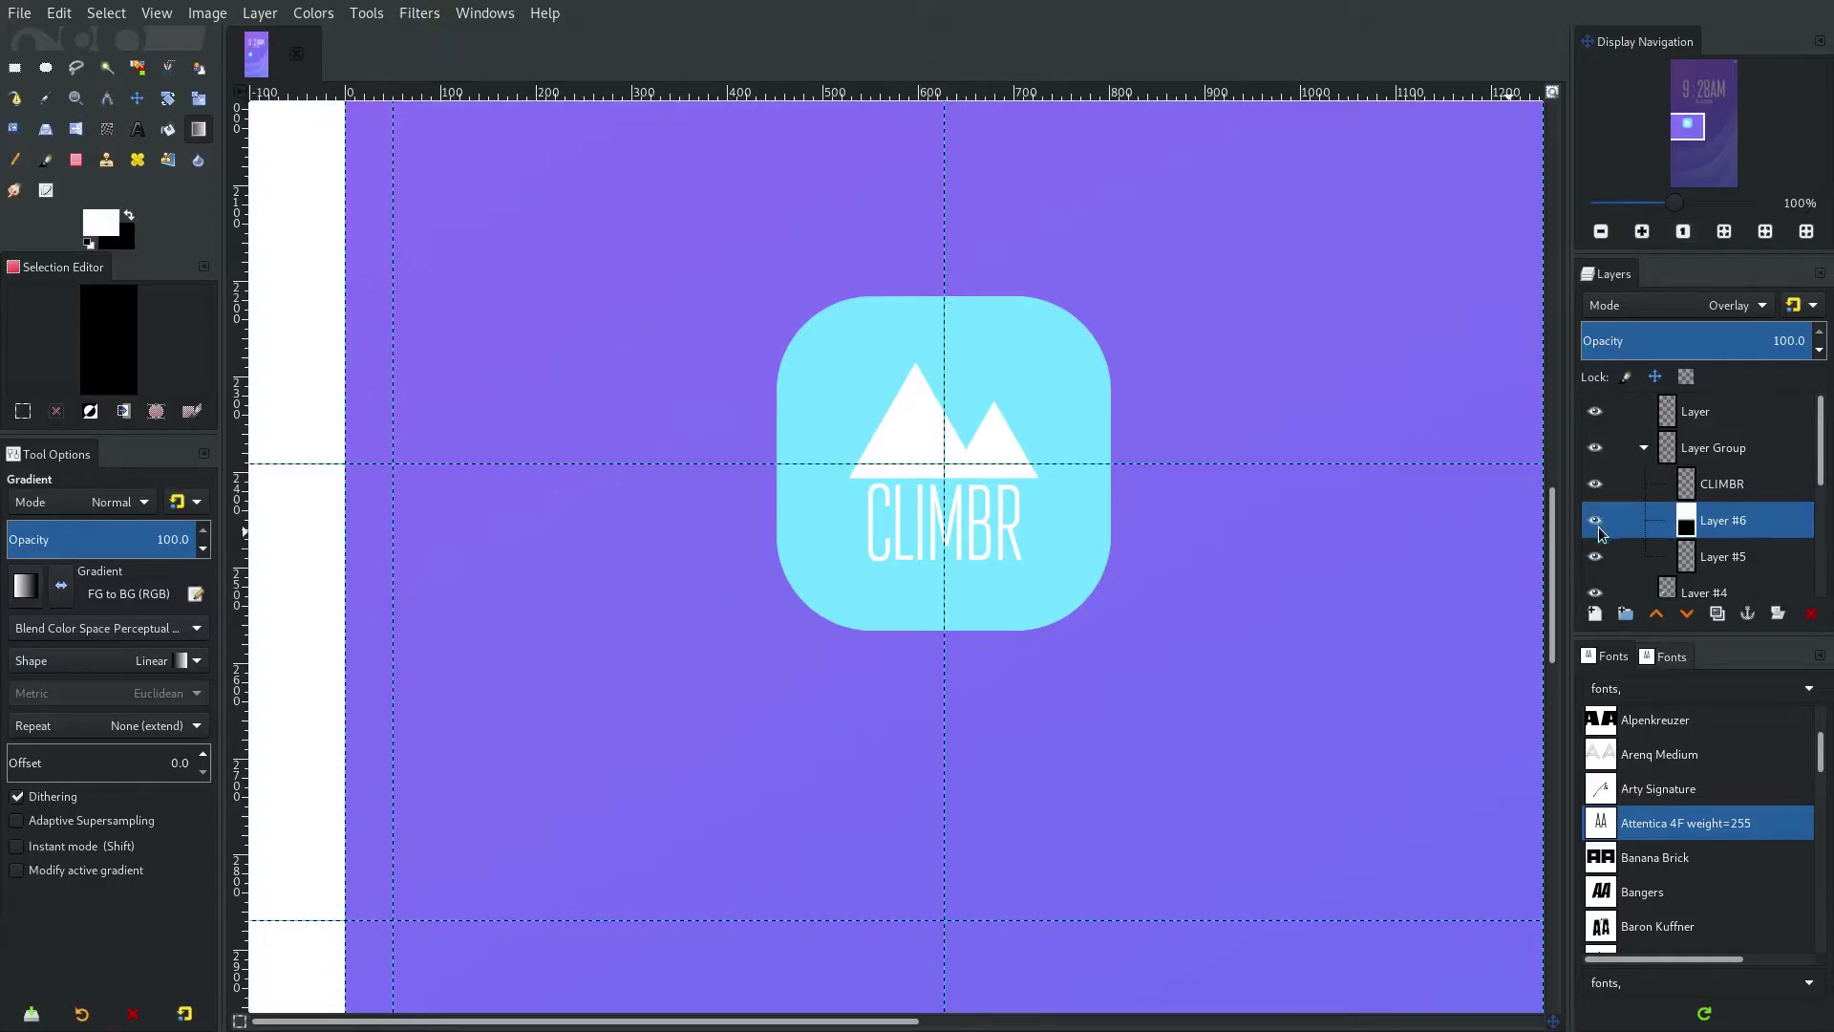
{"action": "left_click", "coordinate": [1595, 484]}
{"action": "left_click", "coordinate": [1595, 485]}
{"action": "left_click", "coordinate": [1595, 557]}
{"action": "left_click", "coordinate": [1595, 557]}
{"action": "left_click", "coordinate": [1595, 556]}
{"action": "left_click", "coordinate": [1595, 557]}
Move the cyan square layer into the logo group at the bottom of its stack.
{"action": "scroll", "coordinate": [1595, 557], "scroll_direction": "down", "scroll_amount": 1}
{"action": "left_click", "coordinate": [1595, 559]}
{"action": "left_click", "coordinate": [1595, 559]}
{"action": "left_click", "coordinate": [1709, 556]}
{"action": "left_click", "coordinate": [1595, 558]}
{"action": "left_click", "coordinate": [1595, 559]}
{"action": "left_click", "coordinate": [1595, 559]}
{"action": "left_click", "coordinate": [1595, 559]}
Place the gradient layer between the mountain and the cyan square layers and set its opacity to 58.7.
{"action": "left_click", "coordinate": [1595, 486]}
{"action": "left_click_drag", "start_coordinate": [1743, 497], "coordinate": [1729, 523]}
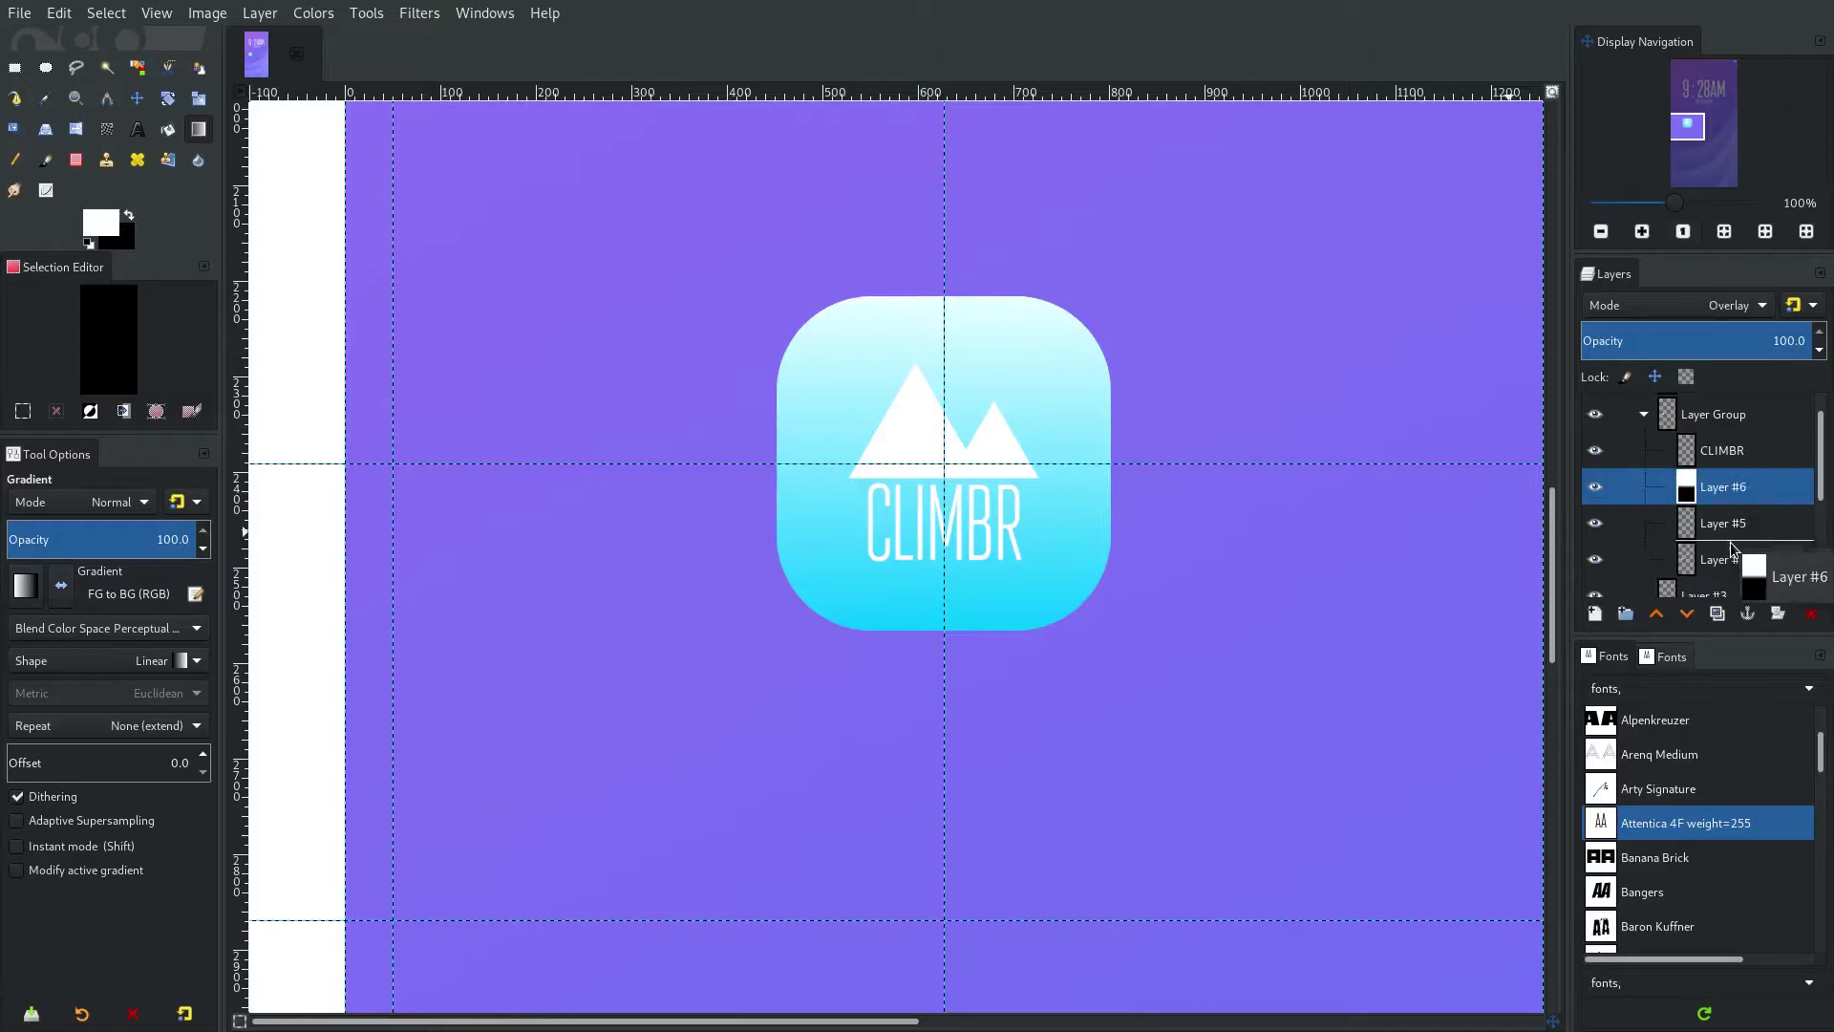
{"action": "left_click_drag", "start_coordinate": [1625, 323], "coordinate": [1717, 337]}
{"action": "scroll", "coordinate": [1058, 585], "scroll_direction": "down", "scroll_amount": 4}
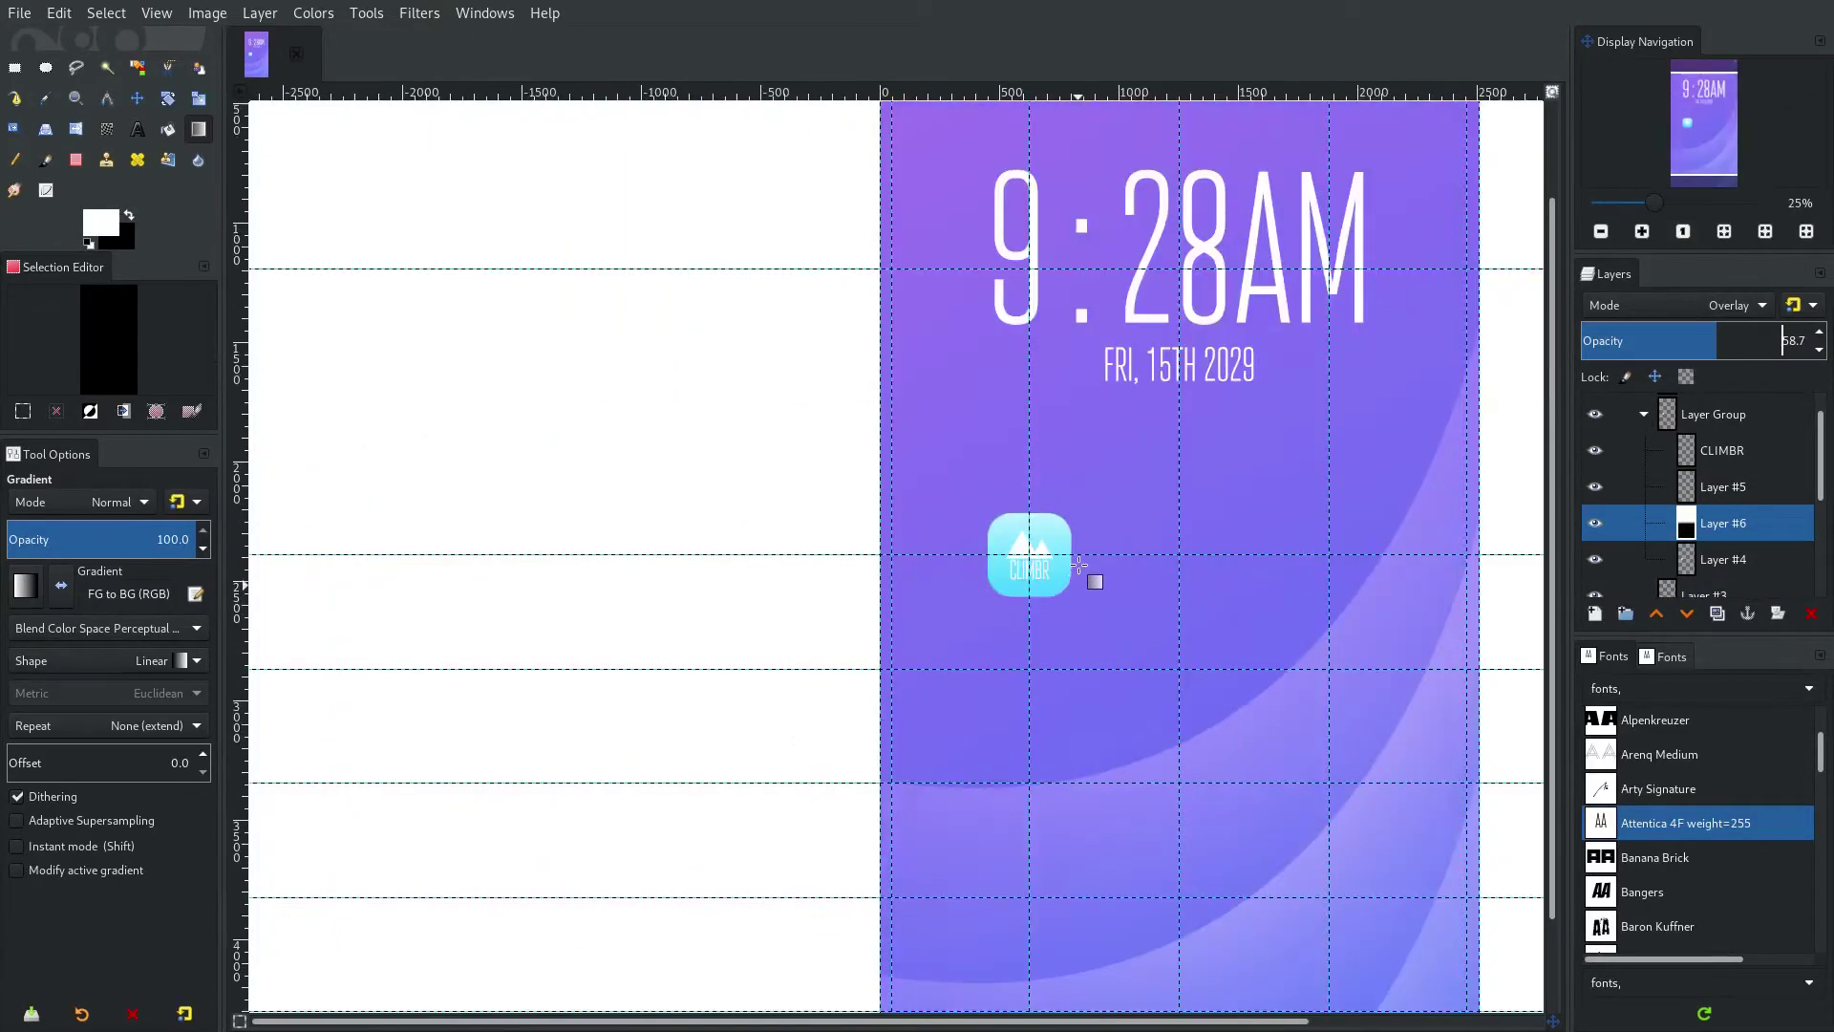
{"action": "scroll", "coordinate": [1078, 566], "scroll_direction": "up", "scroll_amount": 4}
Apply Color to Alpha to the gradient layer with white as the colour made transparent.
{"action": "left_click", "coordinate": [260, 13]}
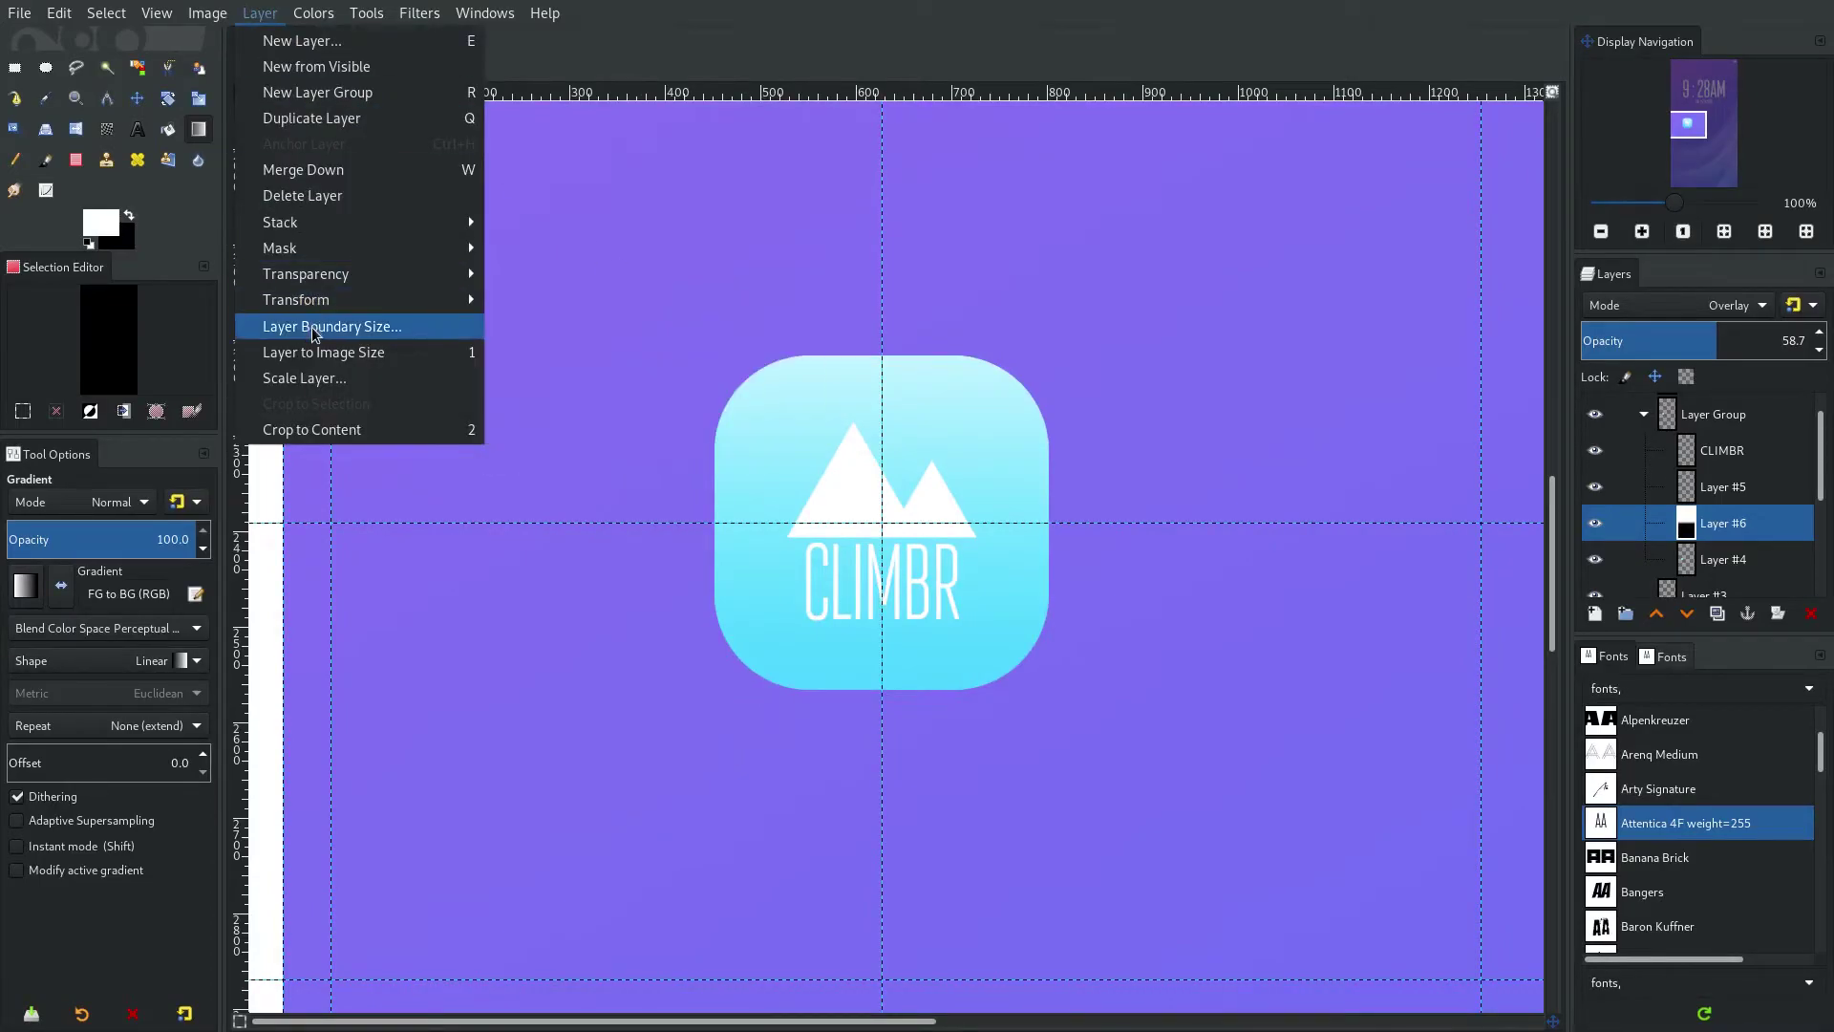
{"action": "mouse_move", "coordinate": [321, 276]}
{"action": "left_click", "coordinate": [559, 325]}
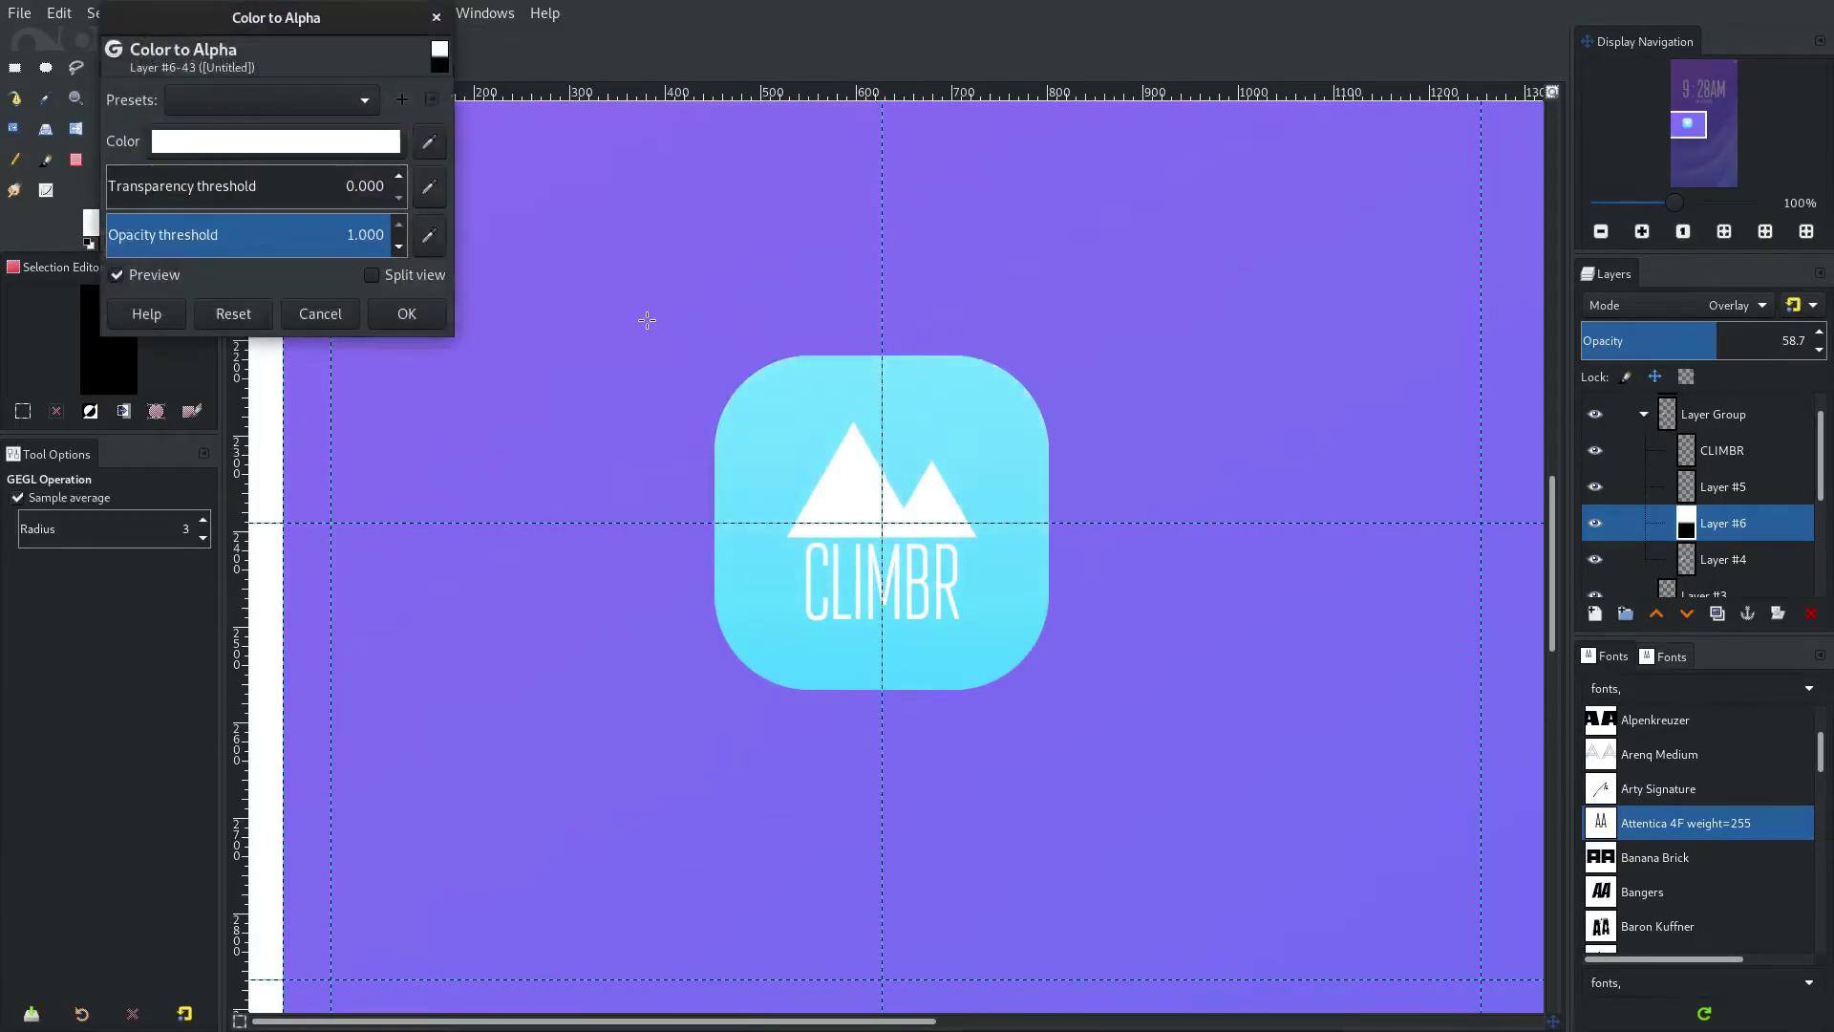
{"action": "left_click", "coordinate": [273, 145]}
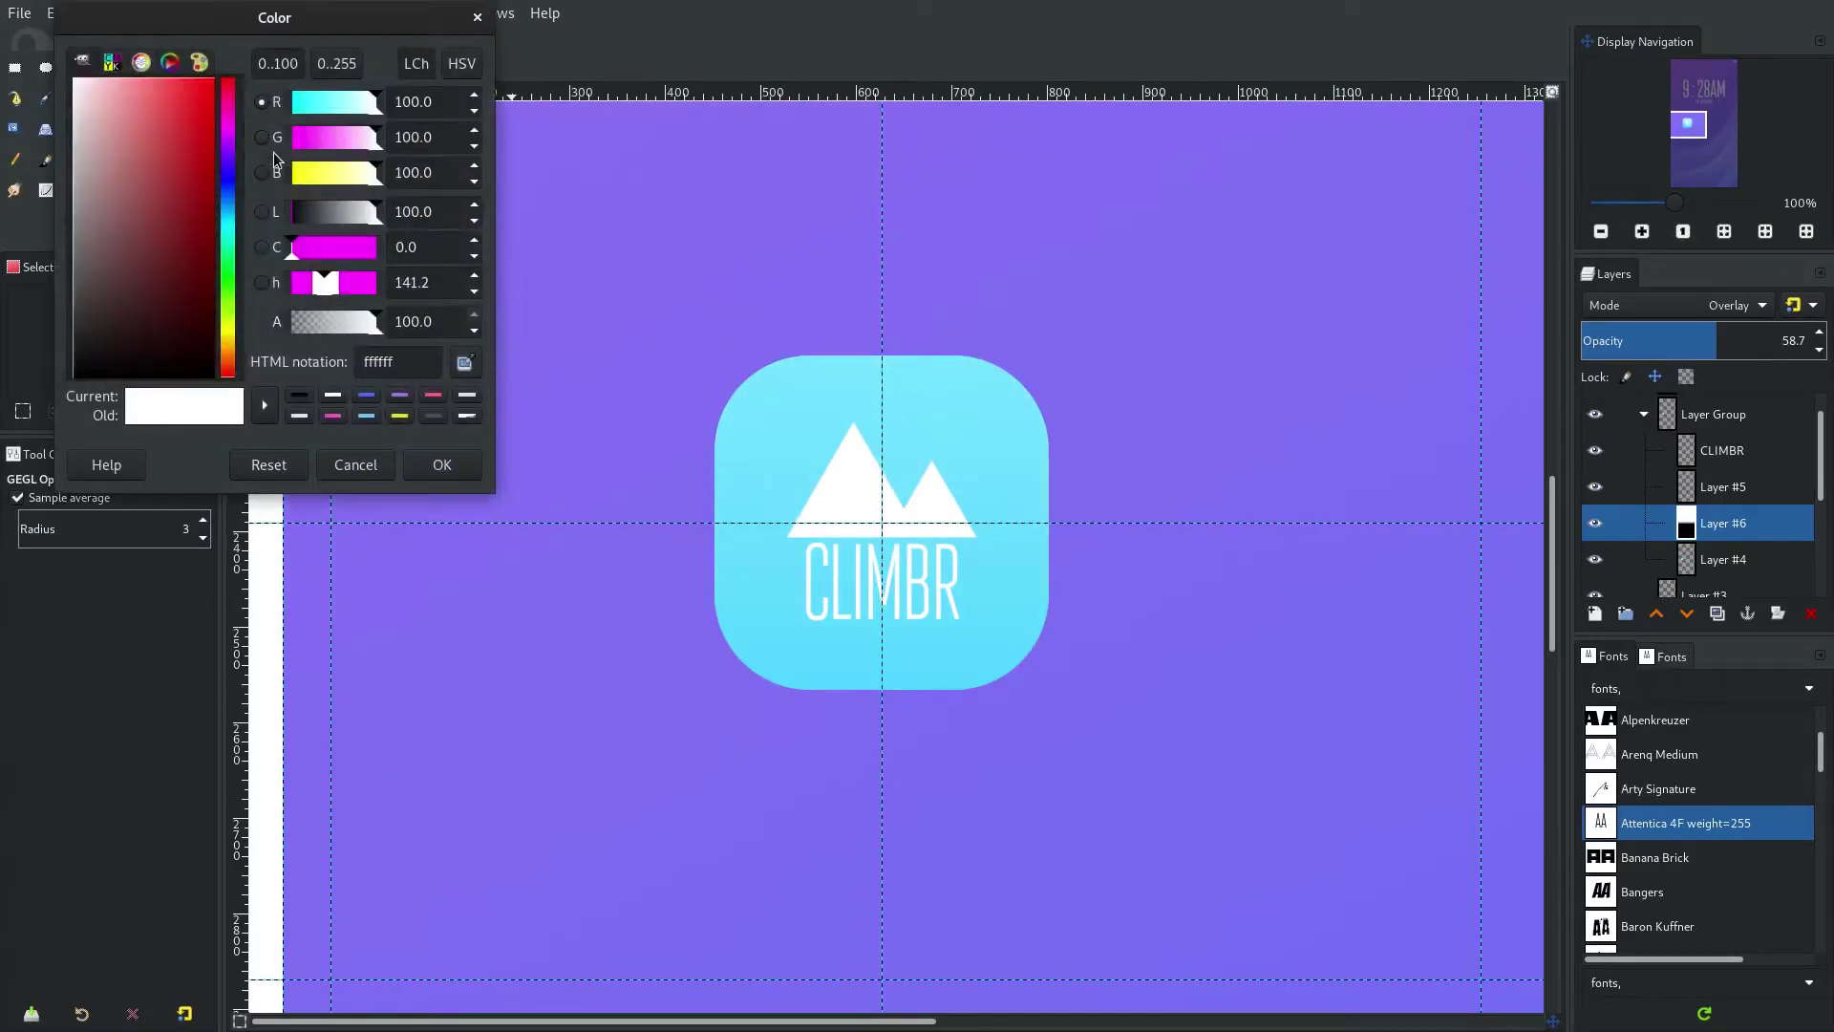
{"action": "left_click", "coordinate": [410, 455]}
{"action": "left_click", "coordinate": [397, 325]}
Set the gradient layer's opacity to 100 and compare the icon with and without it.
{"action": "left_click_drag", "start_coordinate": [1719, 341], "coordinate": [1824, 334]}
{"action": "scroll", "coordinate": [992, 499], "scroll_direction": "down", "scroll_amount": 1}
{"action": "scroll", "coordinate": [993, 498], "scroll_direction": "down", "scroll_amount": 2}
{"action": "scroll", "coordinate": [978, 543], "scroll_direction": "up", "scroll_amount": 3}
{"action": "left_click", "coordinate": [1595, 523]}
{"action": "left_click", "coordinate": [1595, 523]}
{"action": "scroll", "coordinate": [984, 396], "scroll_direction": "down", "scroll_amount": 3}
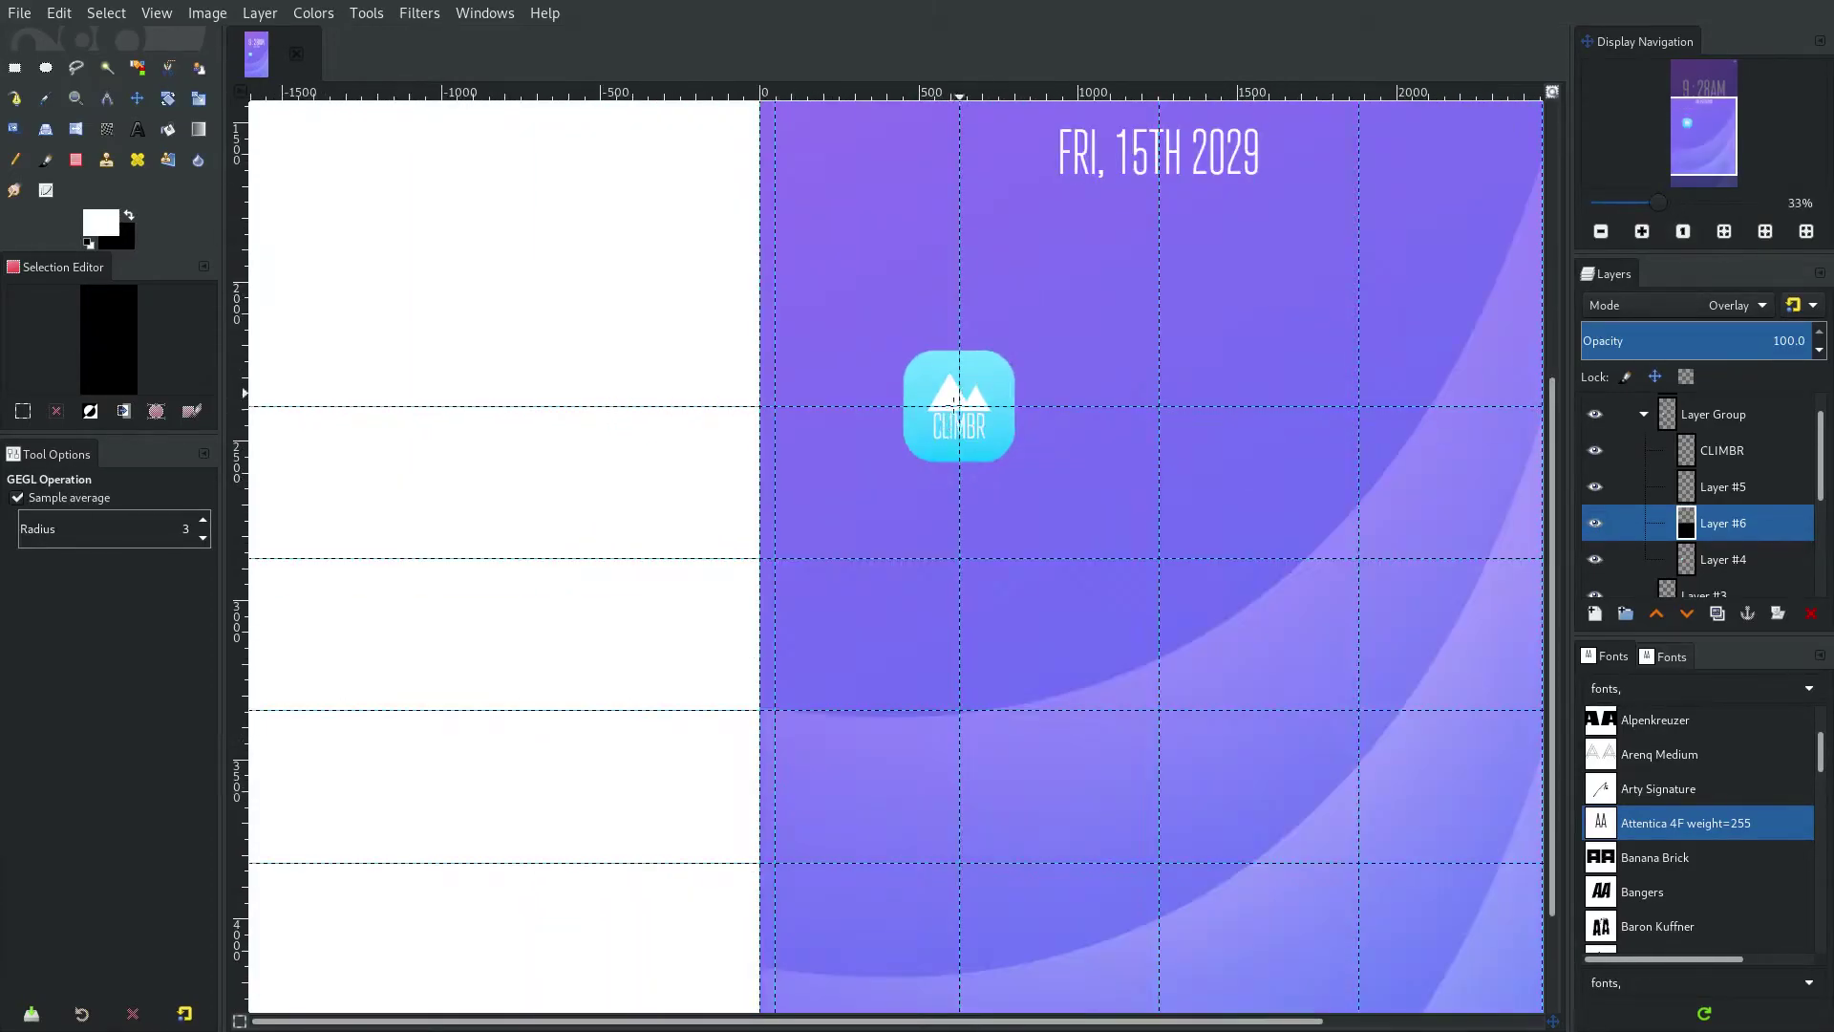
{"action": "scroll", "coordinate": [950, 420], "scroll_direction": "up", "scroll_amount": 5}
{"action": "left_click_drag", "start_coordinate": [1255, 493], "coordinate": [1111, 576]}
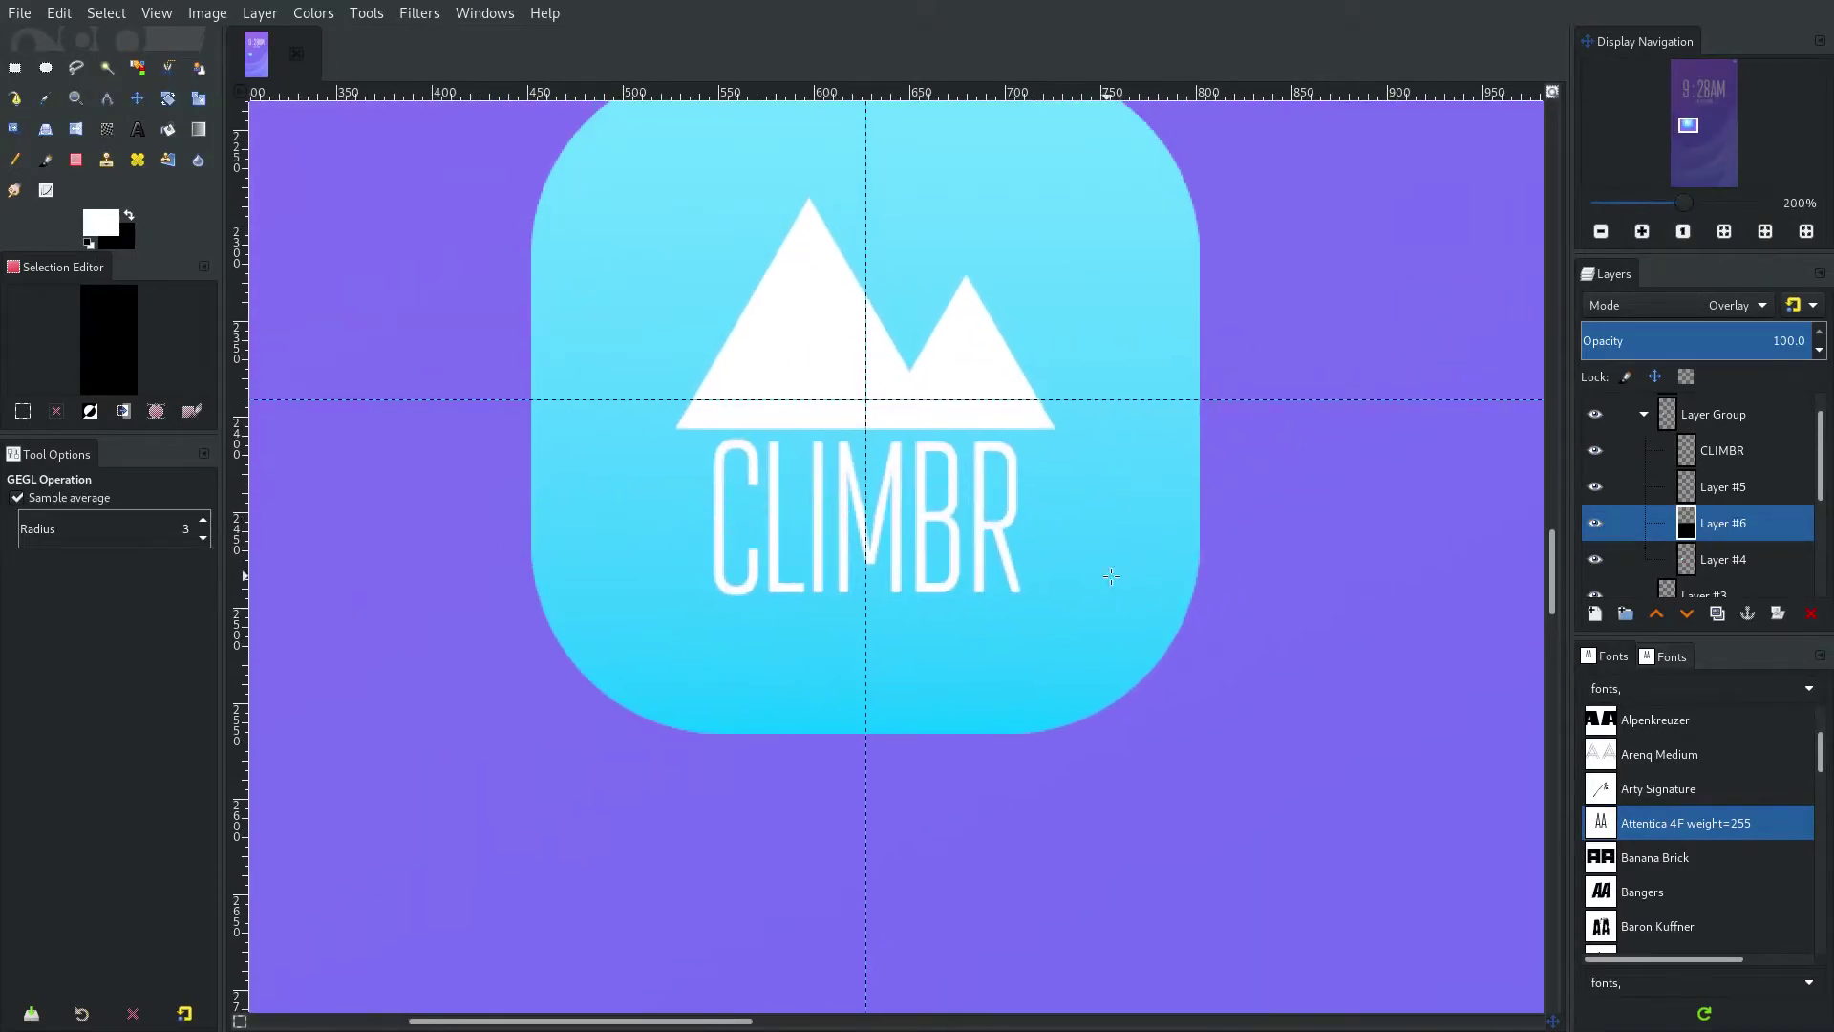
Duplicate the cyan rounded square layer inside the group.
{"action": "left_click", "coordinate": [1705, 564]}
{"action": "left_click", "coordinate": [1600, 563]}
{"action": "left_click", "coordinate": [1599, 562]}
{"action": "scroll", "coordinate": [1024, 567], "scroll_direction": "down", "scroll_amount": 8}
{"action": "scroll", "coordinate": [1044, 562], "scroll_direction": "up", "scroll_amount": 7}
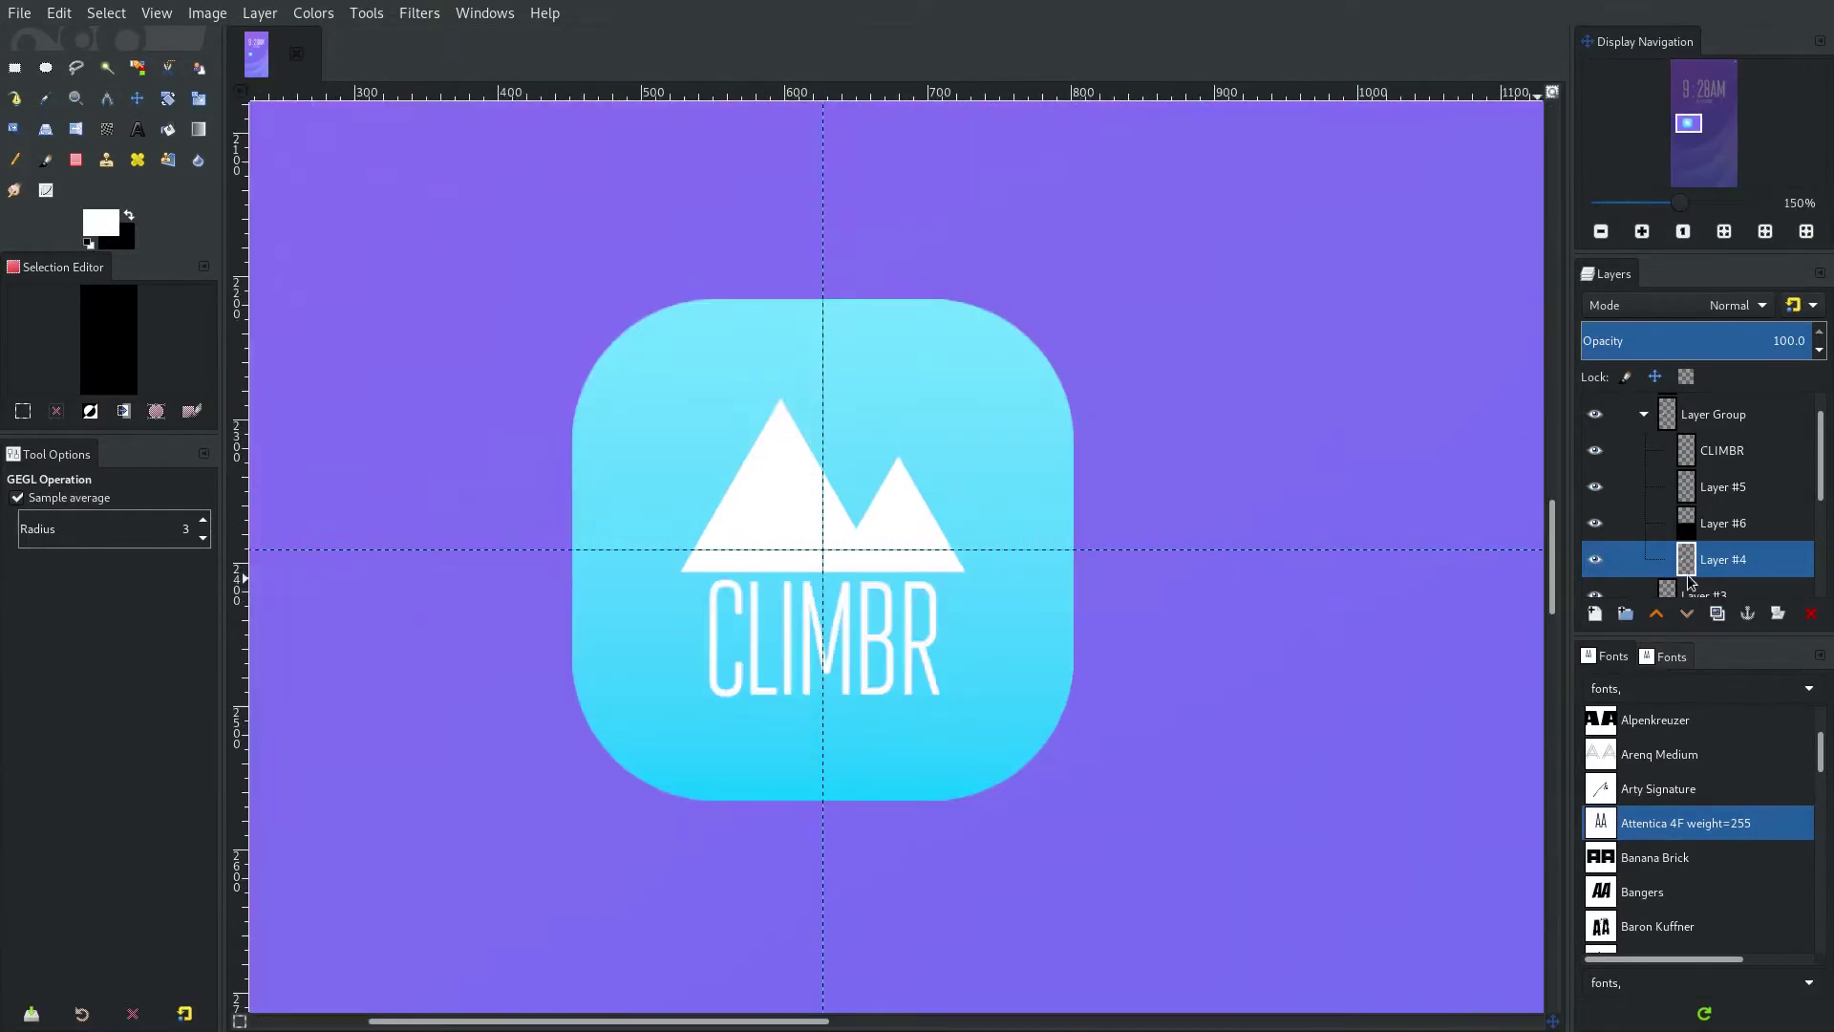
{"action": "left_click", "coordinate": [1595, 560]}
{"action": "left_click", "coordinate": [1595, 561]}
{"action": "right_click", "coordinate": [1591, 563]}
{"action": "left_click", "coordinate": [1732, 230]}
{"action": "scroll", "coordinate": [955, 430], "scroll_direction": "down", "scroll_amount": 3}
Colorize the duplicated square with maximum lightness so it is pure white.
{"action": "left_click", "coordinate": [318, 12]}
{"action": "left_click", "coordinate": [363, 560]}
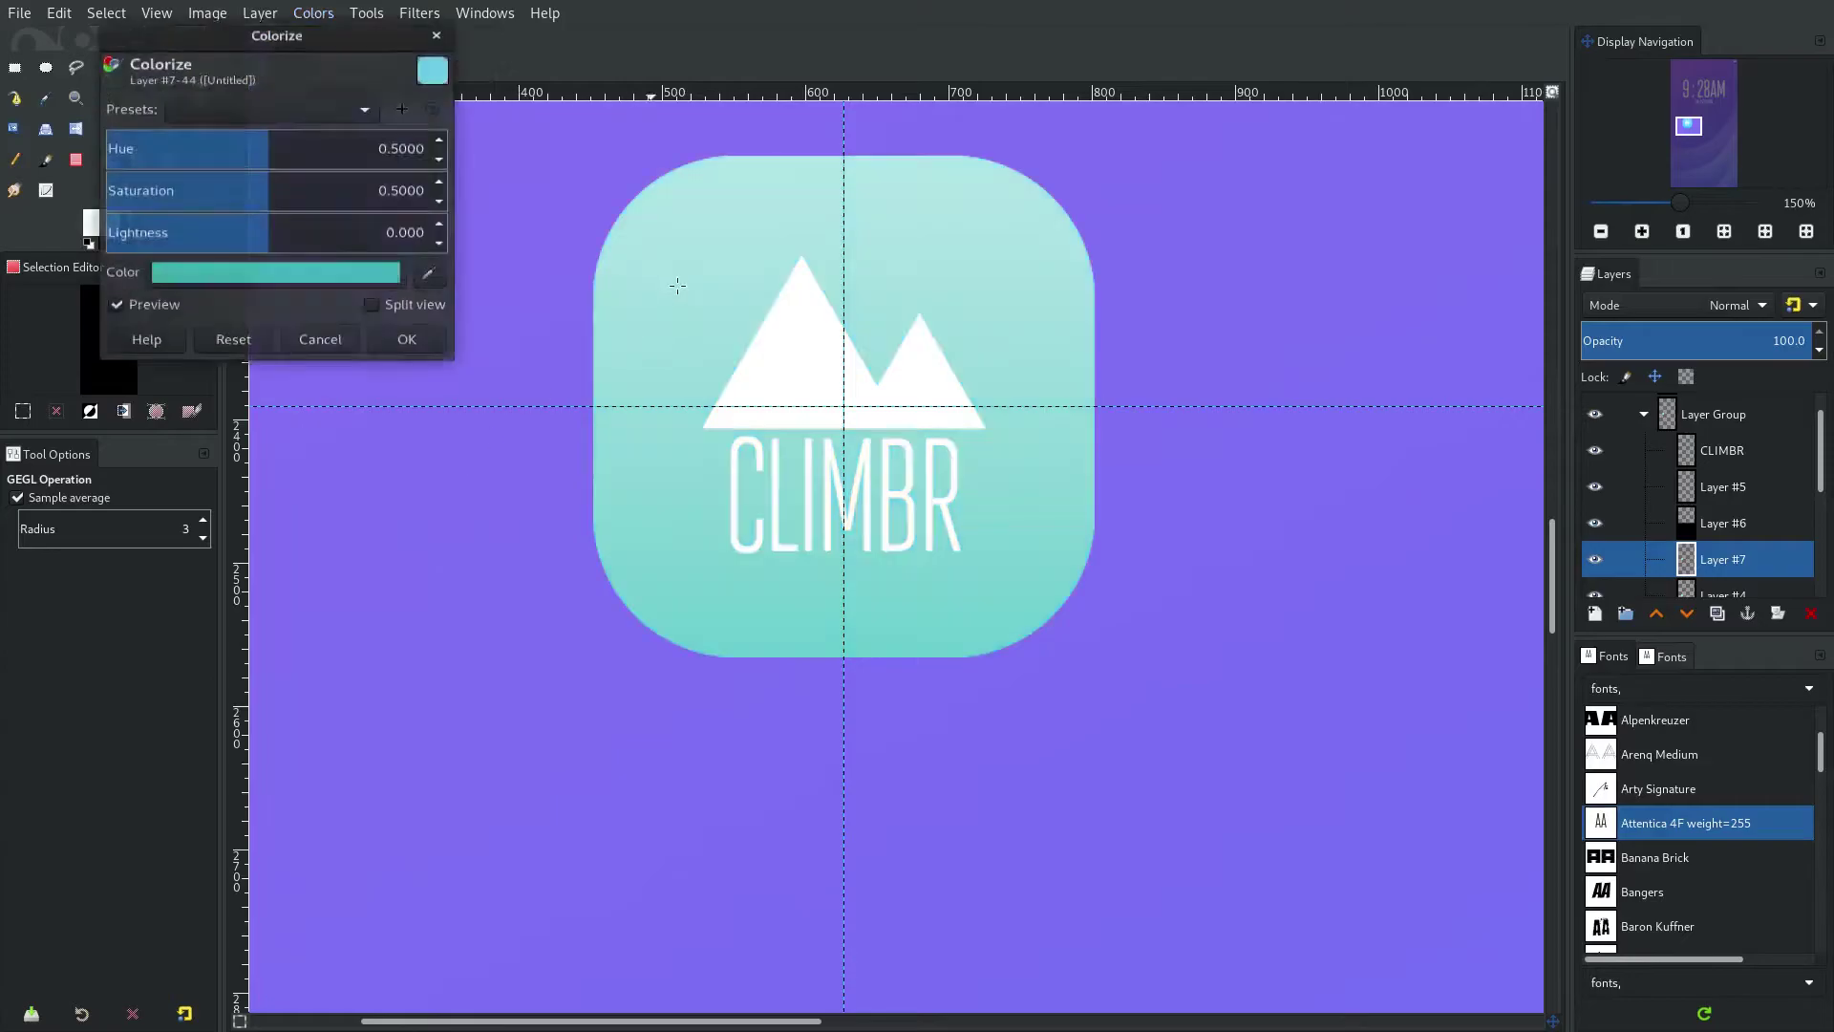
{"action": "left_click_drag", "start_coordinate": [287, 238], "coordinate": [450, 340]}
{"action": "left_click", "coordinate": [406, 356]}
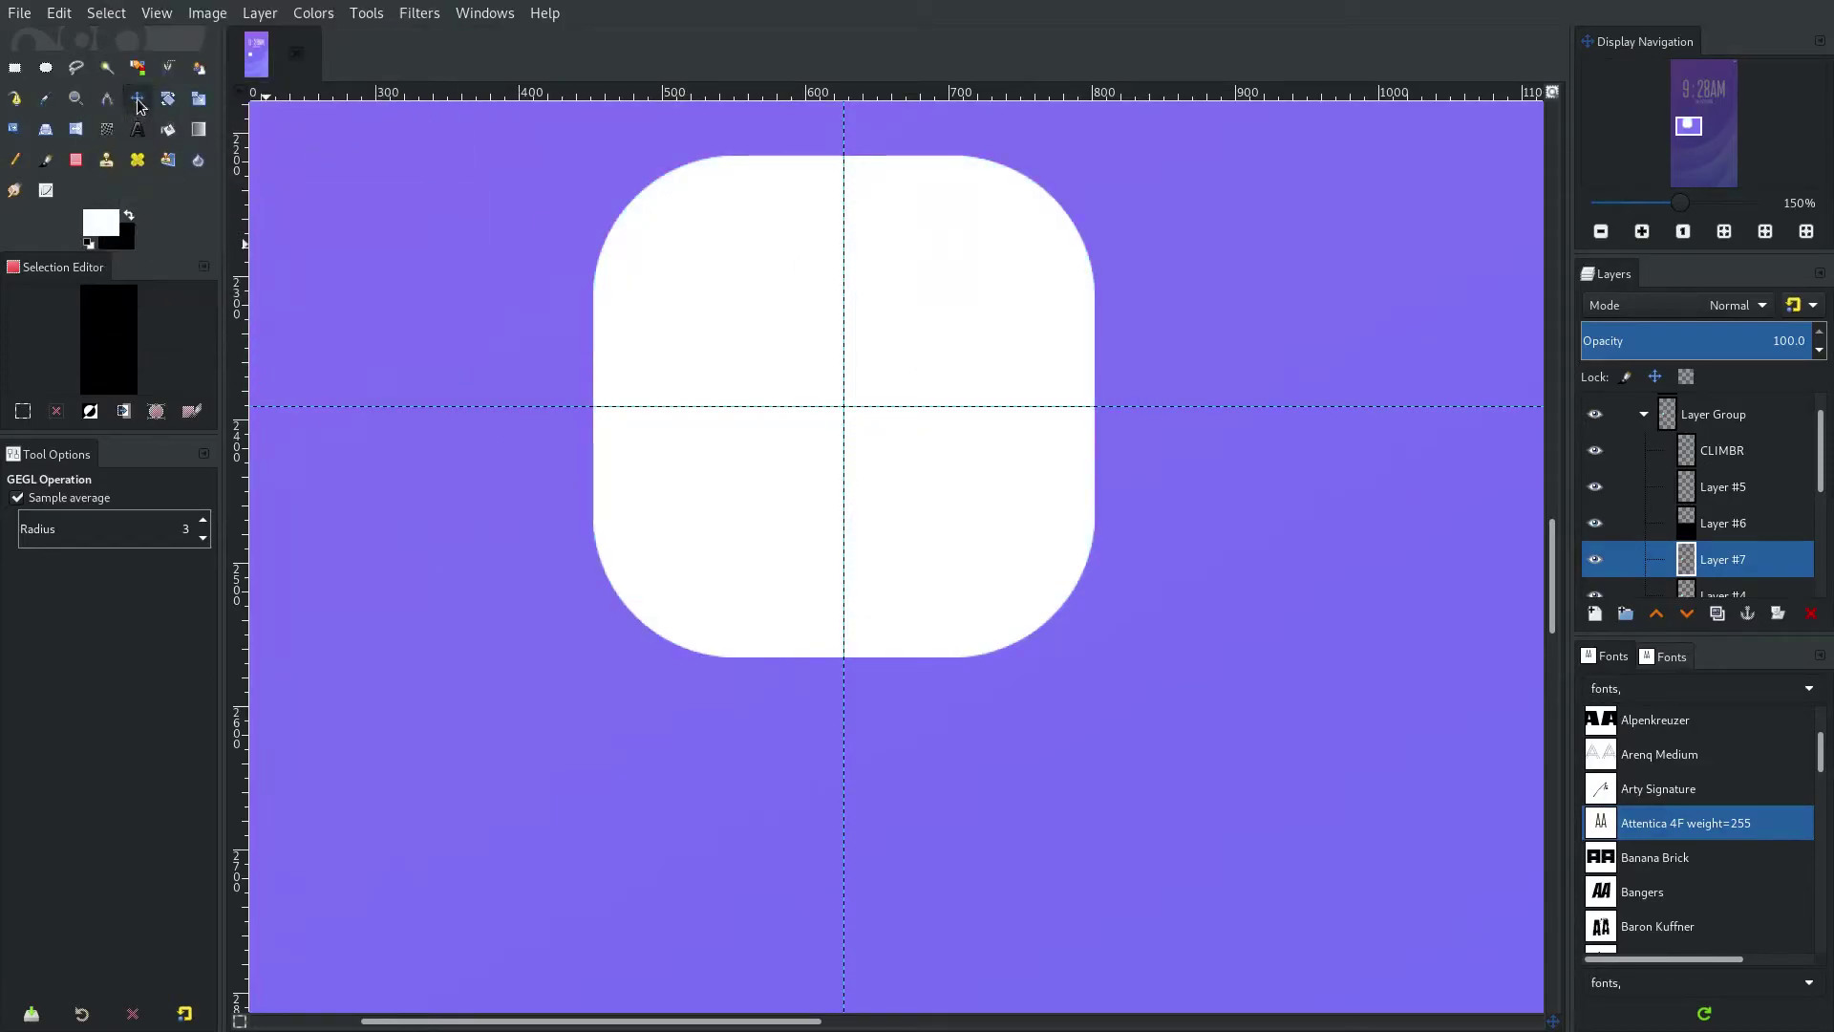
Shift the white square slightly upward and blend it in Overlay mode at 27.3 opacity.
{"action": "left_click", "coordinate": [138, 100]}
{"action": "left_click_drag", "start_coordinate": [1040, 357], "coordinate": [1039, 337]}
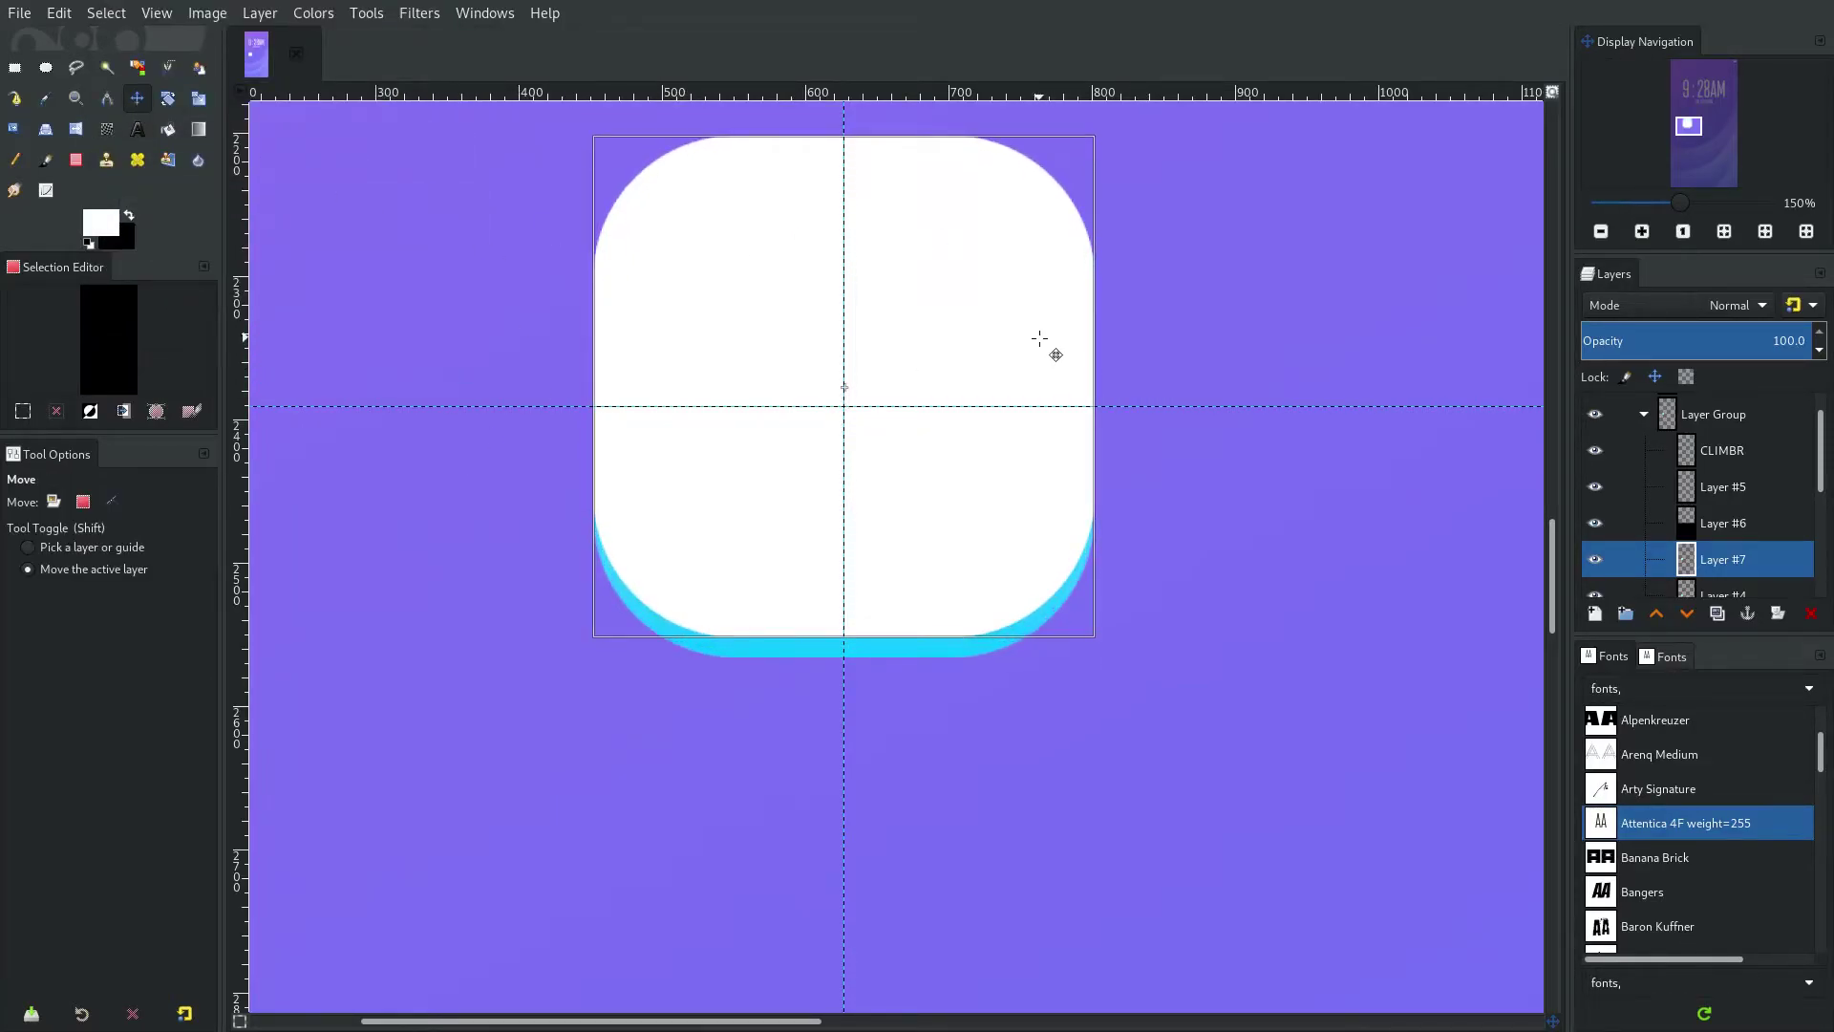
{"action": "left_click", "coordinate": [1706, 306]}
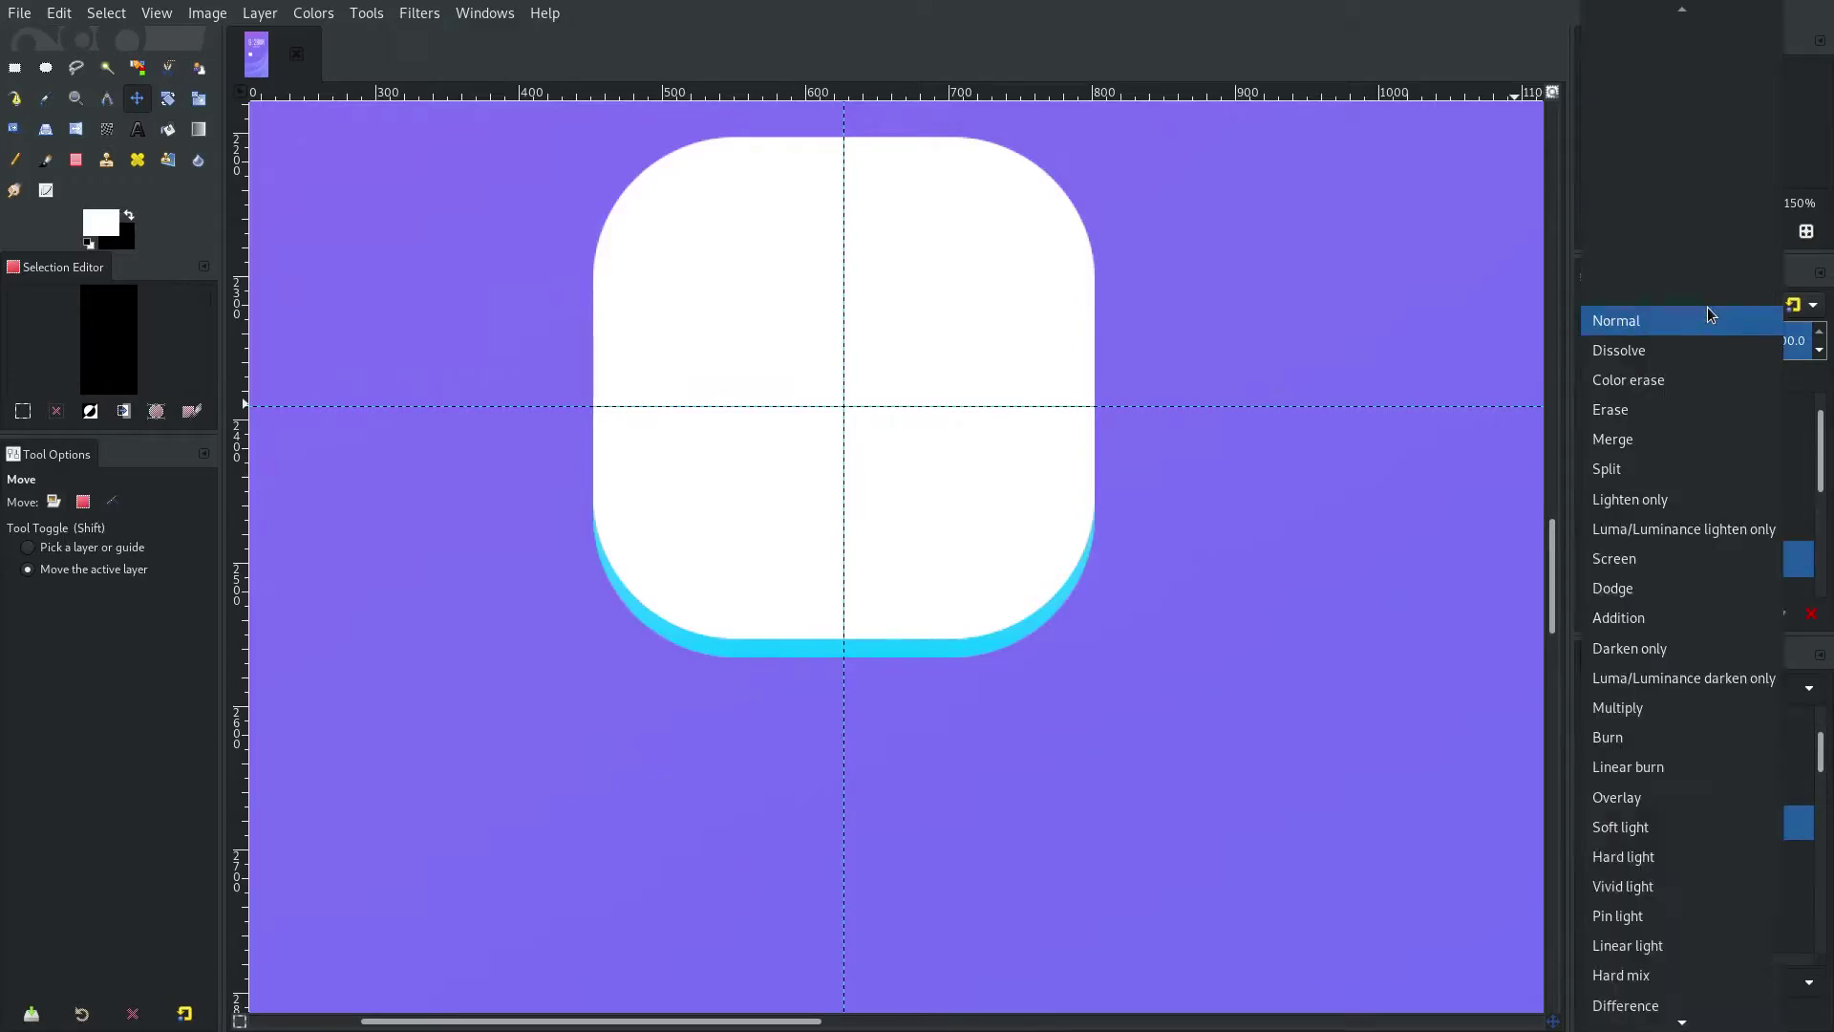
{"action": "left_click", "coordinate": [1700, 793]}
{"action": "left_click", "coordinate": [1611, 332]}
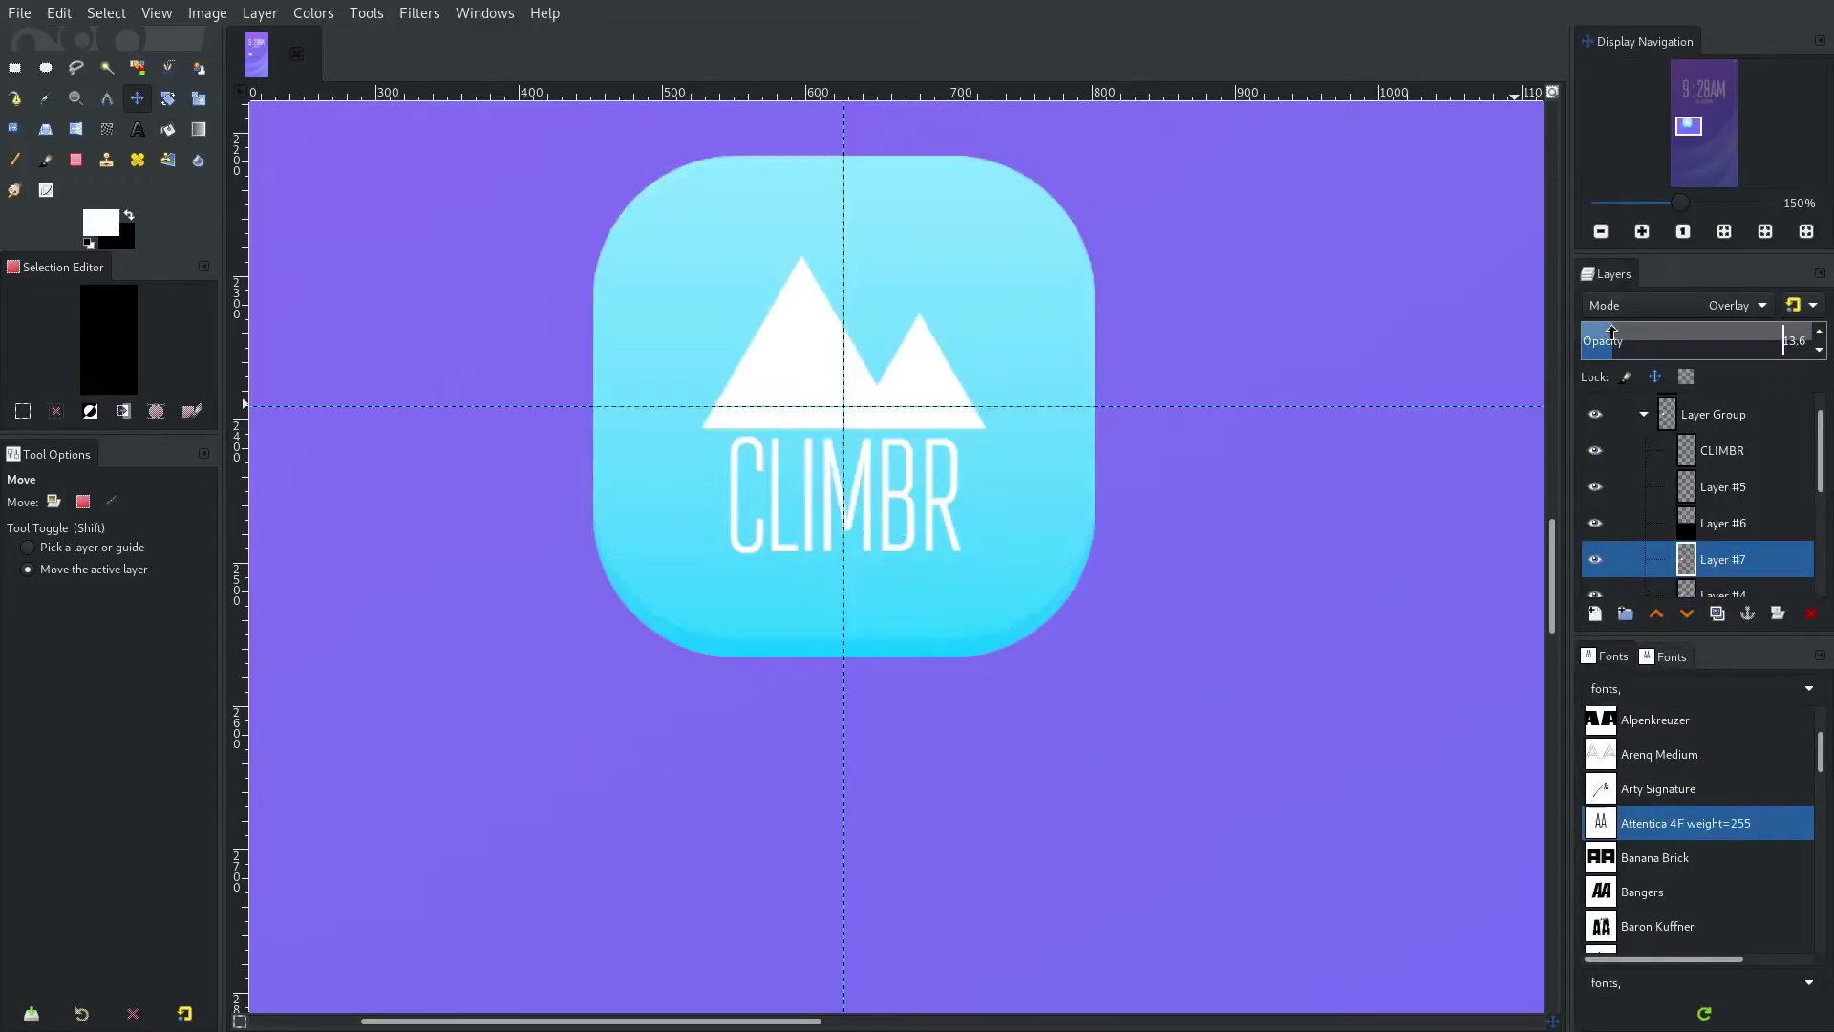
{"action": "left_click_drag", "start_coordinate": [1611, 332], "coordinate": [1646, 333]}
Adjust the white overlay's vertical offset to leave a thin darker cyan band along the icon's lower edge.
{"action": "scroll", "coordinate": [730, 688], "scroll_direction": "up", "scroll_amount": 1, "text": "ctrl"}
{"action": "scroll", "coordinate": [824, 690], "scroll_direction": "down", "scroll_amount": 6, "text": "ctrl"}
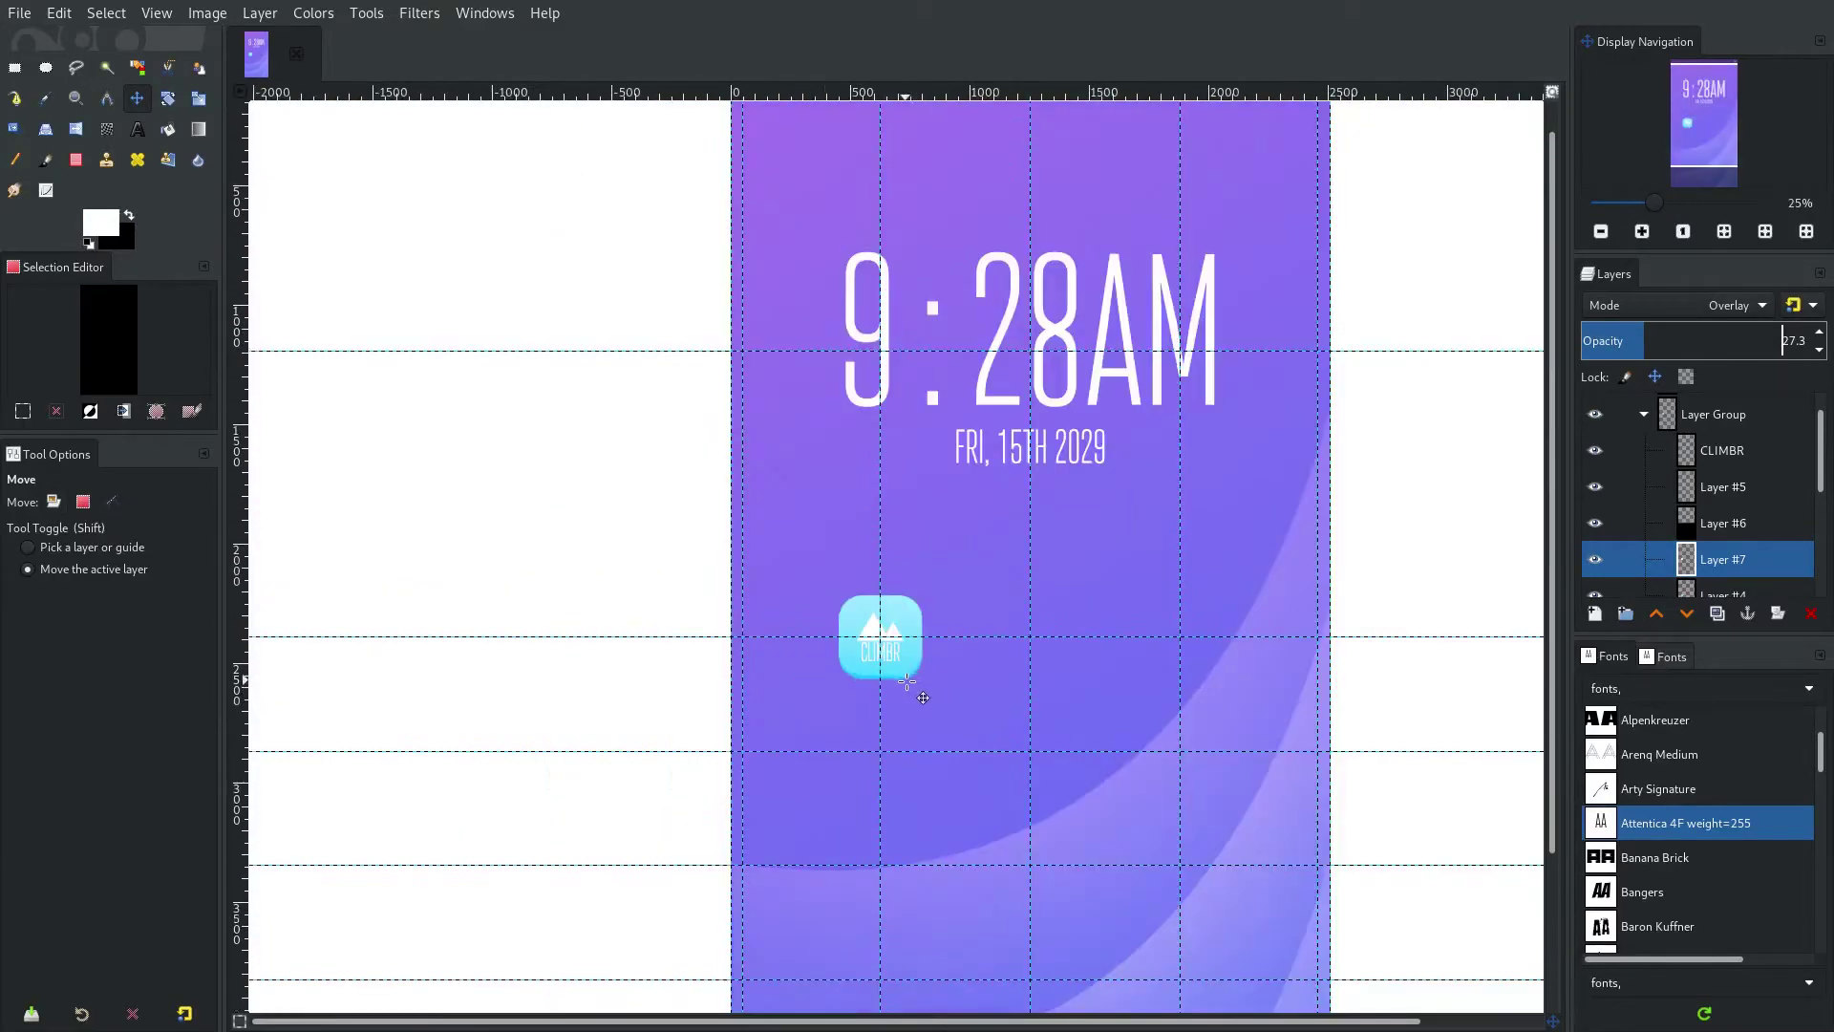
{"action": "scroll", "coordinate": [897, 705], "scroll_direction": "up", "scroll_amount": 6, "text": "ctrl"}
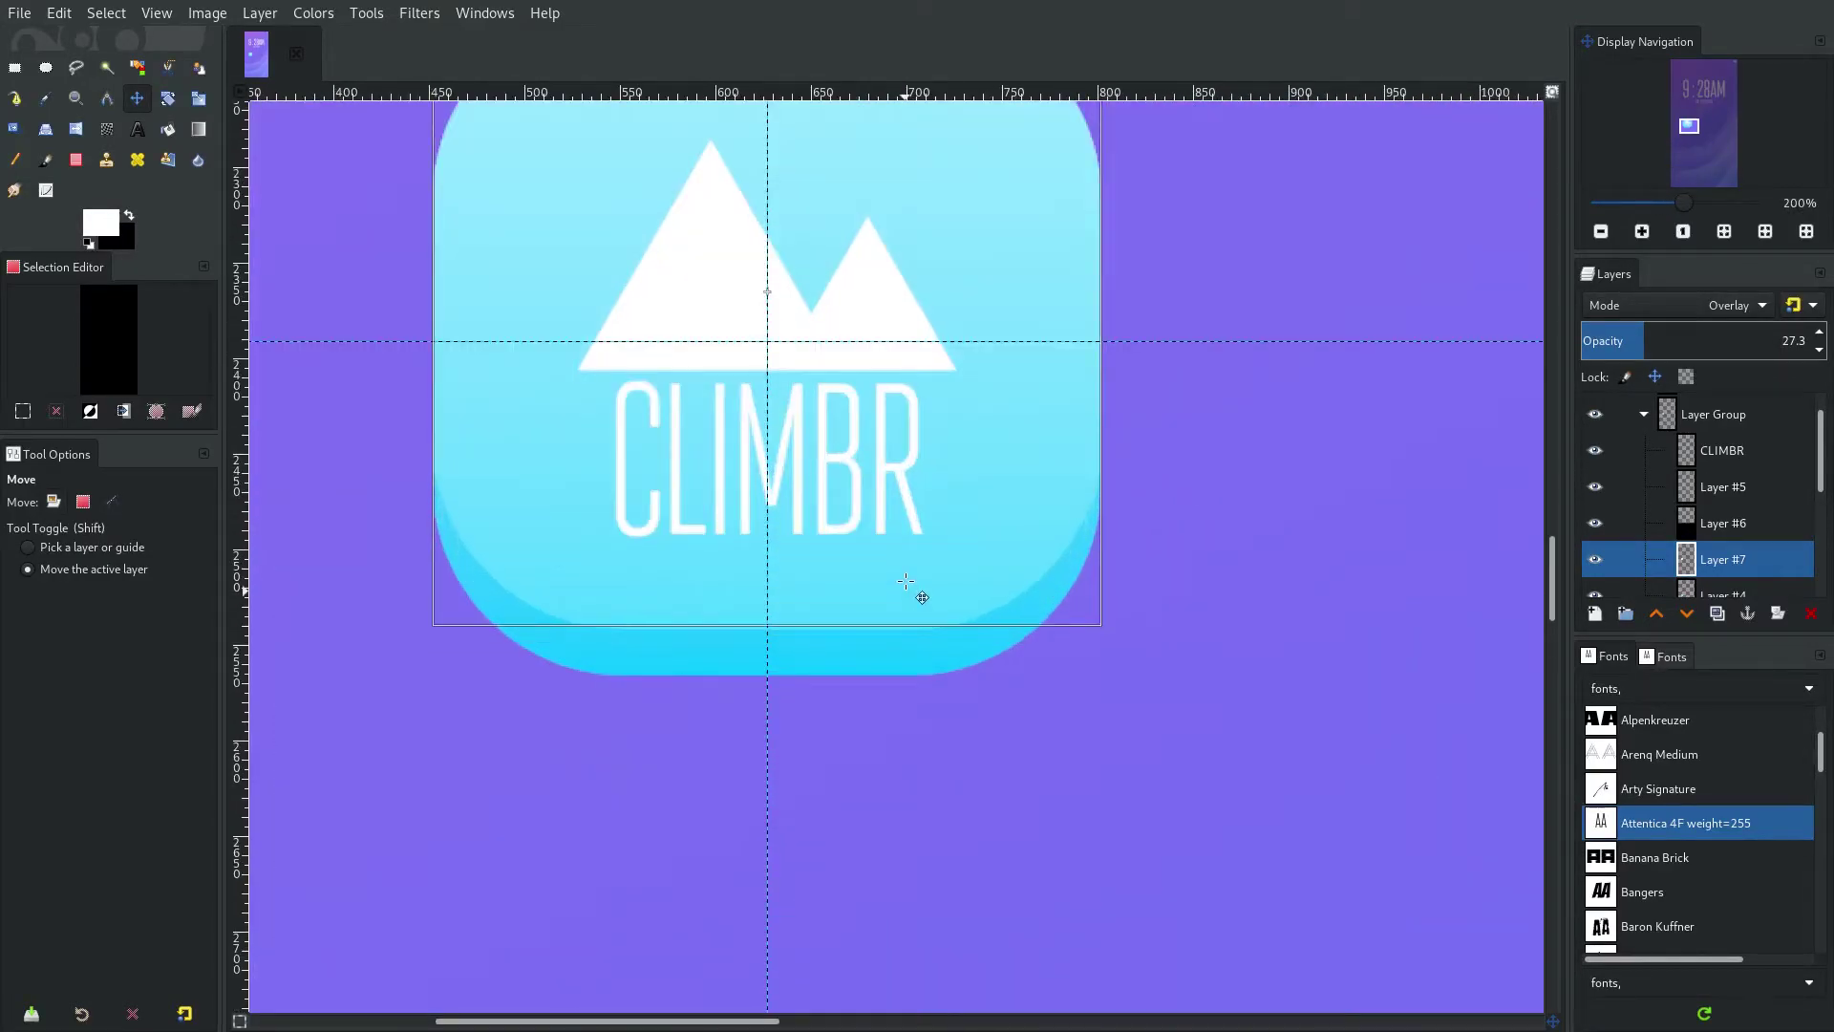
{"action": "scroll", "coordinate": [912, 587], "scroll_direction": "down", "scroll_amount": 4}
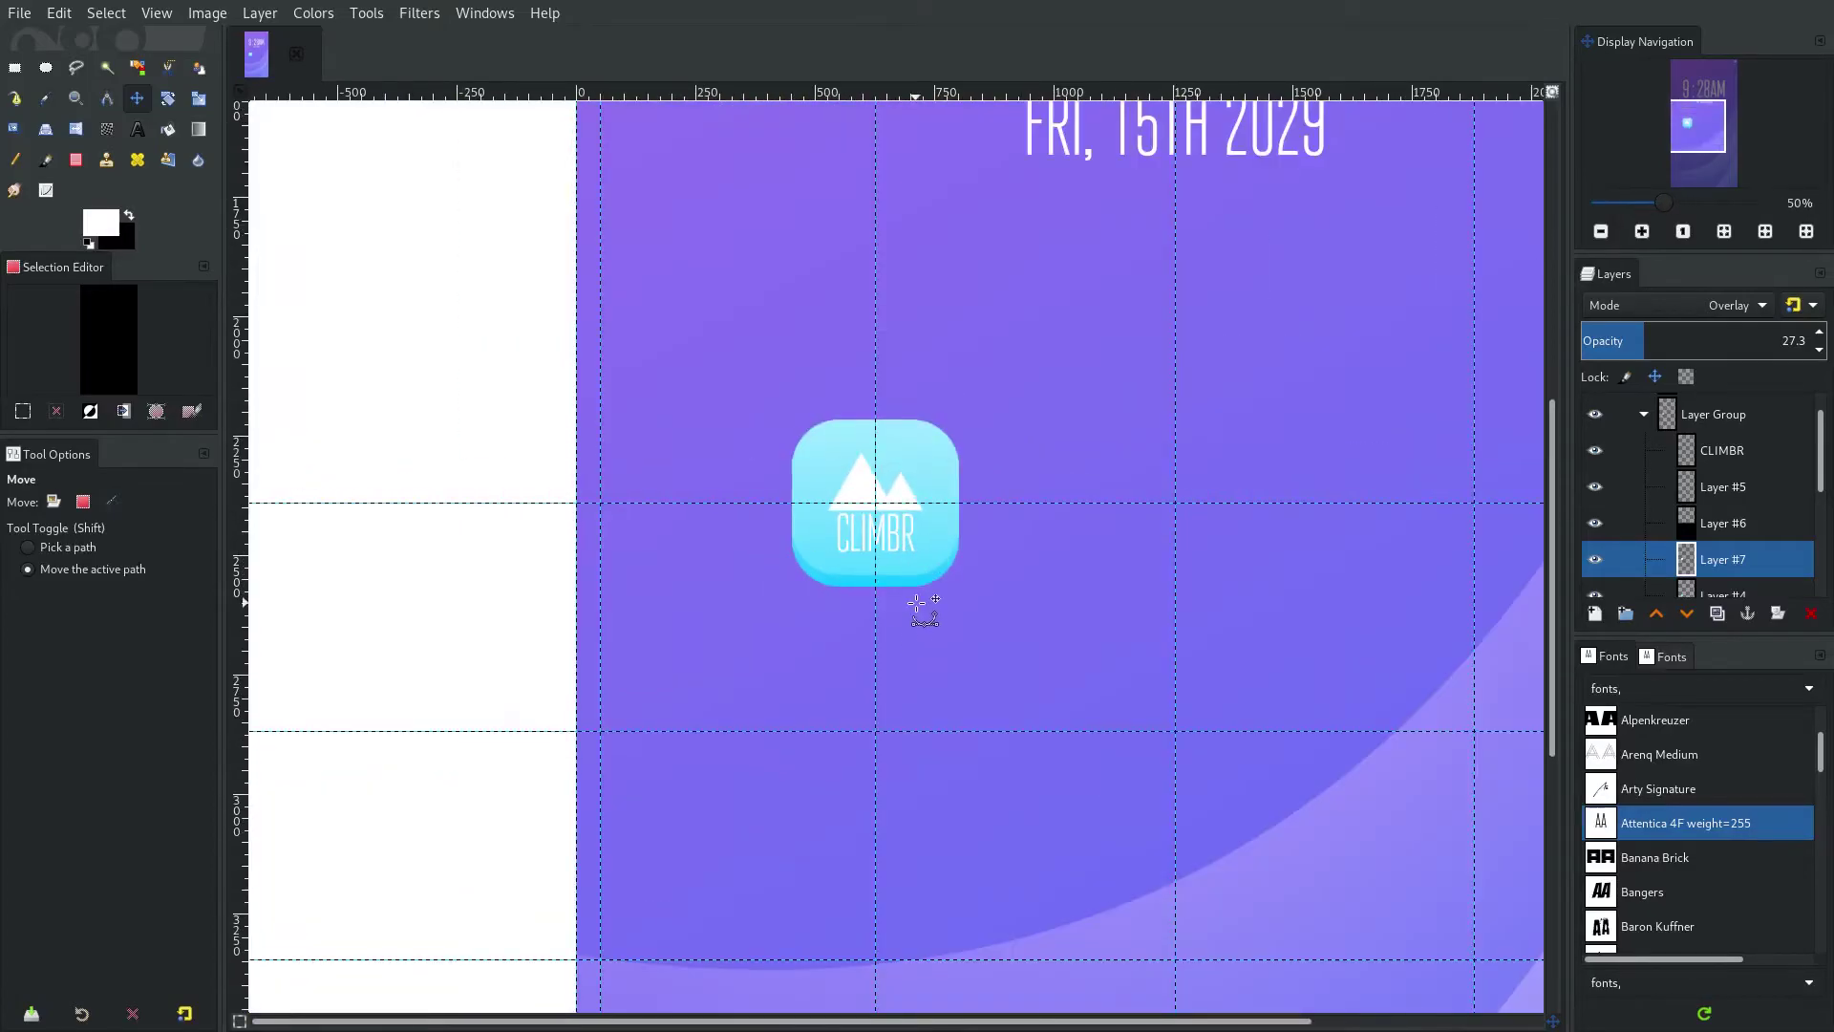
{"action": "scroll", "coordinate": [898, 516], "scroll_direction": "up", "scroll_amount": 3, "text": "ctrl"}
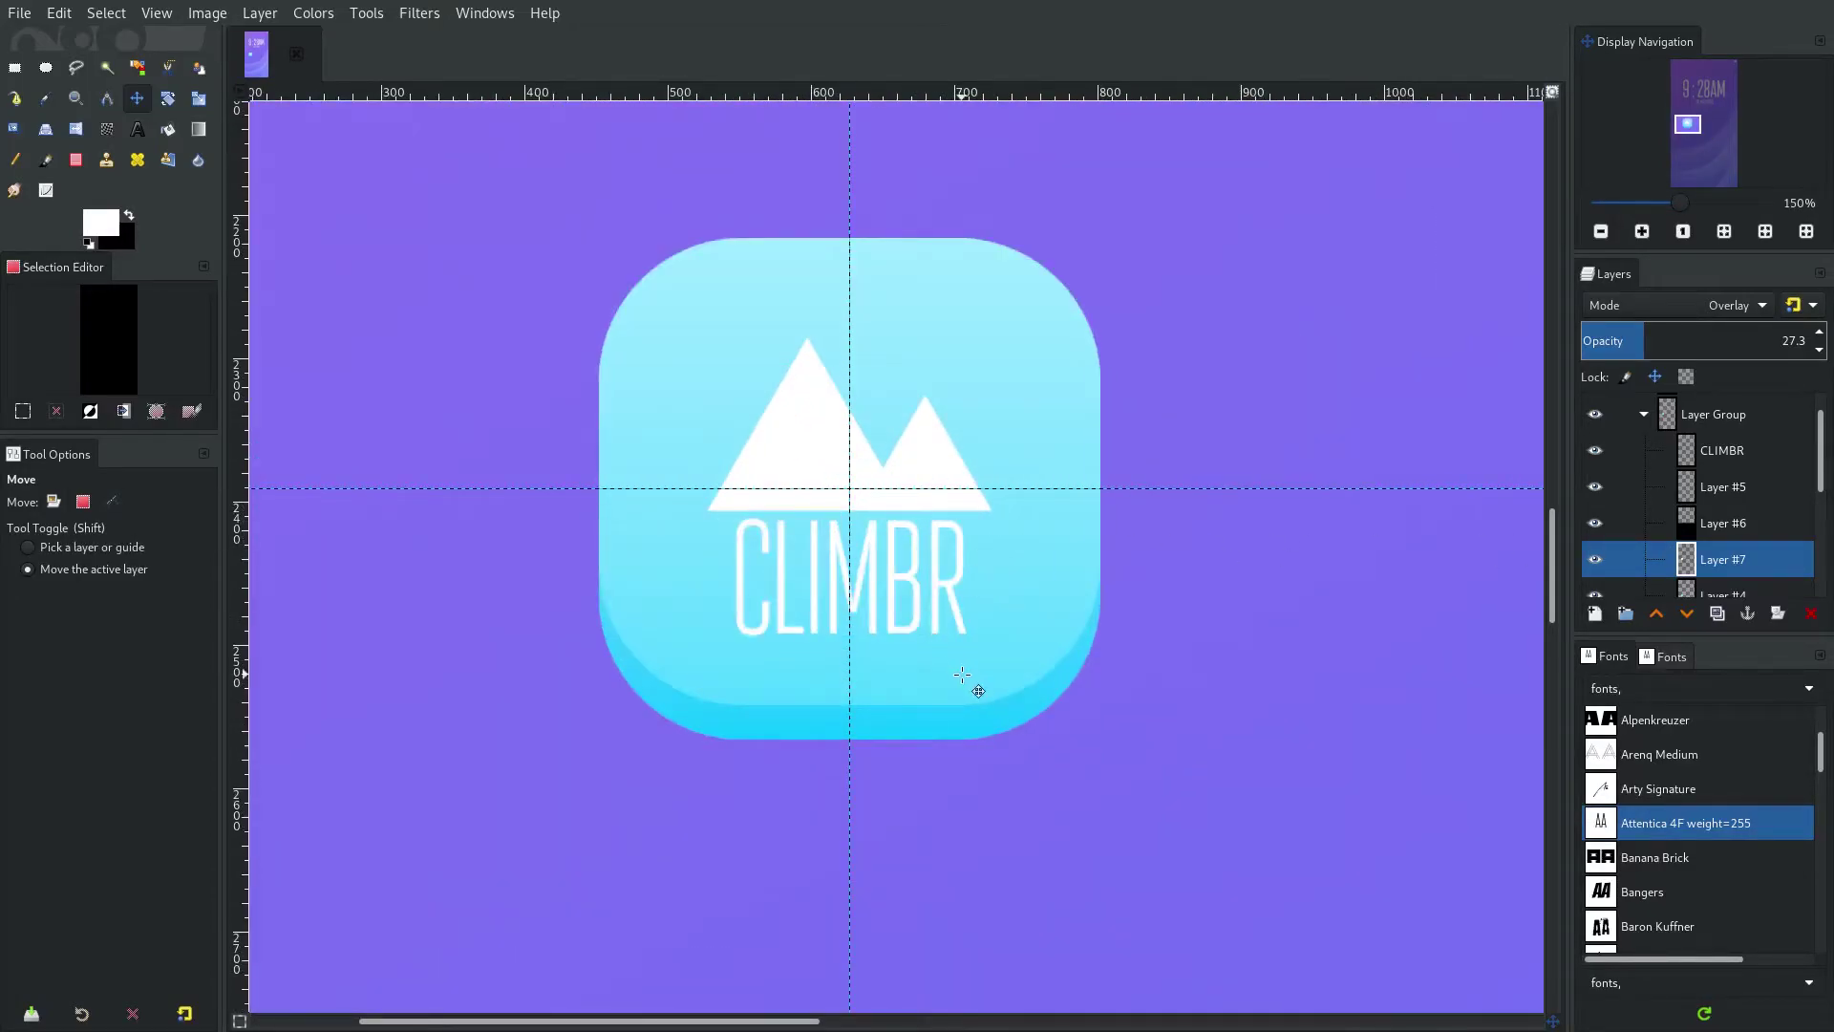
{"action": "left_click_drag", "start_coordinate": [961, 676], "coordinate": [1009, 671]}
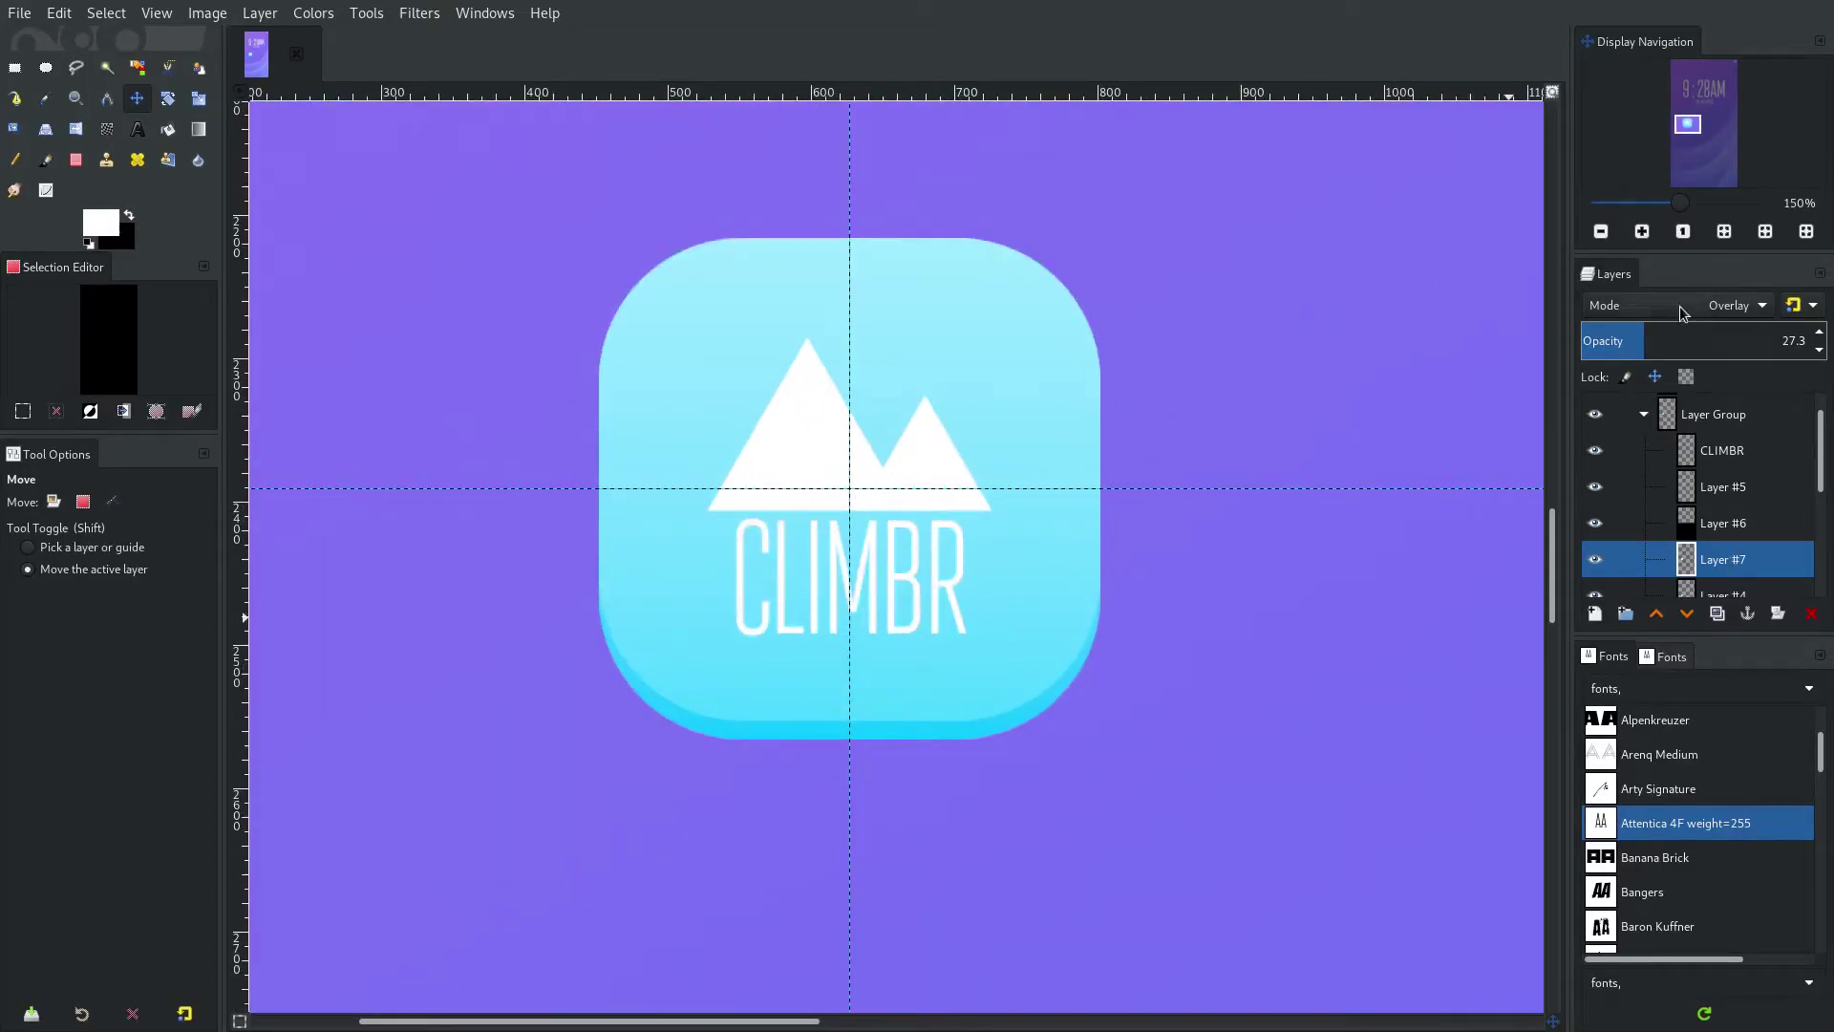
Raise the duplicated square's opacity to 100 and Colorize it black with minimum lightness.
{"action": "left_click_drag", "start_coordinate": [1681, 336], "coordinate": [1818, 336]}
{"action": "left_click", "coordinate": [314, 13]}
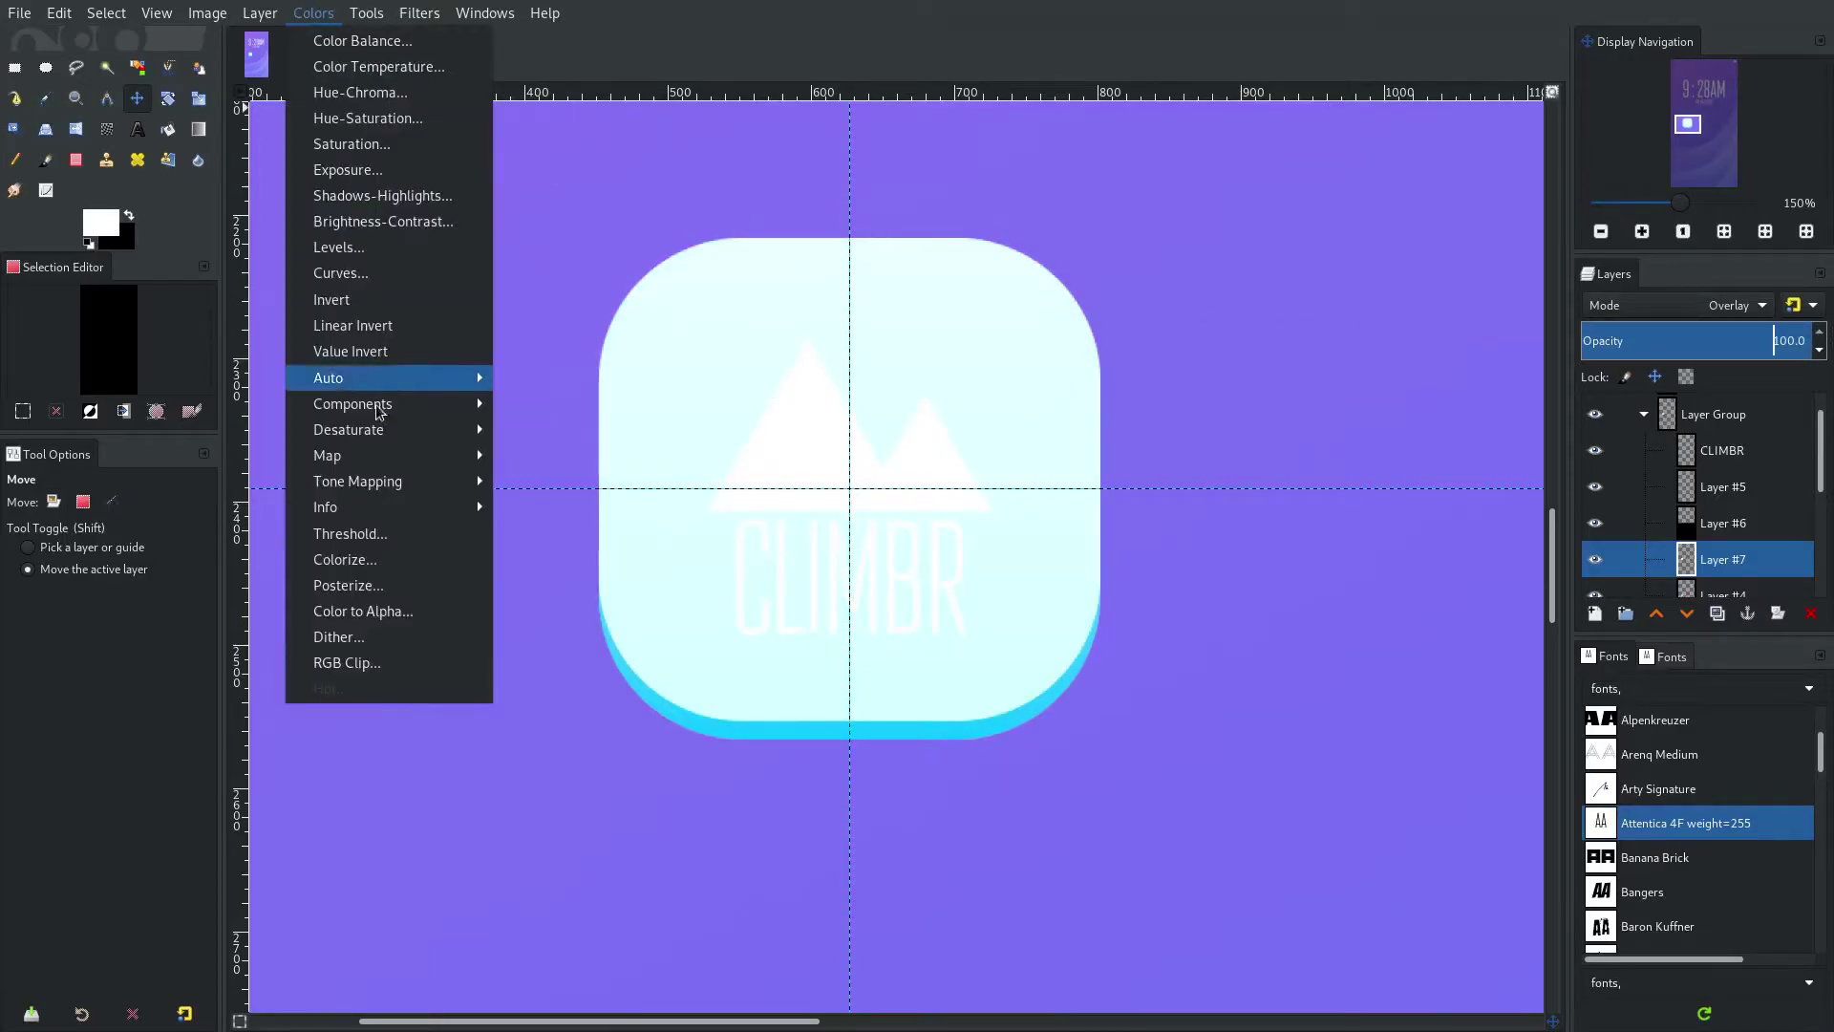
{"action": "left_click", "coordinate": [404, 554]}
{"action": "left_click_drag", "start_coordinate": [269, 238], "coordinate": [106, 239]}
{"action": "left_click", "coordinate": [439, 361]}
Set the black square's mode to Normal and move its layer beneath the cyan square layer.
{"action": "left_click", "coordinate": [1729, 305]}
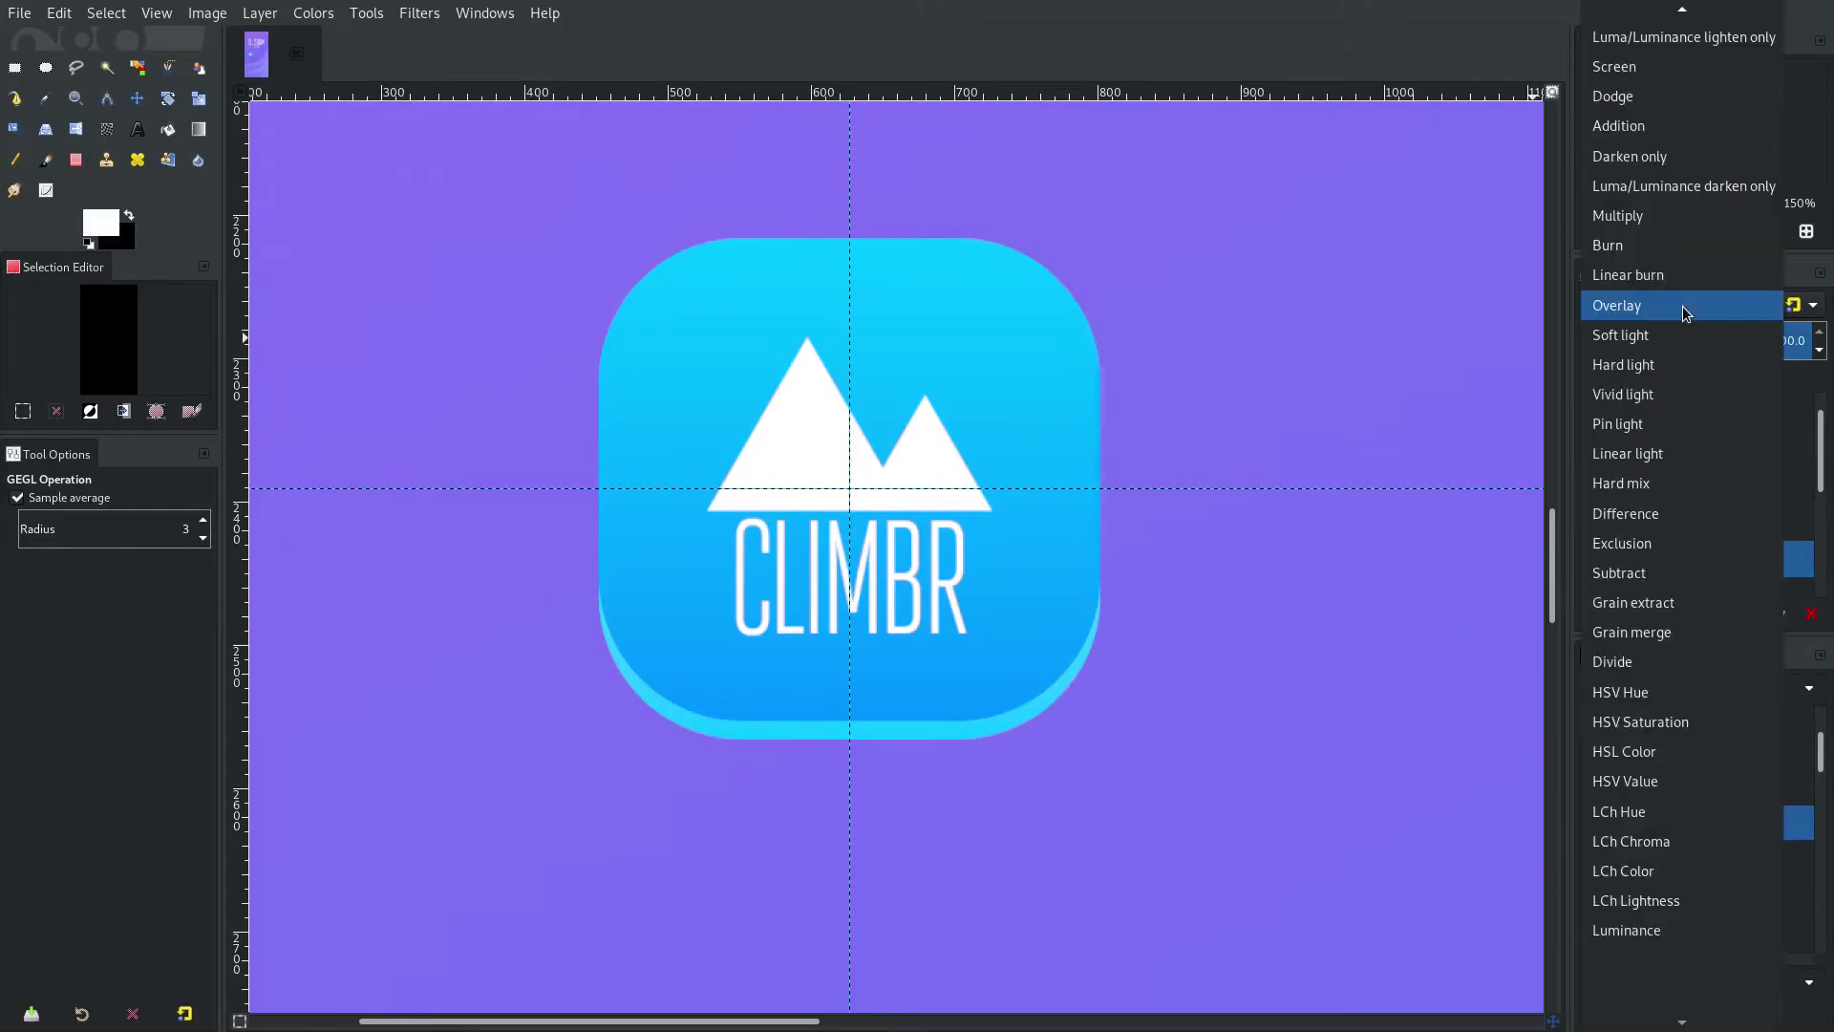
{"action": "left_click", "coordinate": [1683, 12]}
{"action": "scroll", "coordinate": [1736, 502], "scroll_direction": "down", "scroll_amount": 2}
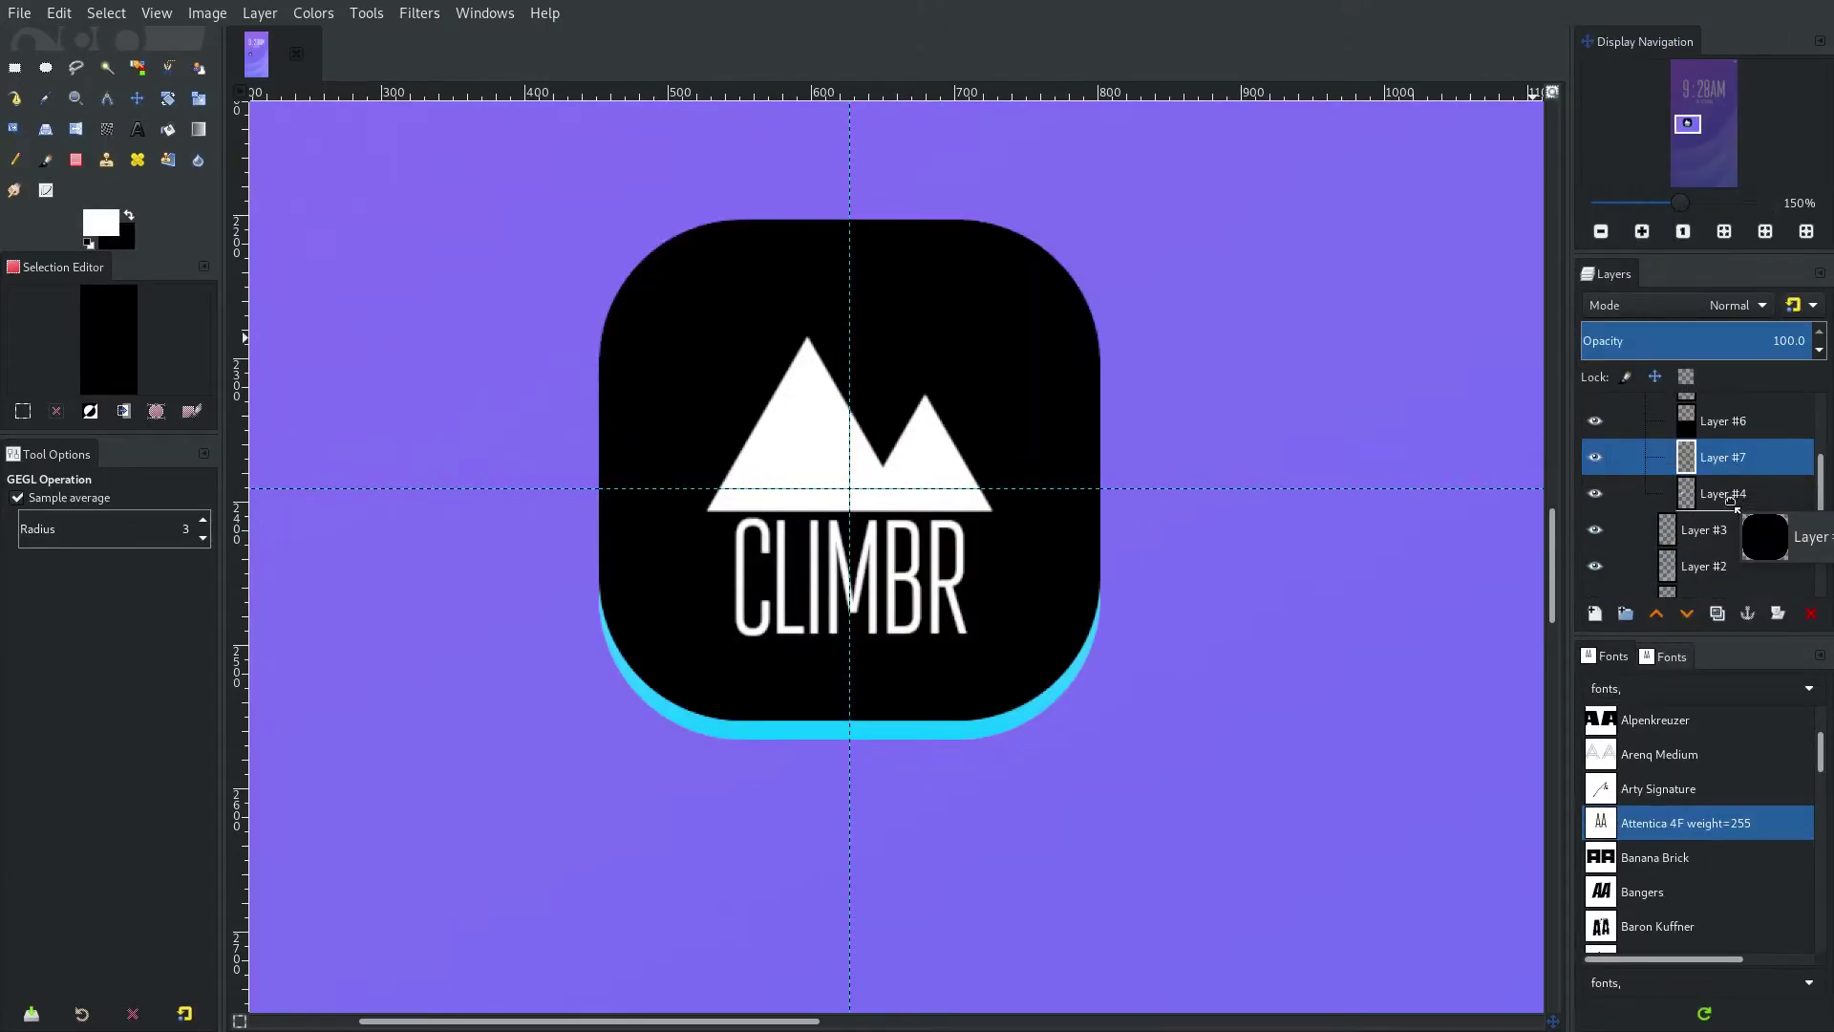
{"action": "left_click_drag", "start_coordinate": [1731, 500], "coordinate": [1731, 501]}
Move the black square straight down so its lower edge extends slightly below the cyan icon as a shadow.
{"action": "scroll", "coordinate": [743, 755], "scroll_direction": "up", "scroll_amount": 4}
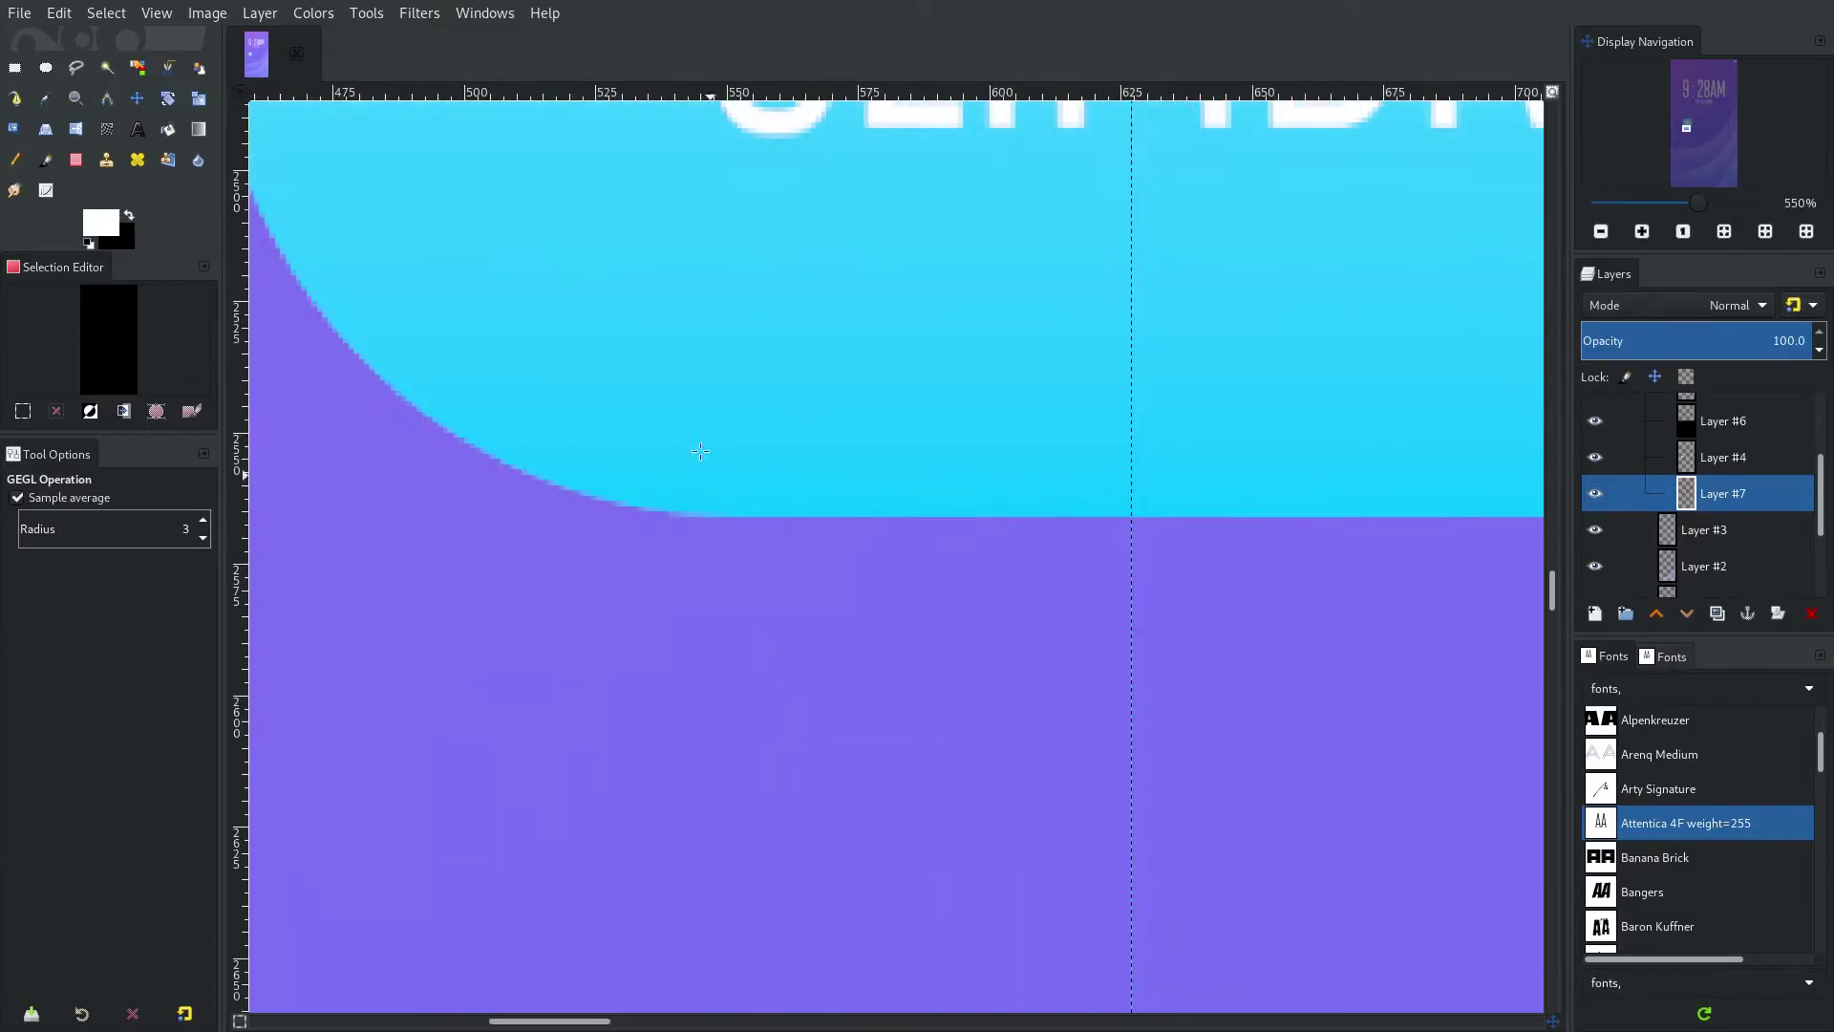
{"action": "left_click", "coordinate": [138, 100]}
{"action": "left_click_drag", "start_coordinate": [646, 274], "coordinate": [648, 269]}
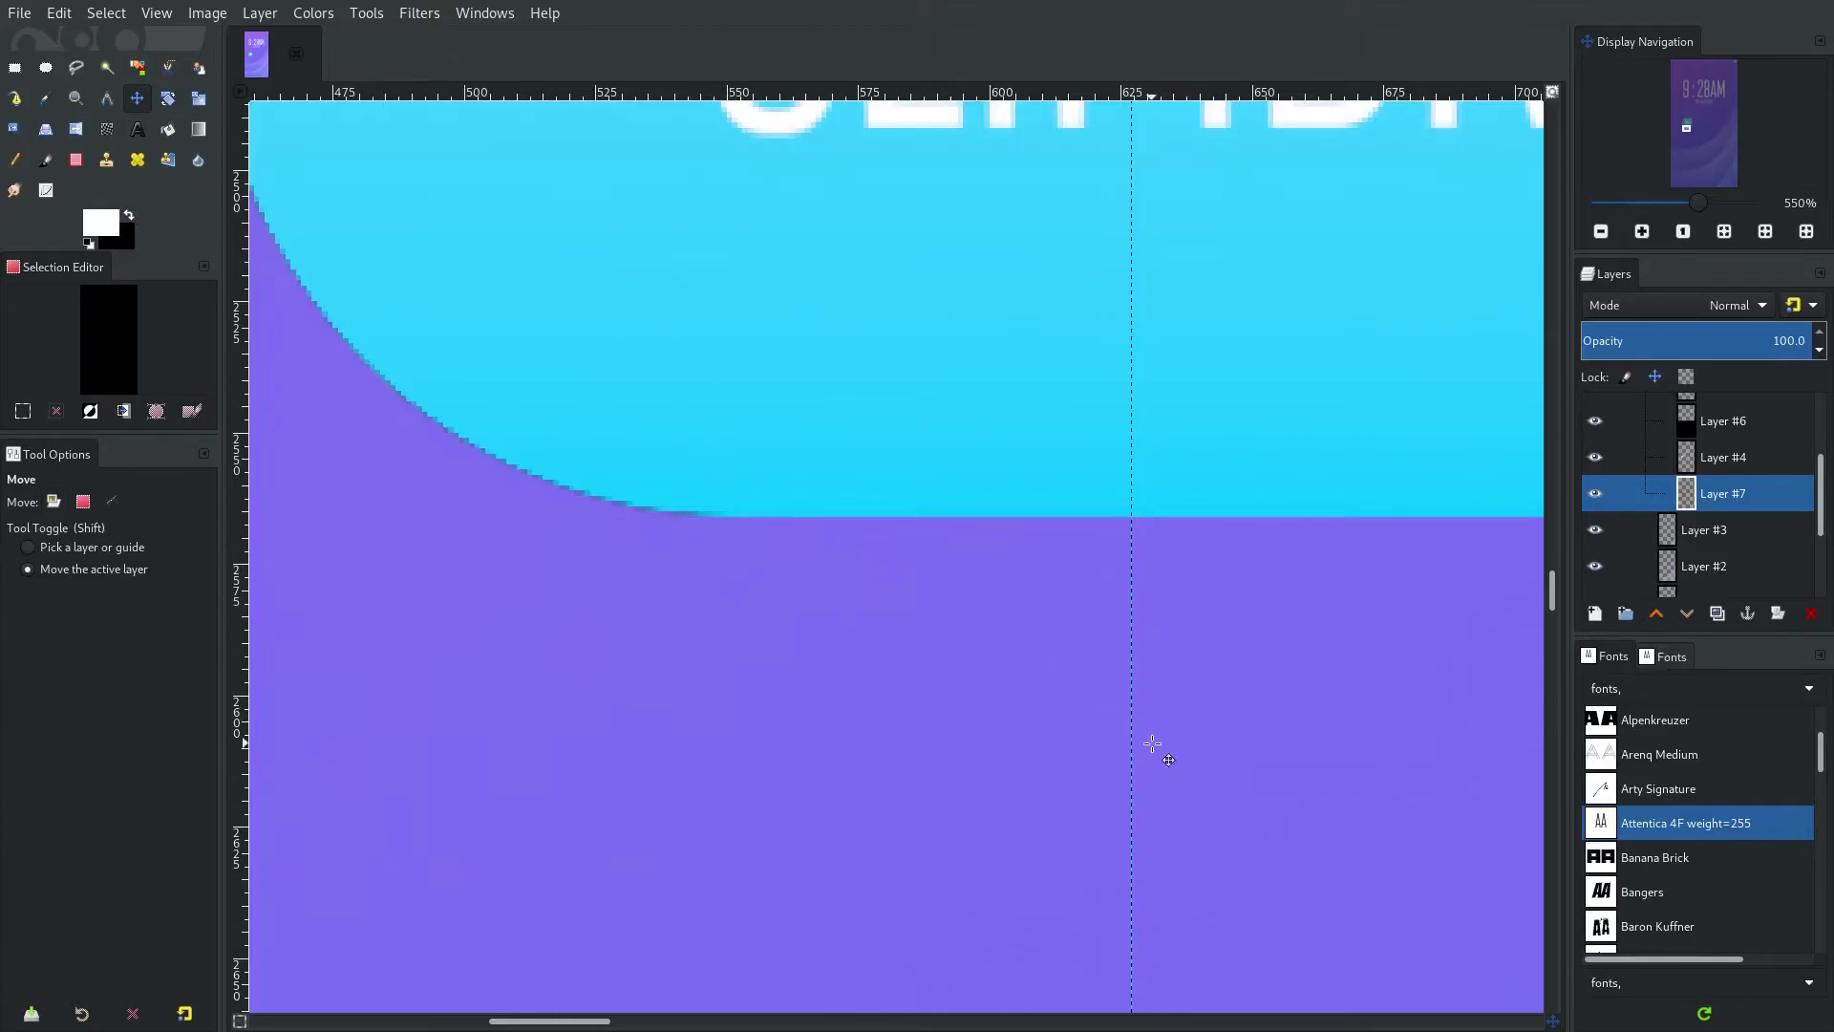
{"action": "scroll", "coordinate": [790, 545], "scroll_direction": "down", "scroll_amount": 3}
{"action": "scroll", "coordinate": [757, 560], "scroll_direction": "up", "scroll_amount": 2}
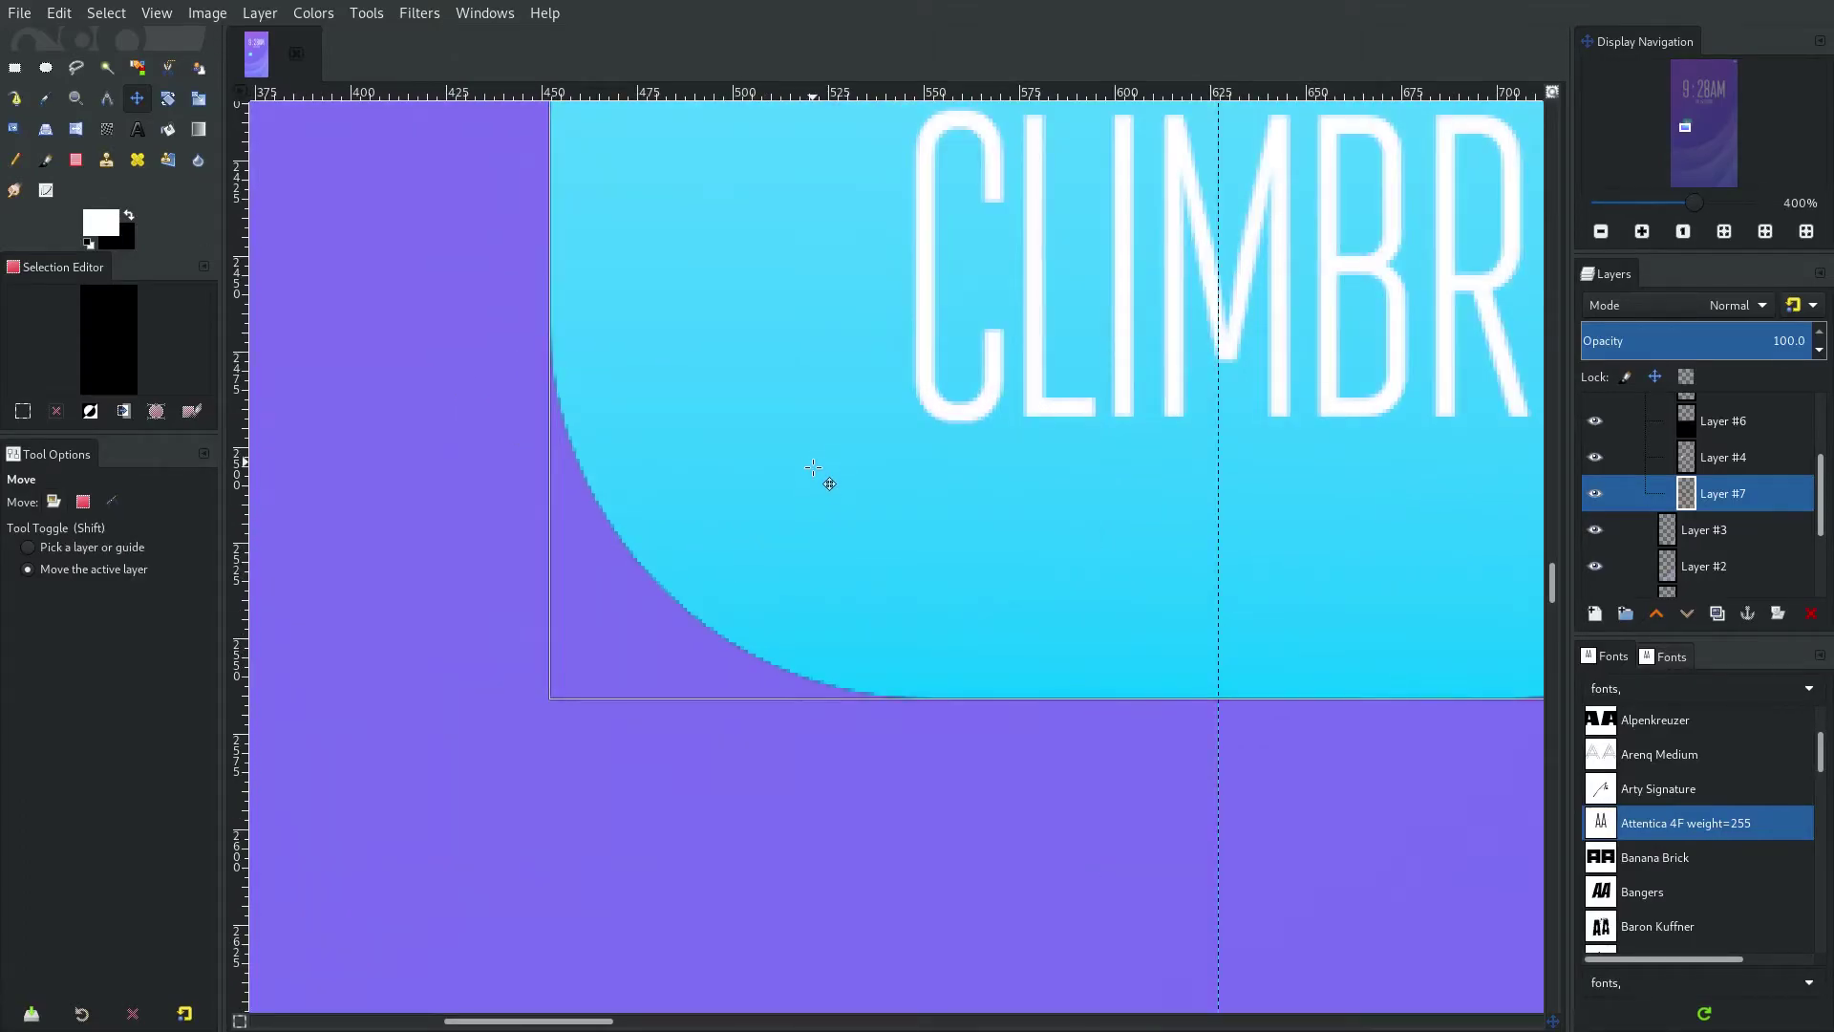
{"action": "left_click_drag", "start_coordinate": [812, 472], "coordinate": [815, 552]}
{"action": "scroll", "coordinate": [956, 631], "scroll_direction": "down", "scroll_amount": 6}
{"action": "scroll", "coordinate": [1092, 626], "scroll_direction": "up", "scroll_amount": 3}
Try the shadow layer at 20 opacity, then set its opacity to 50.
{"action": "left_click", "coordinate": [1783, 343]}
{"action": "triple_click", "coordinate": [1781, 344]}
{"action": "type", "text": "20"}
{"action": "key", "text": "Return"}
{"action": "triple_click", "coordinate": [1789, 340]}
{"action": "type", "text": "50"}
{"action": "key", "text": "Return"}
{"action": "scroll", "coordinate": [1095, 604], "scroll_direction": "down", "scroll_amount": 4}
{"action": "scroll", "coordinate": [1096, 604], "scroll_direction": "up", "scroll_amount": 3}
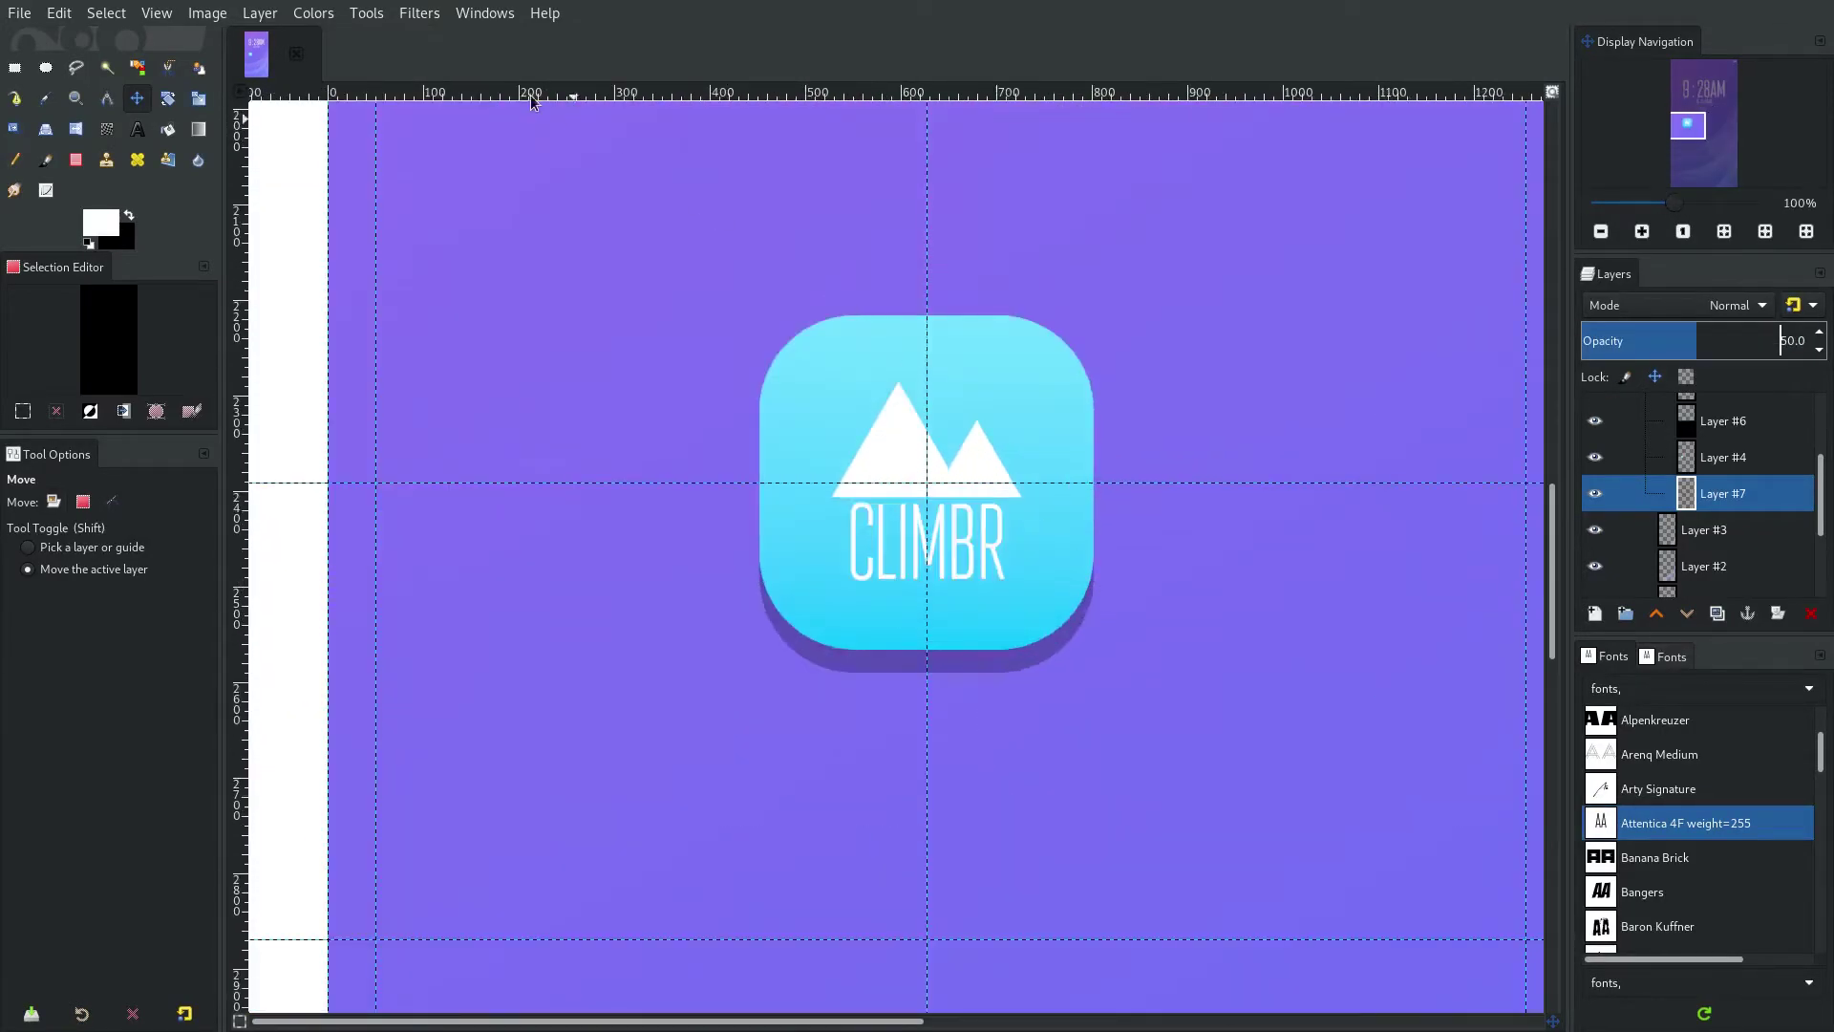
Expand the shadow layer's boundary to the image size.
{"action": "left_click", "coordinate": [411, 14]}
{"action": "left_click", "coordinate": [411, 13]}
{"action": "left_click", "coordinate": [259, 13]}
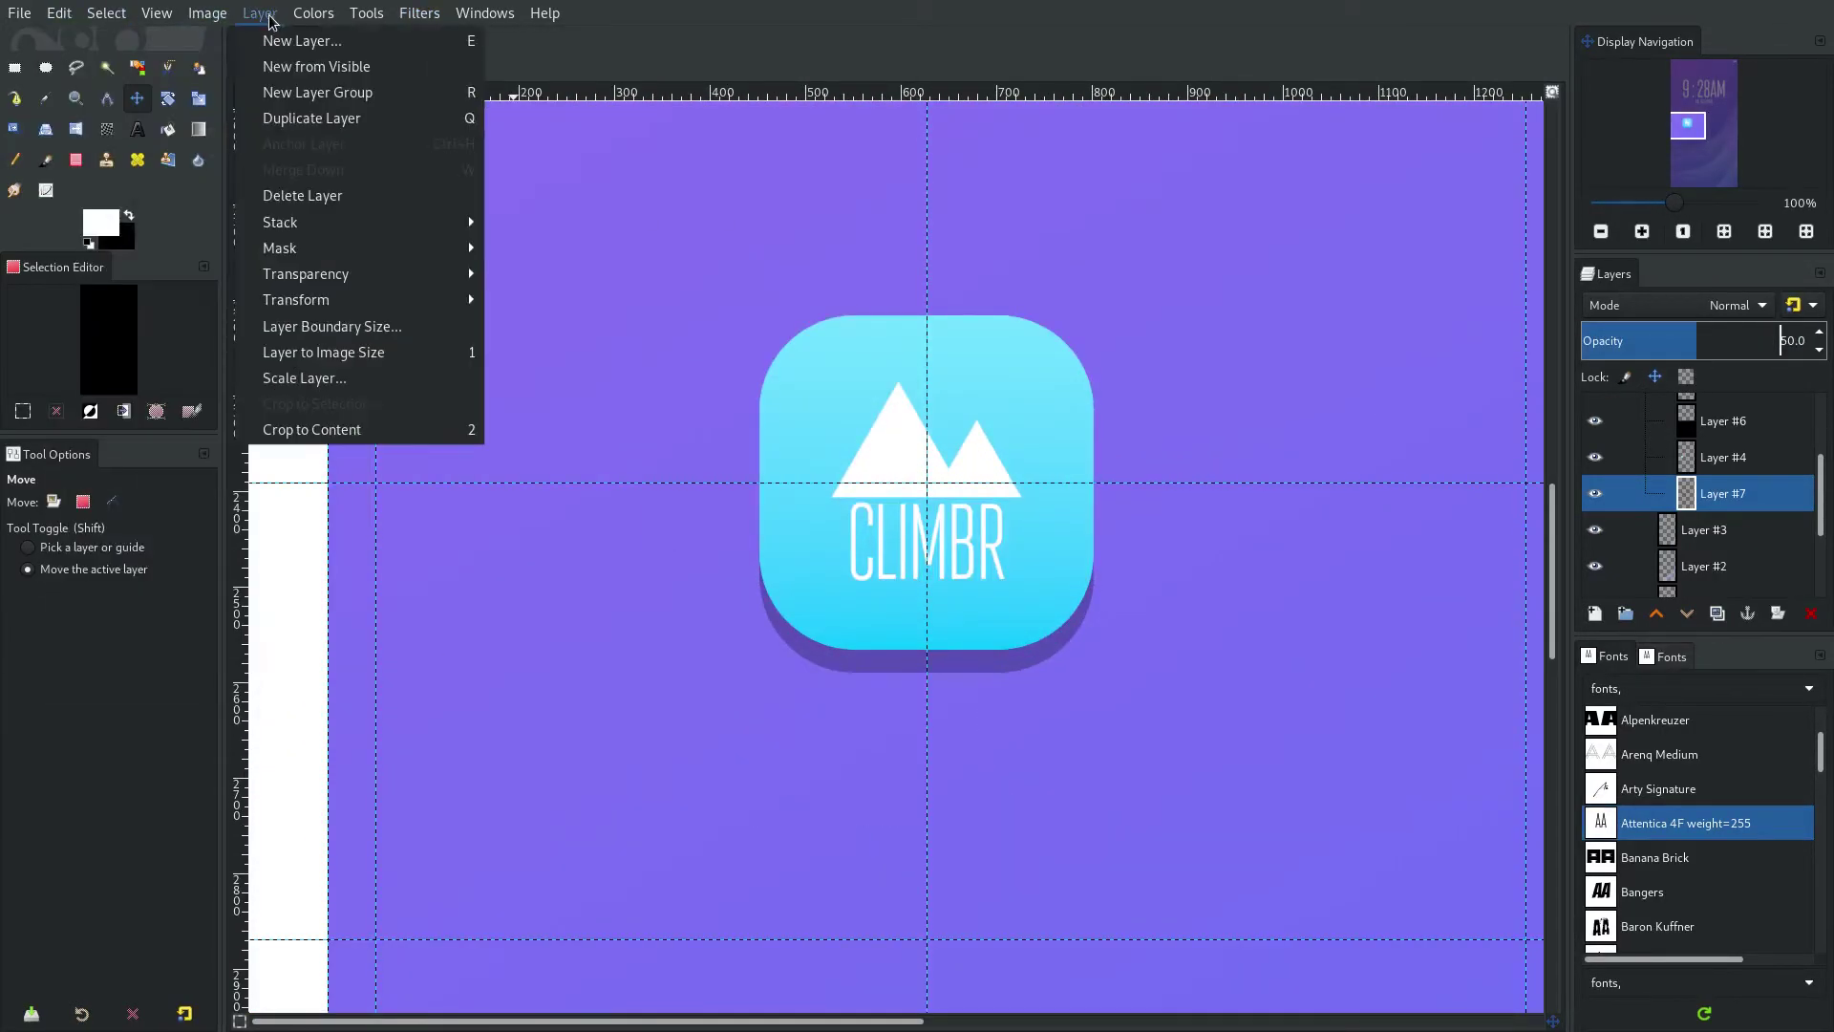
{"action": "left_click", "coordinate": [392, 352]}
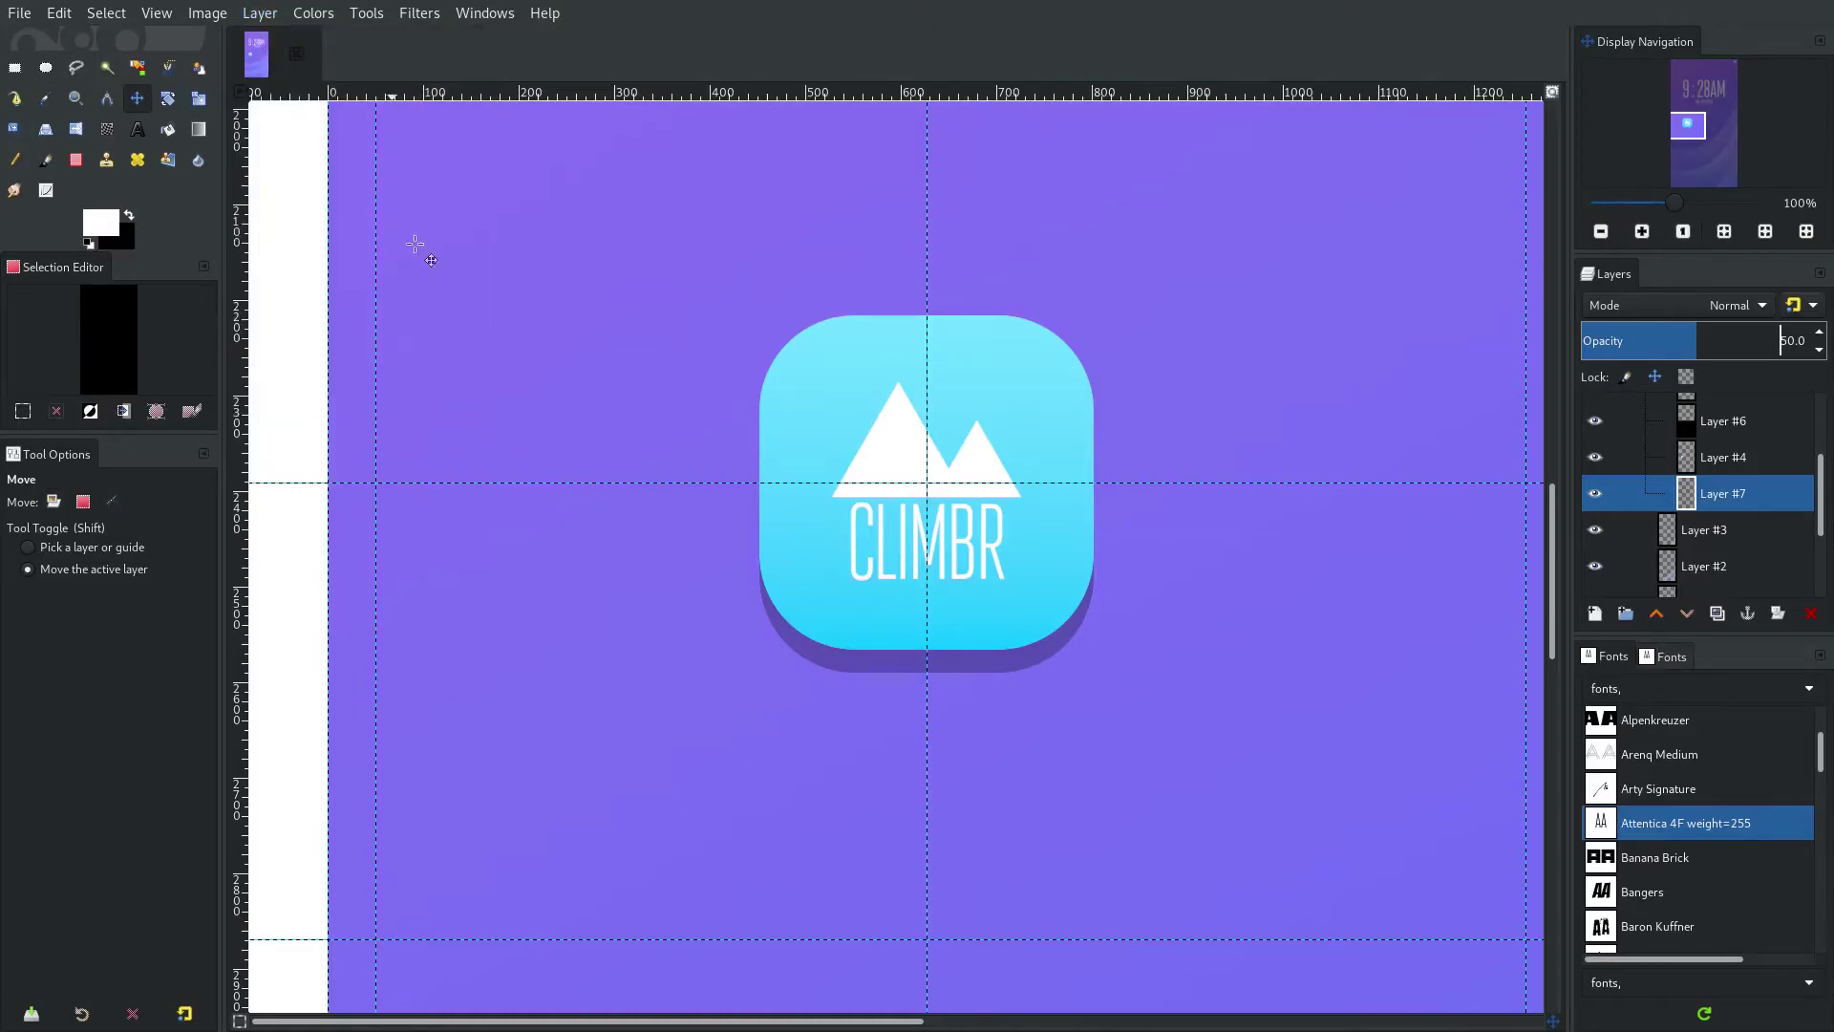
Start a Gaussian Blur on the CLIMBR icon's shadow layer and preview it at size 10, then 15.
{"action": "left_click", "coordinate": [421, 13]}
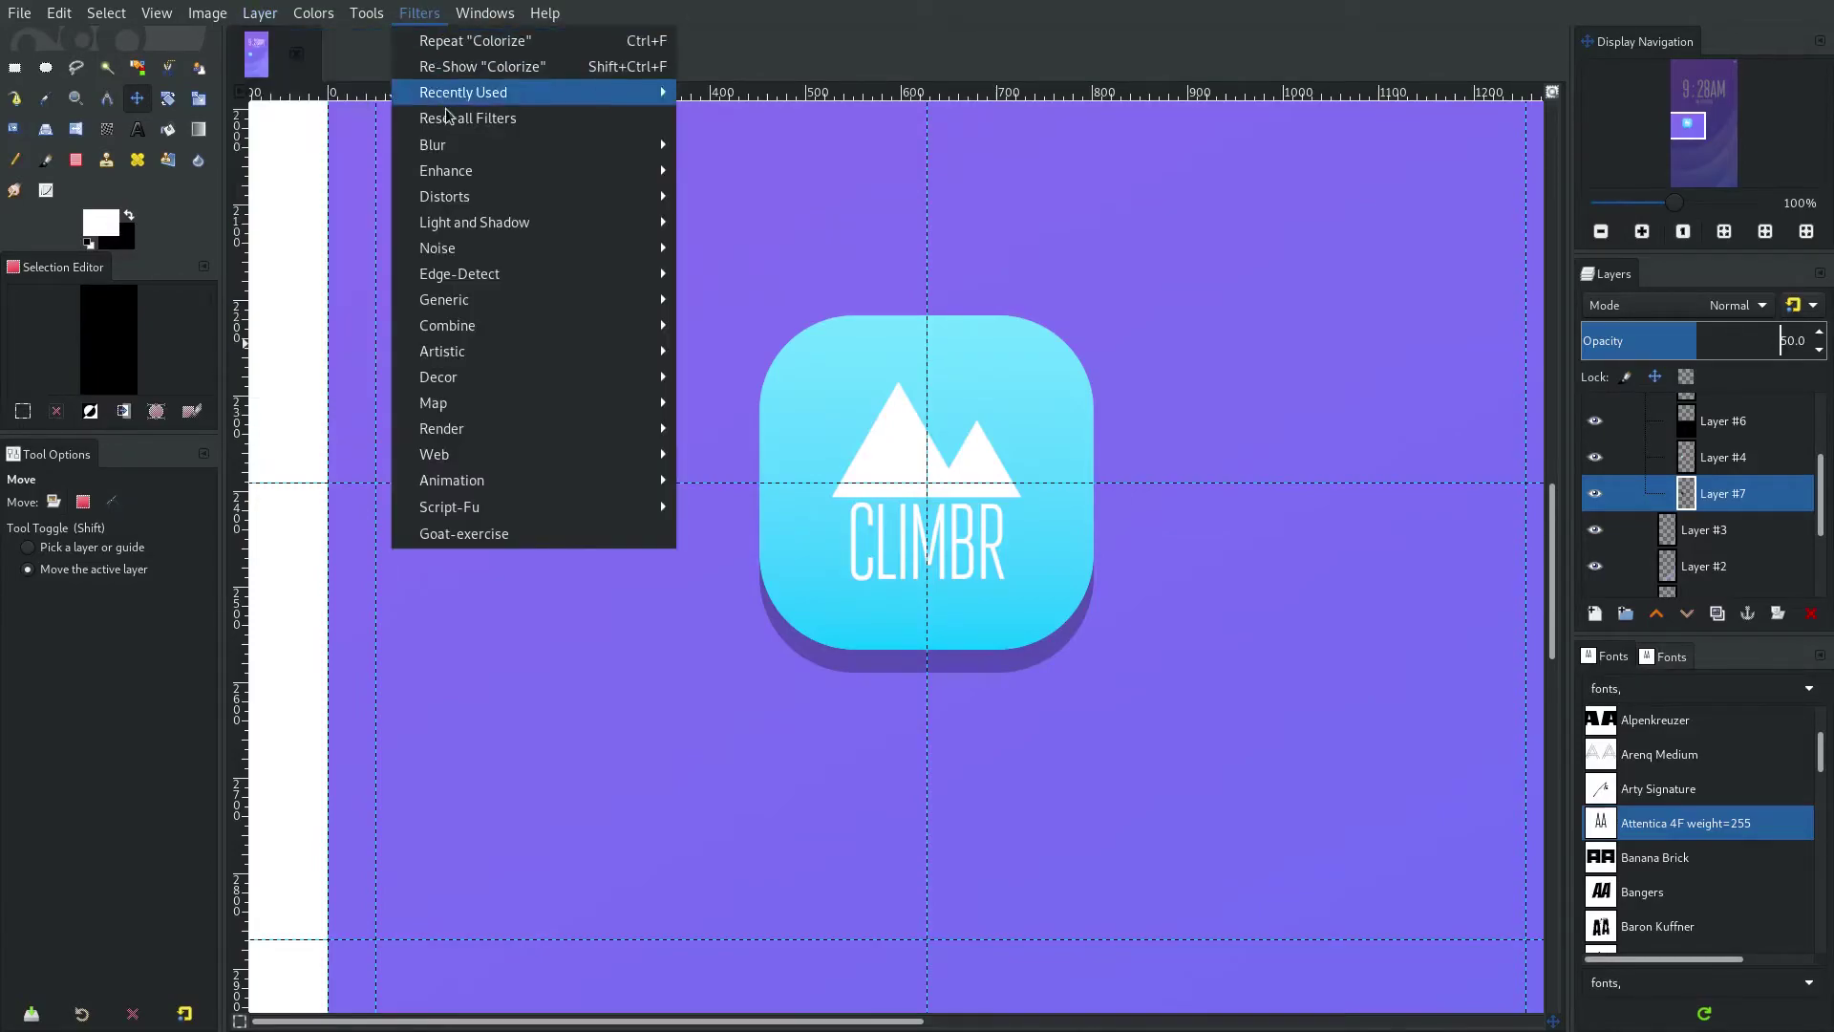
{"action": "mouse_move", "coordinate": [449, 145]}
{"action": "left_click", "coordinate": [776, 145]}
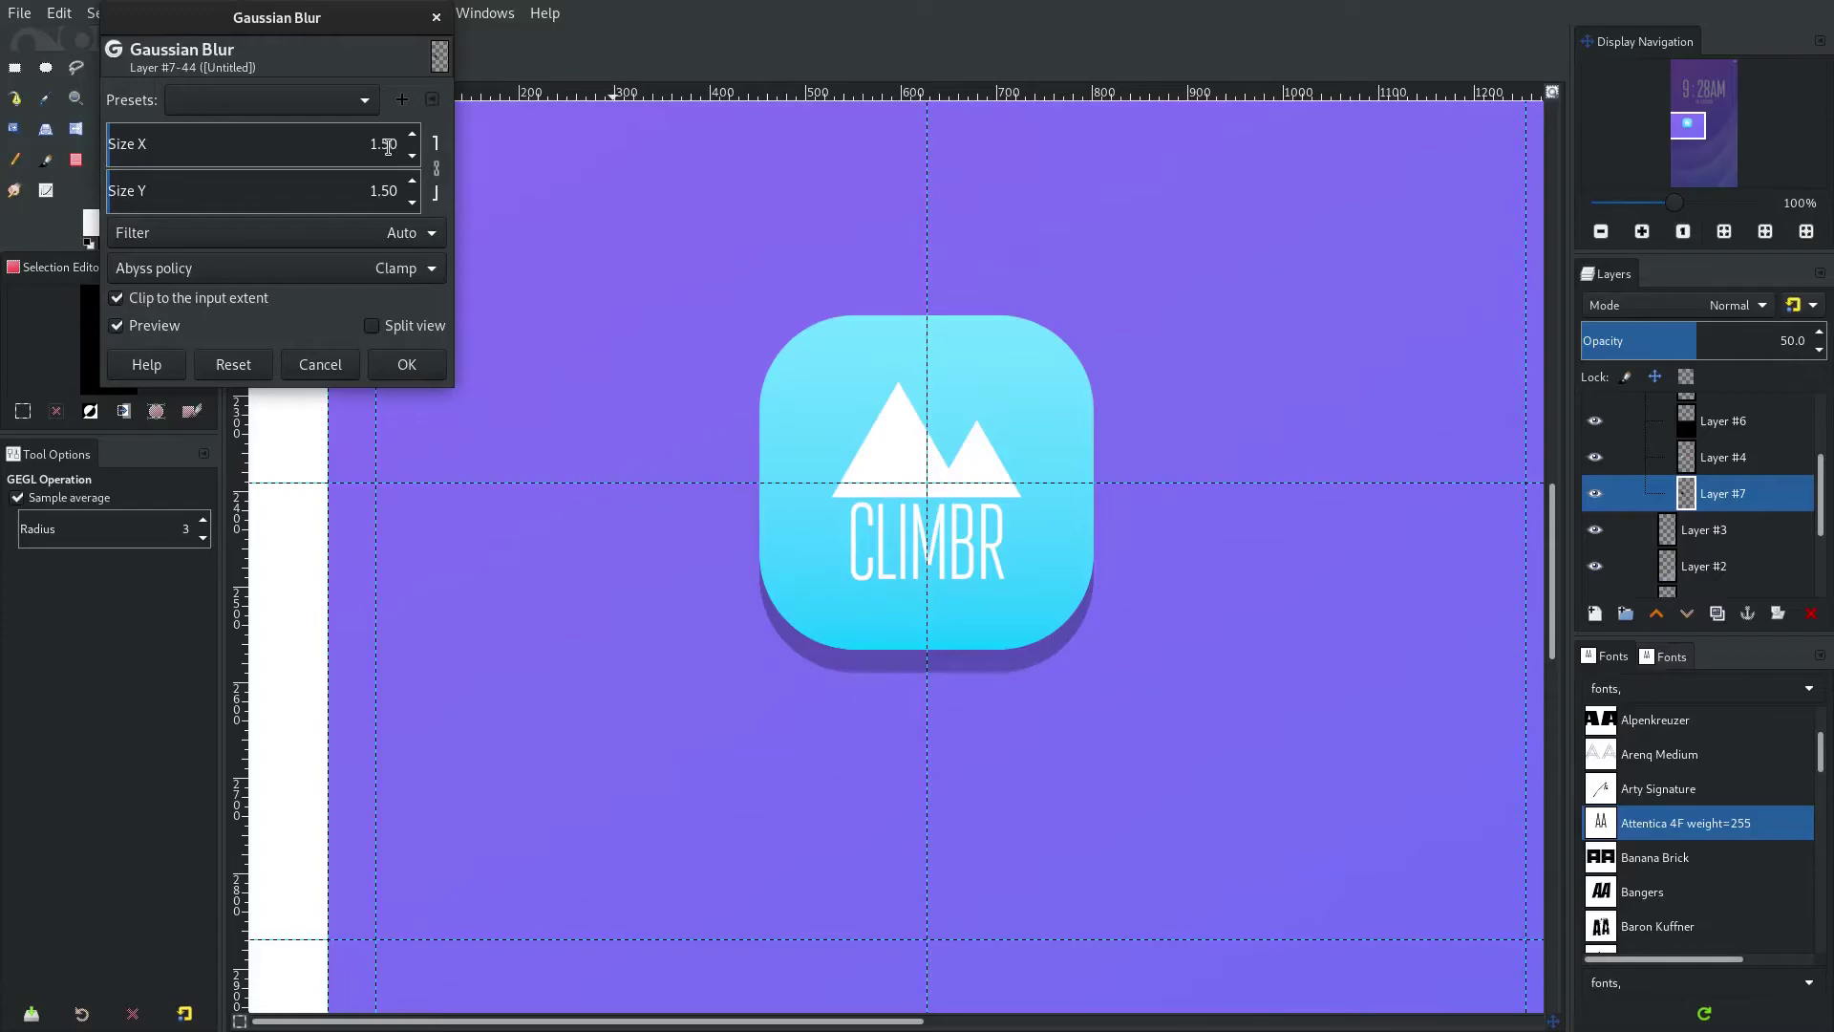
{"action": "type", "text": "10"}
{"action": "key", "text": "Return"}
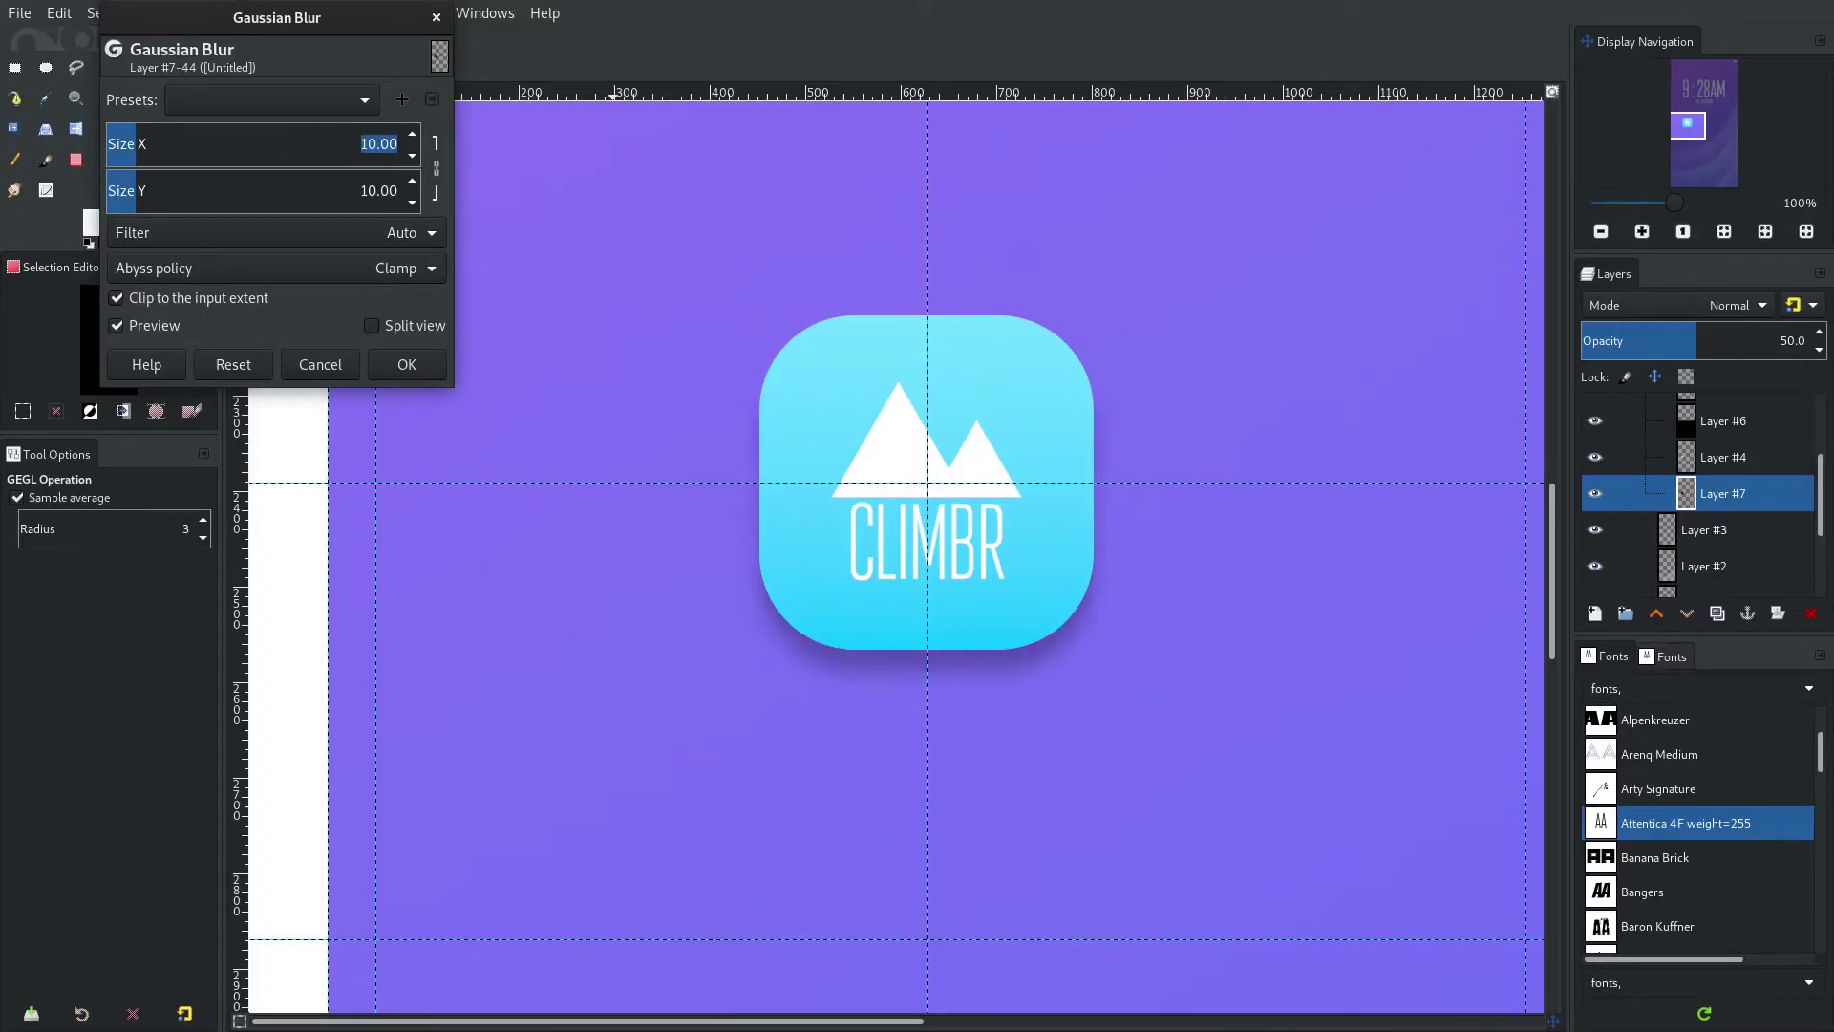
{"action": "type", "text": "15"}
{"action": "key", "text": "Return"}
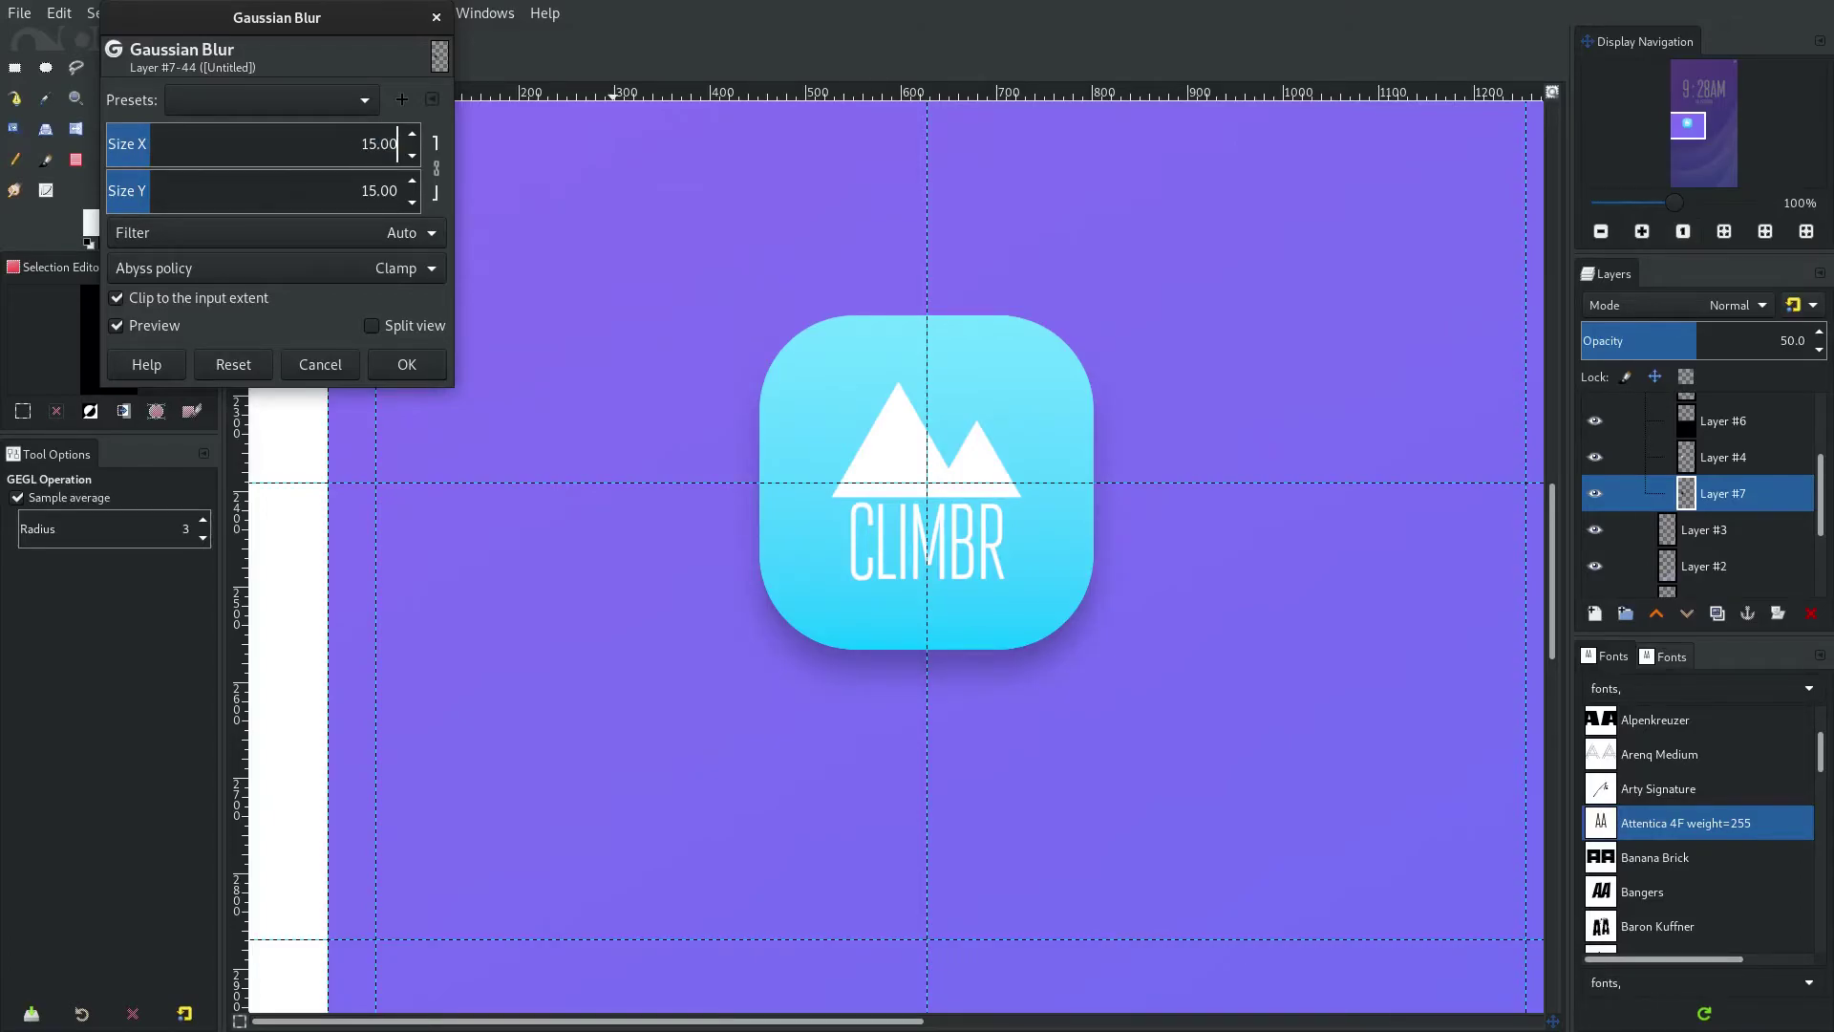
{"action": "scroll", "coordinate": [1019, 573], "scroll_direction": "down", "scroll_amount": 4}
{"action": "scroll", "coordinate": [1099, 592], "scroll_direction": "up", "scroll_amount": 4}
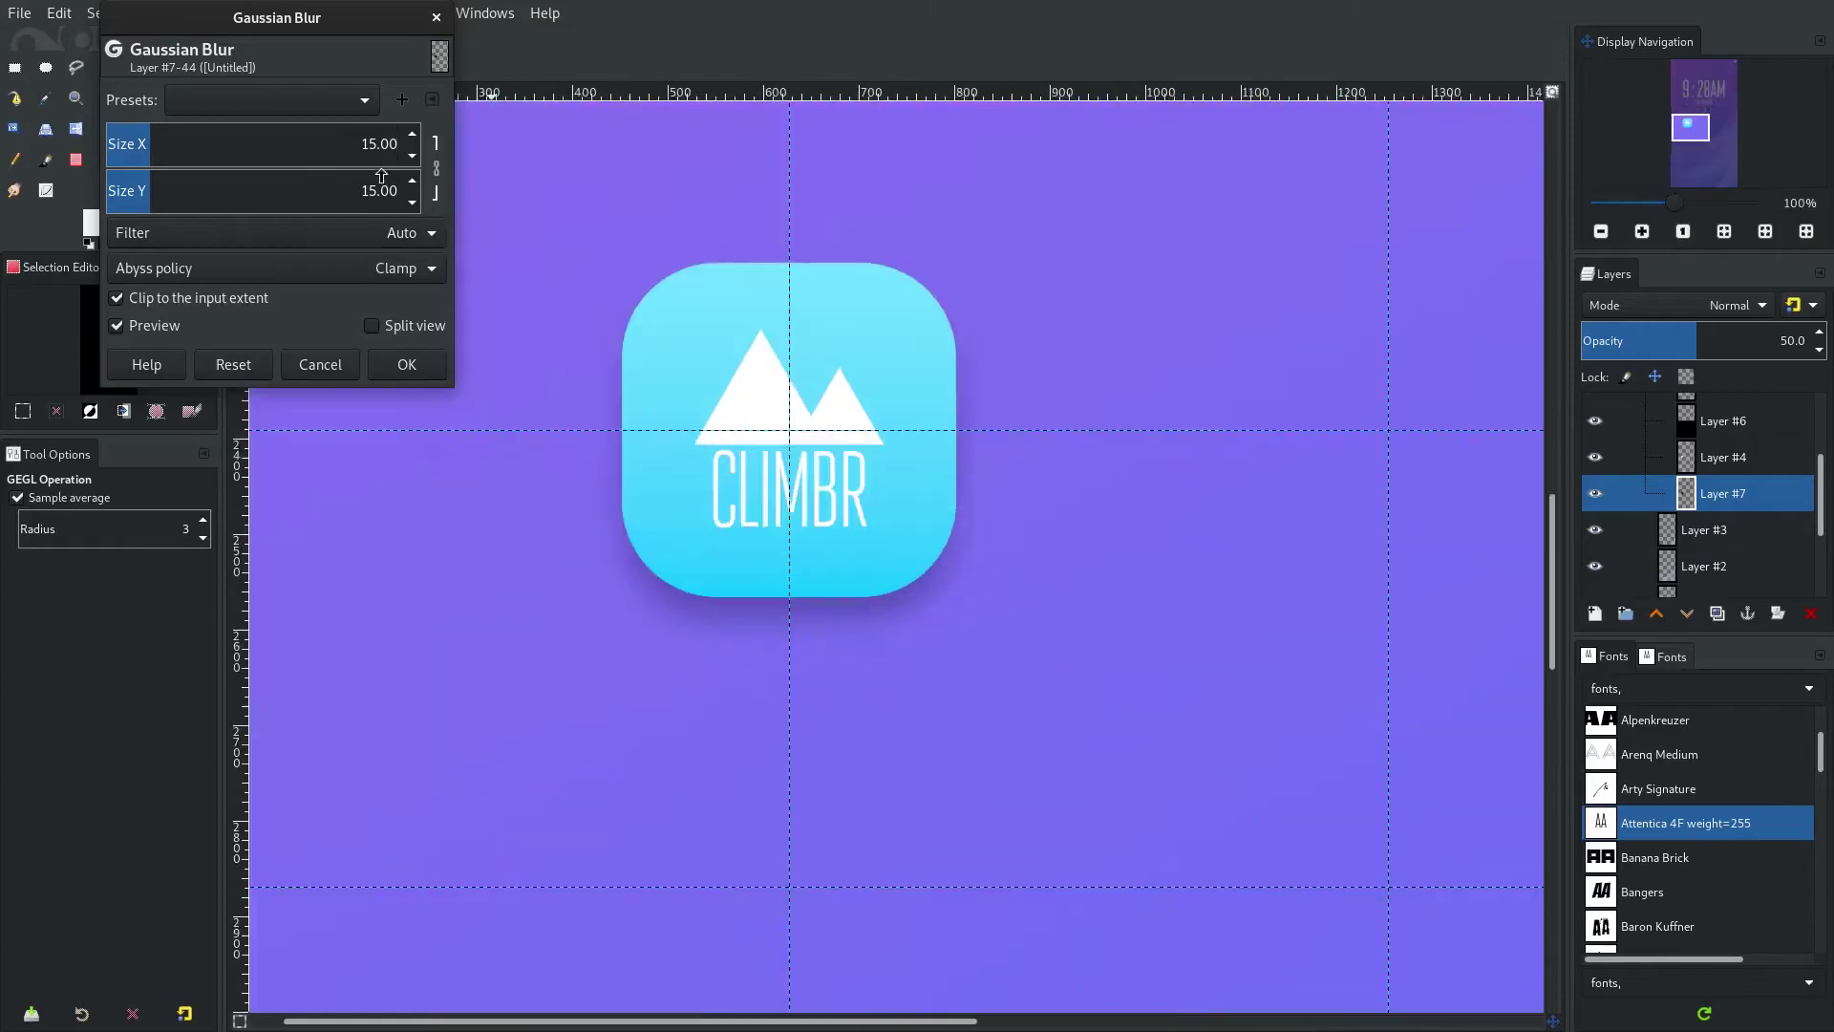
Set the Gaussian Blur size to 30 in X and Y and apply it to the shadow layer.
{"action": "double_click", "coordinate": [370, 140]}
{"action": "type", "text": "30"}
{"action": "key", "text": "Return"}
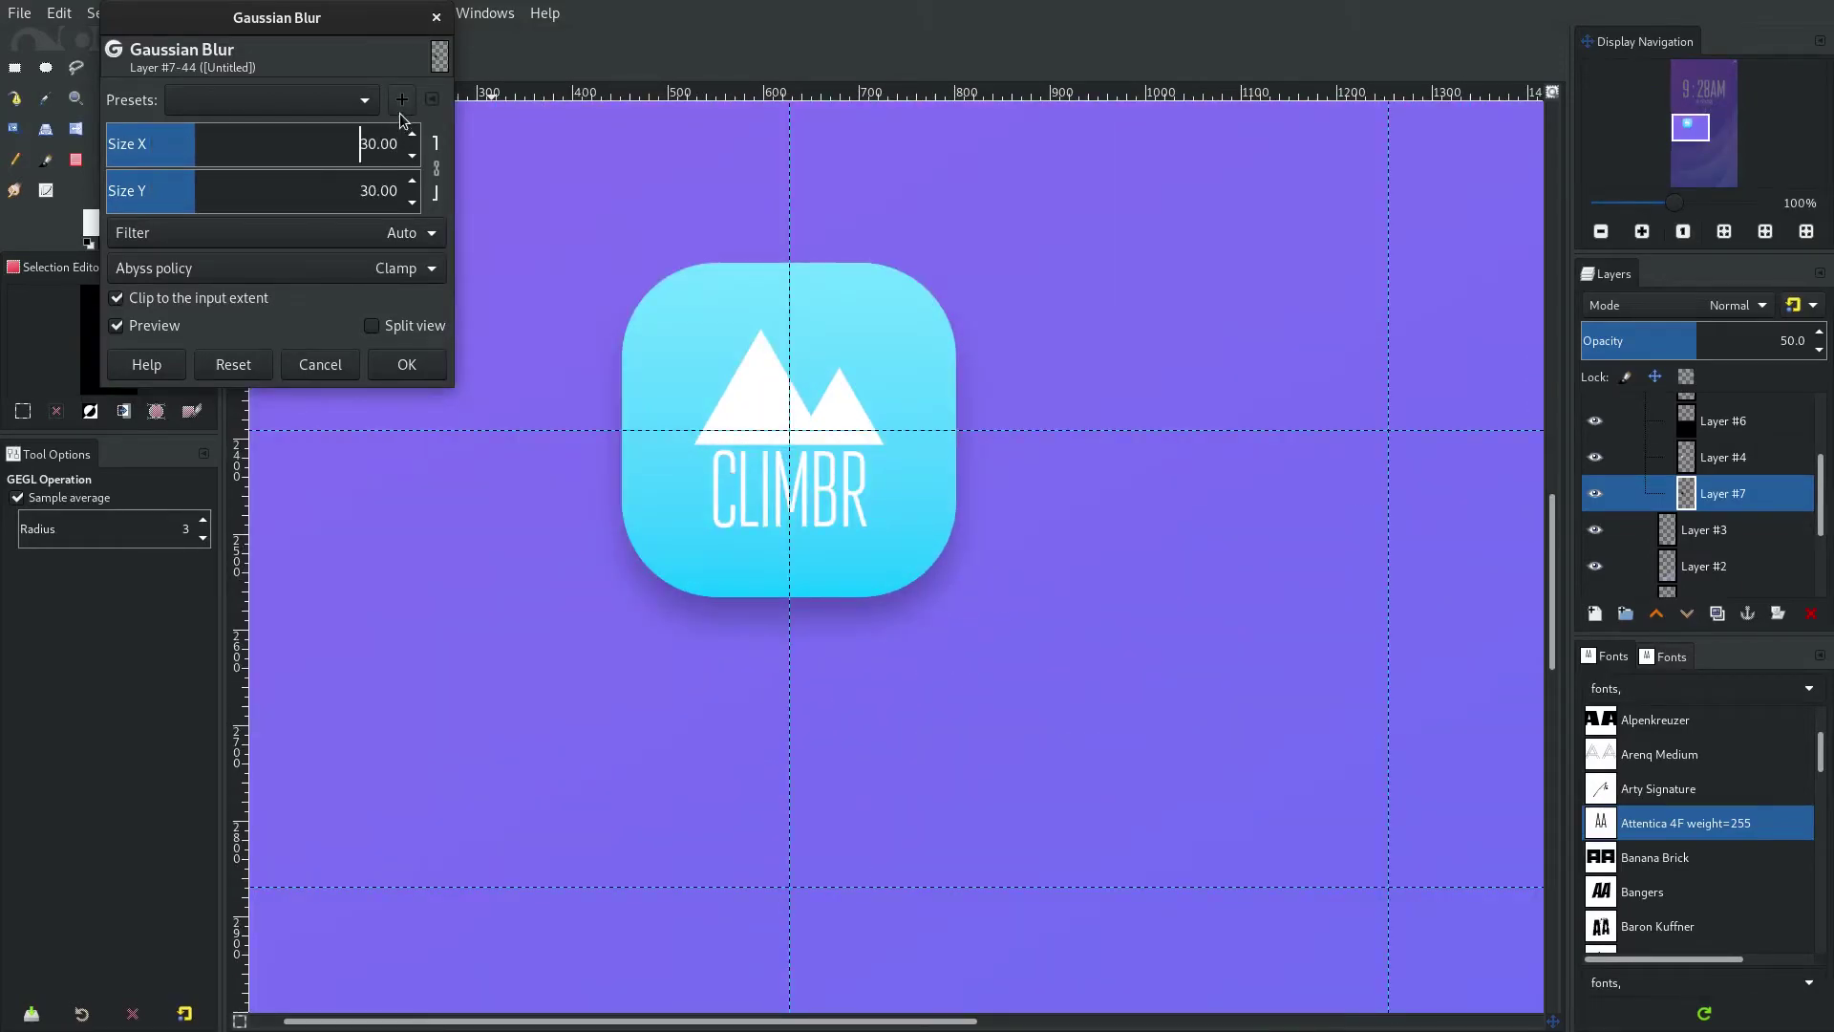
{"action": "scroll", "coordinate": [961, 474], "scroll_direction": "down", "scroll_amount": 4}
{"action": "scroll", "coordinate": [1425, 318], "scroll_direction": "up", "scroll_amount": 3}
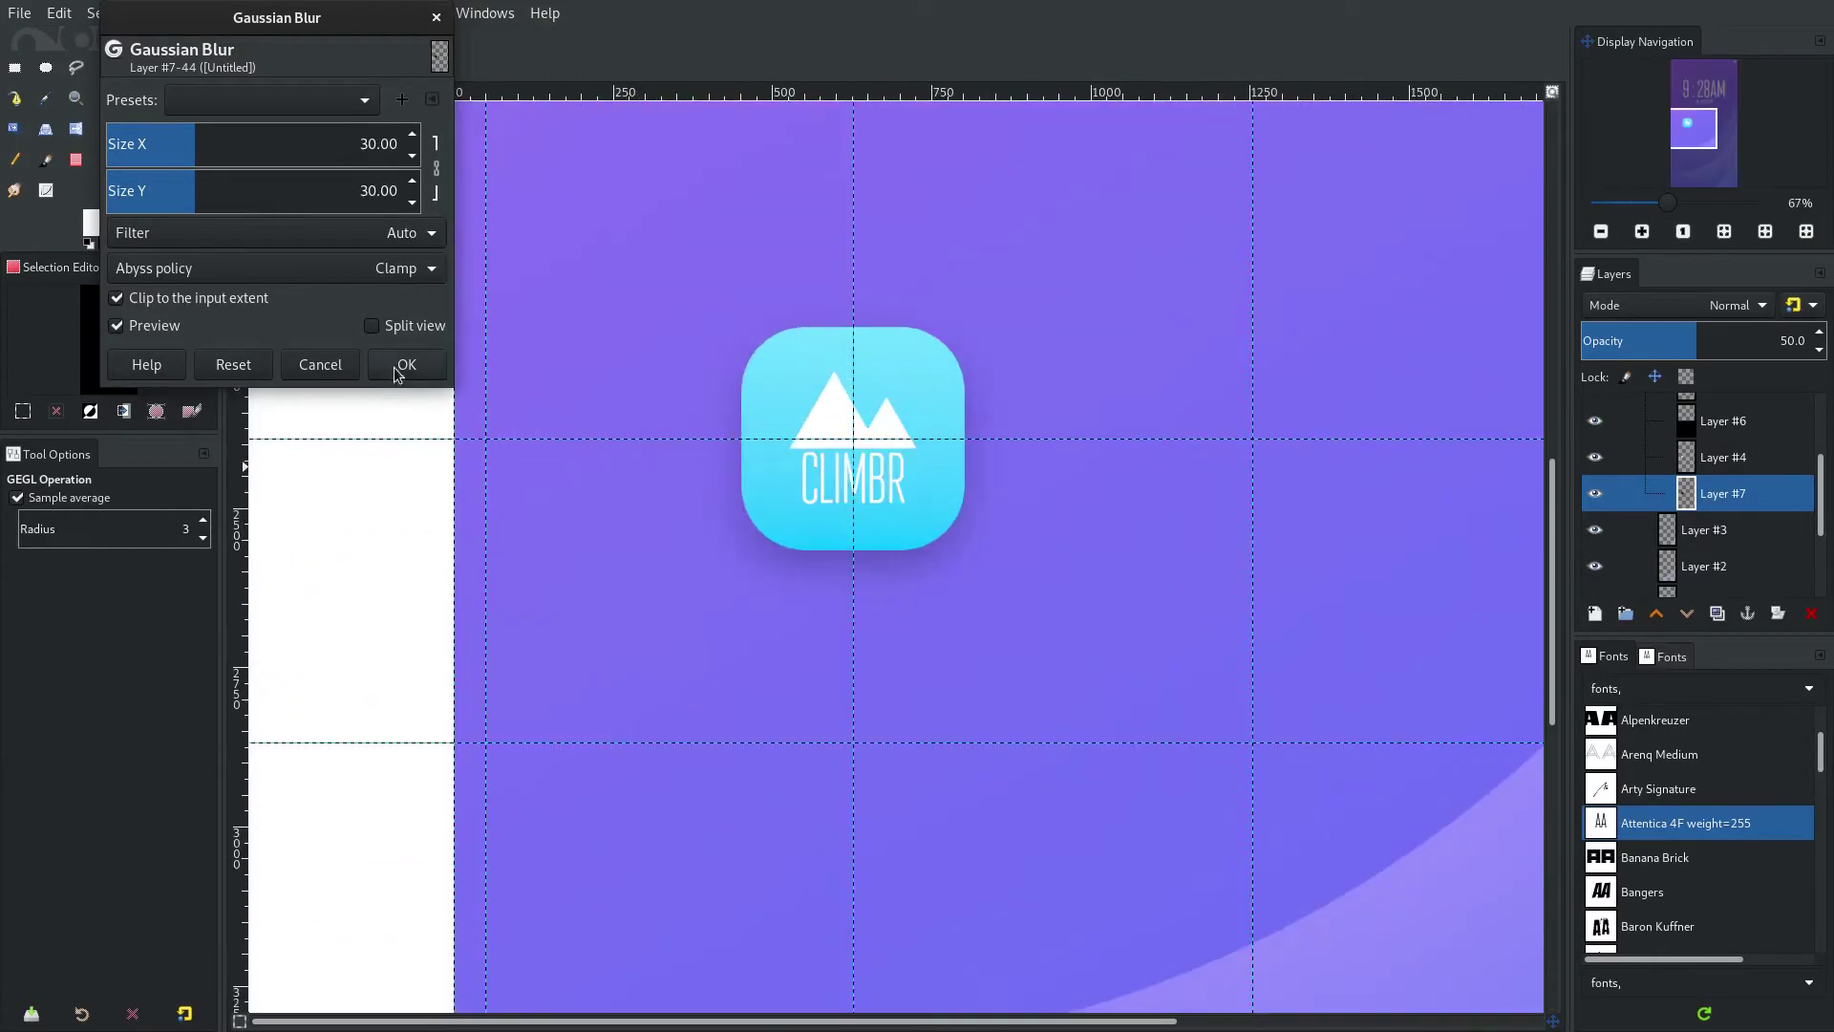
{"action": "key", "text": "Return"}
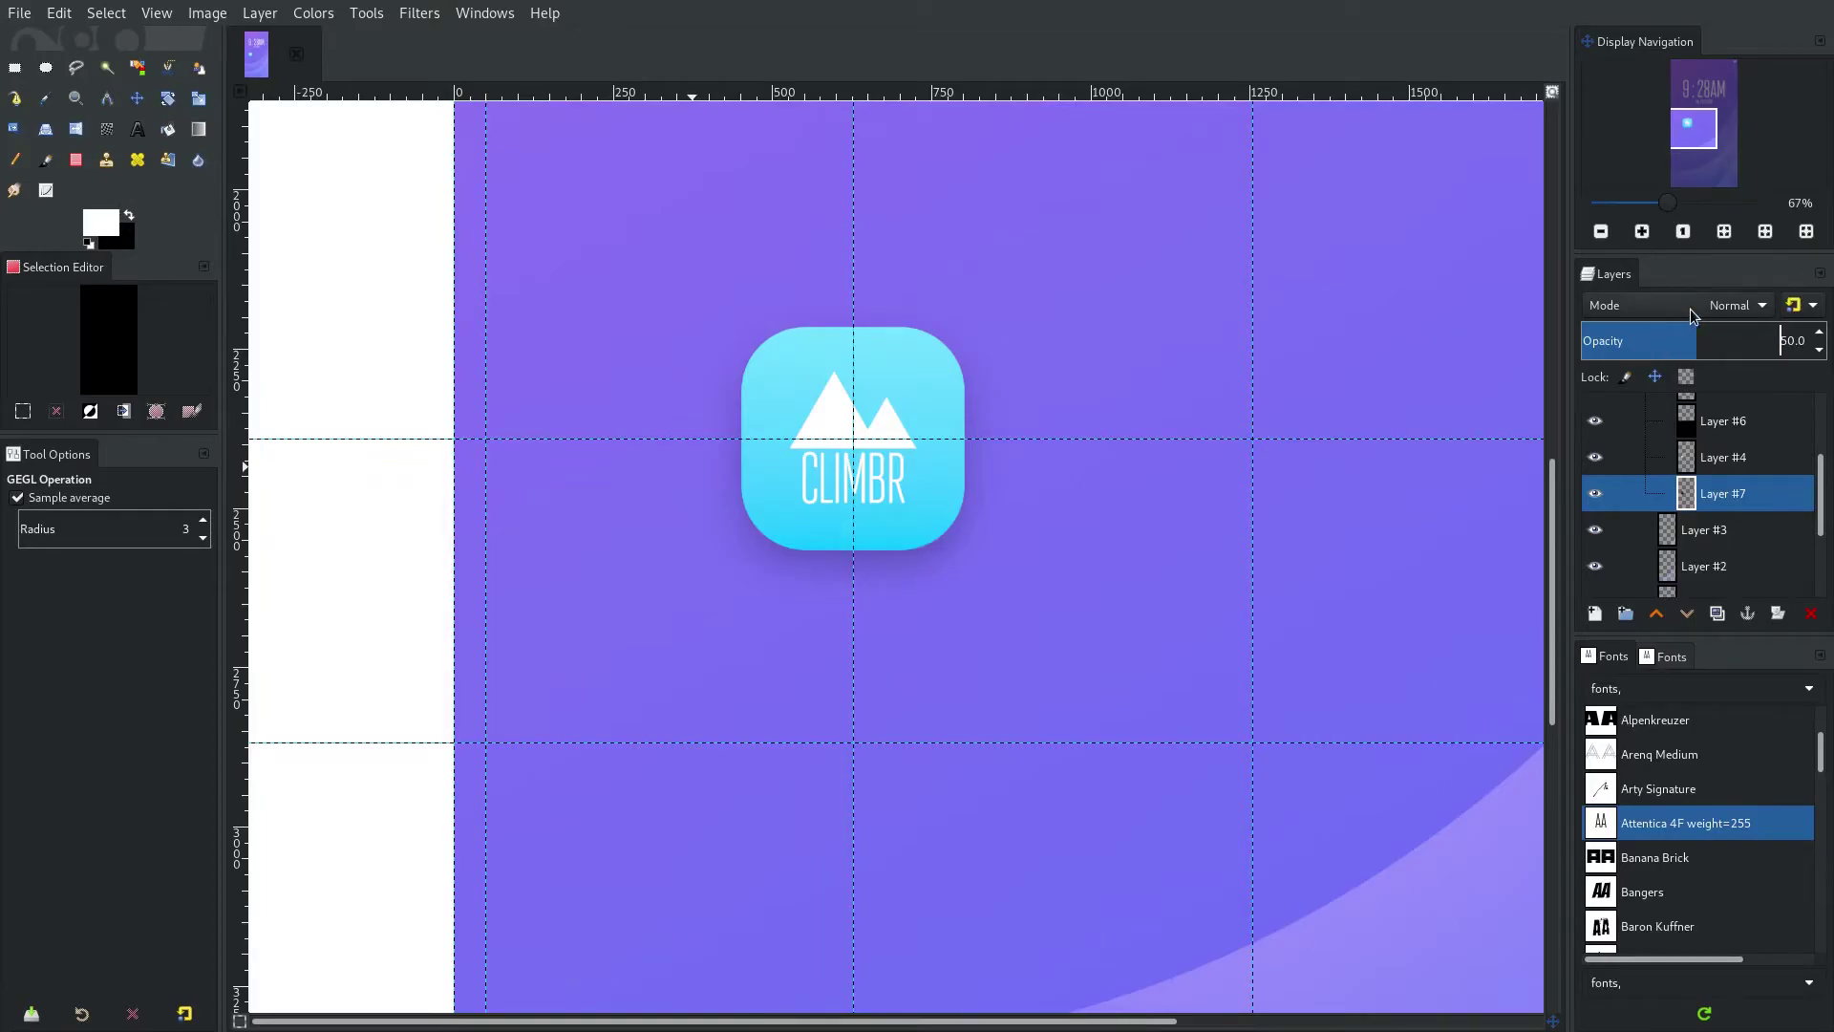
Try Grain merge mode on the shadow layer, then set the mode back to Normal.
{"action": "left_click", "coordinate": [1687, 311]}
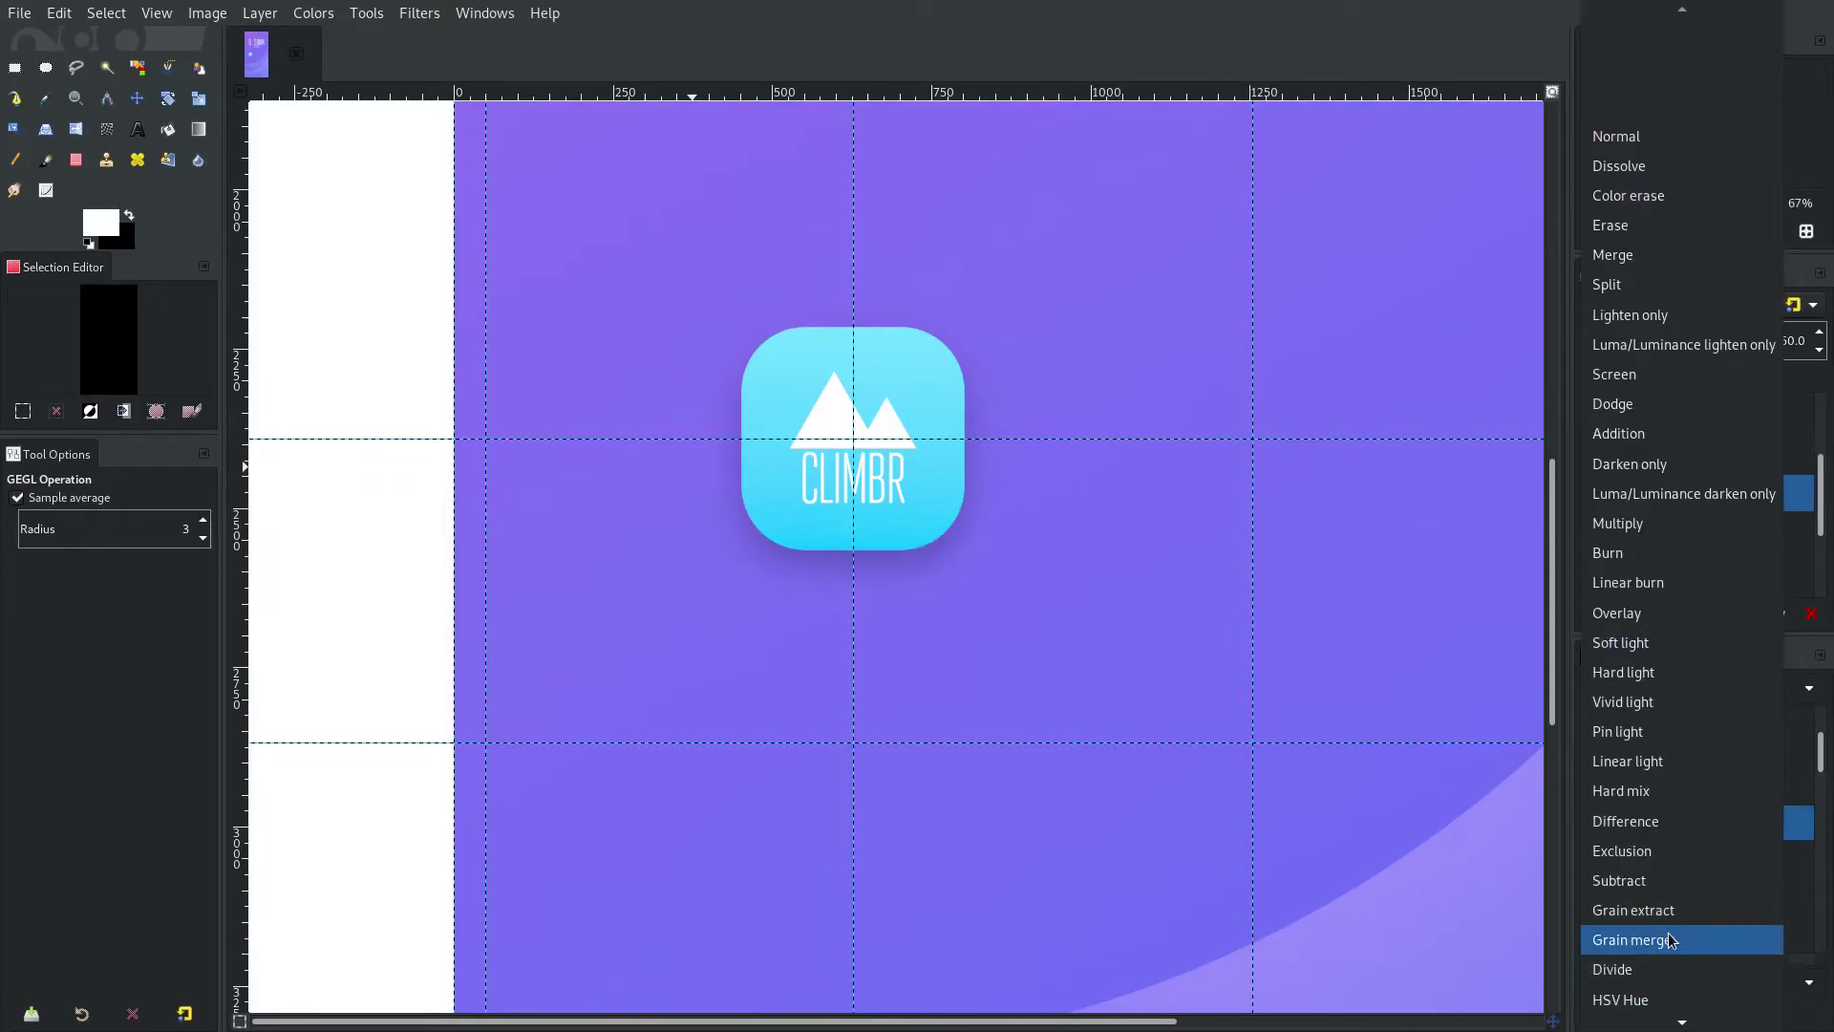
{"action": "left_click", "coordinate": [1657, 940]}
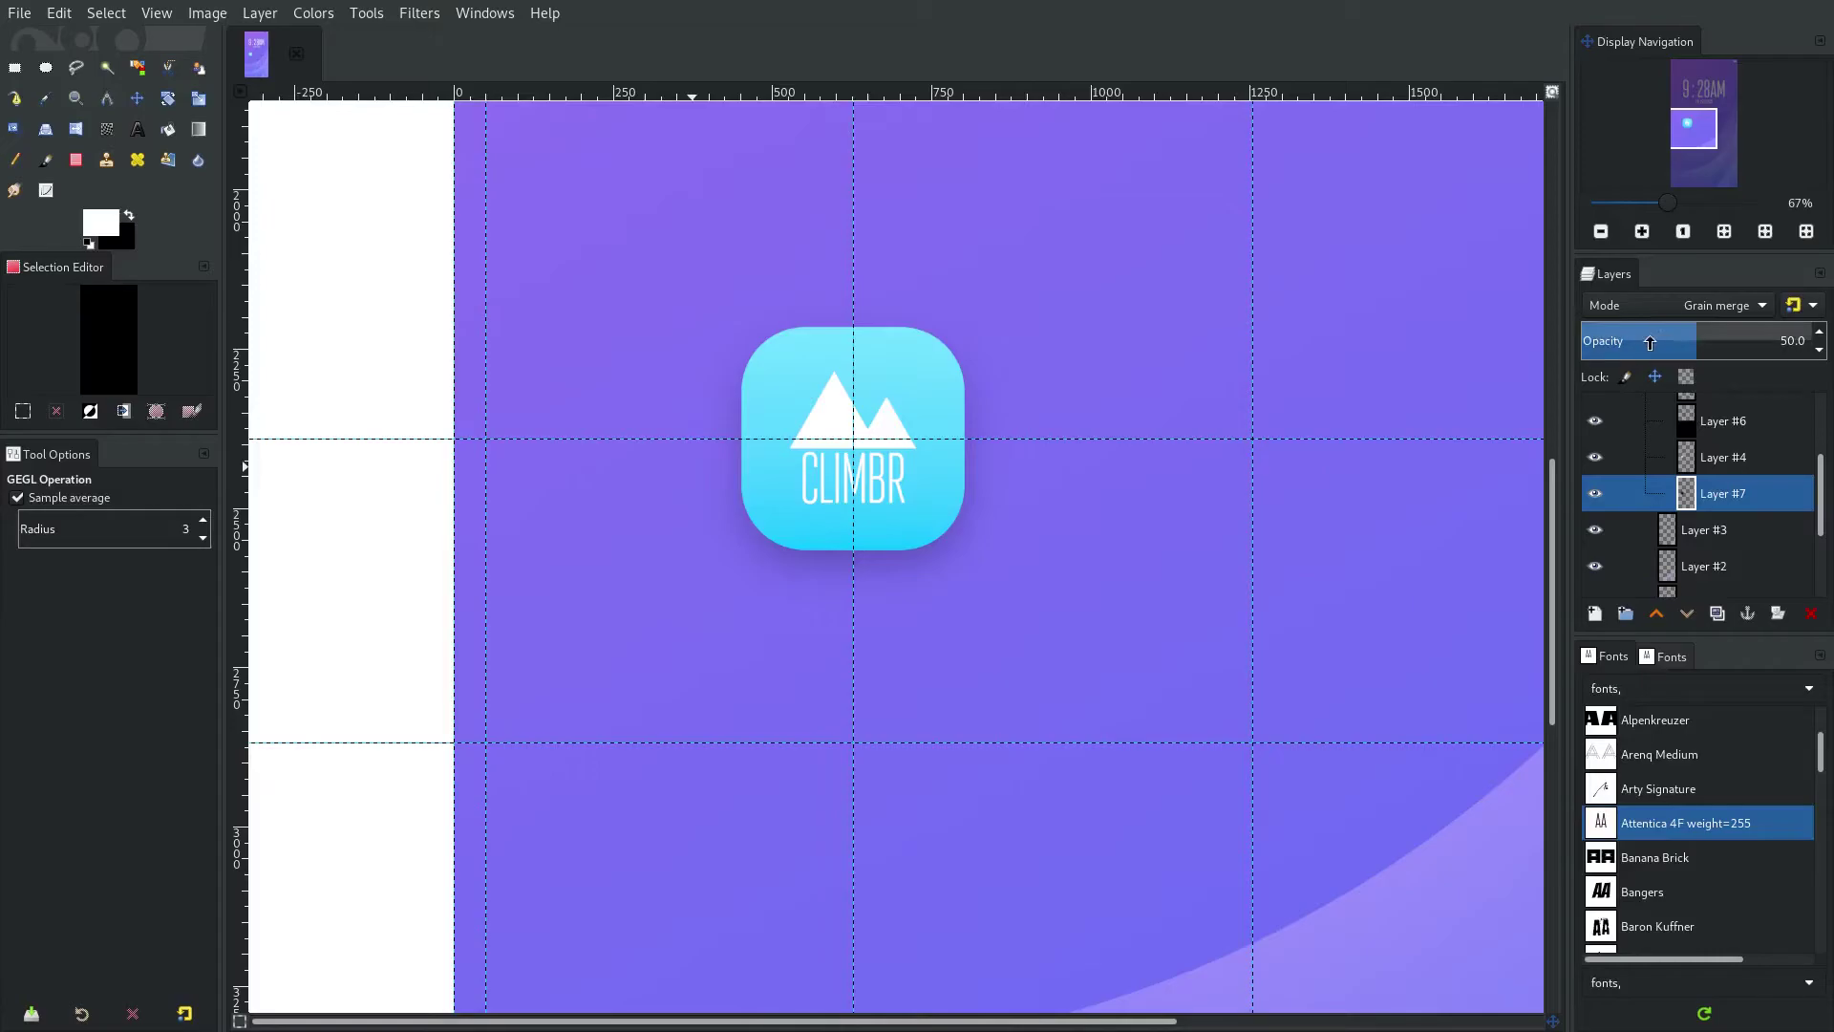
{"action": "left_click", "coordinate": [1729, 305]}
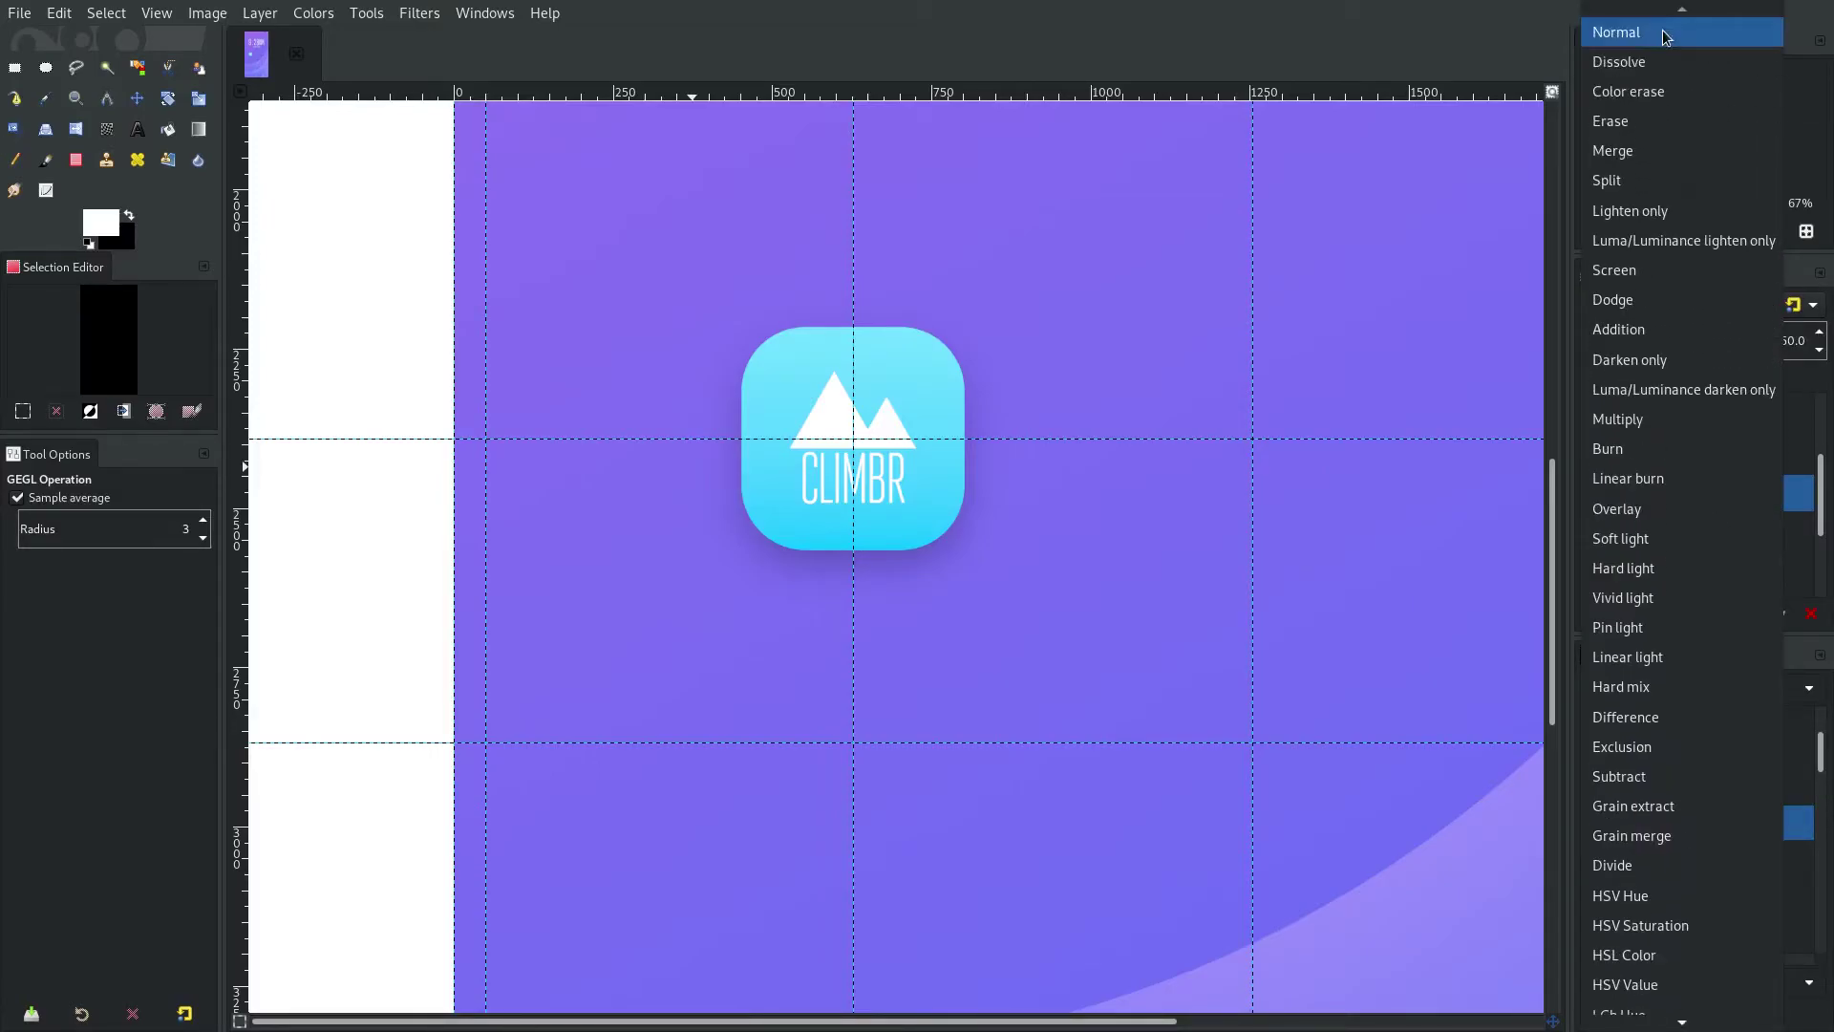
{"action": "left_click", "coordinate": [1662, 29]}
Set the shadow layer's opacity to 25 and toggle the icon's layer group visibility to compare.
{"action": "type", "text": "25"}
{"action": "key", "text": "Return"}
{"action": "scroll", "coordinate": [1130, 519], "scroll_direction": "down", "scroll_amount": 3}
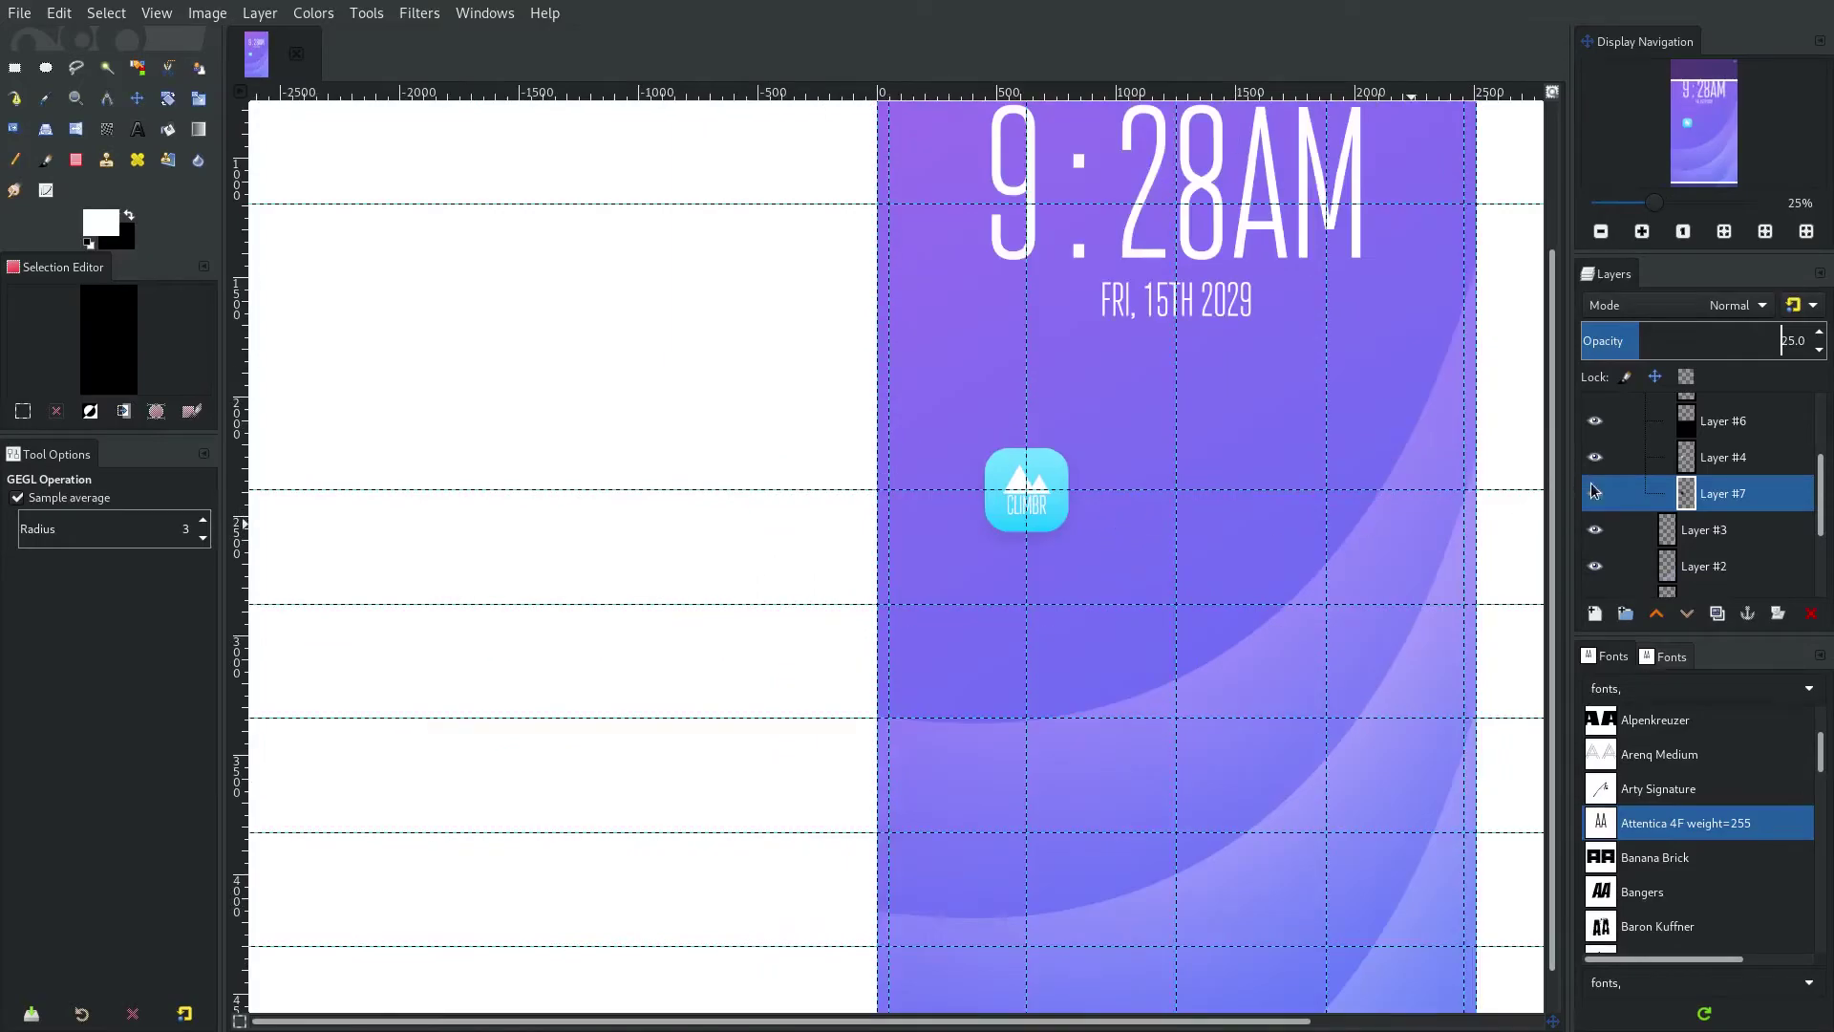
{"action": "scroll", "coordinate": [1600, 482], "scroll_direction": "up", "scroll_amount": 3}
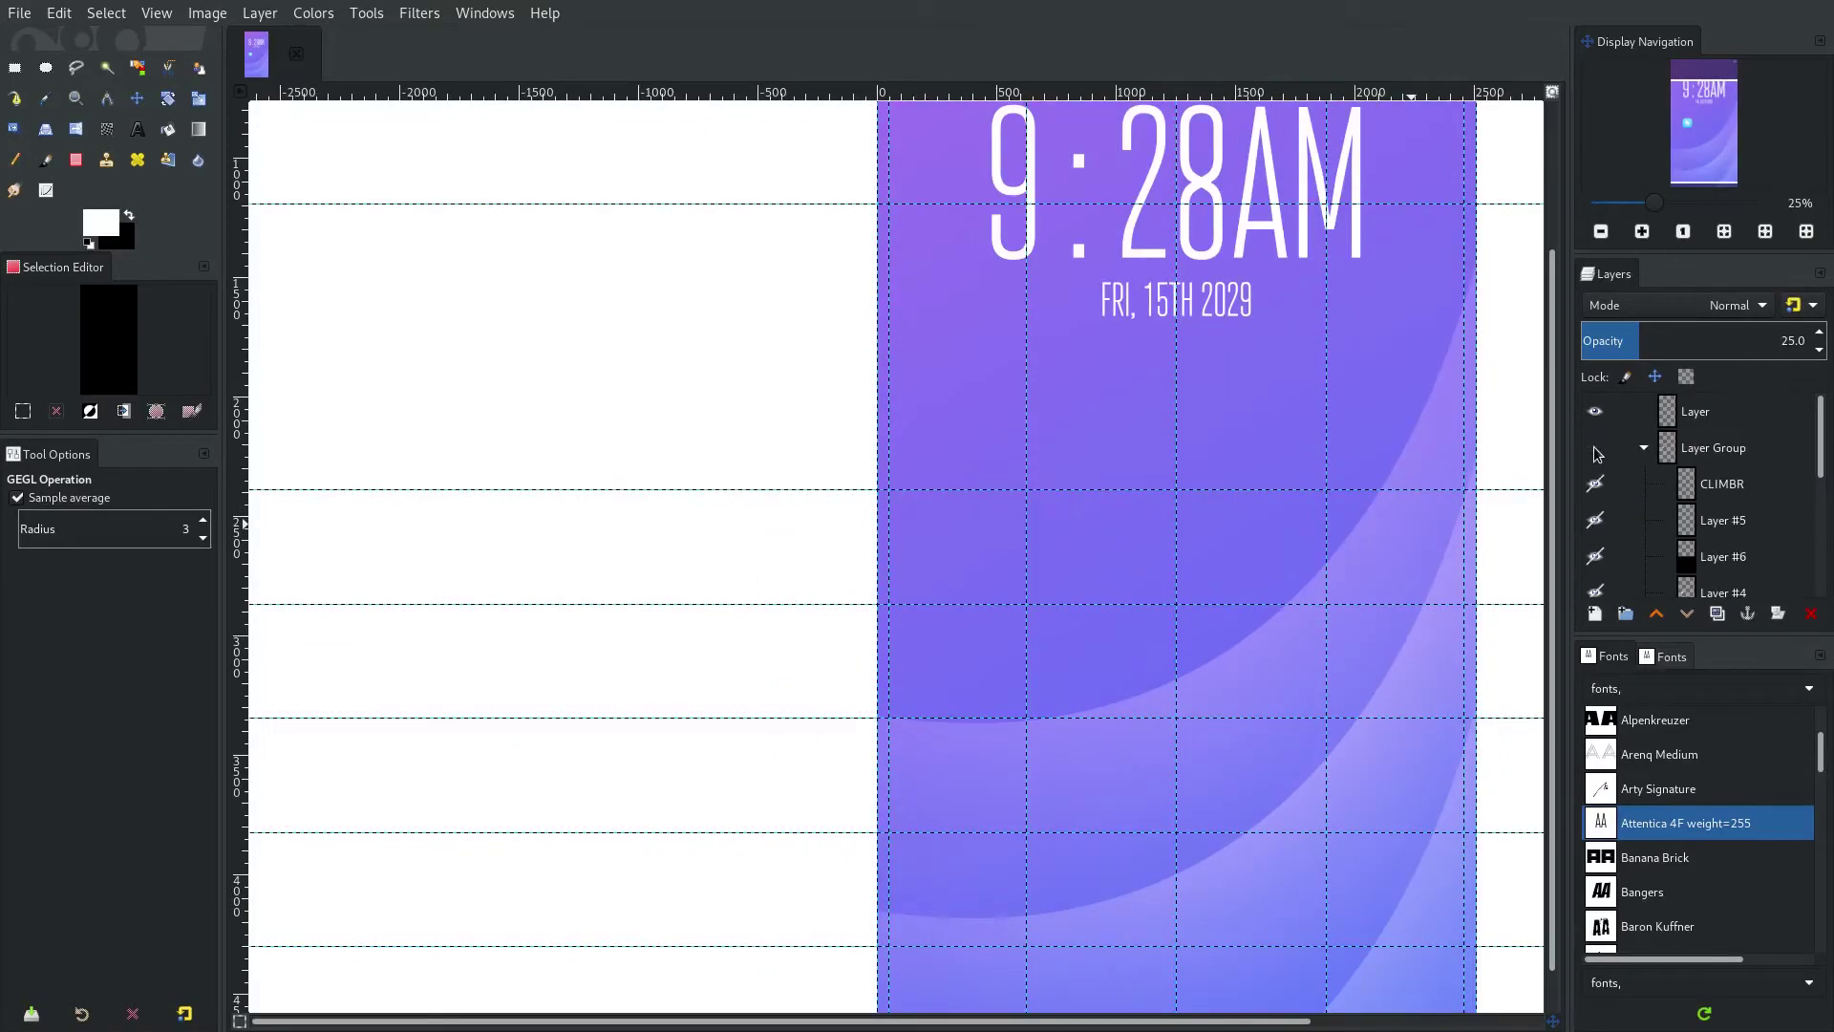
{"action": "left_click", "coordinate": [1594, 447]}
Duplicate the CLIMBR icon's layer group and move the copy across to the next vertical guide.
{"action": "left_click", "coordinate": [1736, 449]}
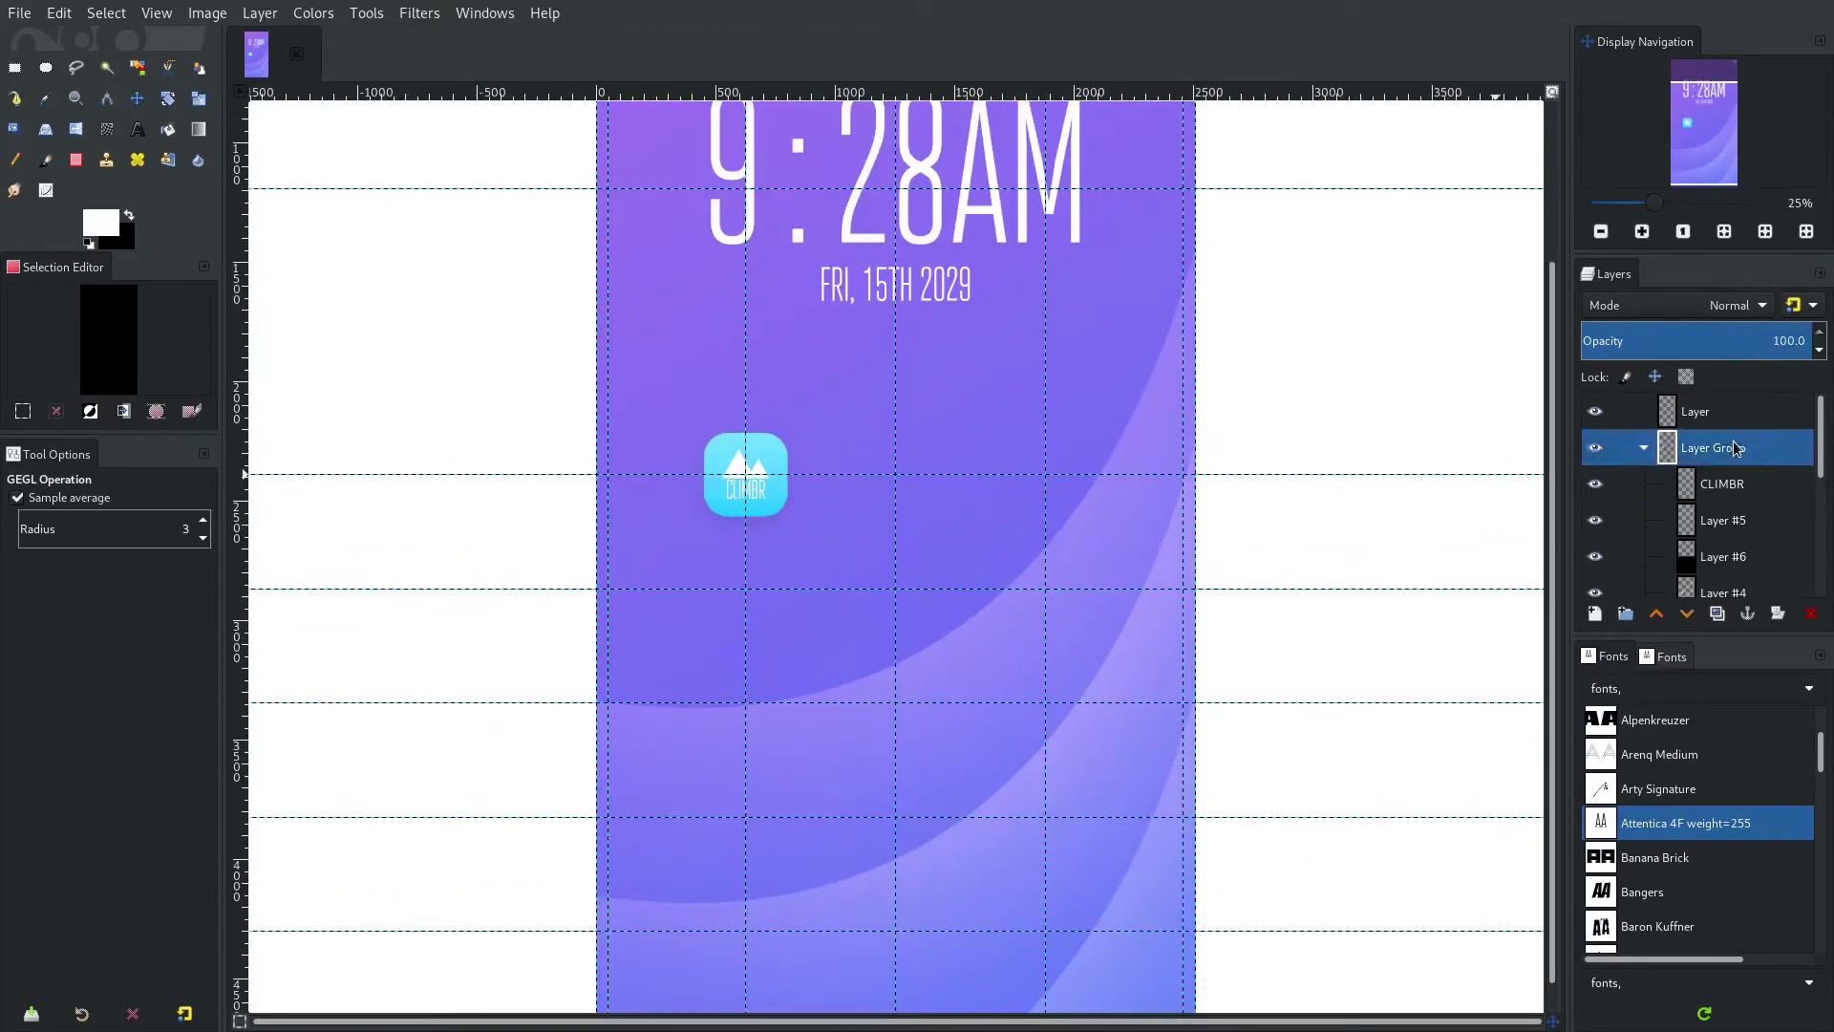
{"action": "left_click", "coordinate": [1641, 456]}
{"action": "right_click", "coordinate": [1647, 449]}
{"action": "left_click", "coordinate": [1538, 225]}
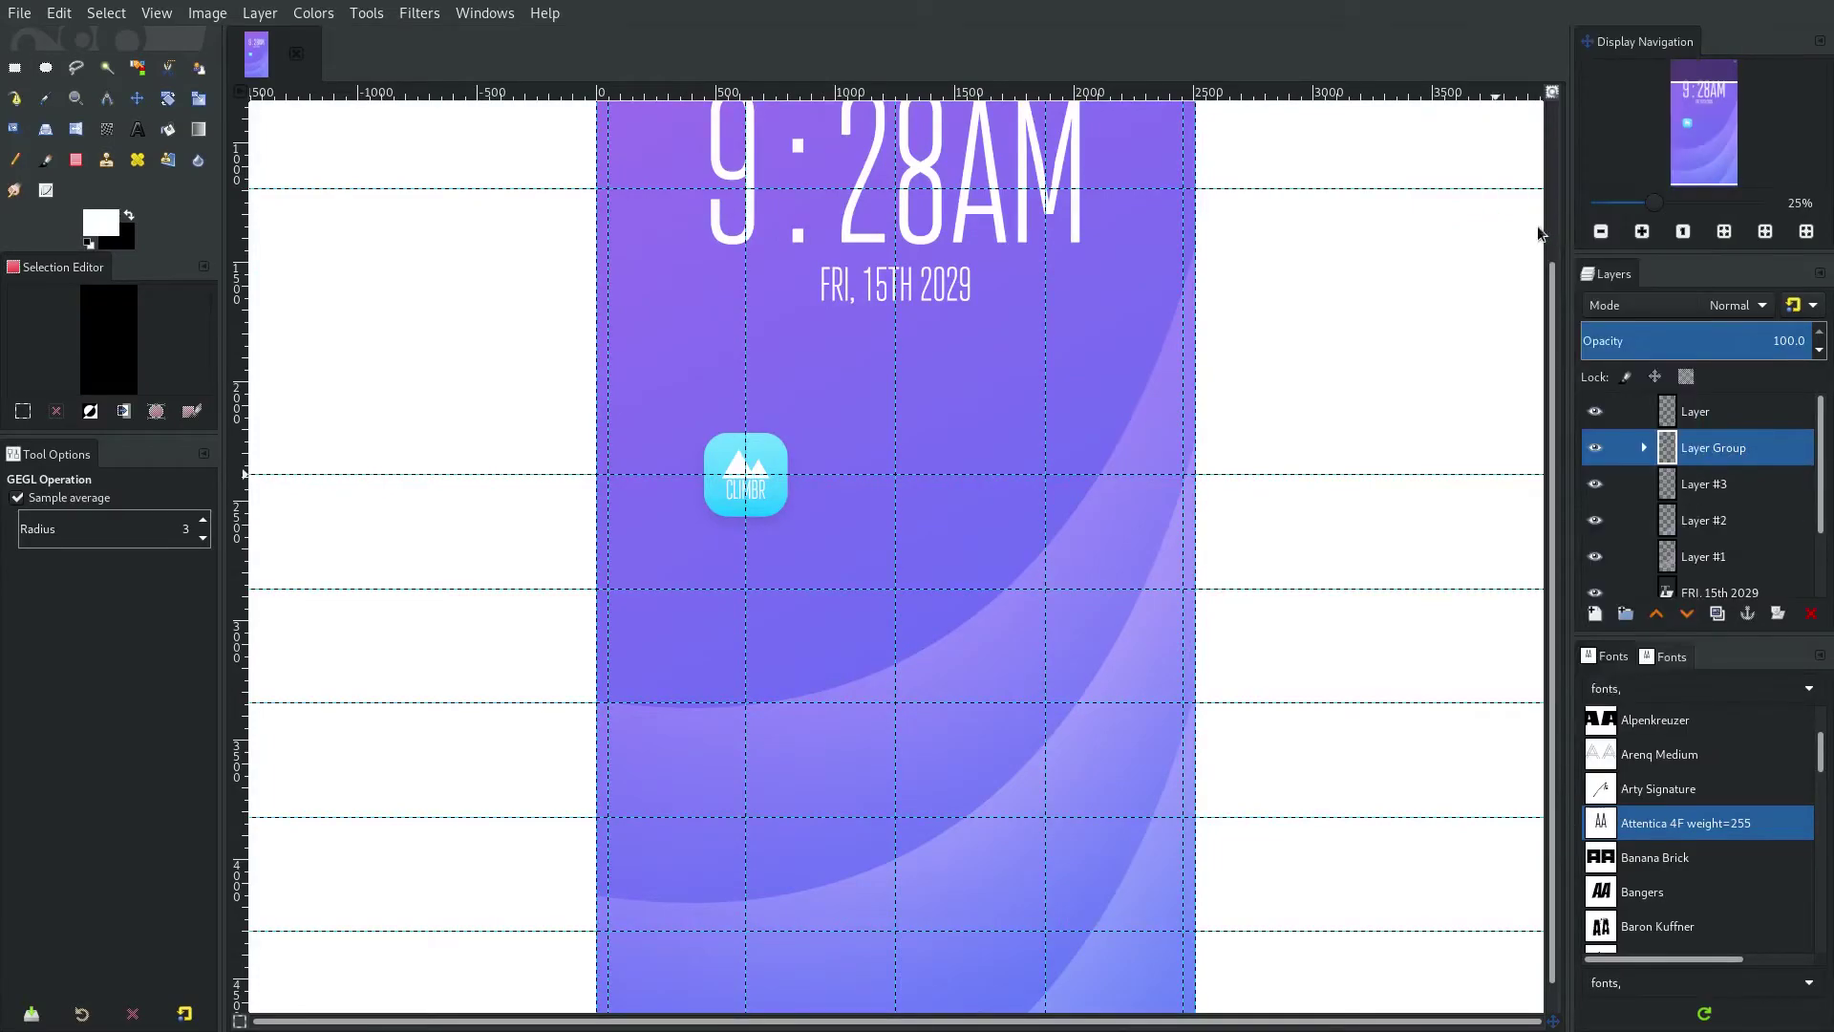
{"action": "scroll", "coordinate": [660, 383], "scroll_direction": "up", "scroll_amount": 2}
{"action": "left_click", "coordinate": [138, 97]}
{"action": "mouse_move", "coordinate": [1018, 496]}
{"action": "left_mouse_down"}
{"action": "mouse_move", "coordinate": [873, 459]}
{"action": "mouse_move", "coordinate": [988, 507]}
{"action": "mouse_move", "coordinate": [1051, 507]}
{"action": "mouse_move", "coordinate": [1031, 508]}
{"action": "left_mouse_up"}
Crop the duplicated icon group to its content and centre it on the guide intersection beside the original icon.
{"action": "left_click", "coordinate": [260, 12]}
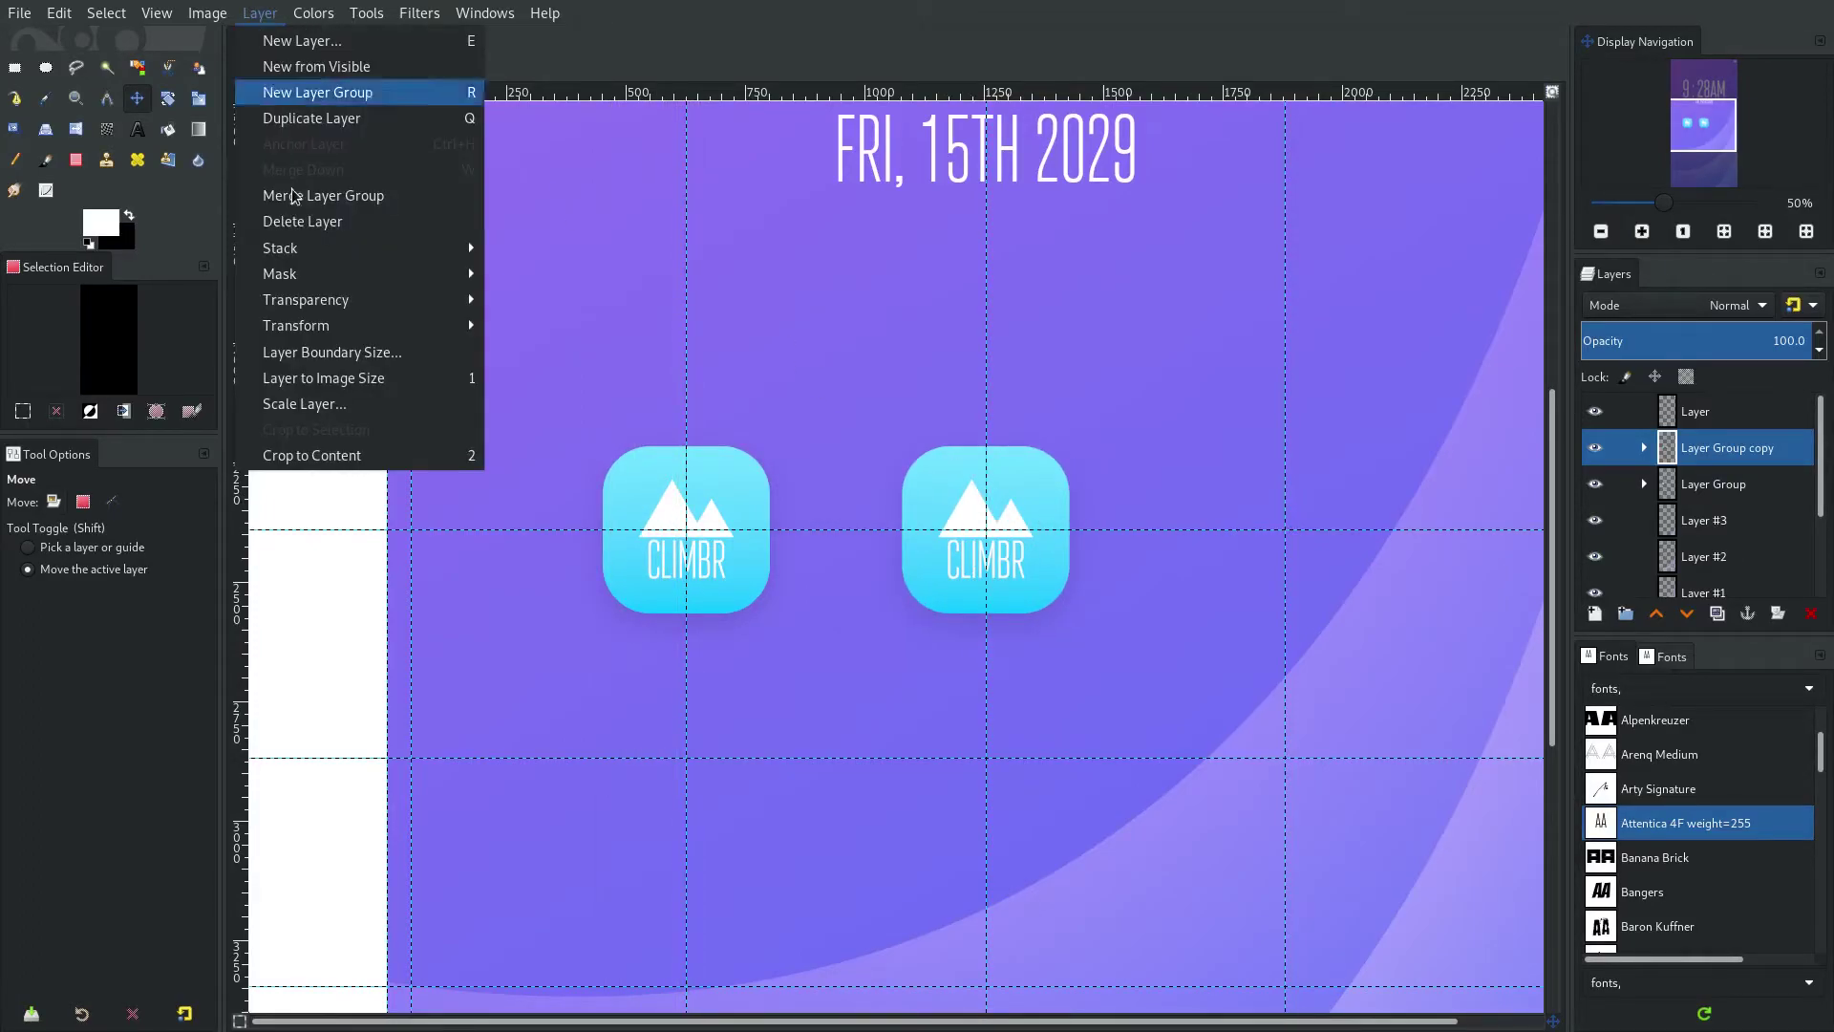
{"action": "left_click", "coordinate": [332, 445]}
{"action": "left_click", "coordinate": [259, 12]}
{"action": "left_click", "coordinate": [334, 454]}
{"action": "left_click", "coordinate": [1024, 592]}
{"action": "mouse_move", "coordinate": [1050, 504]}
{"action": "left_mouse_down"}
{"action": "mouse_move", "coordinate": [1028, 491]}
{"action": "mouse_move", "coordinate": [1043, 477]}
{"action": "left_mouse_up"}
Delete the shadow layer from the duplicated icon's group and collapse that group.
{"action": "scroll", "coordinate": [1043, 477], "scroll_direction": "up", "scroll_amount": 1}
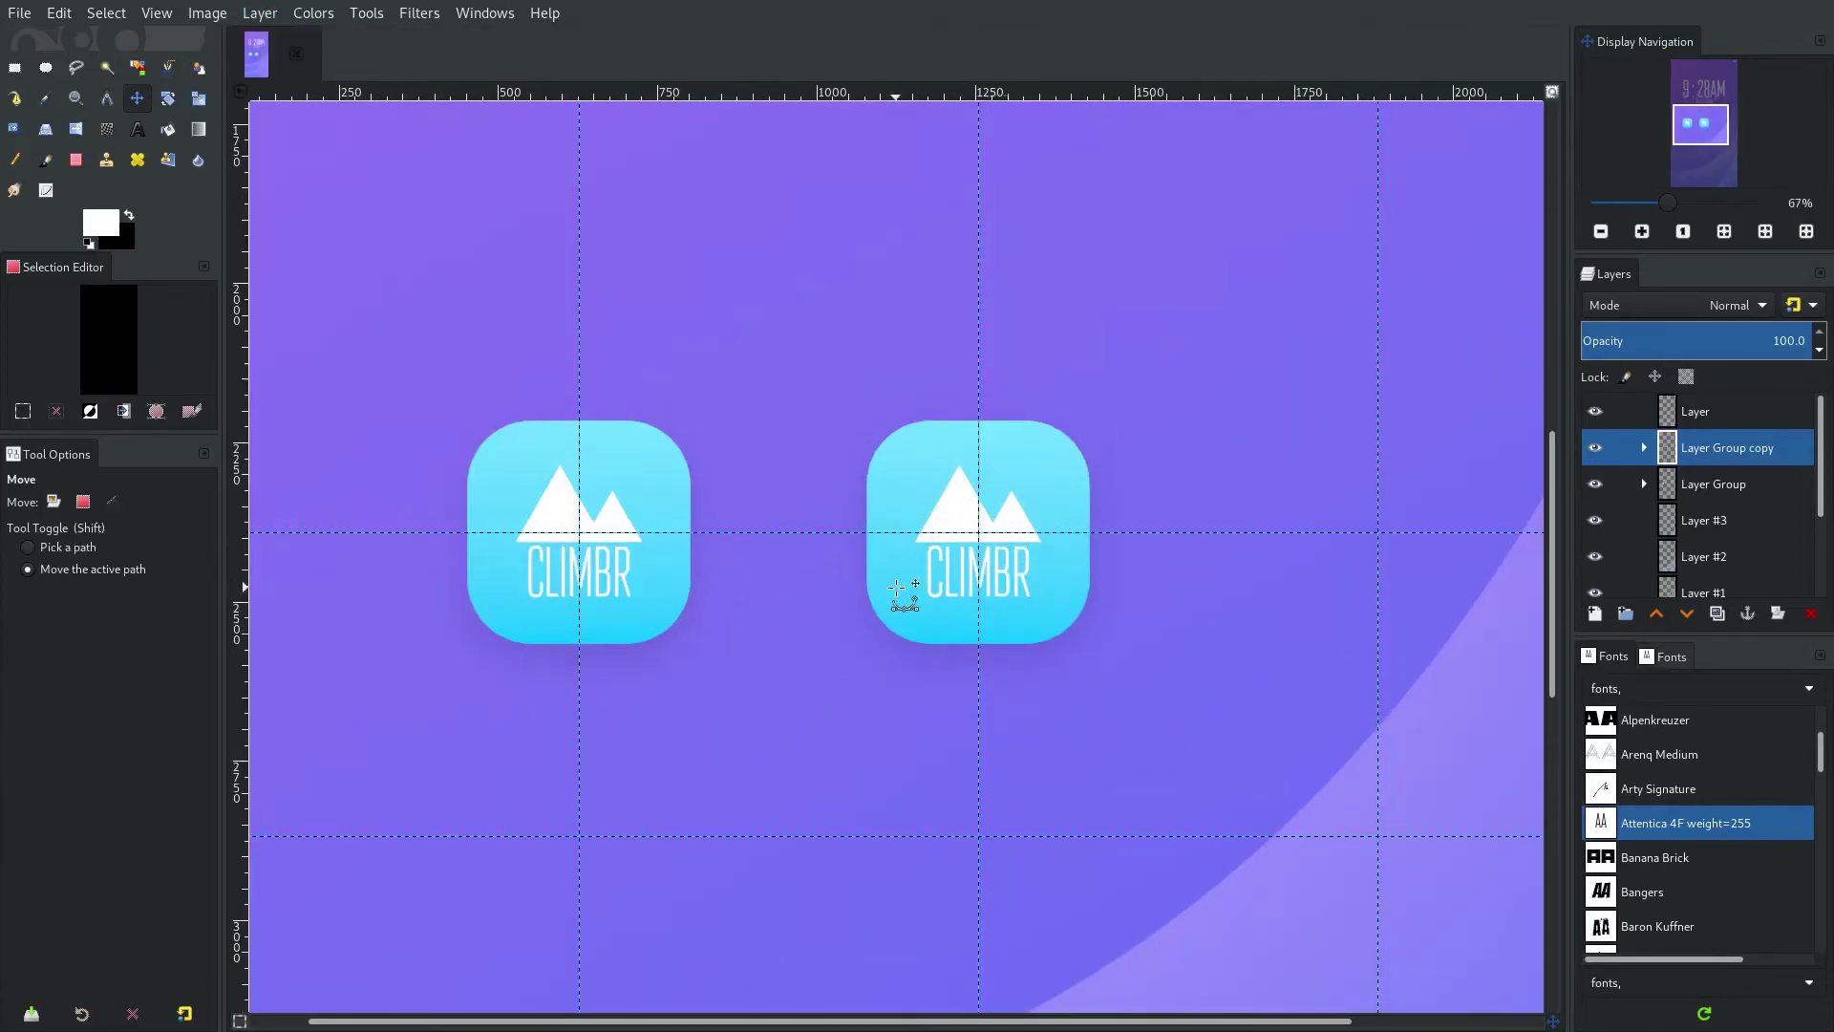
{"action": "scroll", "coordinate": [900, 586], "scroll_direction": "up", "scroll_amount": 1}
{"action": "scroll", "coordinate": [1273, 519], "scroll_direction": "left", "scroll_amount": 3}
{"action": "left_click", "coordinate": [1644, 448]}
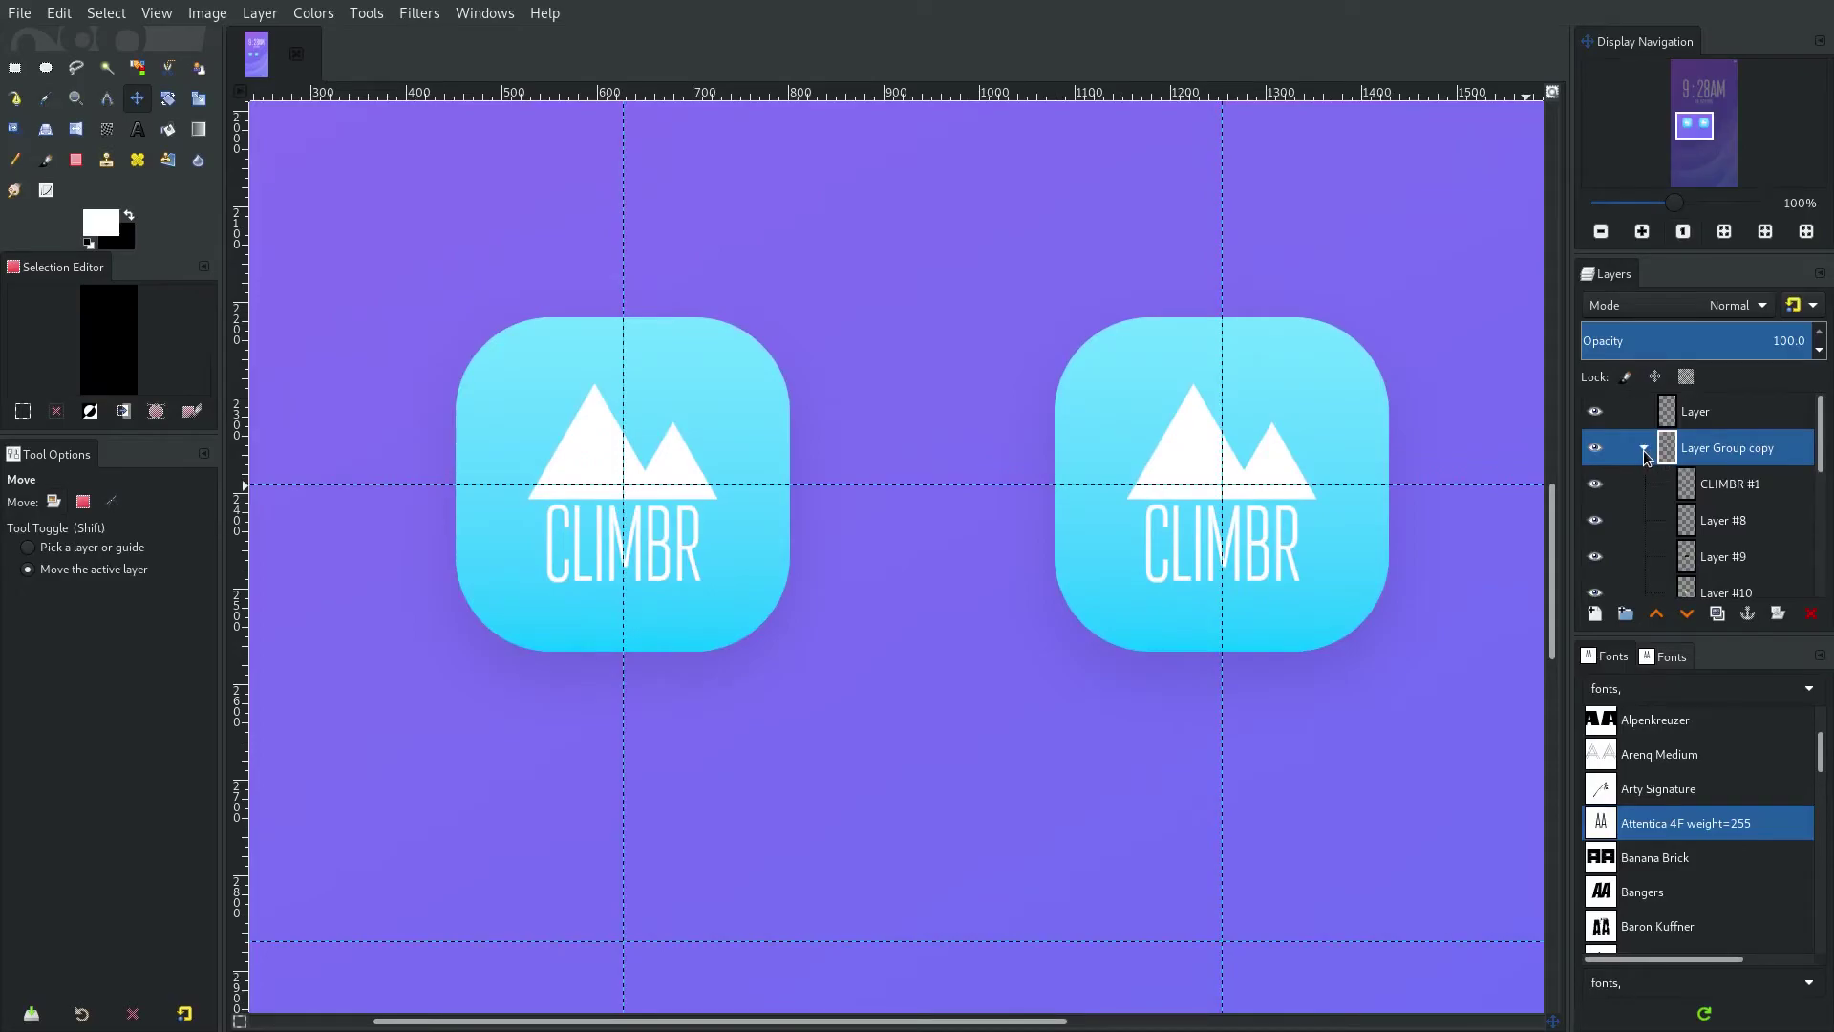
{"action": "scroll", "coordinate": [1719, 516], "scroll_direction": "down", "scroll_amount": 3}
{"action": "left_click", "coordinate": [1738, 493]}
{"action": "scroll", "coordinate": [1801, 583], "scroll_direction": "down", "scroll_amount": 1}
{"action": "left_click", "coordinate": [1809, 613]}
{"action": "scroll", "coordinate": [1748, 520], "scroll_direction": "up", "scroll_amount": 4}
{"action": "left_click", "coordinate": [1643, 416]}
Delete the shadow layer from the original CLIMBR icon's group and collapse that group.
{"action": "left_click", "coordinate": [1643, 451]}
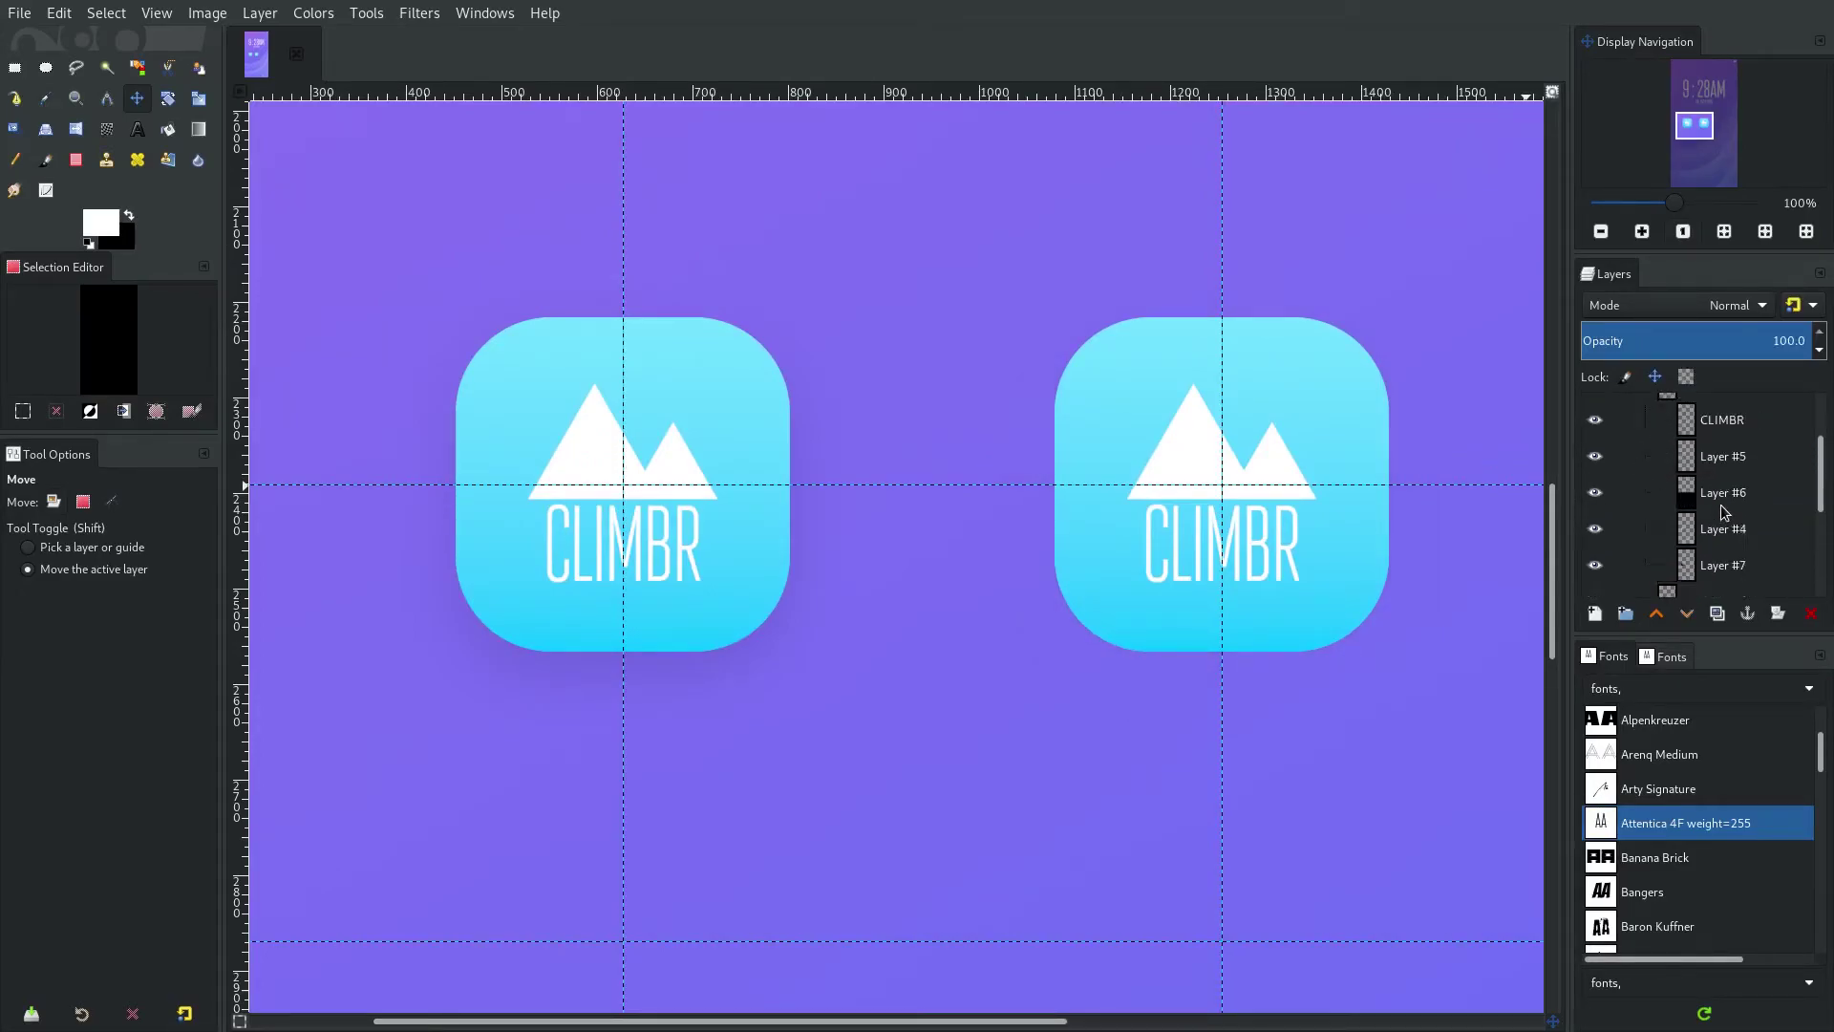
{"action": "scroll", "coordinate": [1723, 535], "scroll_direction": "down", "scroll_amount": 1}
{"action": "left_click", "coordinate": [1723, 462]}
{"action": "left_click", "coordinate": [1810, 613]}
{"action": "scroll", "coordinate": [1646, 472], "scroll_direction": "up", "scroll_amount": 5}
{"action": "left_click", "coordinate": [1645, 459]}
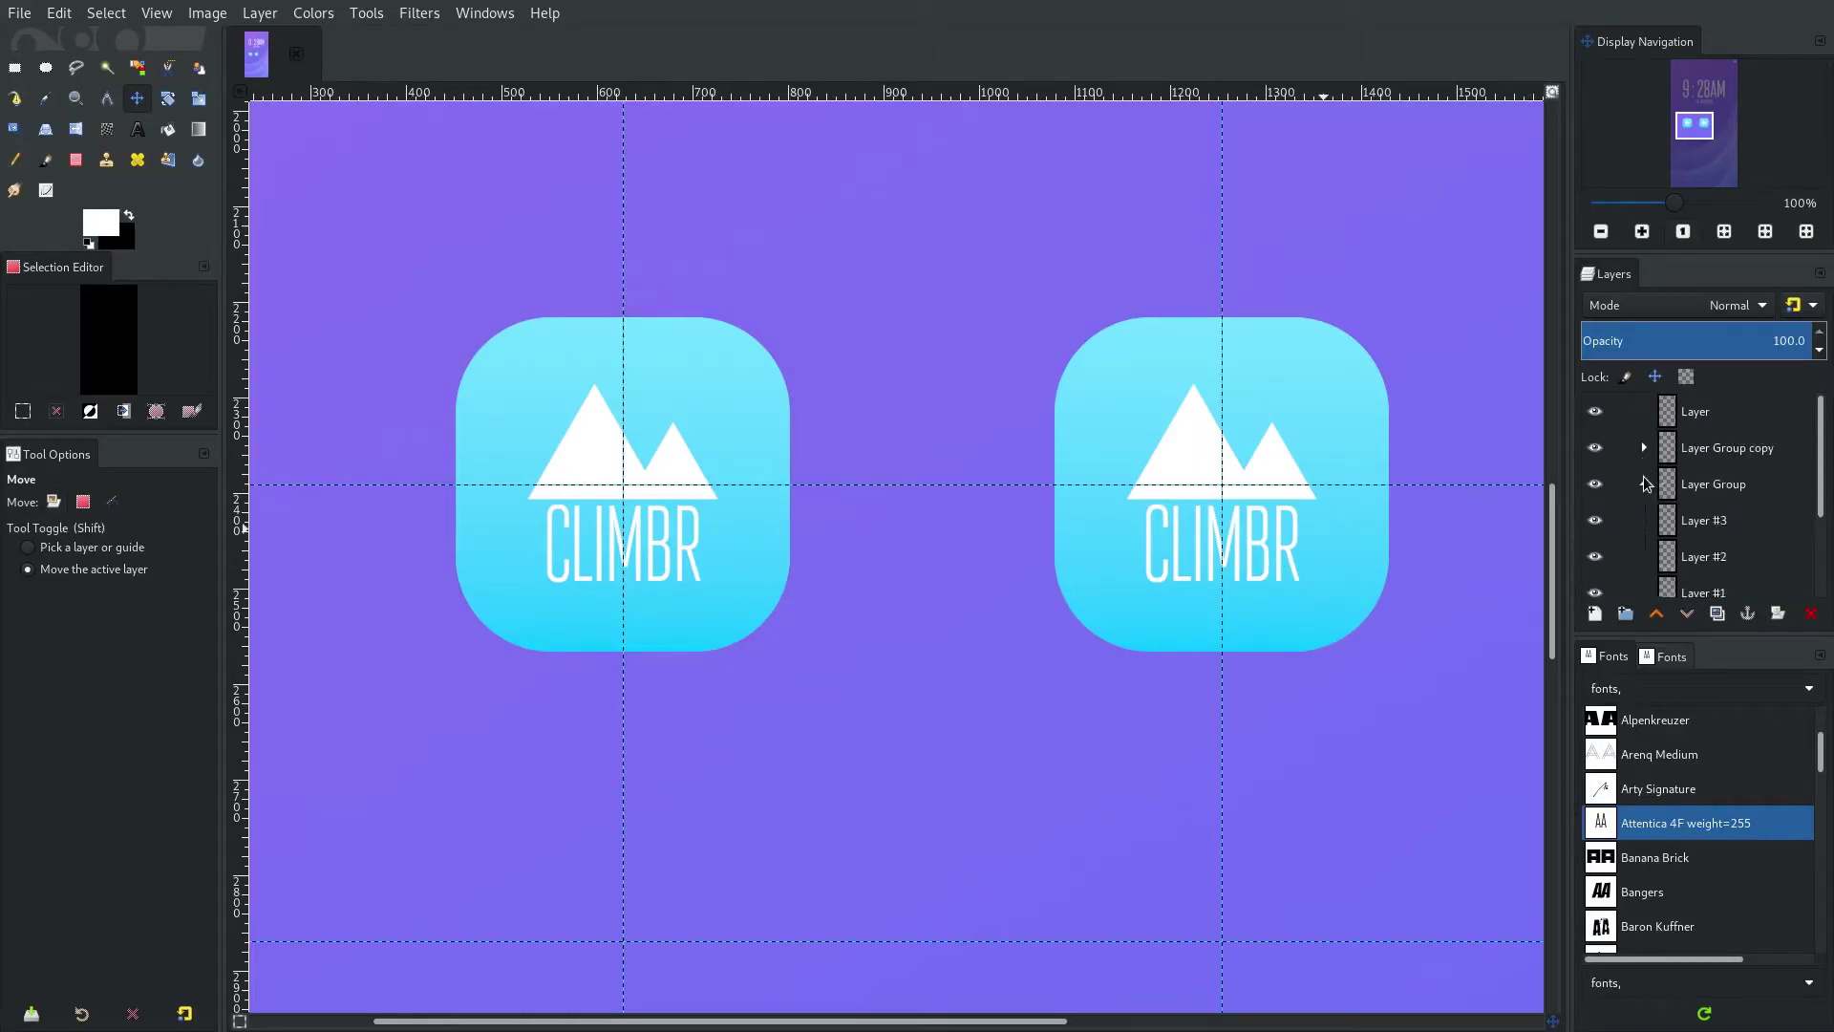
Undo the mistaken move, crop the duplicated icon group to its content and realign it on the guides.
{"action": "left_click_drag", "start_coordinate": [1387, 413], "coordinate": [1375, 424]}
{"action": "key", "text": "ctrl+z"}
{"action": "left_click", "coordinate": [1646, 424]}
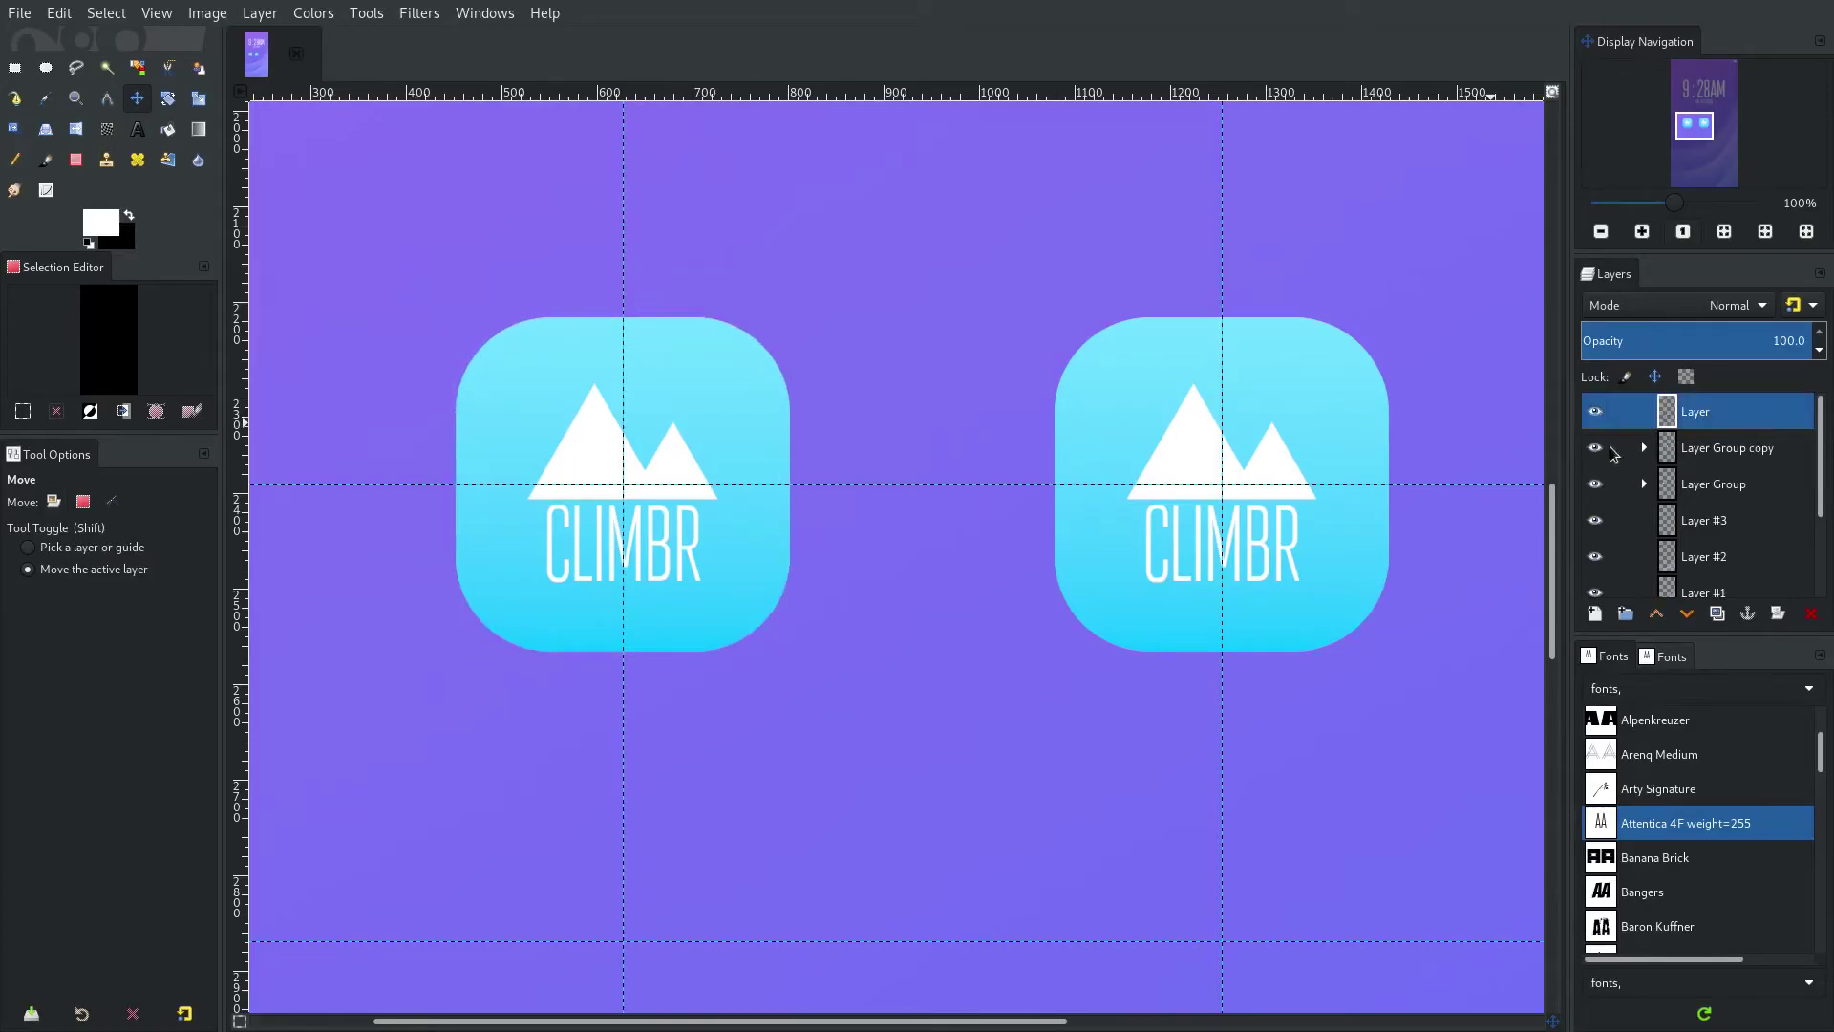
{"action": "left_click", "coordinate": [1703, 441]}
{"action": "left_click_drag", "start_coordinate": [1471, 415], "coordinate": [1383, 390]}
{"action": "left_click", "coordinate": [259, 12]}
{"action": "left_click", "coordinate": [305, 456]}
{"action": "left_click_drag", "start_coordinate": [1242, 423], "coordinate": [720, 767]}
Move the battery icon up and outward so its edges align with the margin guides in the phone screen's upper corner.
{"action": "scroll", "coordinate": [1243, 446], "scroll_direction": "down", "scroll_amount": 4}
{"action": "scroll", "coordinate": [947, 244], "scroll_direction": "up", "scroll_amount": 4}
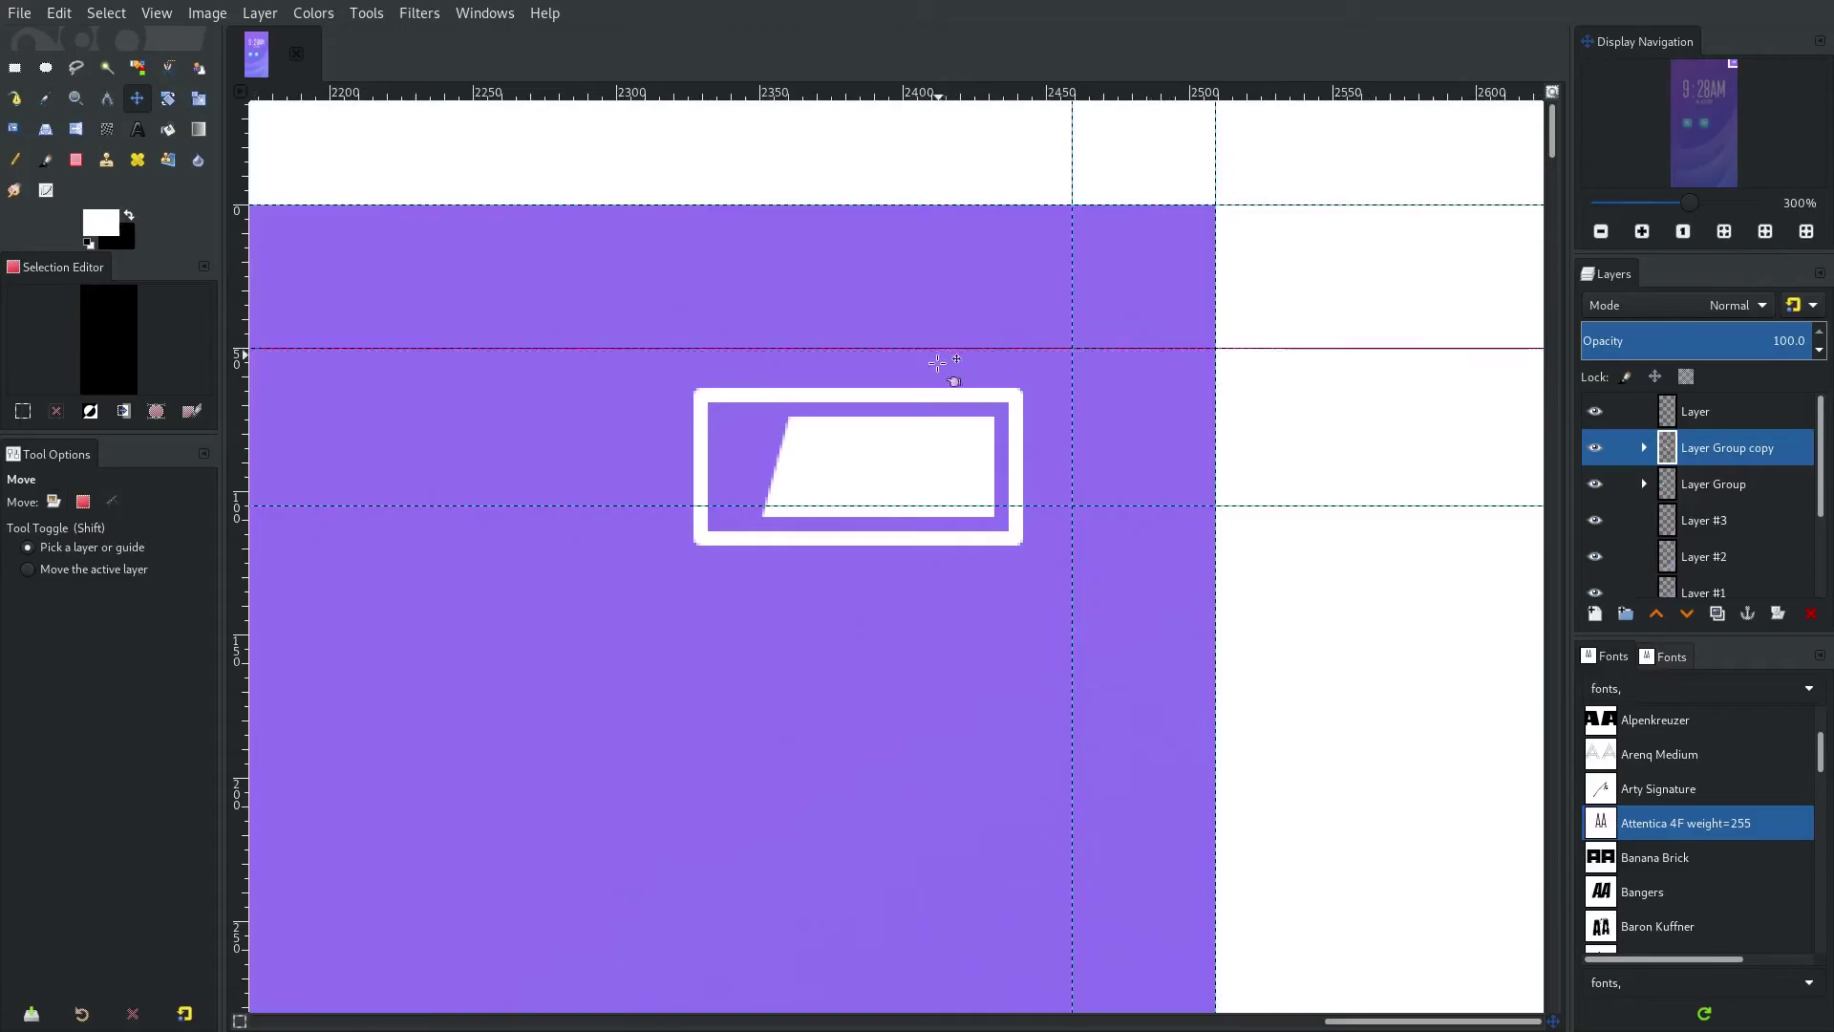
{"action": "left_click_drag", "start_coordinate": [955, 401], "coordinate": [987, 397]}
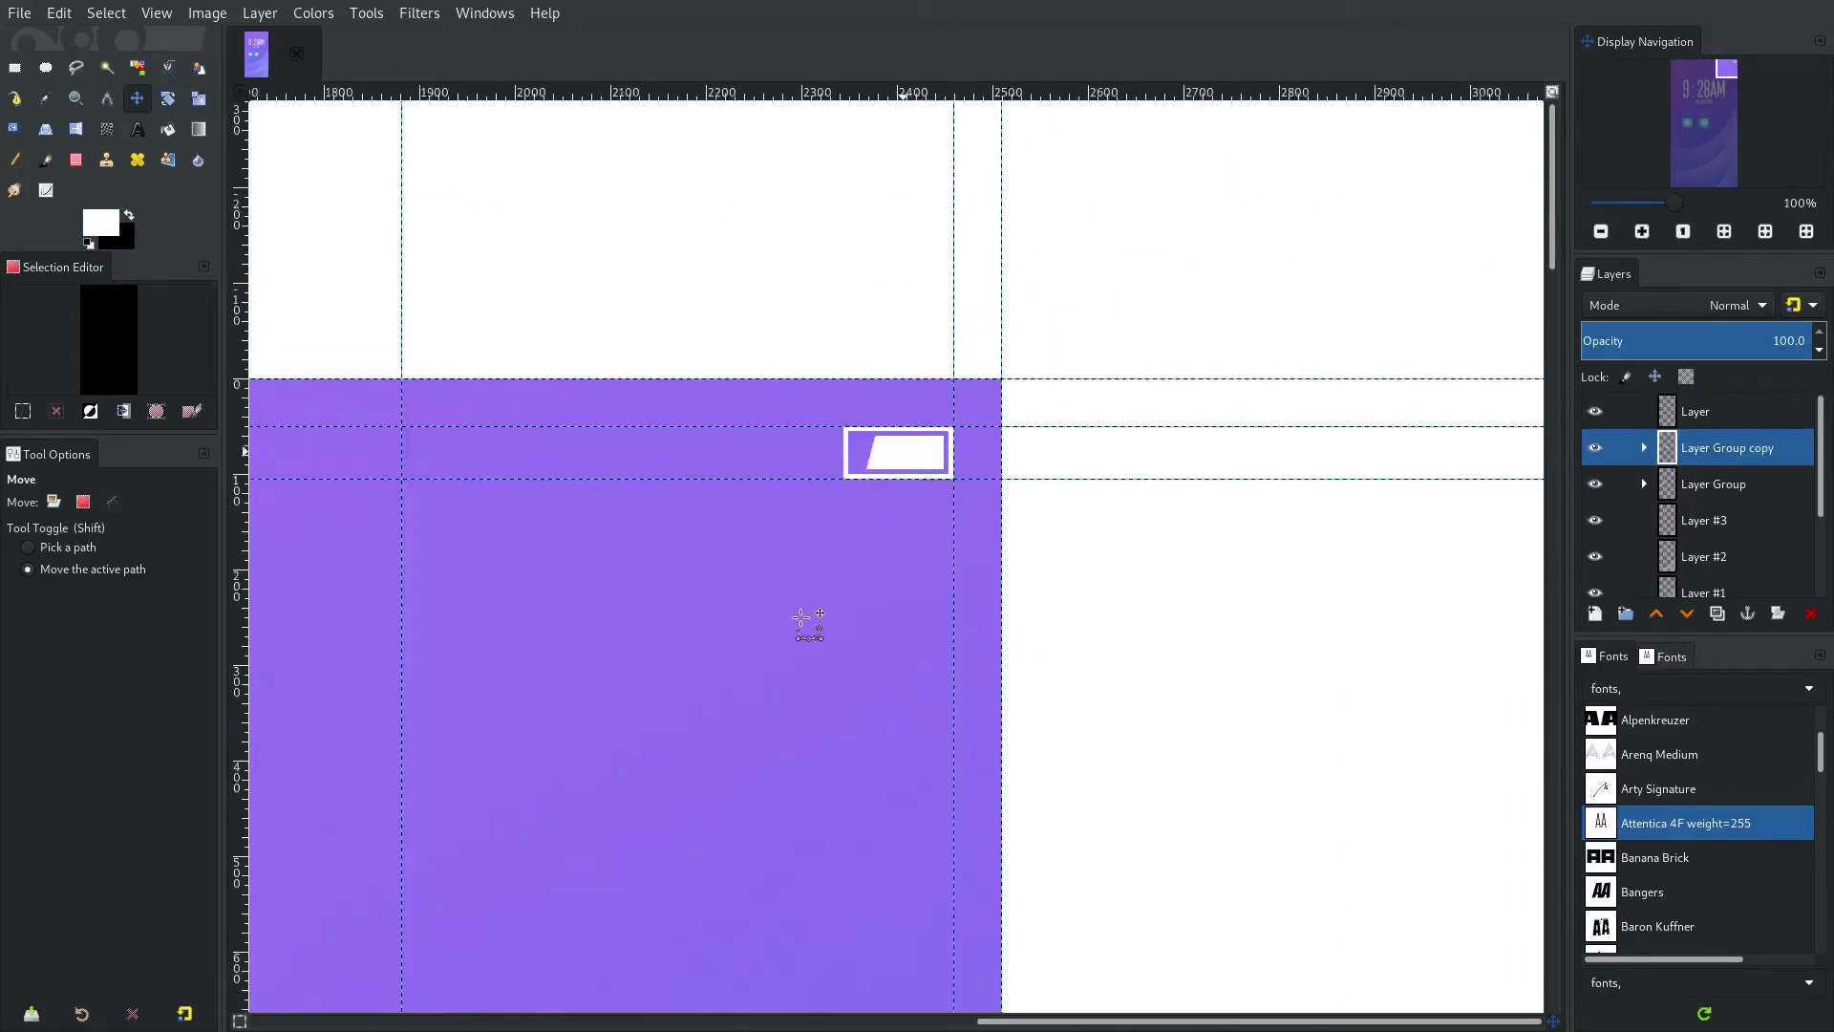
{"action": "scroll", "coordinate": [1013, 373], "scroll_direction": "down", "scroll_amount": 4}
{"action": "scroll", "coordinate": [872, 544], "scroll_direction": "up", "scroll_amount": 3}
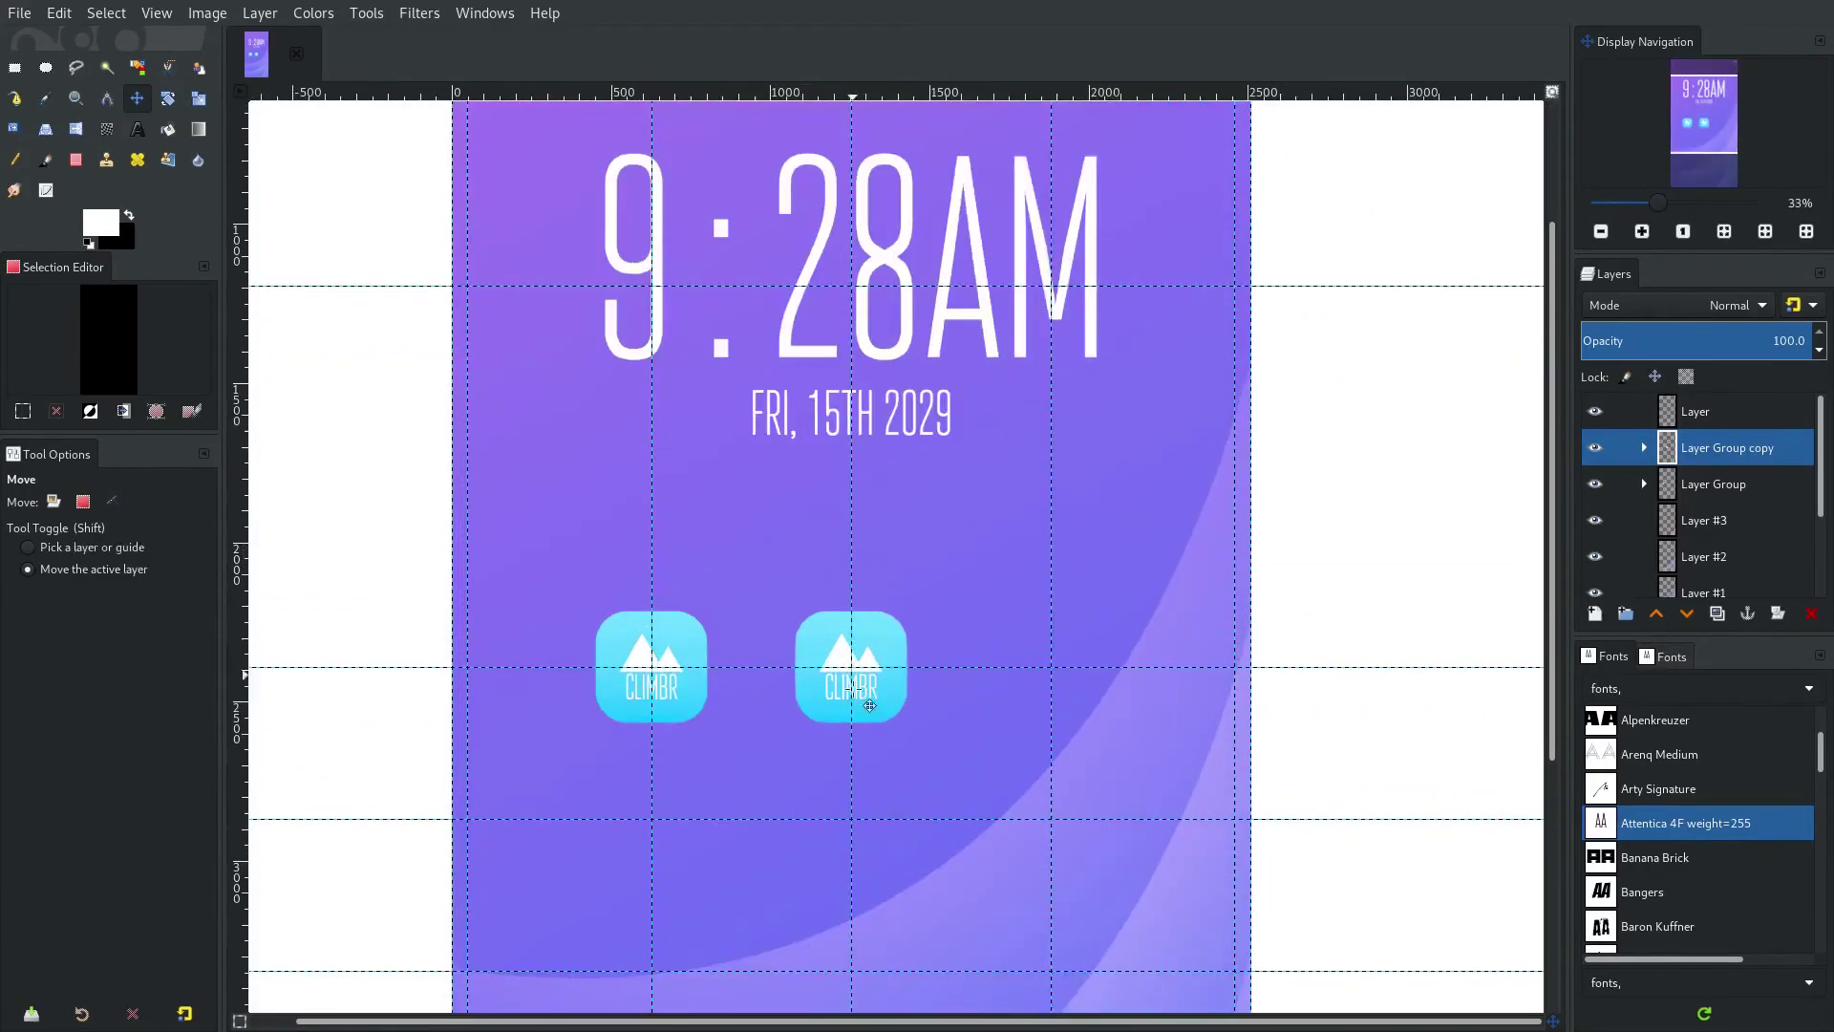
Try editing the CLIMBR text on the duplicated icon, then delete that text layer.
{"action": "left_click", "coordinate": [1644, 448]}
{"action": "scroll", "coordinate": [1749, 482], "scroll_direction": "down", "scroll_amount": 2}
{"action": "left_click", "coordinate": [1594, 418]}
{"action": "left_click", "coordinate": [1594, 417]}
{"action": "left_click", "coordinate": [1723, 419]}
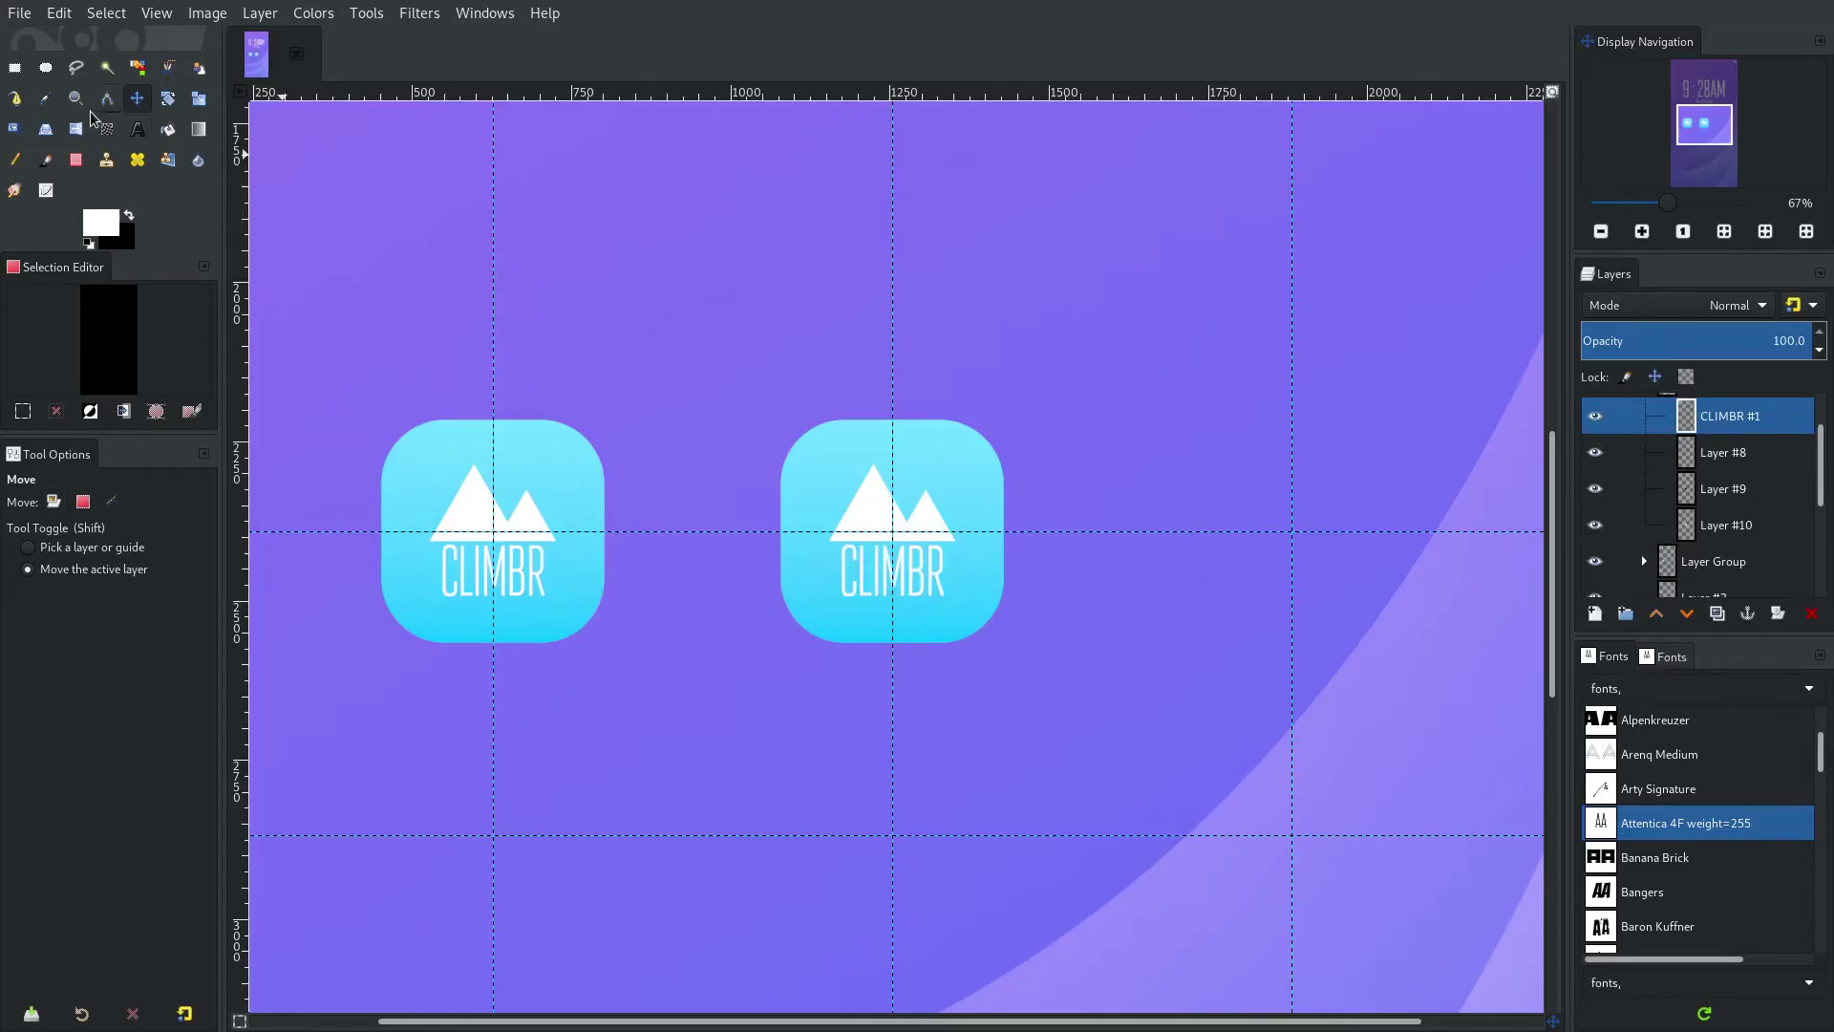
{"action": "left_click", "coordinate": [142, 132]}
{"action": "left_click", "coordinate": [901, 575]}
{"action": "left_click", "coordinate": [1039, 688]}
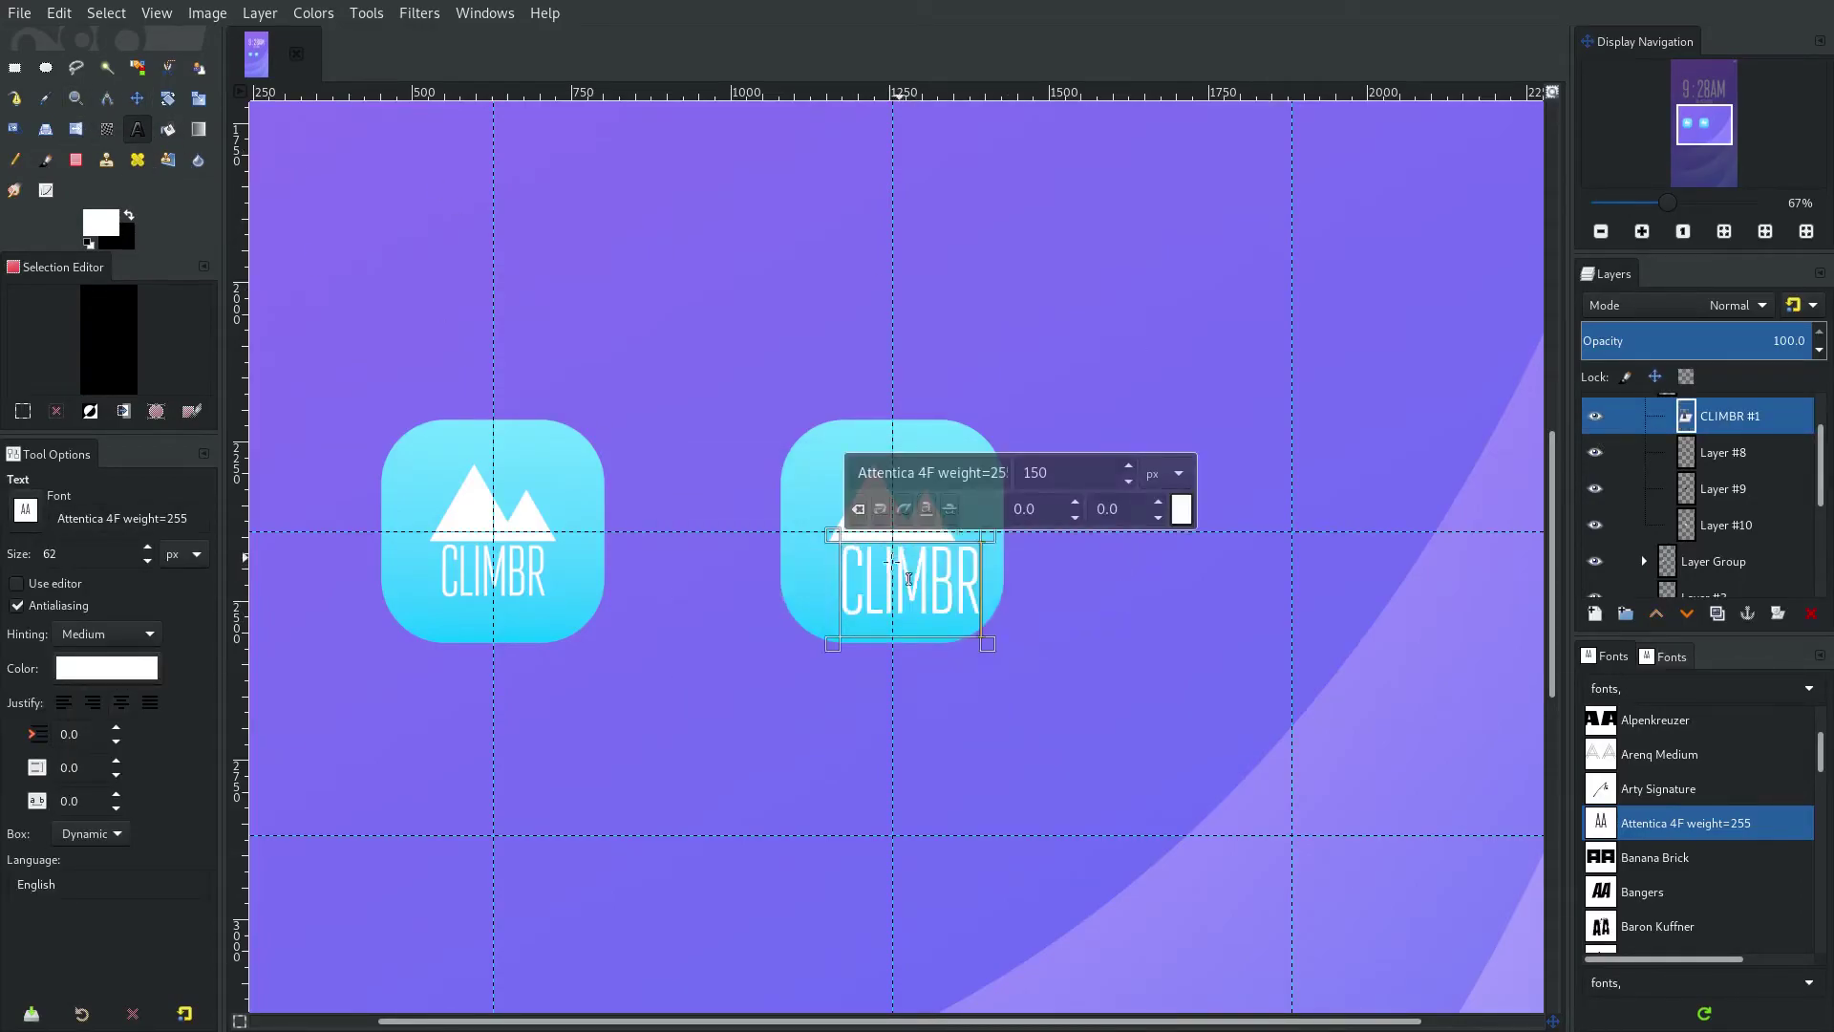
{"action": "left_click_drag", "start_coordinate": [884, 569], "coordinate": [1135, 592]}
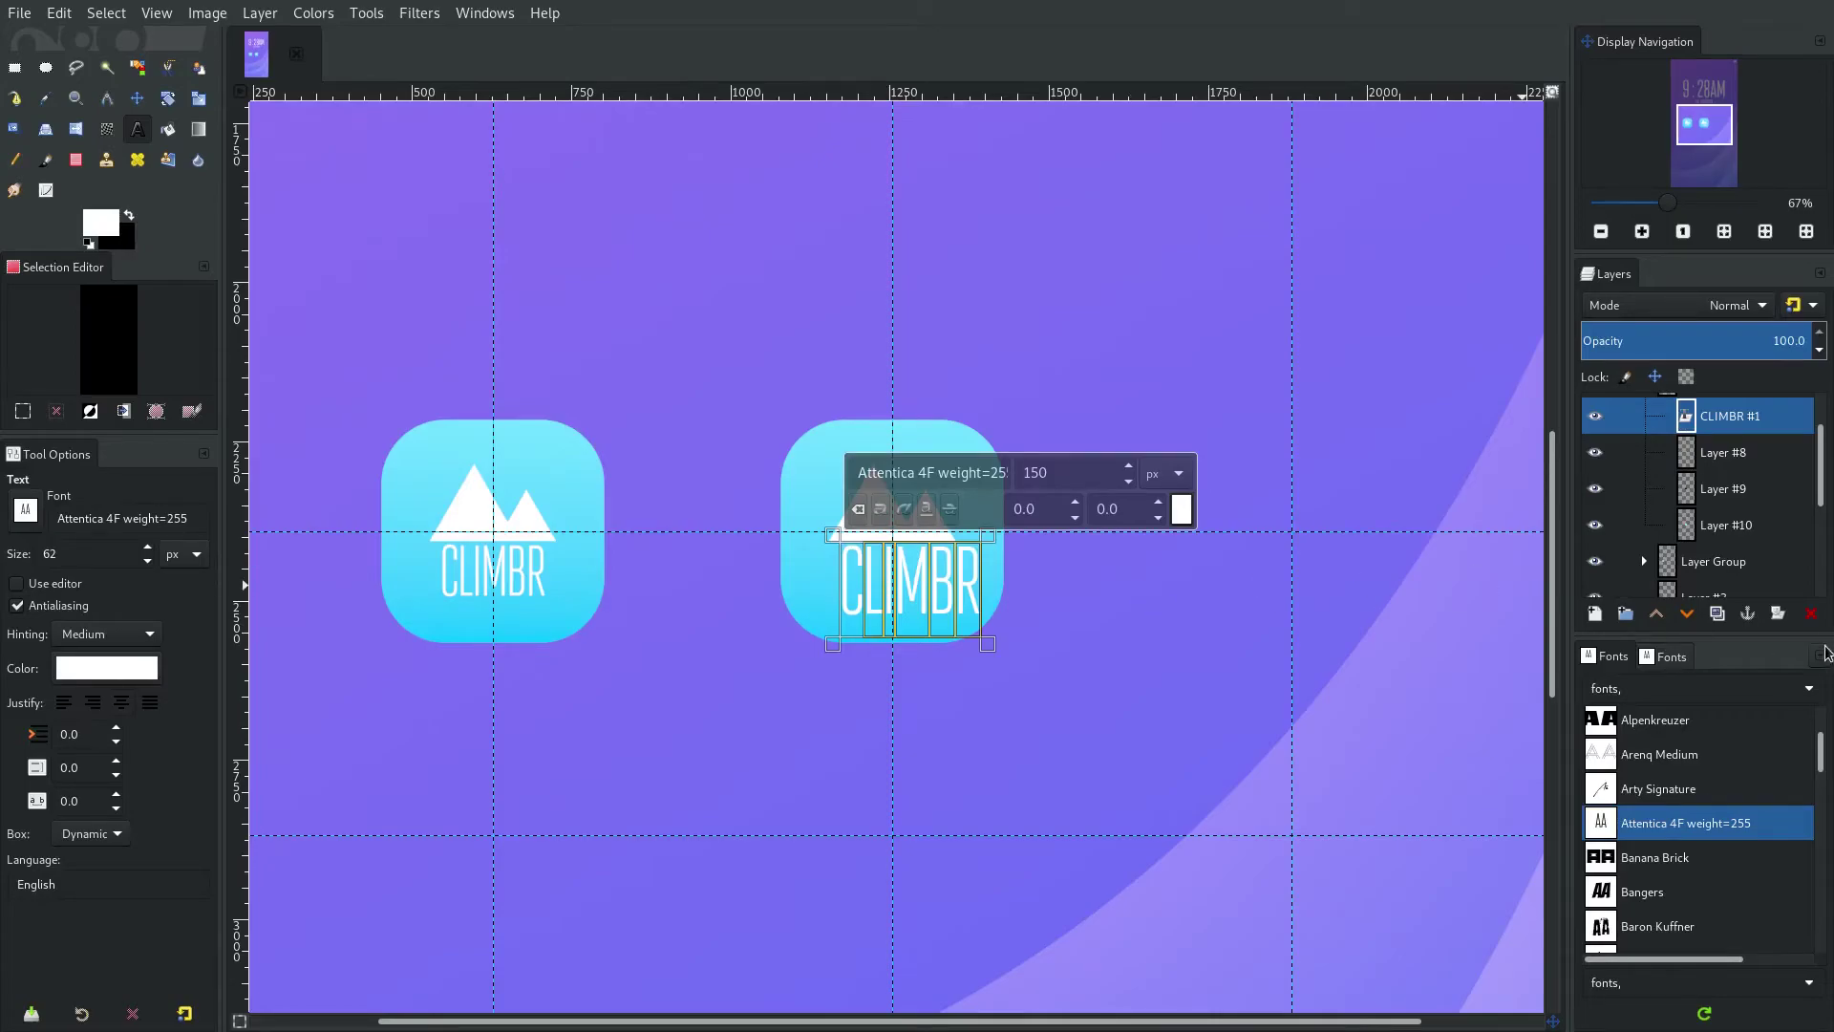
{"action": "left_click", "coordinate": [1810, 613]}
Flip the duplicated icon's white mountain shape vertically and move it down toward the icon's centre.
{"action": "left_click", "coordinate": [137, 99]}
{"action": "key", "text": "1"}
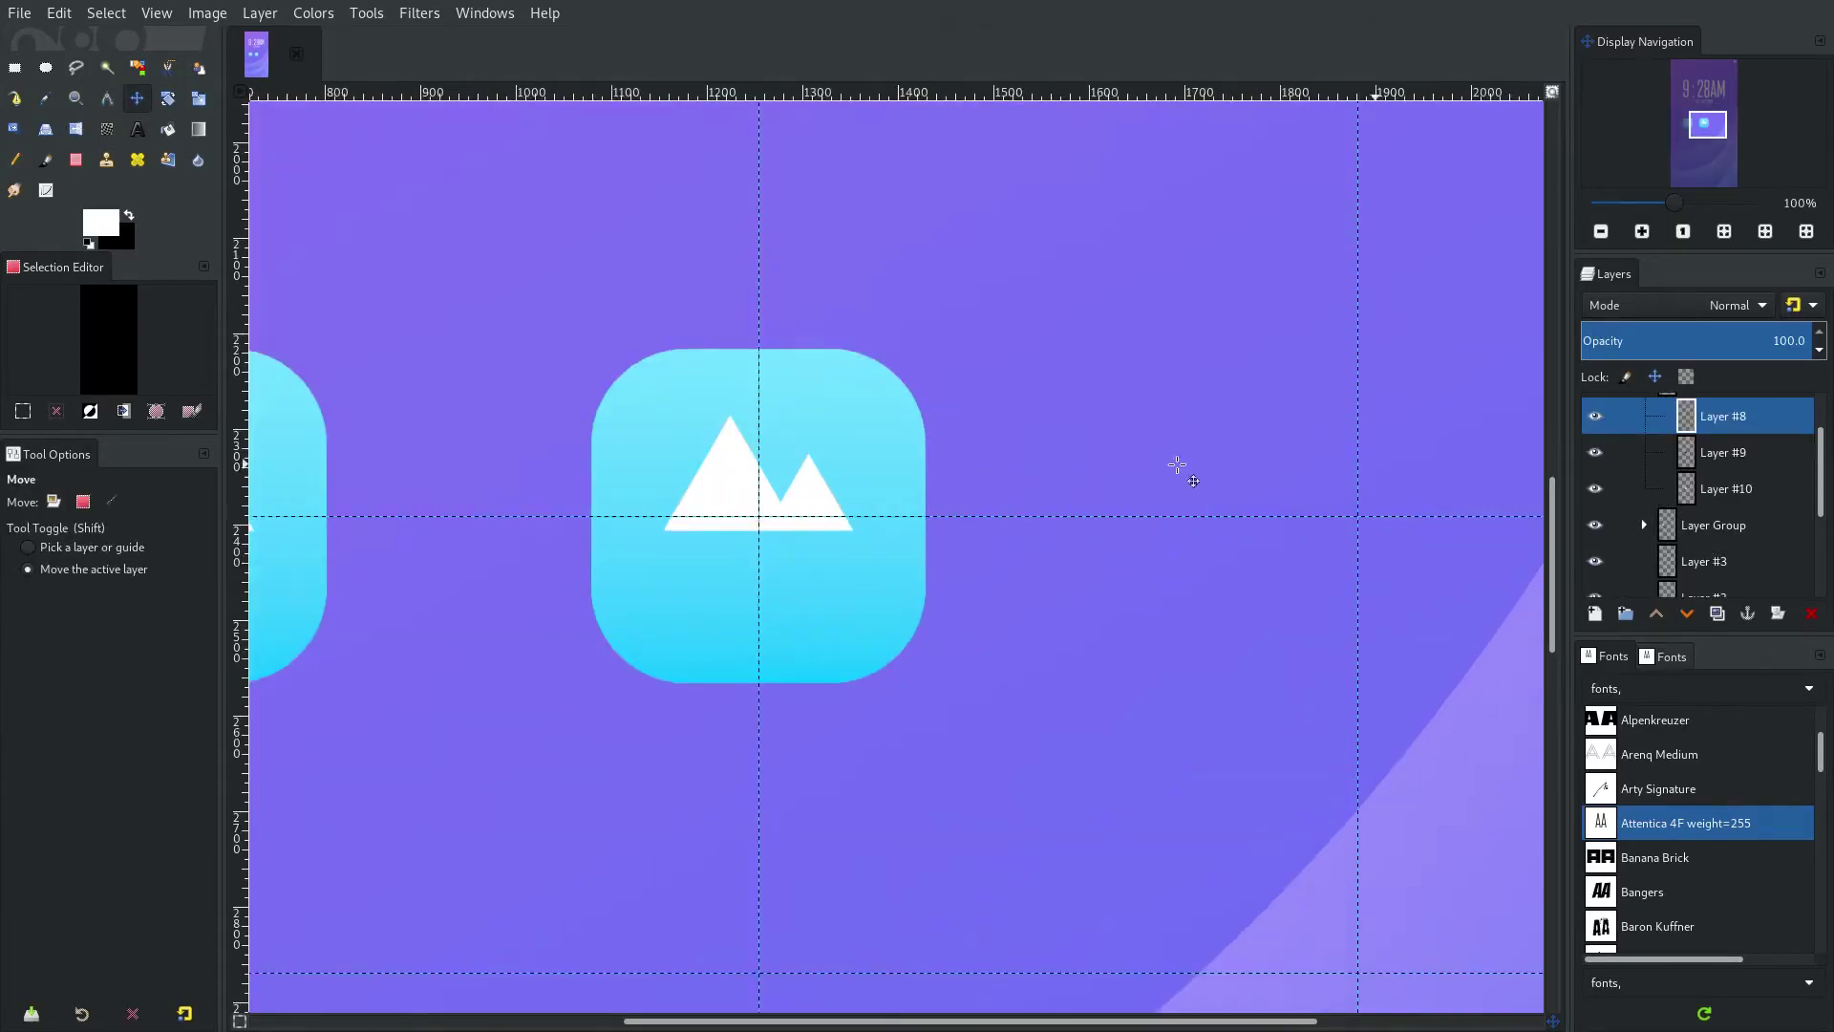
{"action": "left_click_drag", "start_coordinate": [1034, 464], "coordinate": [1190, 409]}
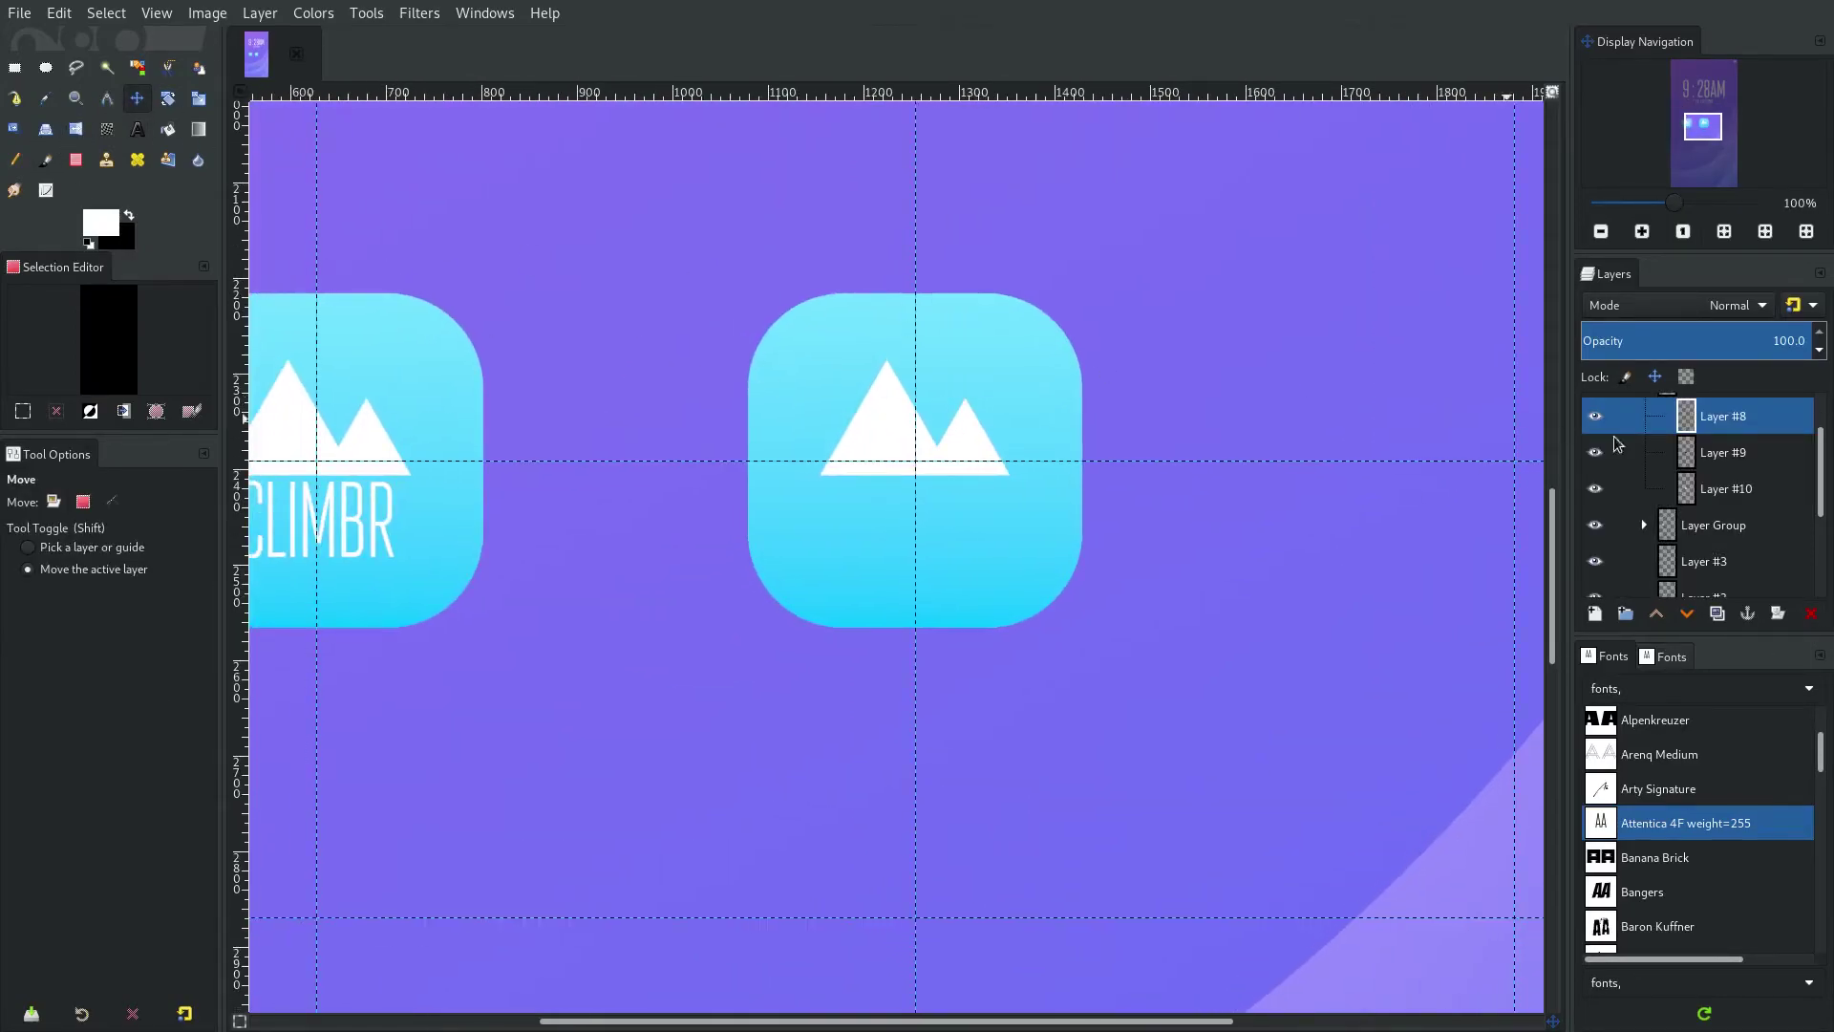
{"action": "left_click", "coordinate": [76, 129]}
{"action": "left_click", "coordinate": [299, 202], "text": "ctrl"}
{"action": "left_click", "coordinate": [137, 98]}
{"action": "left_click_drag", "start_coordinate": [974, 404], "coordinate": [978, 456]}
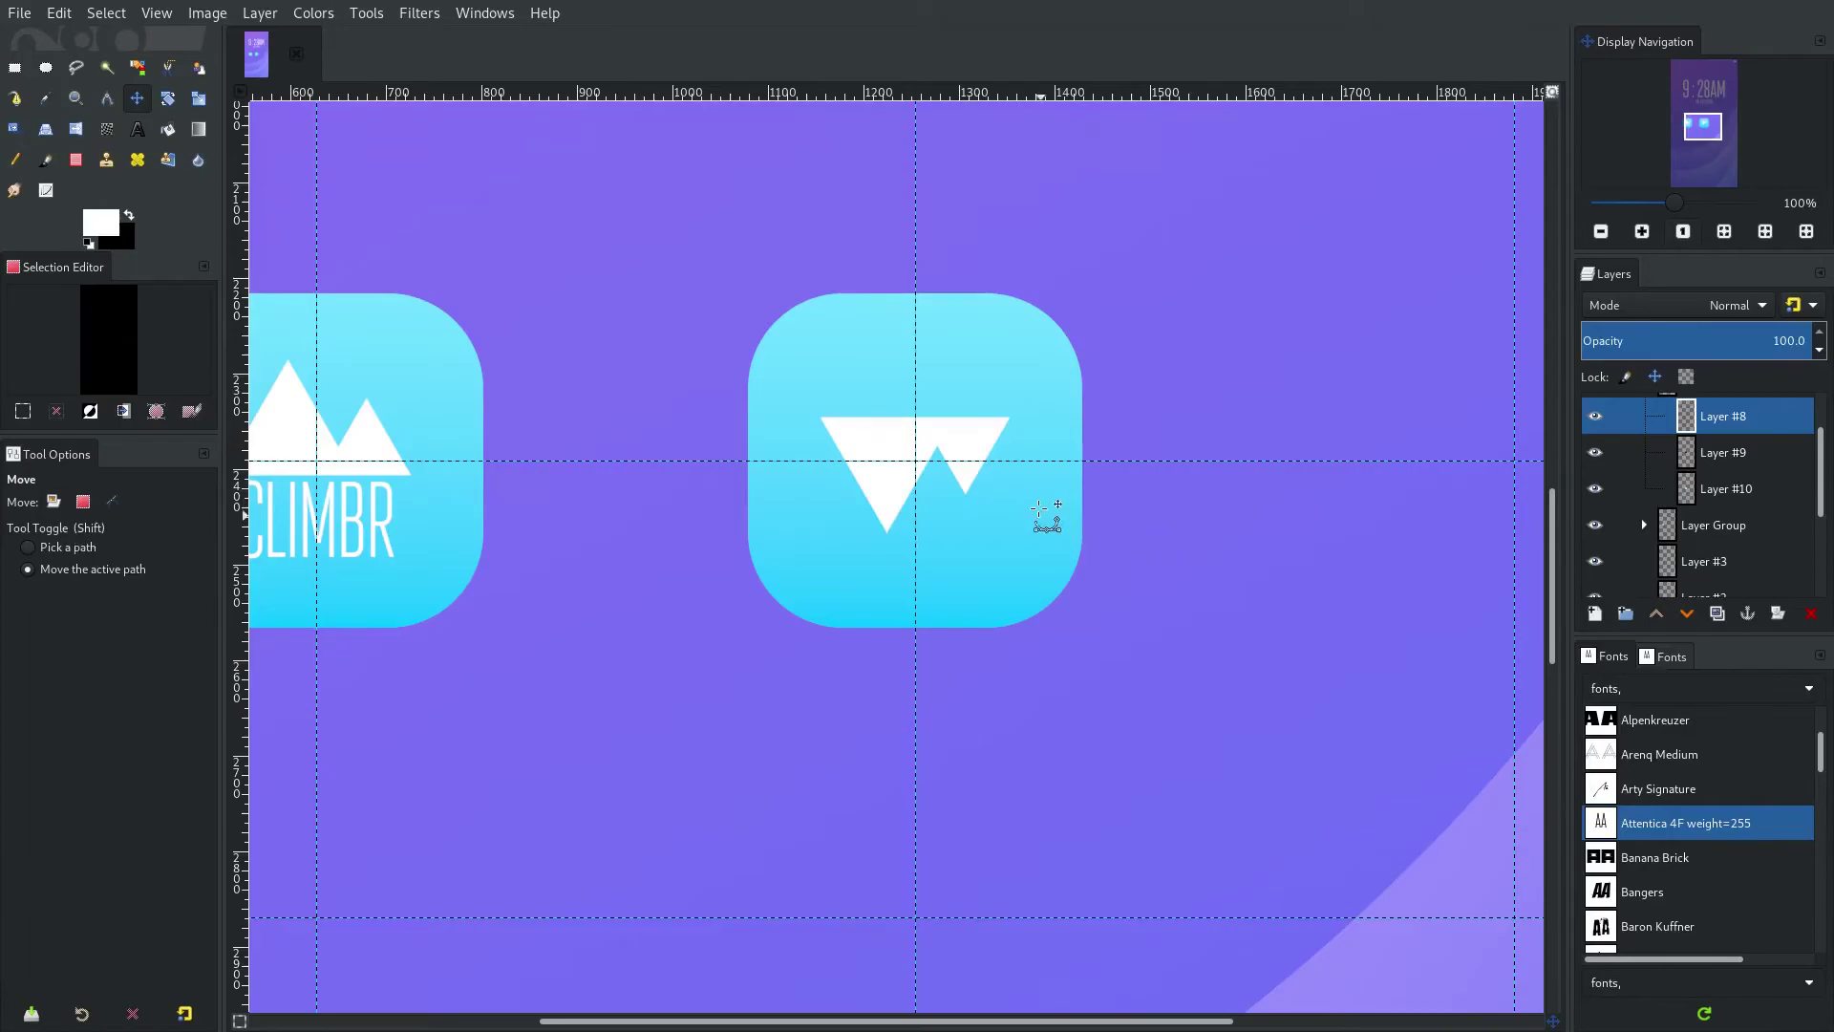
Recolour the duplicated icon's cyan square to pinkish red by setting its Hue-Saturation hue to about 151.5.
{"action": "scroll", "coordinate": [984, 468], "scroll_direction": "up", "scroll_amount": 1}
{"action": "left_click", "coordinate": [1741, 502]}
{"action": "left_click", "coordinate": [313, 12]}
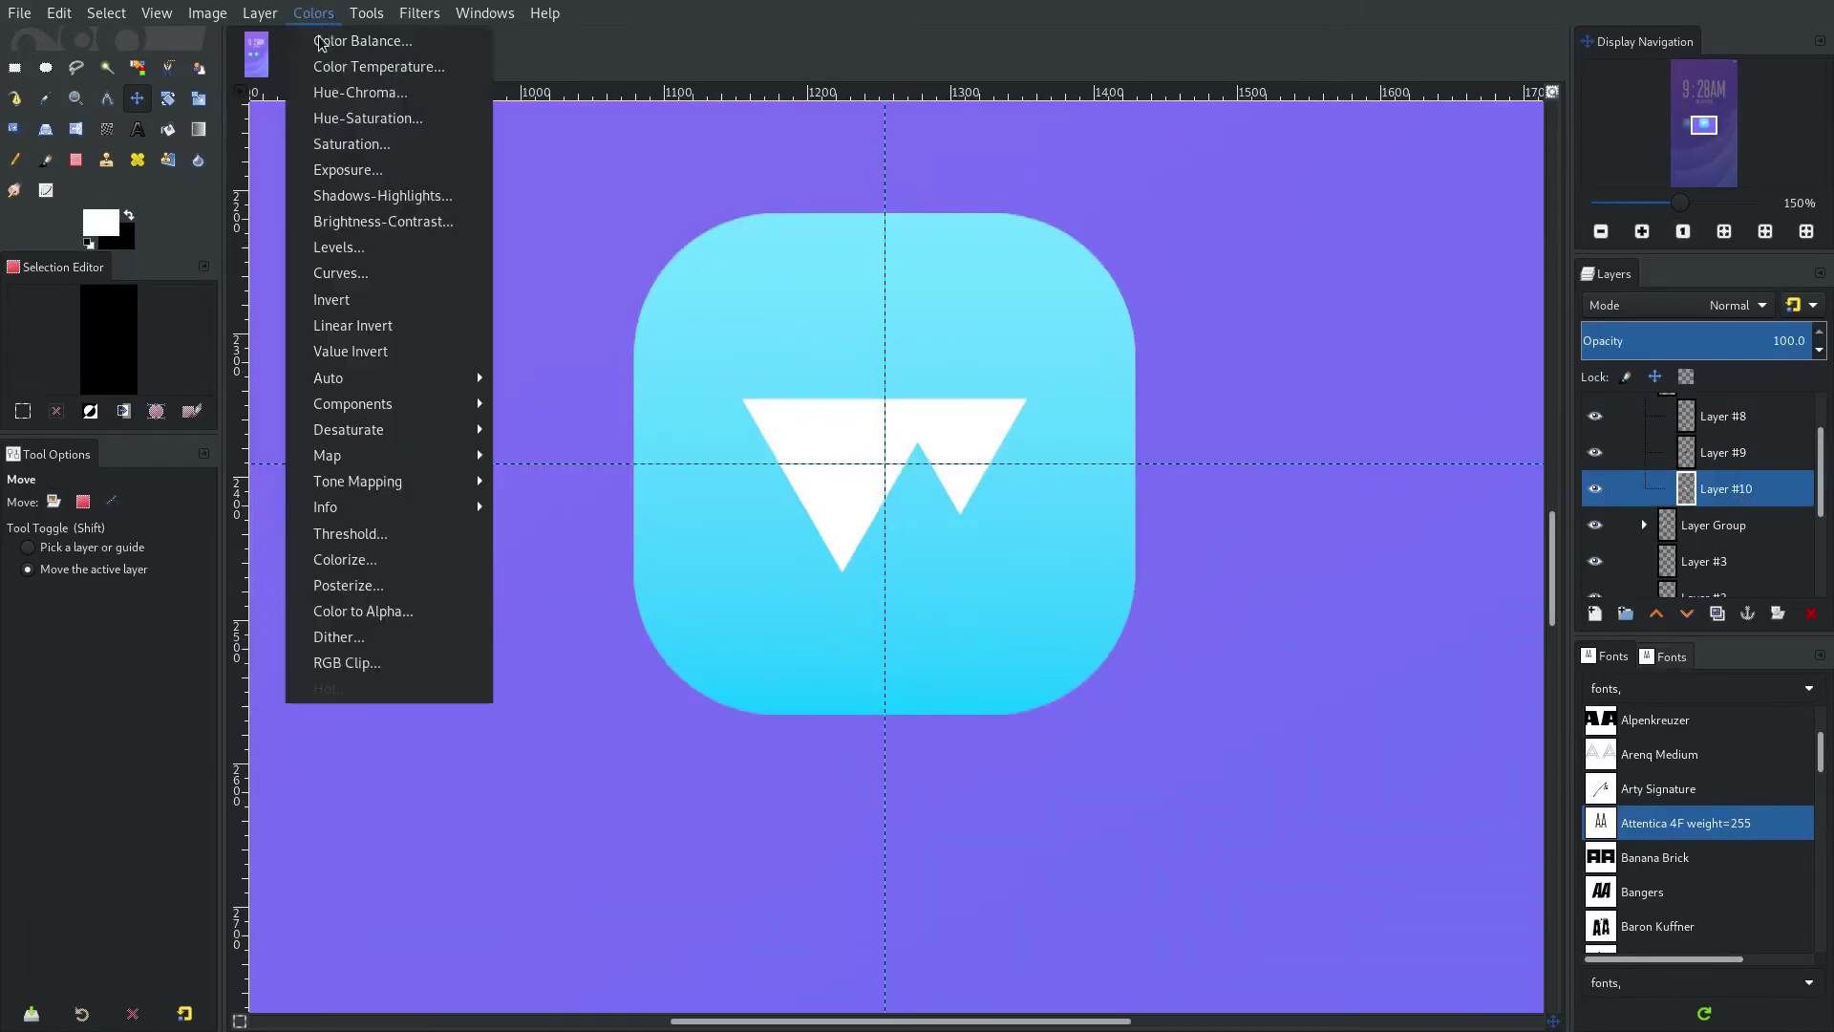
{"action": "left_click", "coordinate": [344, 116]}
{"action": "left_click_drag", "start_coordinate": [287, 402], "coordinate": [87, 413]}
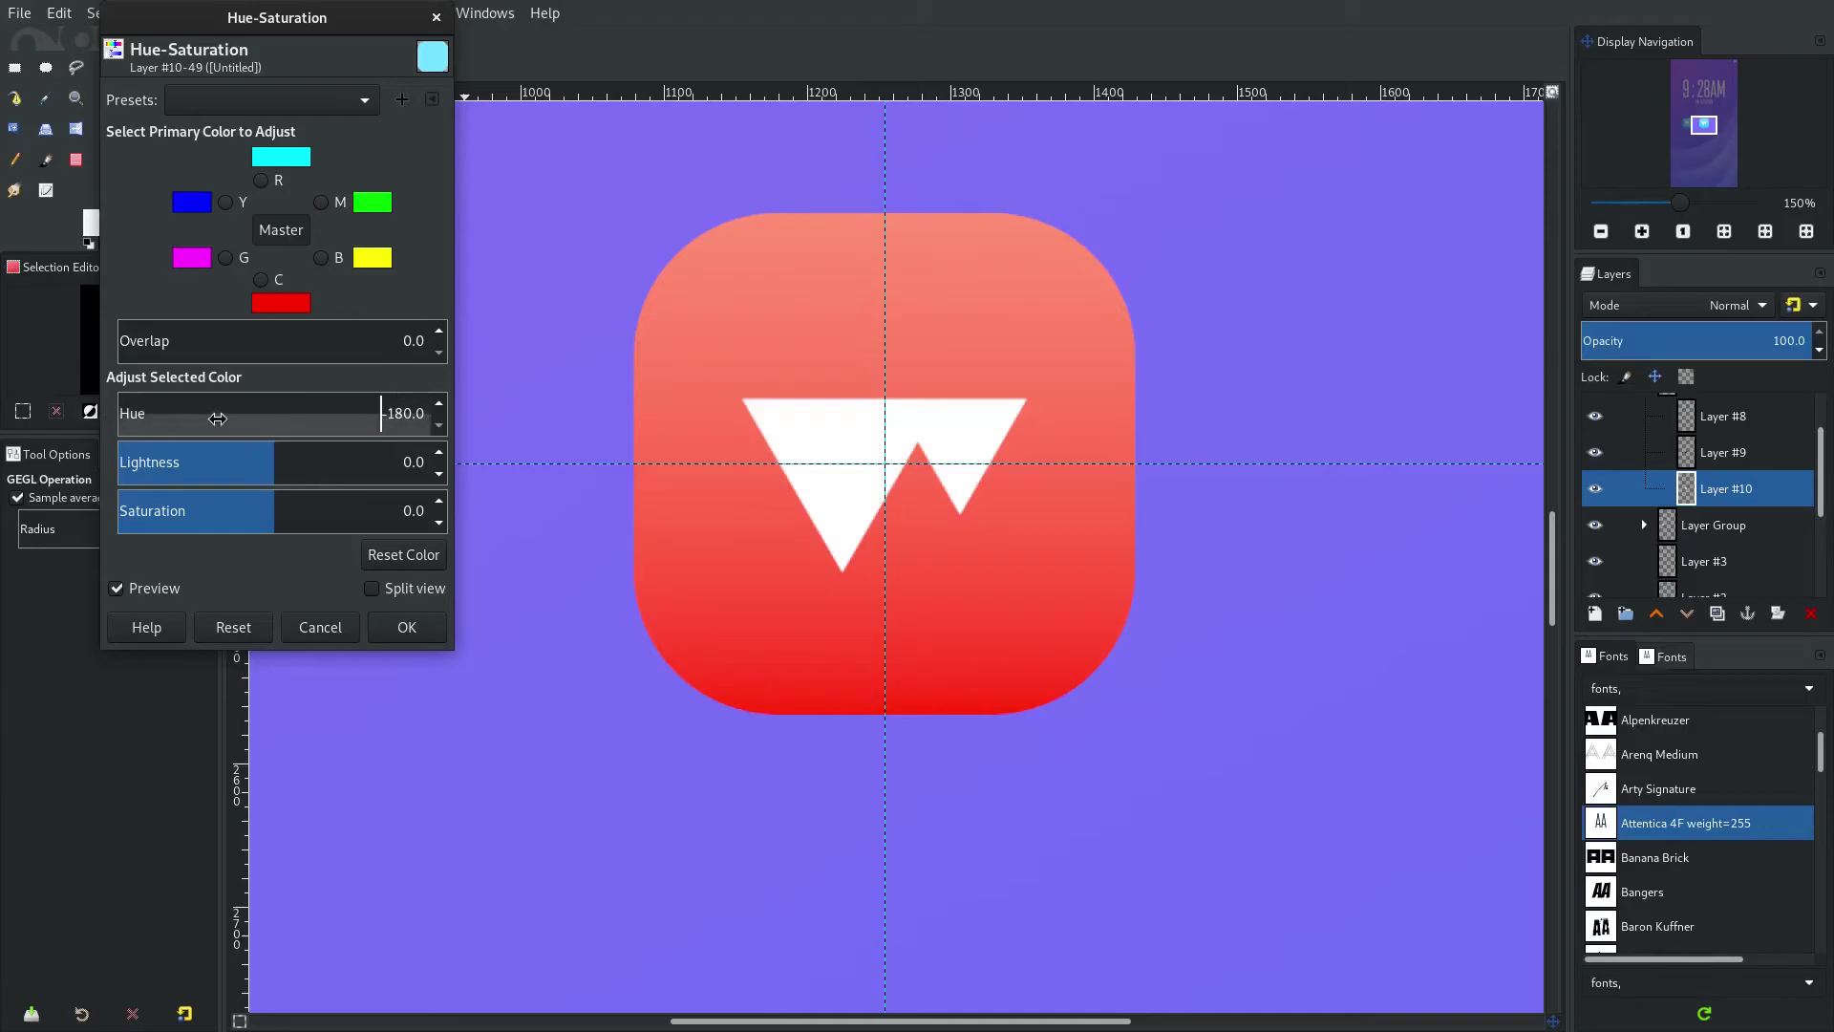
{"action": "left_click_drag", "start_coordinate": [382, 413], "coordinate": [408, 420]}
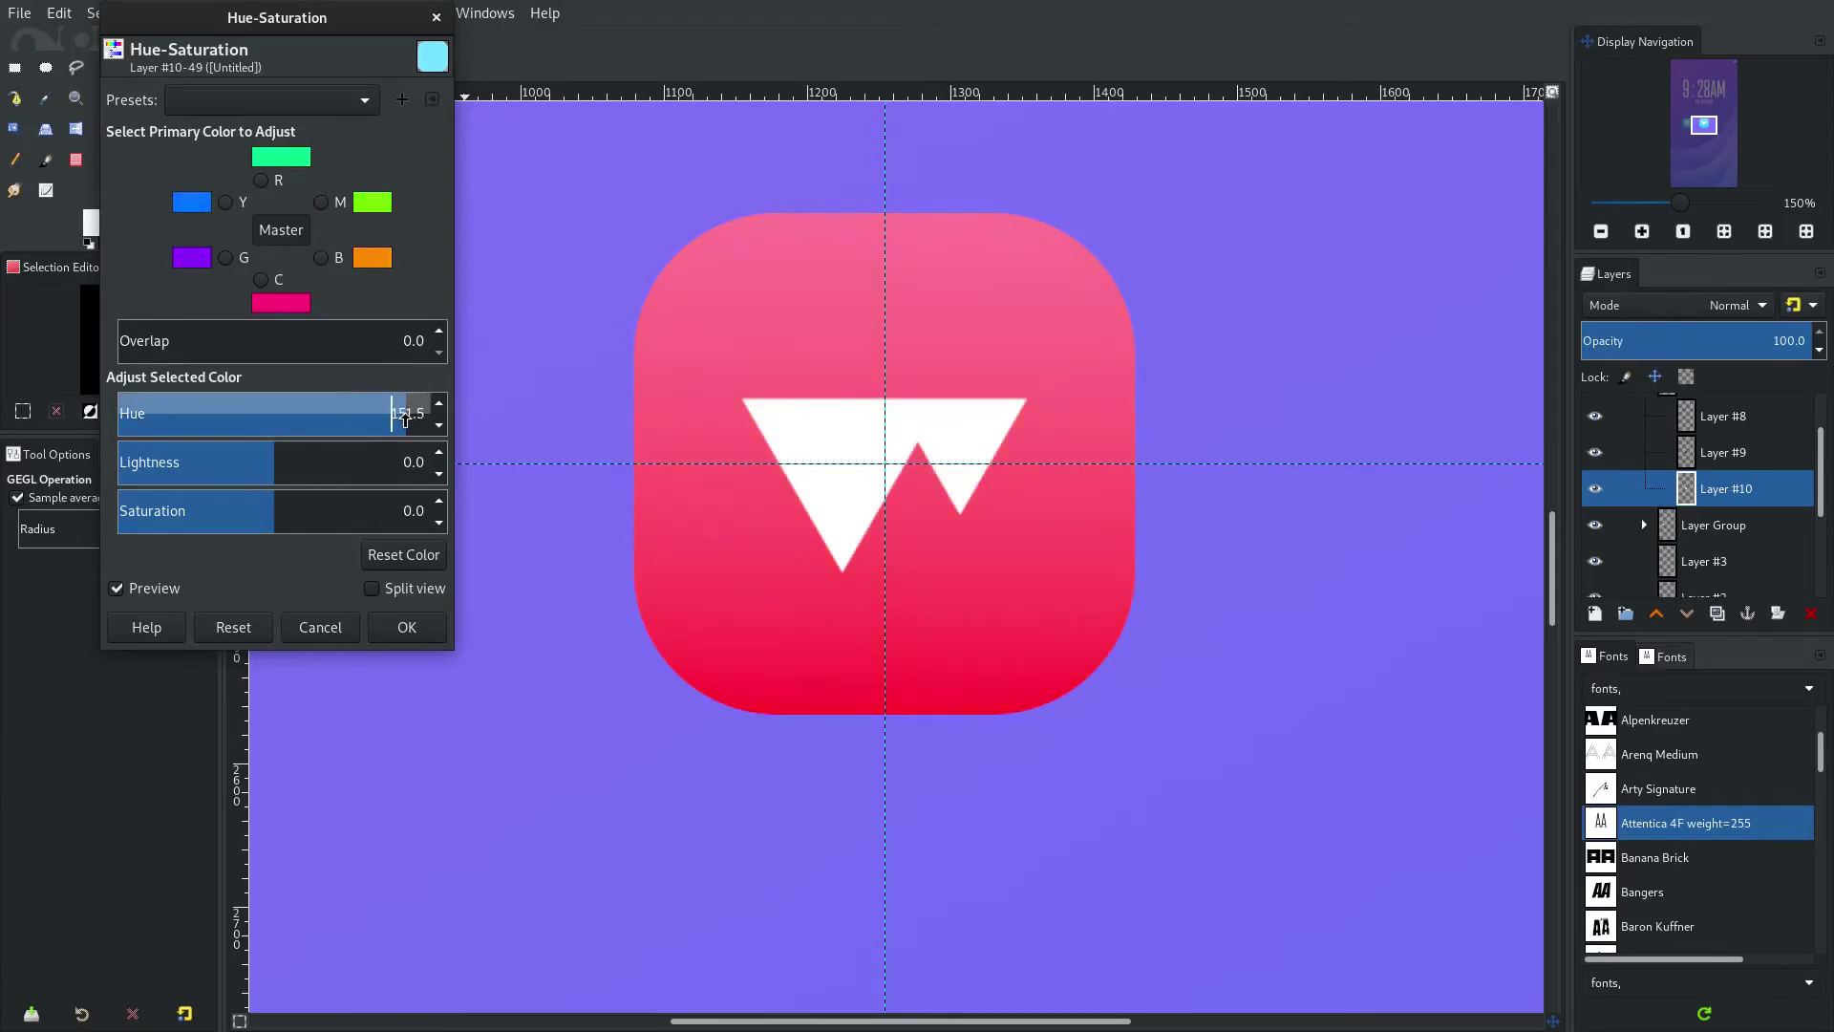
{"action": "left_click", "coordinate": [407, 627]}
{"action": "scroll", "coordinate": [956, 618], "scroll_direction": "down", "scroll_amount": 6}
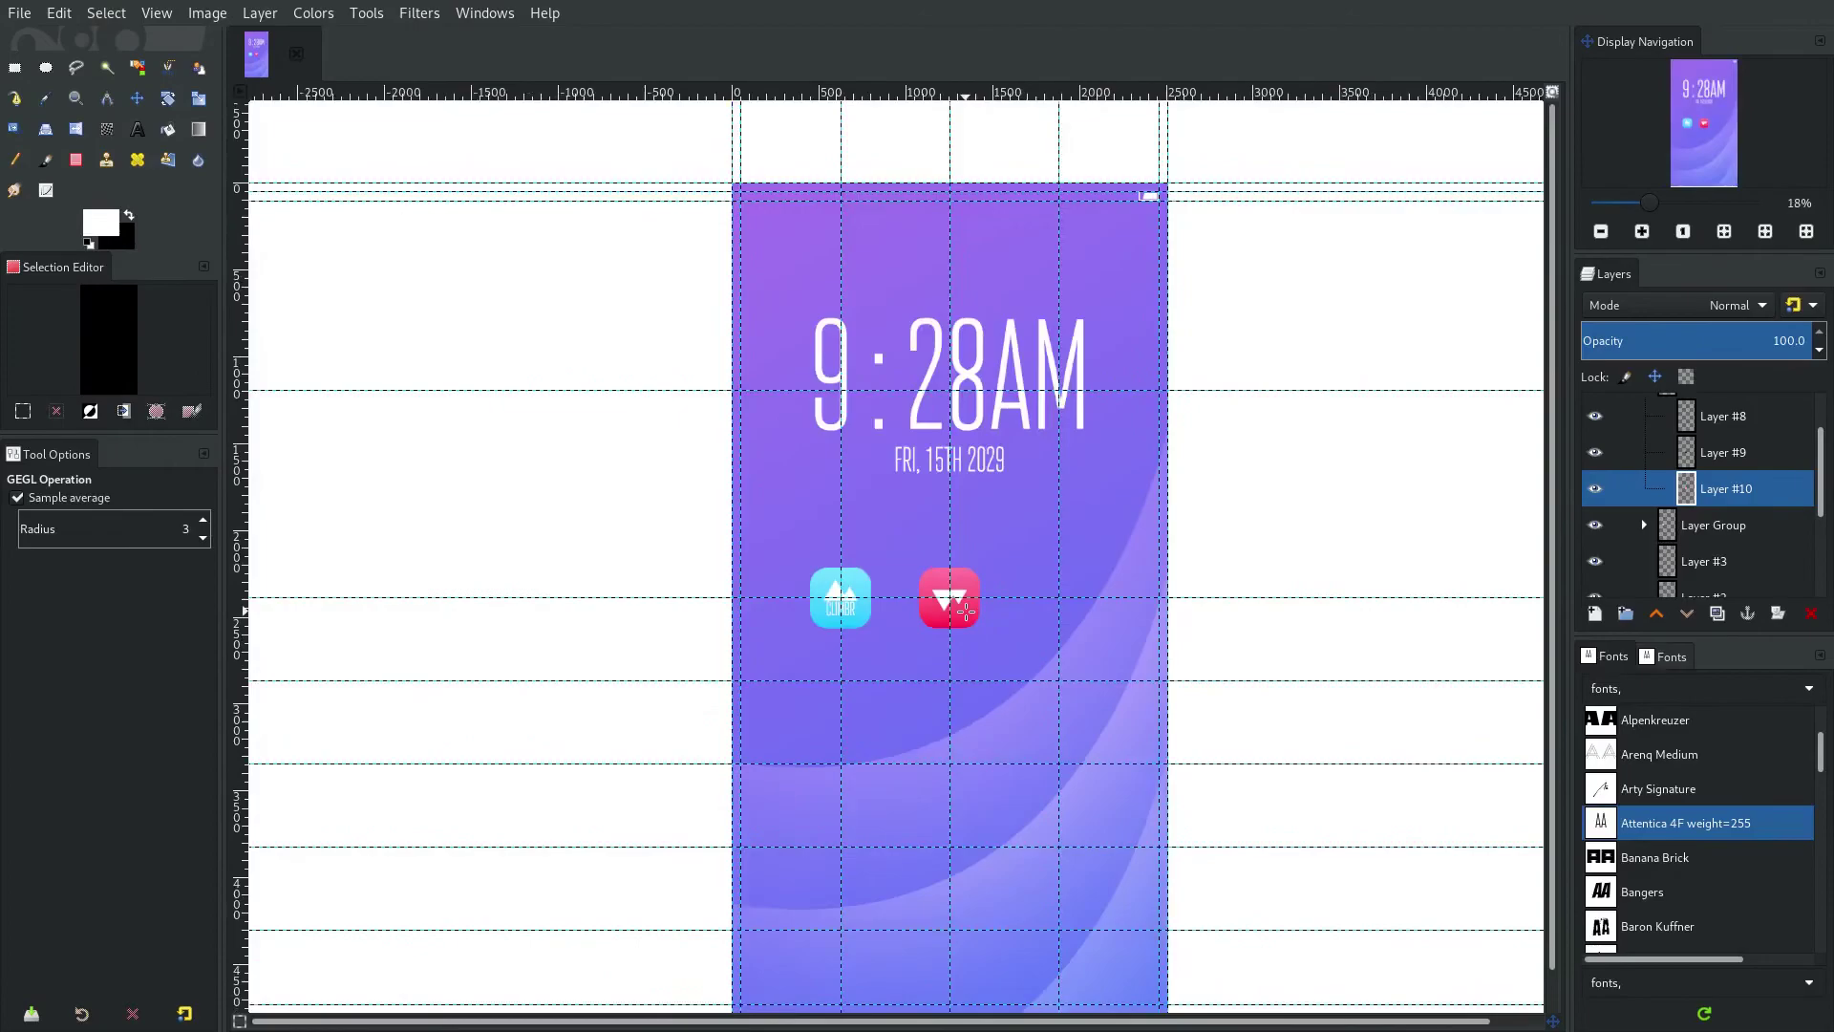
{"action": "scroll", "coordinate": [965, 612], "scroll_direction": "up", "scroll_amount": 5}
{"action": "left_click_drag", "start_coordinate": [1137, 577], "coordinate": [1195, 544]}
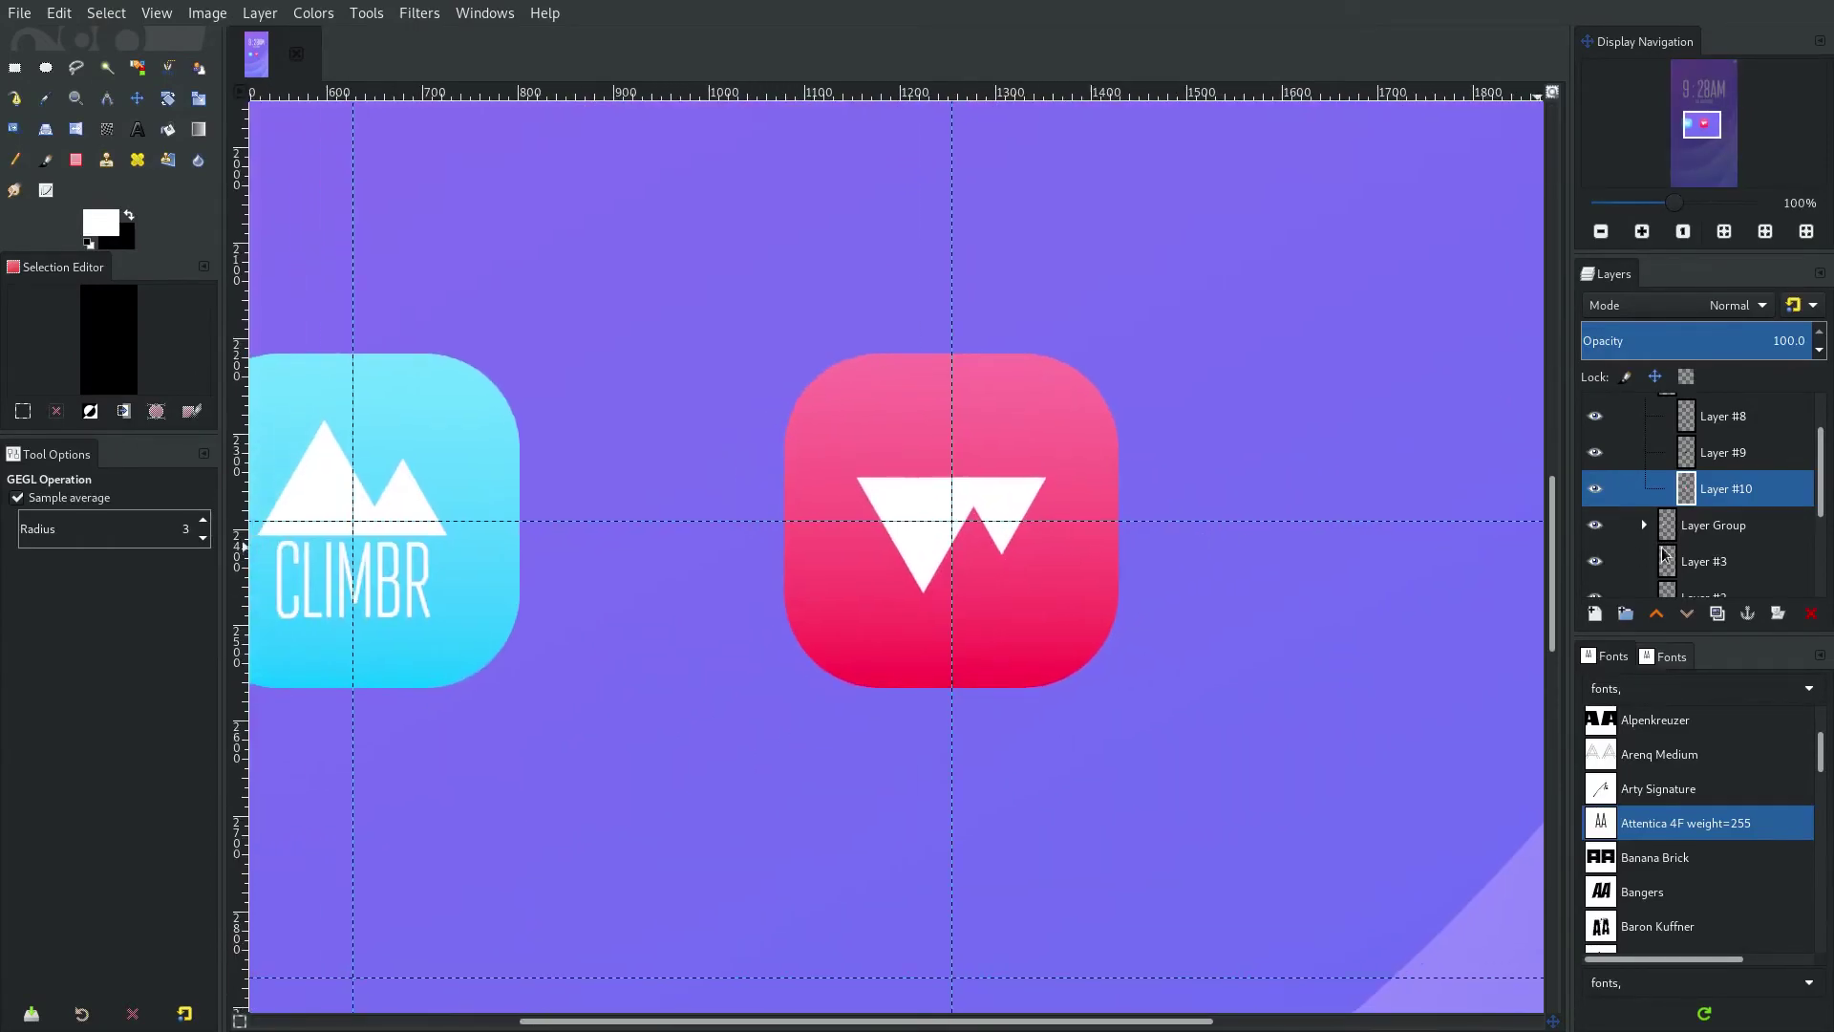
Delete the Overlay gradient layer from the pinkish-red icon's layer group, leaving its square a flat colour.
{"action": "left_click", "coordinate": [1596, 487]}
{"action": "left_click", "coordinate": [1596, 487]}
{"action": "left_click", "coordinate": [1596, 452]}
{"action": "left_click", "coordinate": [1596, 452]}
{"action": "left_click", "coordinate": [1698, 450]}
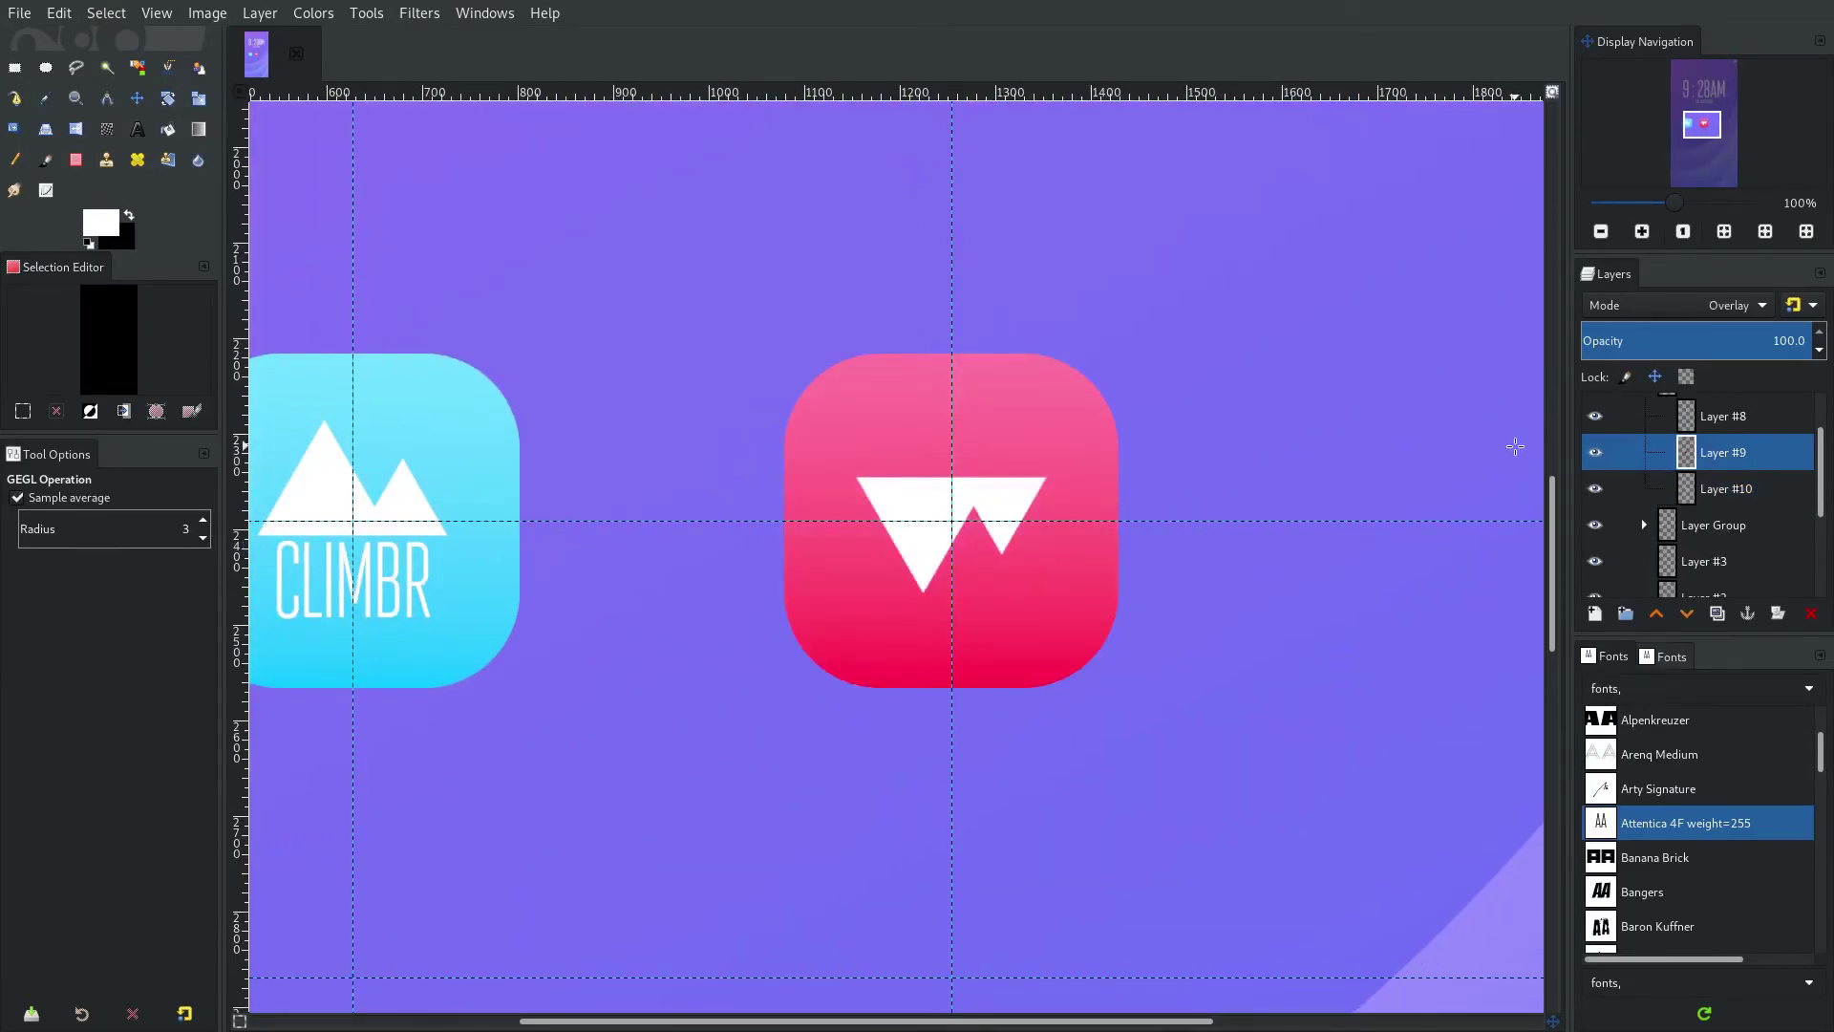
{"action": "left_click", "coordinate": [1595, 452]}
{"action": "left_click", "coordinate": [1810, 612]}
Duplicate the white inverted mountain layer inside the pink icon's layer group.
{"action": "scroll", "coordinate": [1480, 503], "scroll_direction": "down", "scroll_amount": 3}
{"action": "scroll", "coordinate": [1479, 503], "scroll_direction": "up", "scroll_amount": 3}
{"action": "scroll", "coordinate": [1109, 494], "scroll_direction": "down", "scroll_amount": 4}
{"action": "scroll", "coordinate": [1022, 528], "scroll_direction": "up", "scroll_amount": 3}
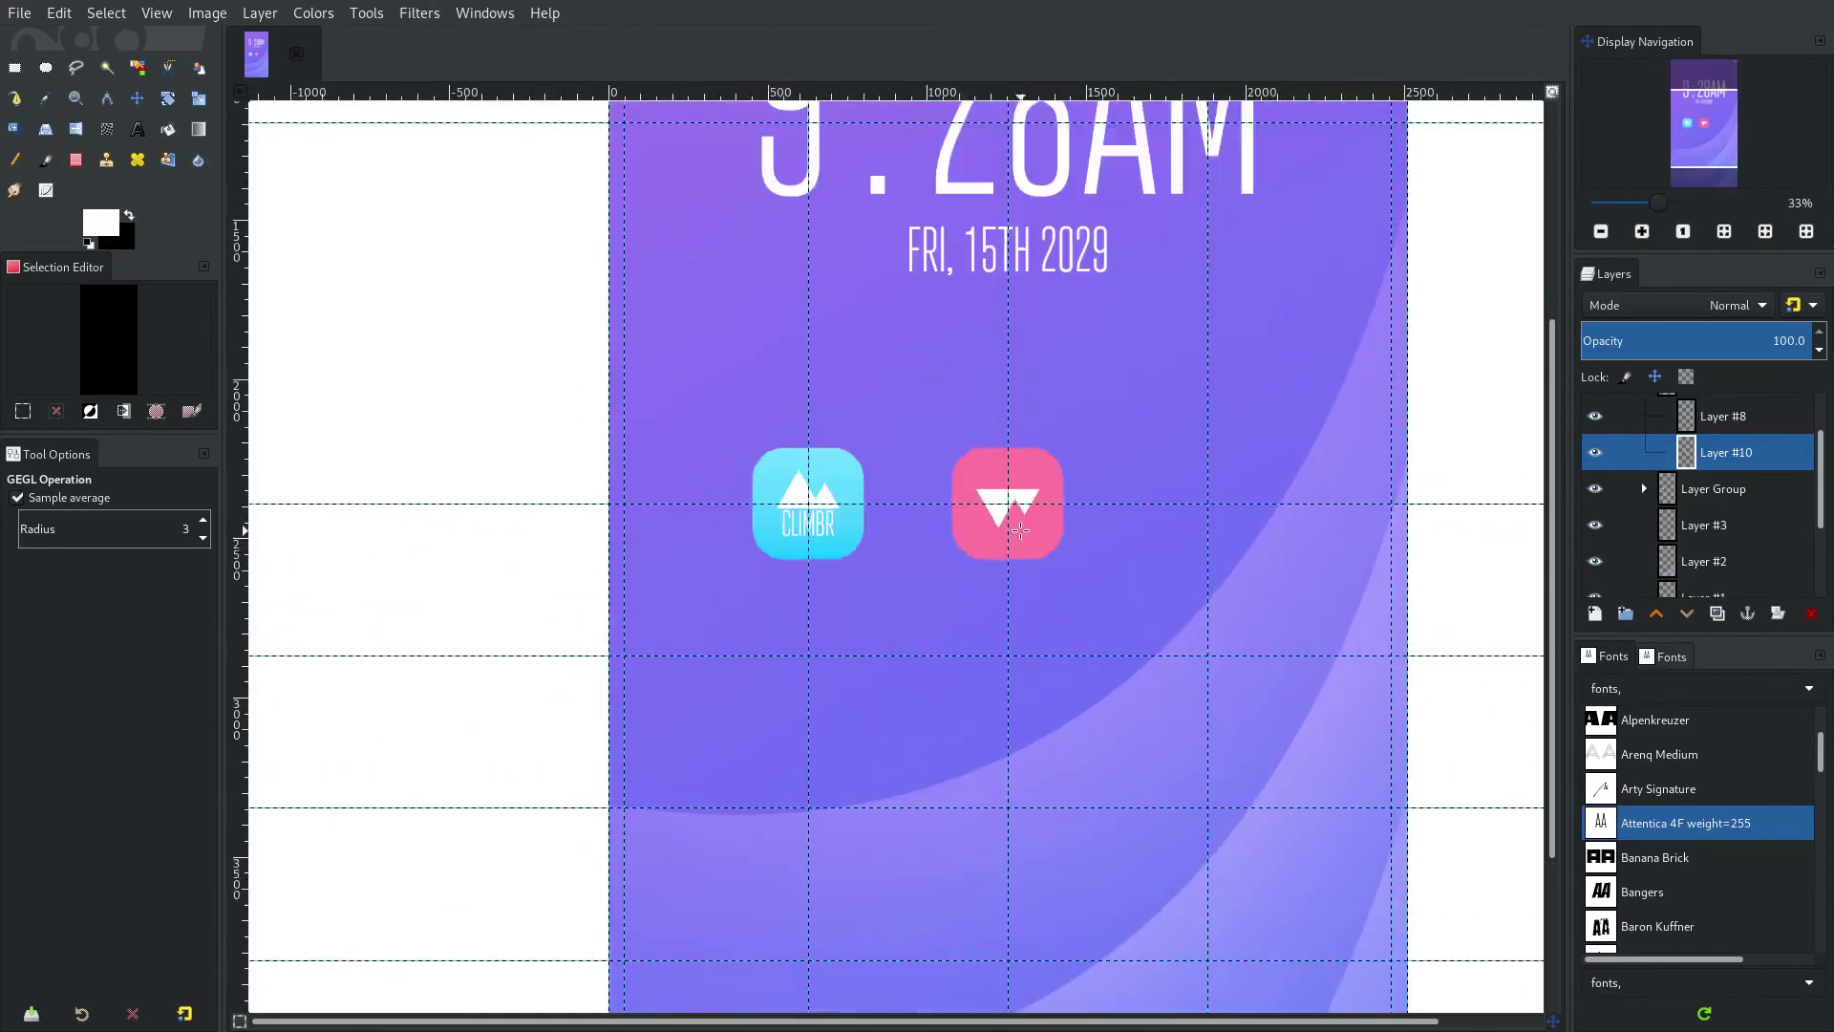
{"action": "left_click", "coordinate": [1595, 415]}
{"action": "left_click", "coordinate": [1595, 415]}
{"action": "left_click", "coordinate": [1723, 418]}
{"action": "right_click", "coordinate": [1719, 417]}
{"action": "left_click", "coordinate": [1579, 221]}
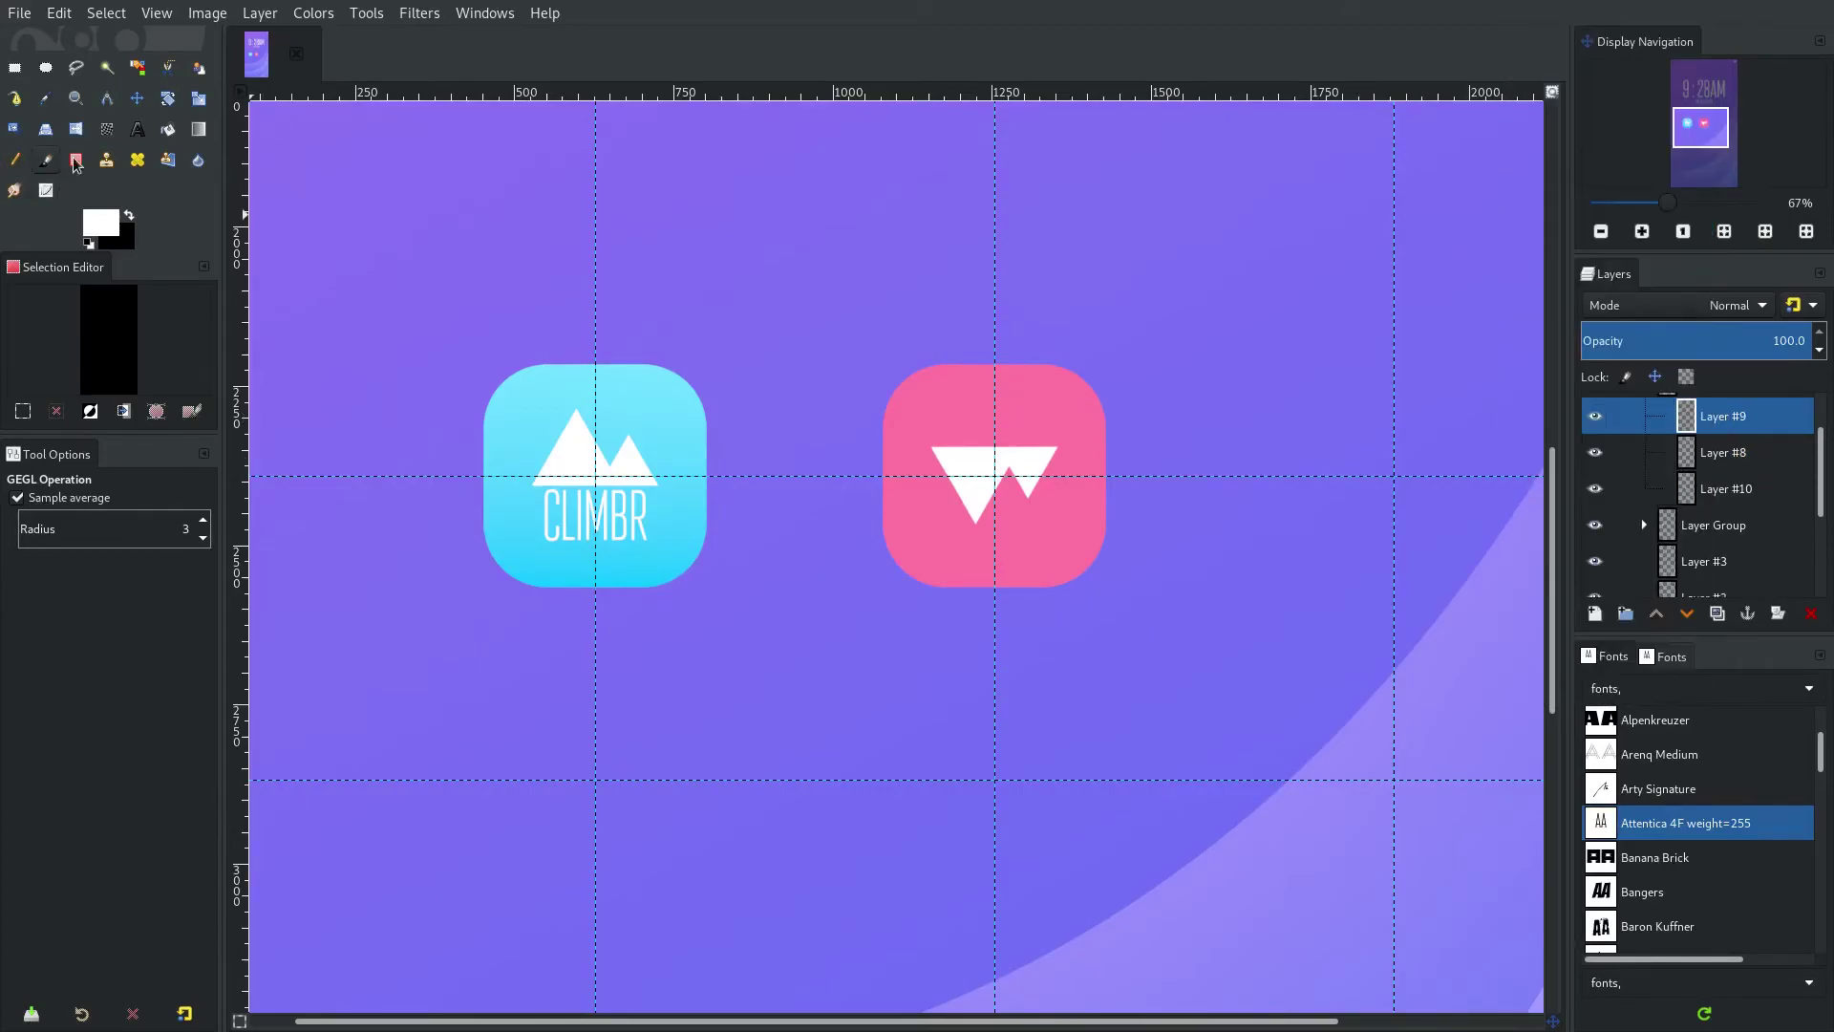
Flip the duplicated mountain shape horizontally to form a symmetrical W, and merge it down into the original shape layer.
{"action": "key", "text": "shift+f"}
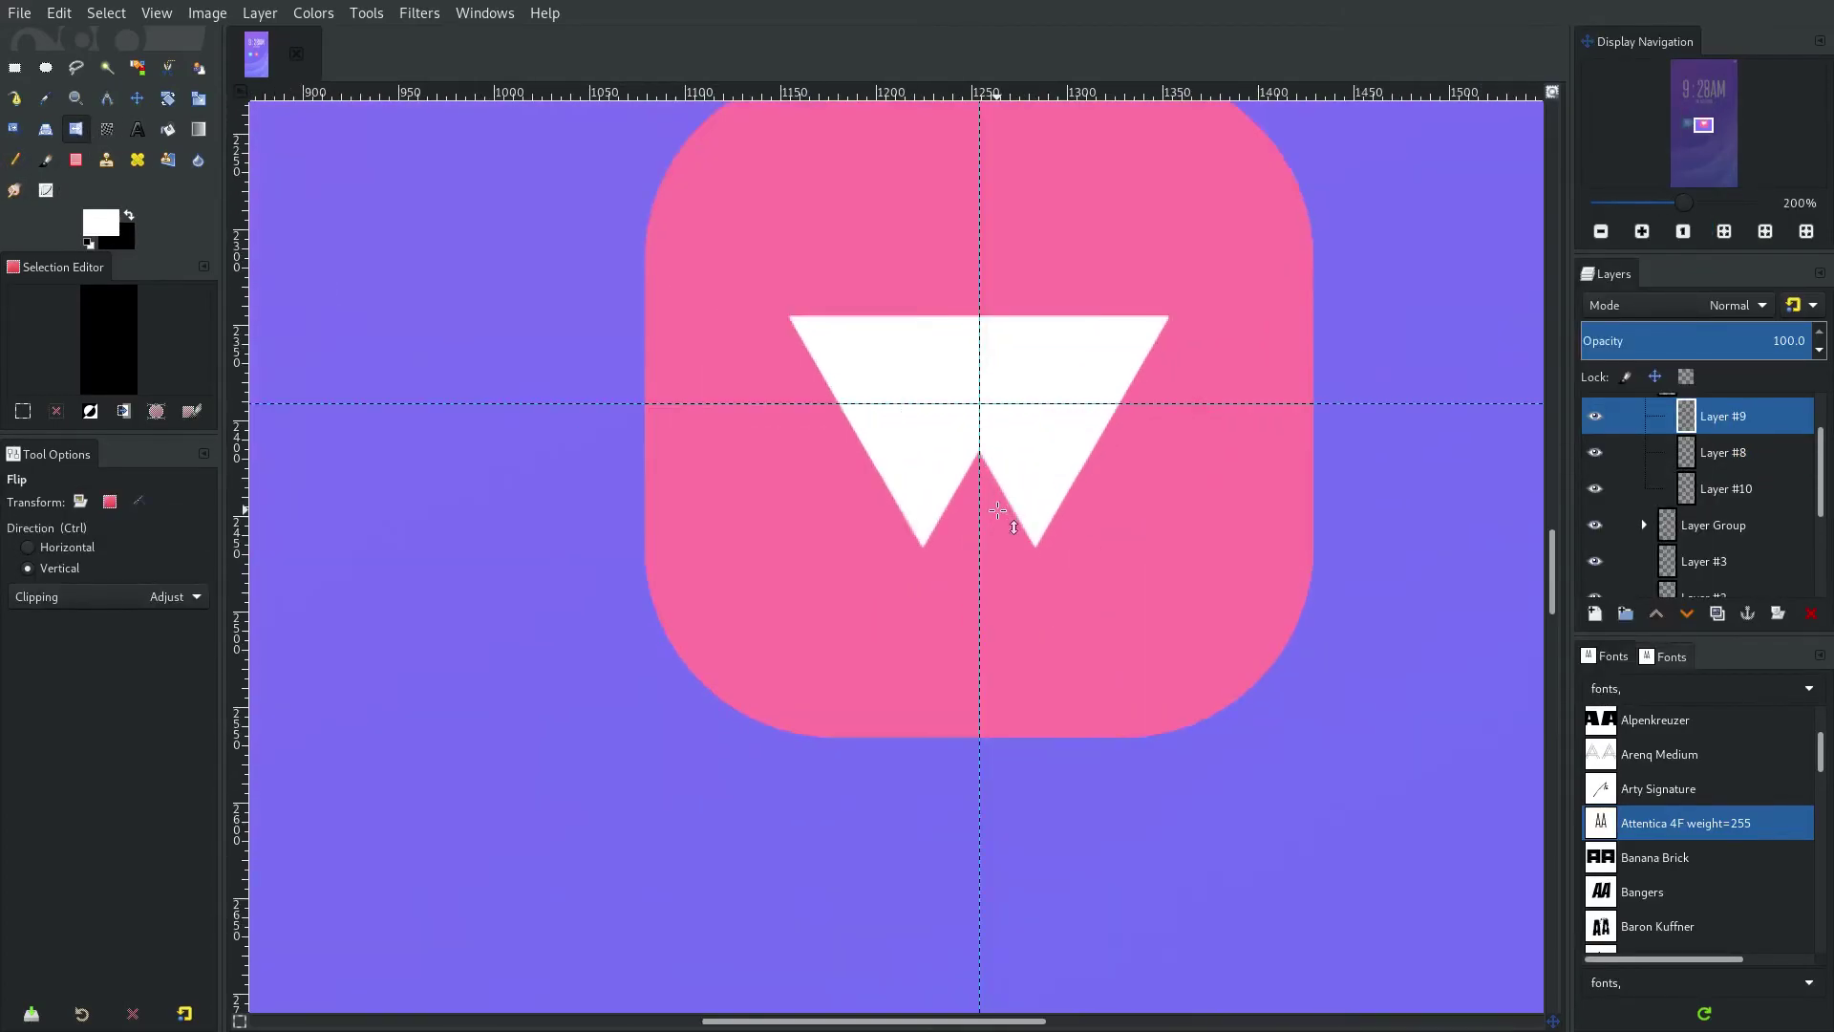
{"action": "scroll", "coordinate": [1013, 500], "scroll_direction": "up", "scroll_amount": 4}
{"action": "key", "text": "ctrl+z"}
{"action": "key", "text": "ctrl+y"}
{"action": "right_click", "coordinate": [1719, 429]}
{"action": "left_click", "coordinate": [1576, 294]}
Examine the pink icon's W shape and the date text against the centre guide, and check the whole phone screen layout.
{"action": "scroll", "coordinate": [1057, 275], "scroll_direction": "down", "scroll_amount": 5}
{"action": "scroll", "coordinate": [1087, 318], "scroll_direction": "up", "scroll_amount": 2}
{"action": "scroll", "coordinate": [1068, 117], "scroll_direction": "up", "scroll_amount": 1}
{"action": "left_click_drag", "start_coordinate": [1068, 117], "coordinate": [975, 643]}
{"action": "left_click_drag", "start_coordinate": [972, 172], "coordinate": [926, 741]}
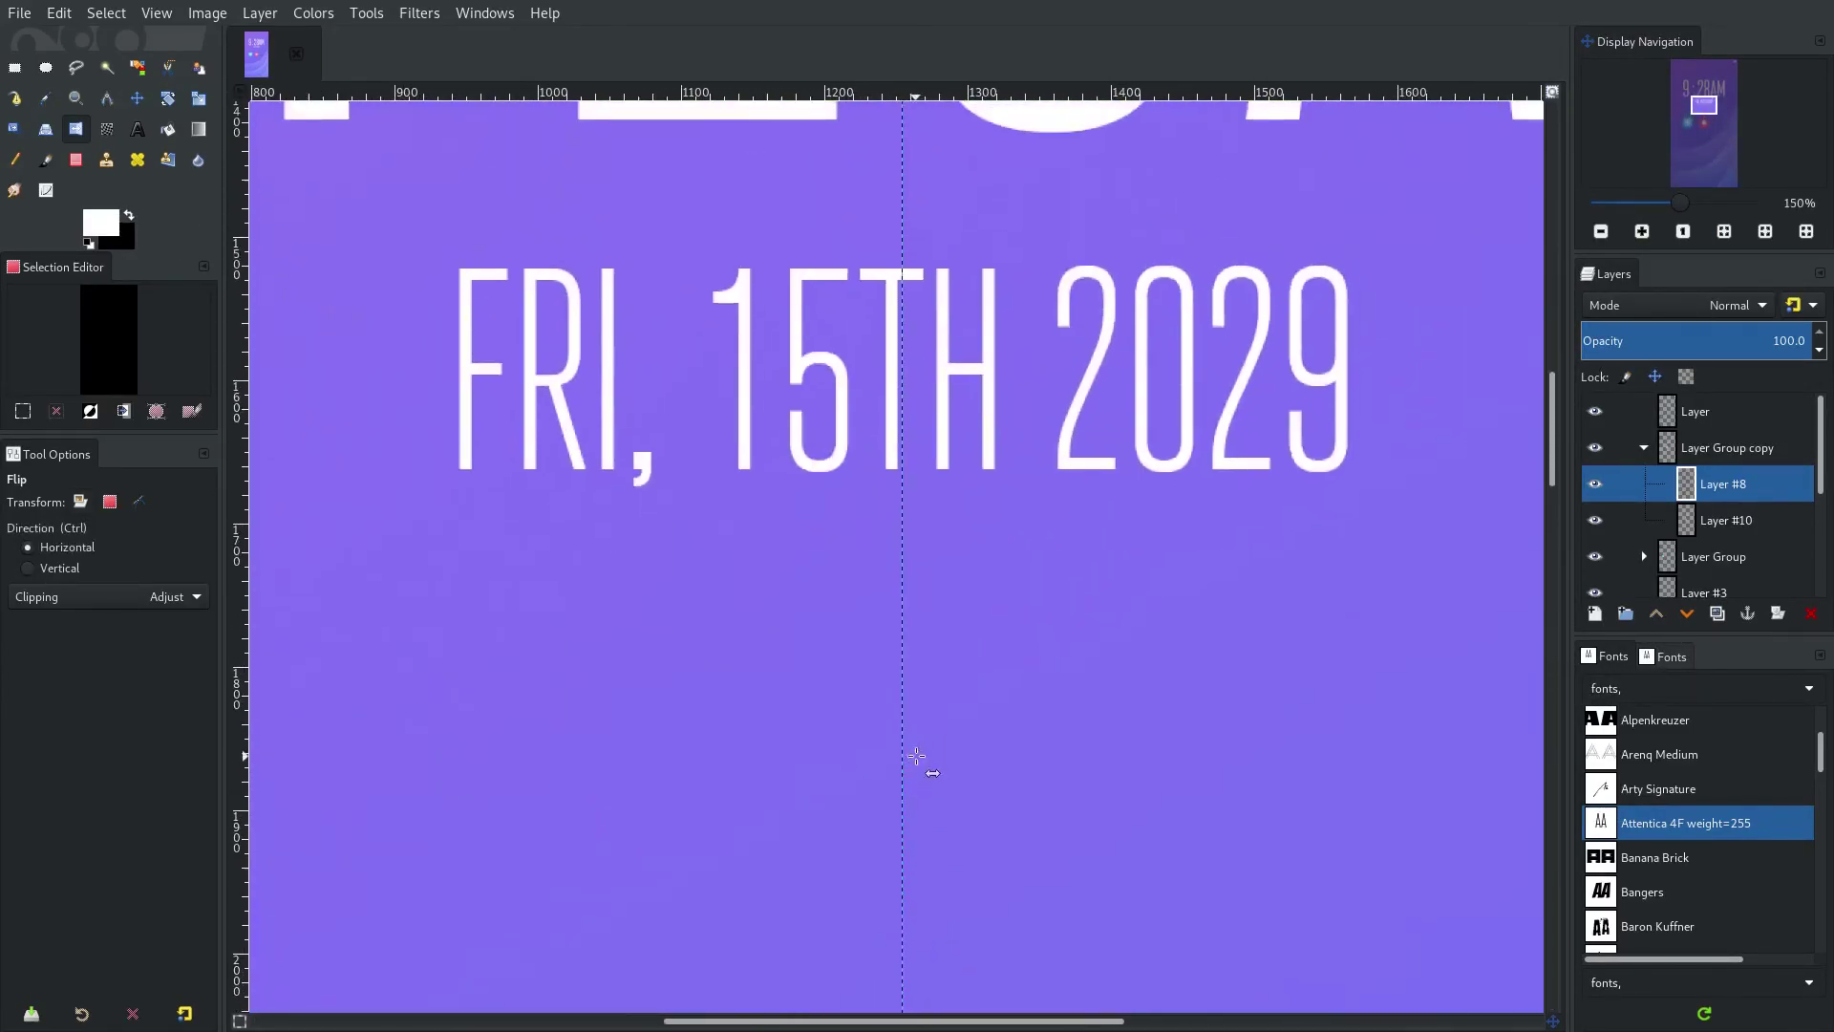
{"action": "left_click_drag", "start_coordinate": [1192, 688], "coordinate": [1173, 163]}
{"action": "scroll", "coordinate": [1173, 162], "scroll_direction": "down", "scroll_amount": 5}
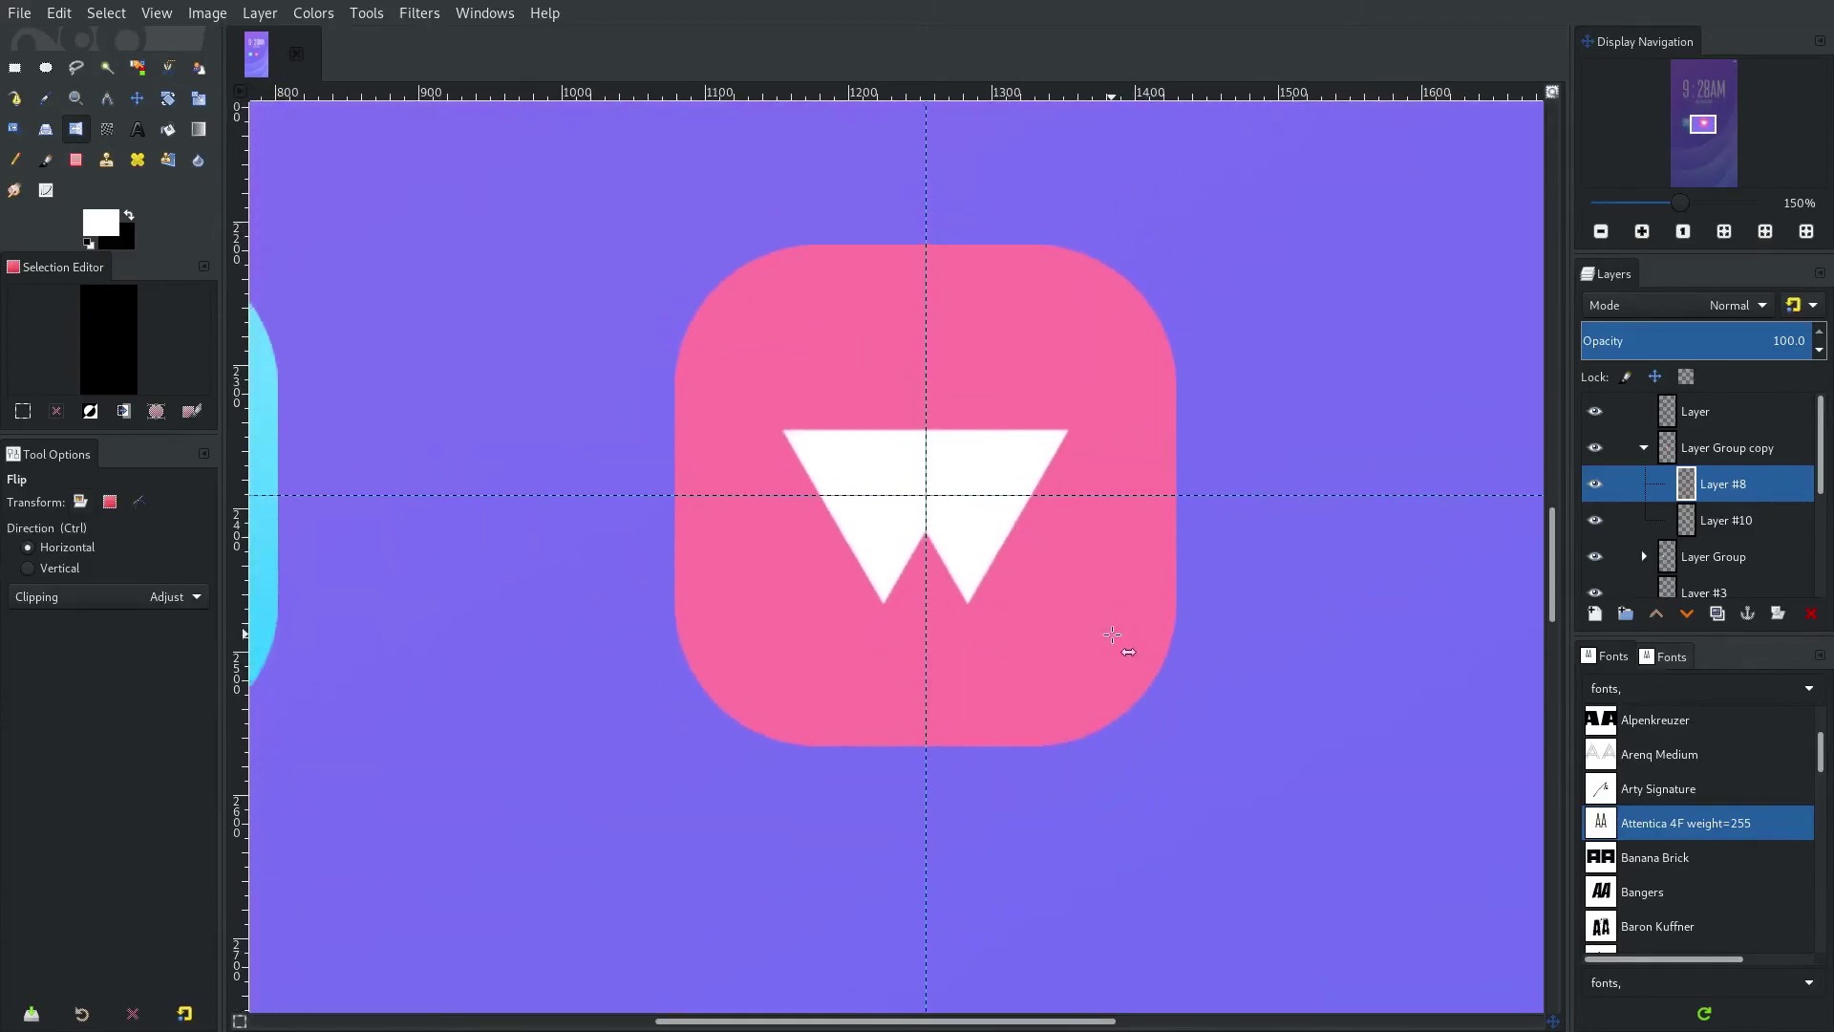
{"action": "scroll", "coordinate": [1341, 567], "scroll_direction": "down", "scroll_amount": 4}
{"action": "scroll", "coordinate": [1340, 568], "scroll_direction": "up", "scroll_amount": 1}
{"action": "scroll", "coordinate": [1175, 585], "scroll_direction": "up", "scroll_amount": 1}
{"action": "scroll", "coordinate": [937, 581], "scroll_direction": "down", "scroll_amount": 5}
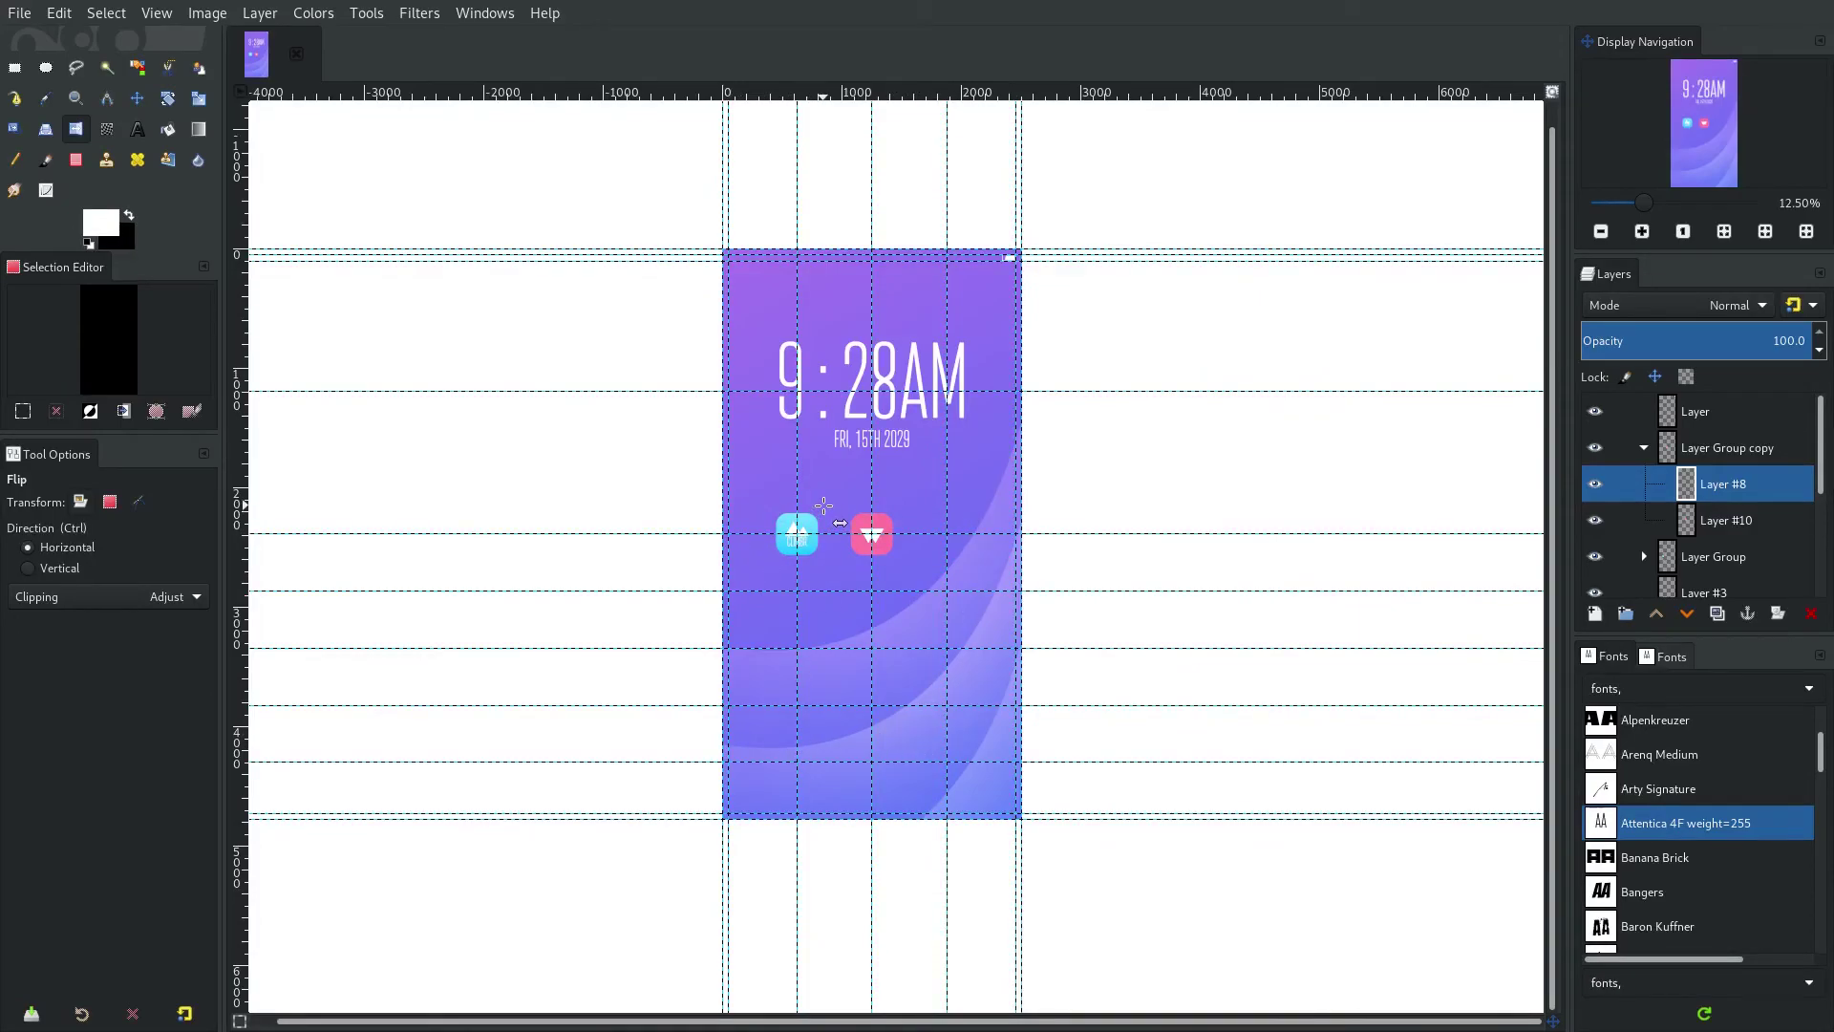
Hide the guides to show the phone screen mockup without guide lines.
{"action": "left_click", "coordinate": [157, 12]}
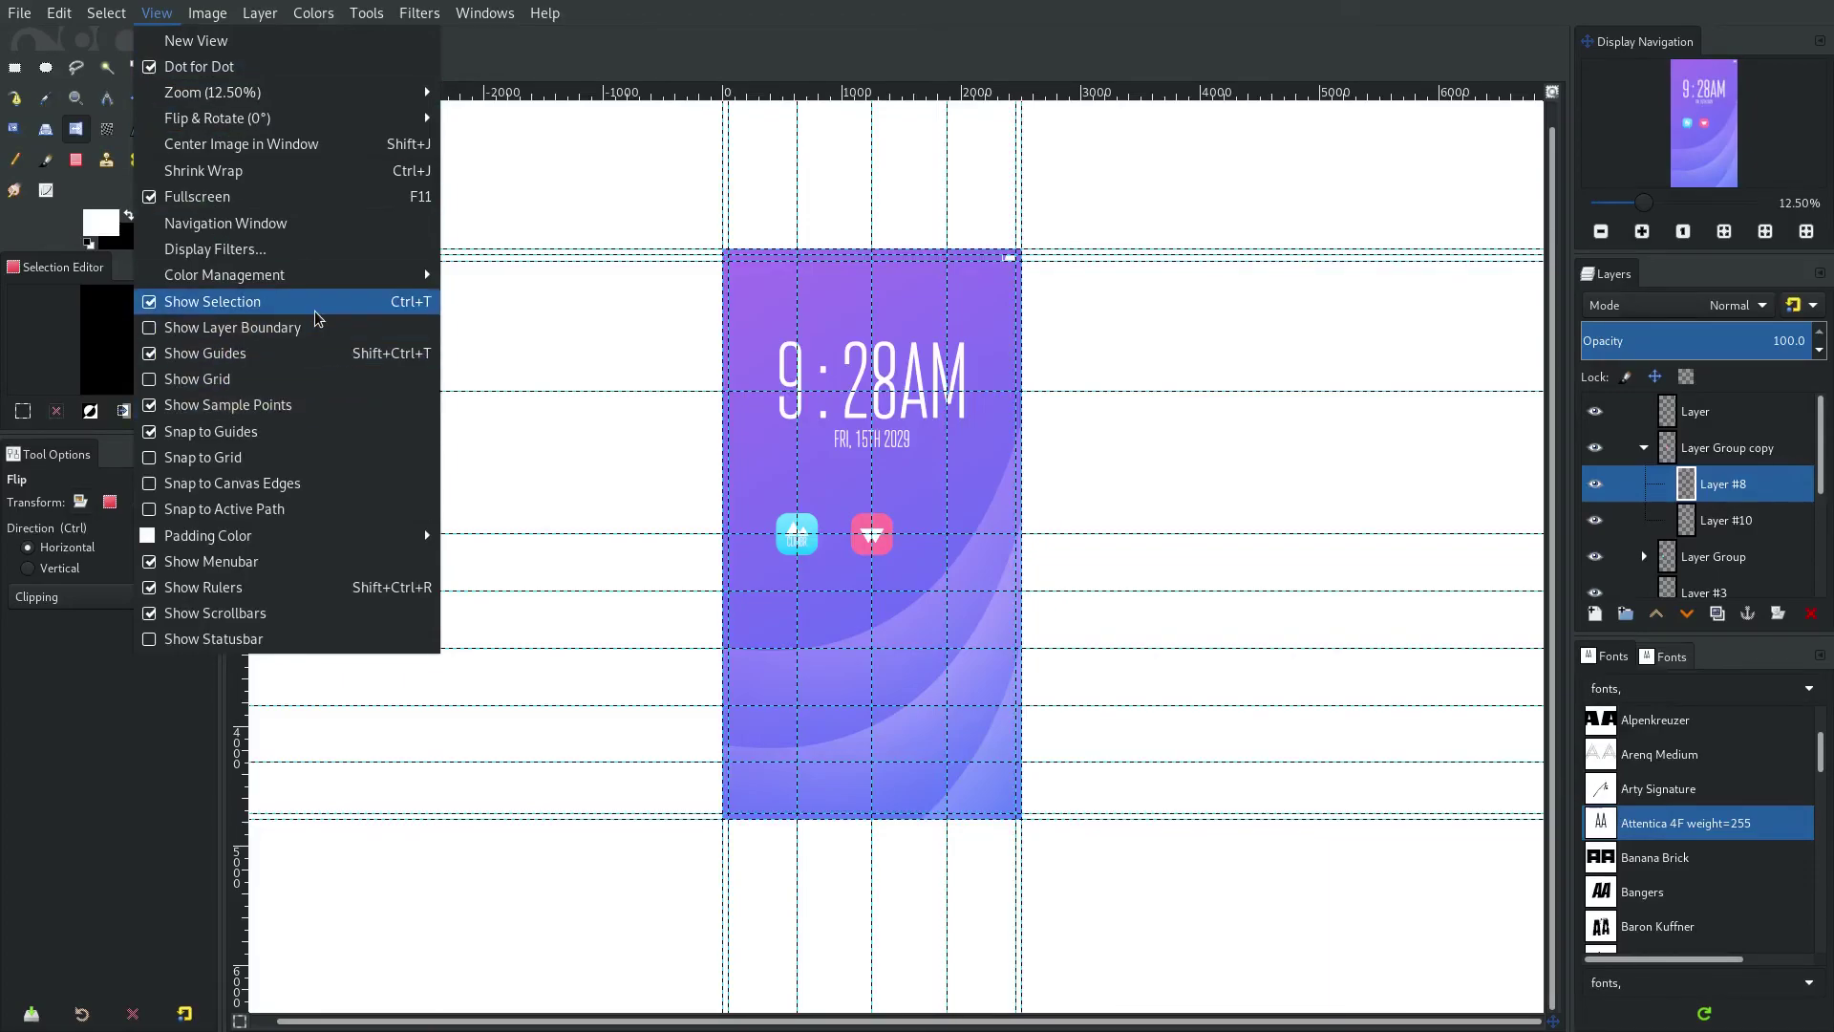
{"action": "left_click", "coordinate": [287, 367]}
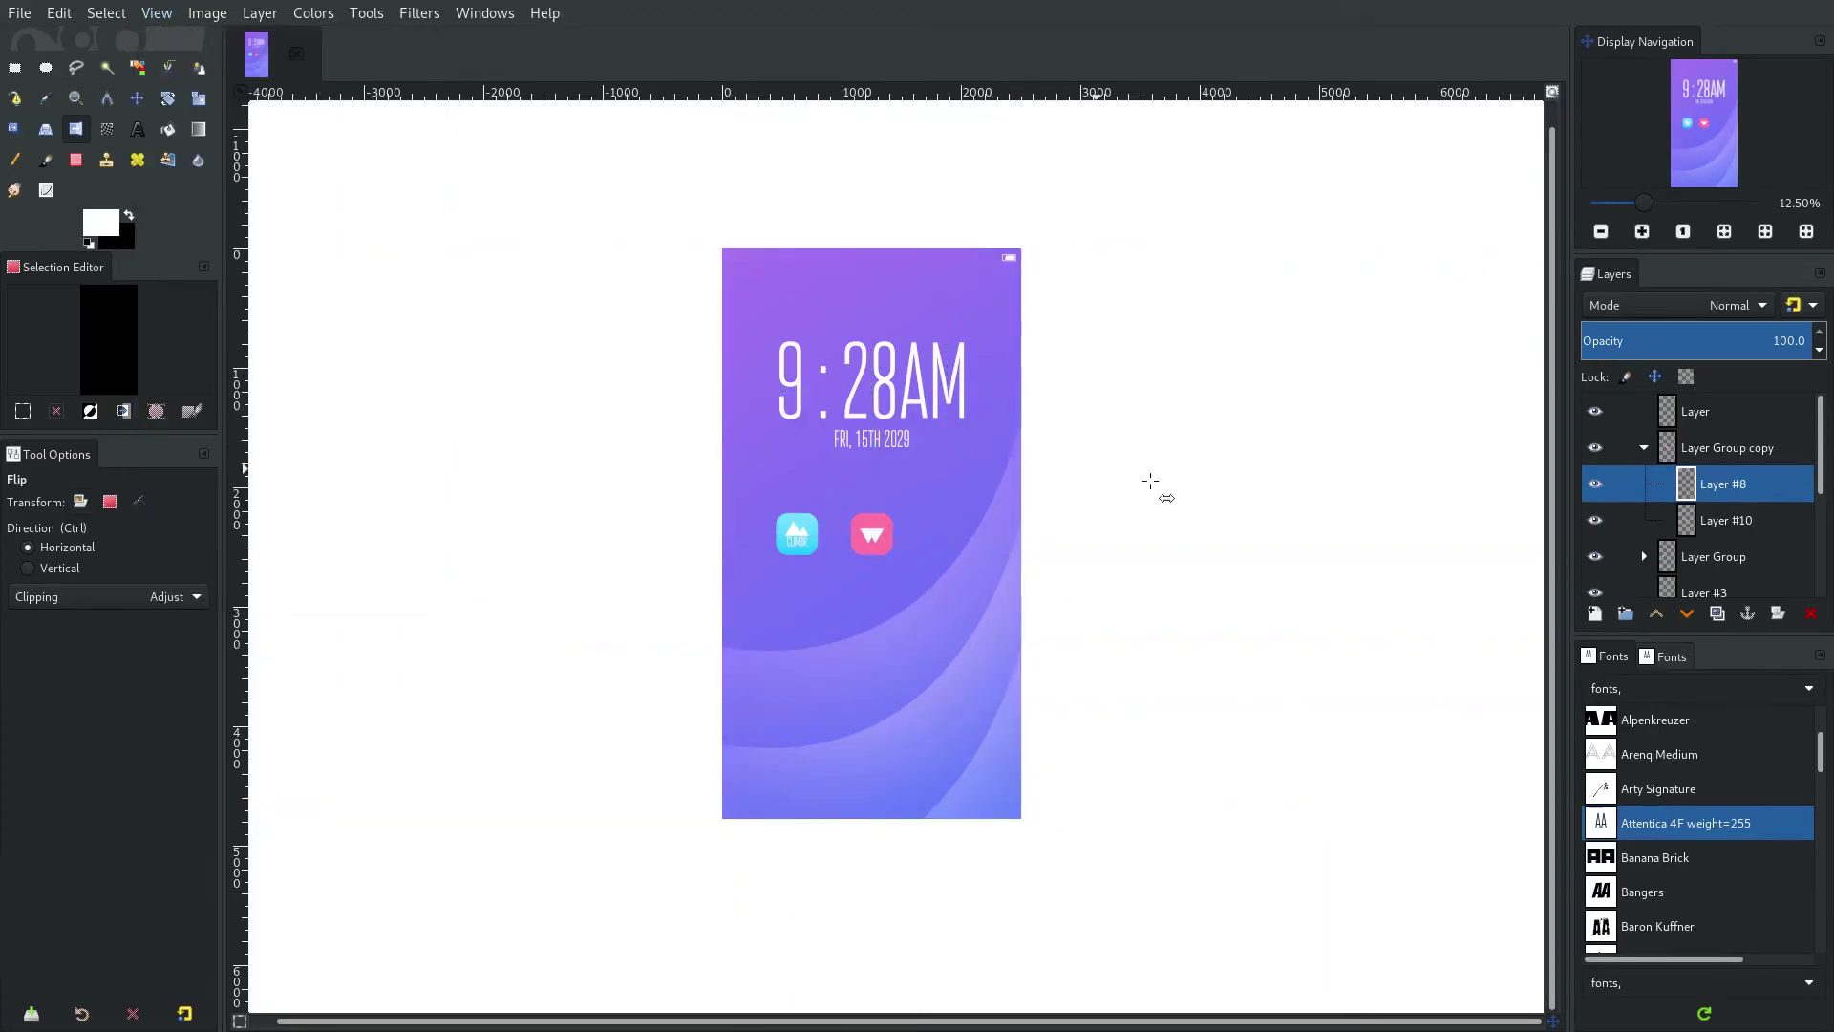
{"action": "scroll", "coordinate": [1129, 536], "scroll_direction": "up", "scroll_amount": 1}
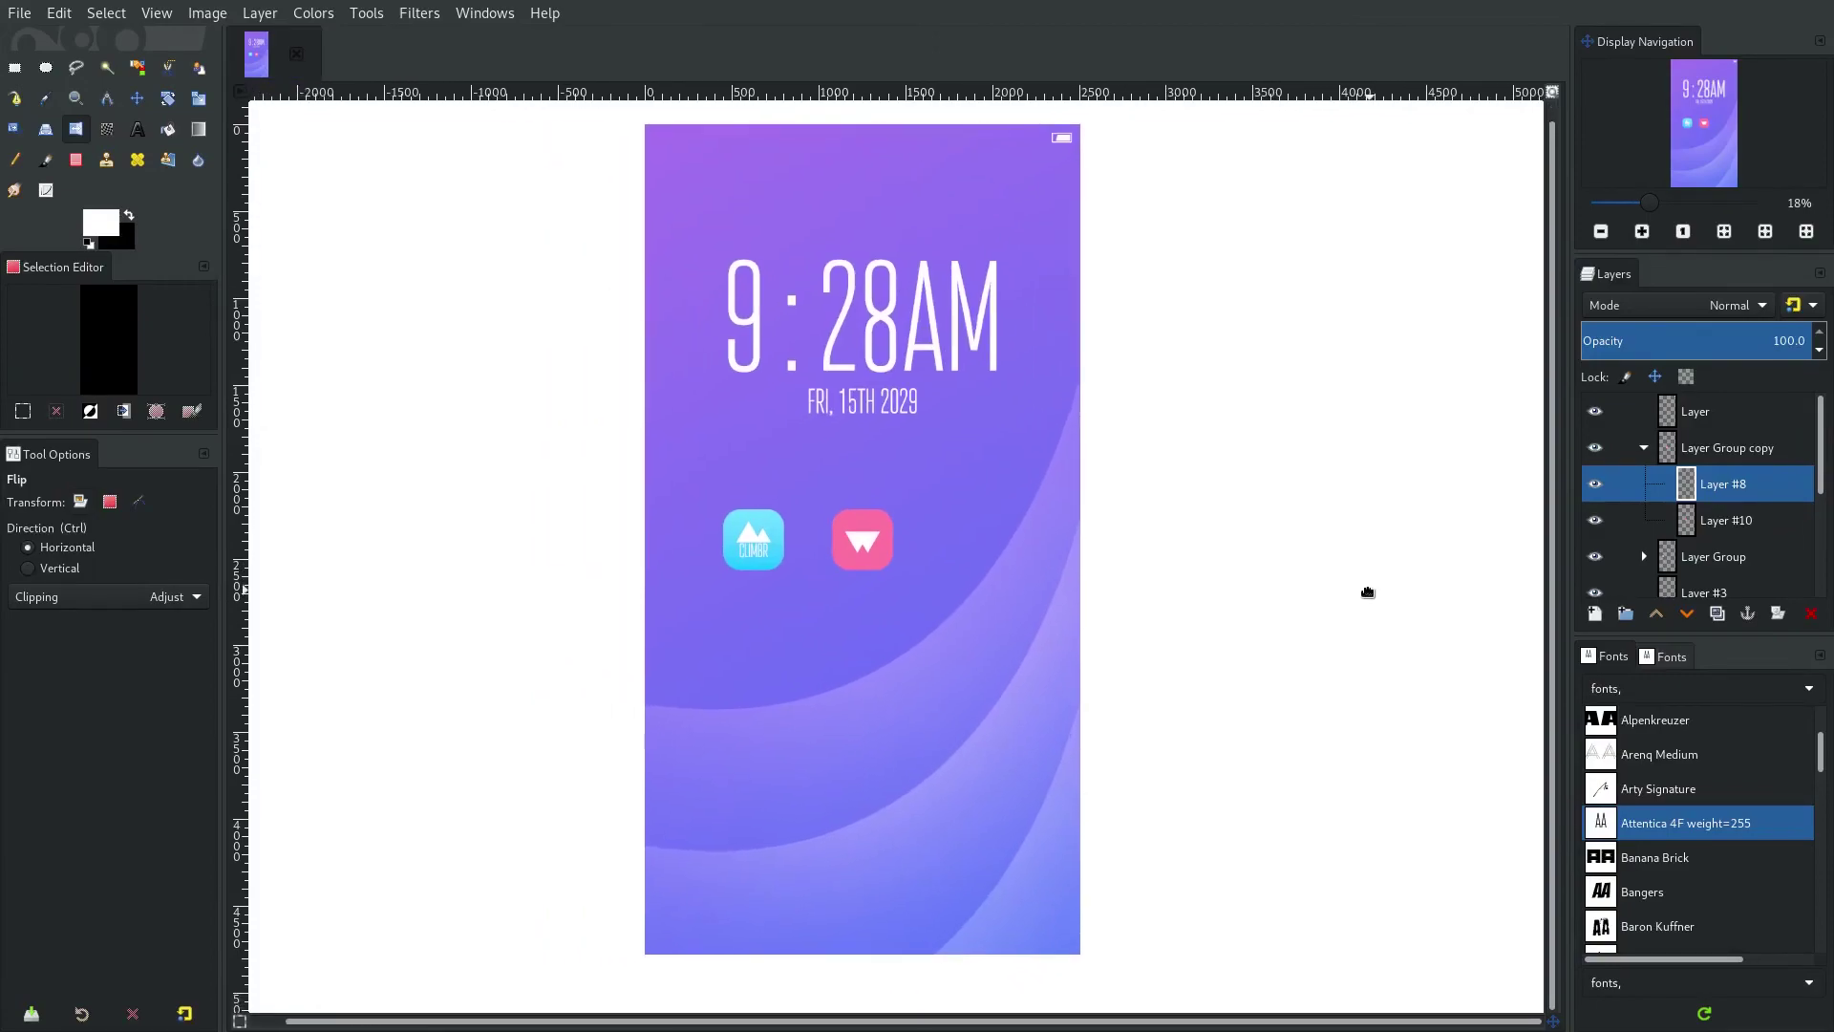